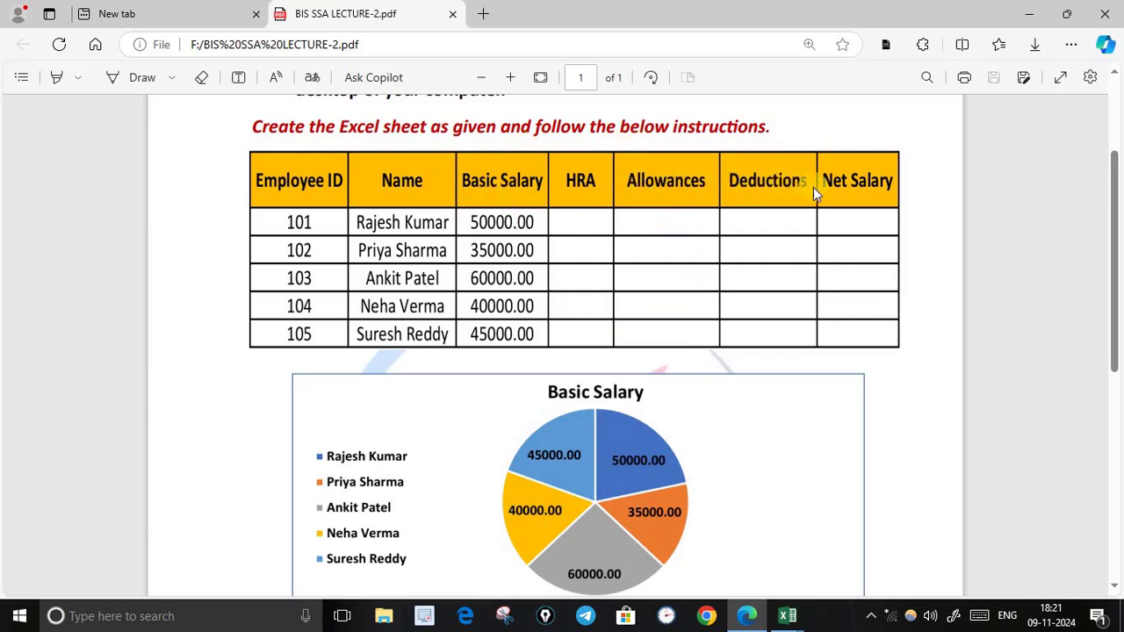
Step: Review the Net Salary formula and the sample Basic Salary pie chart and table in the BIS SSA LECTURE-2 PDF
{"action": "scroll", "coordinate": [685, 412], "scroll_direction": "down", "scroll_amount": 5}
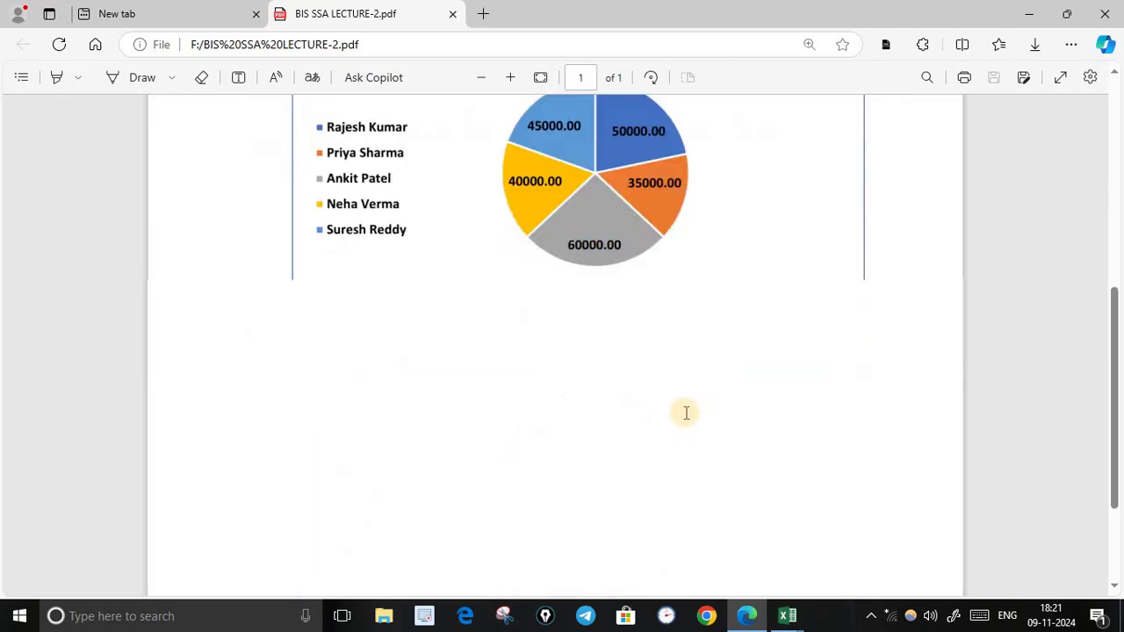
{"action": "left_click_drag", "start_coordinate": [577, 445], "coordinate": [730, 489]}
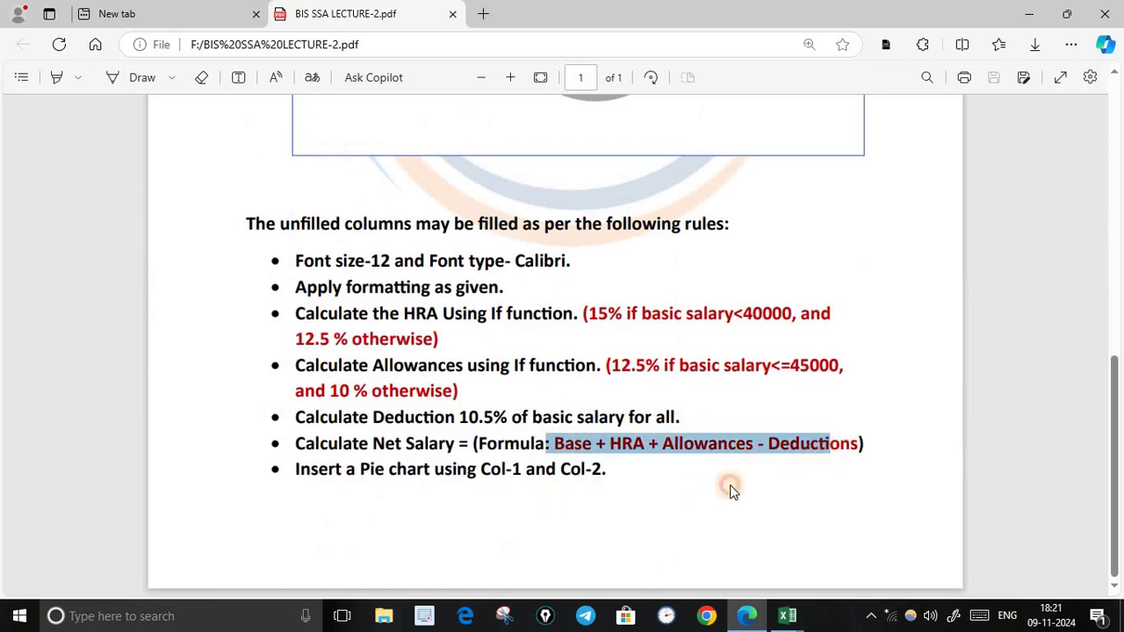
{"action": "left_click", "coordinate": [295, 519]}
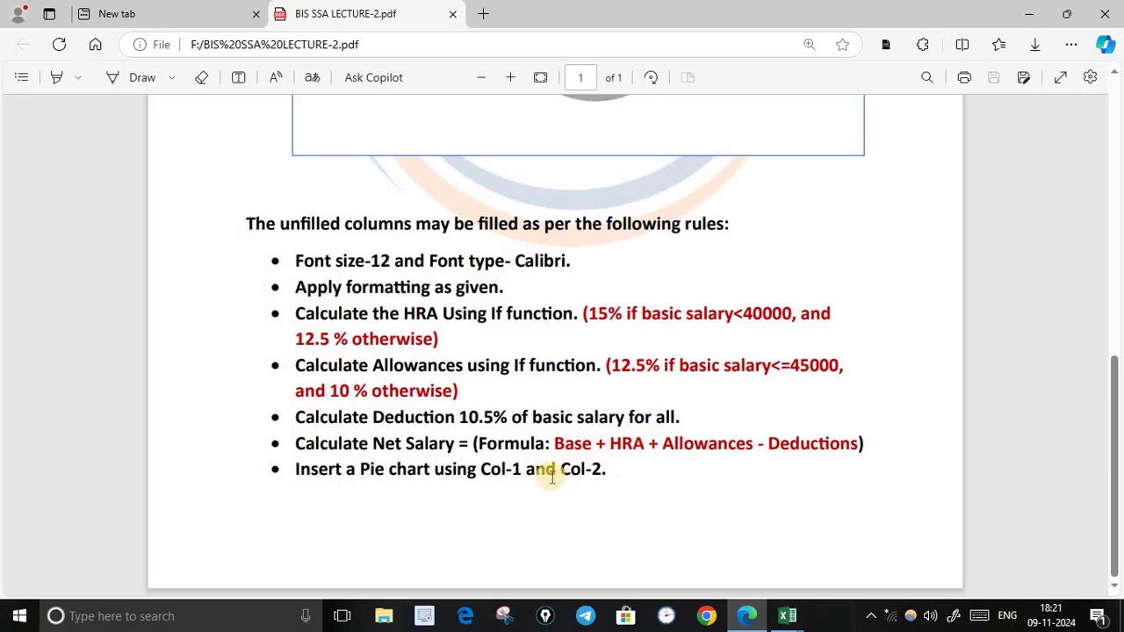
{"action": "scroll", "coordinate": [601, 428], "scroll_direction": "up", "scroll_amount": 1}
{"action": "scroll", "coordinate": [602, 424], "scroll_direction": "up", "scroll_amount": 5}
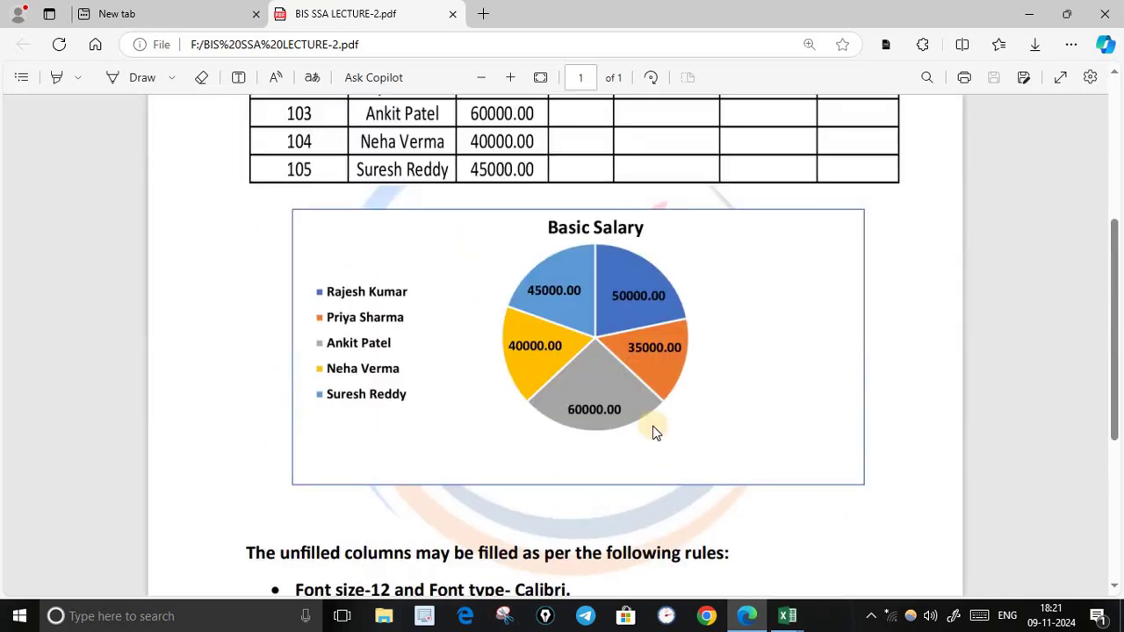
{"action": "scroll", "coordinate": [366, 313], "scroll_direction": "up", "scroll_amount": 2}
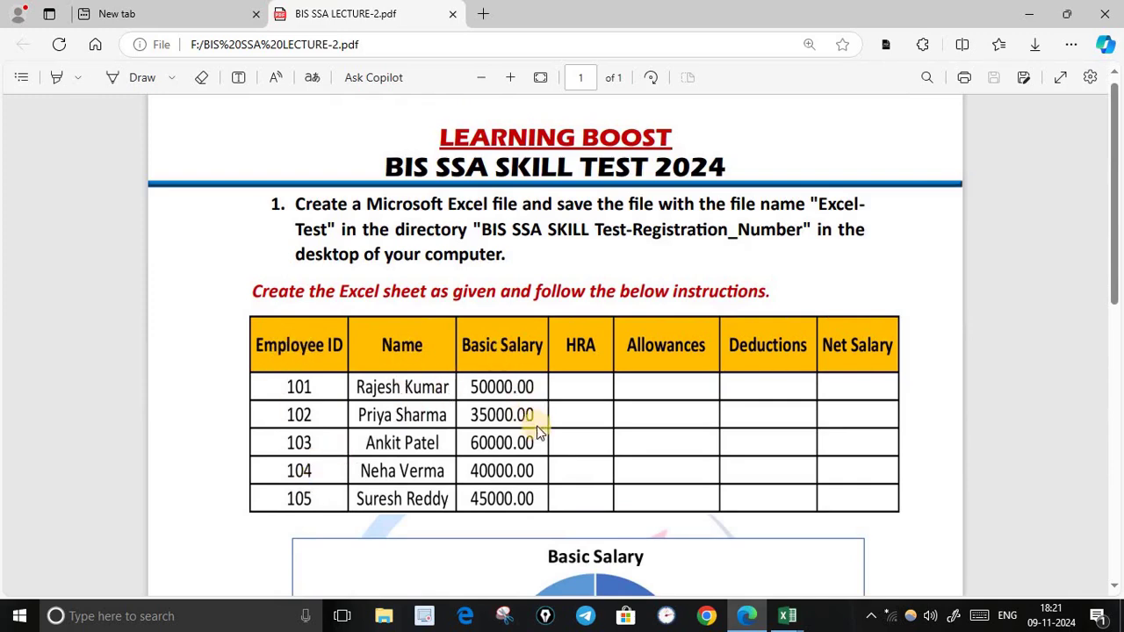
Step: Examine the instruction on which columns the pie chart must use in the PDF's list of rules
{"action": "scroll", "coordinate": [539, 426], "scroll_direction": "down", "scroll_amount": 6}
{"action": "scroll", "coordinate": [615, 492], "scroll_direction": "down", "scroll_amount": 1}
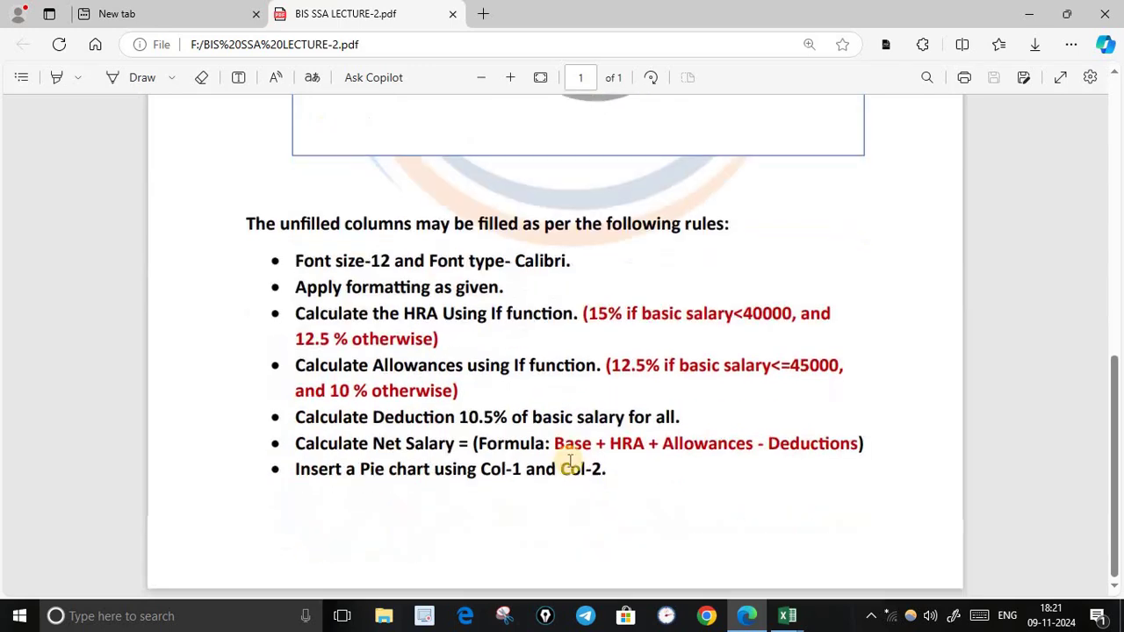
{"action": "left_click_drag", "start_coordinate": [481, 470], "coordinate": [606, 471]}
{"action": "left_click", "coordinate": [490, 474]}
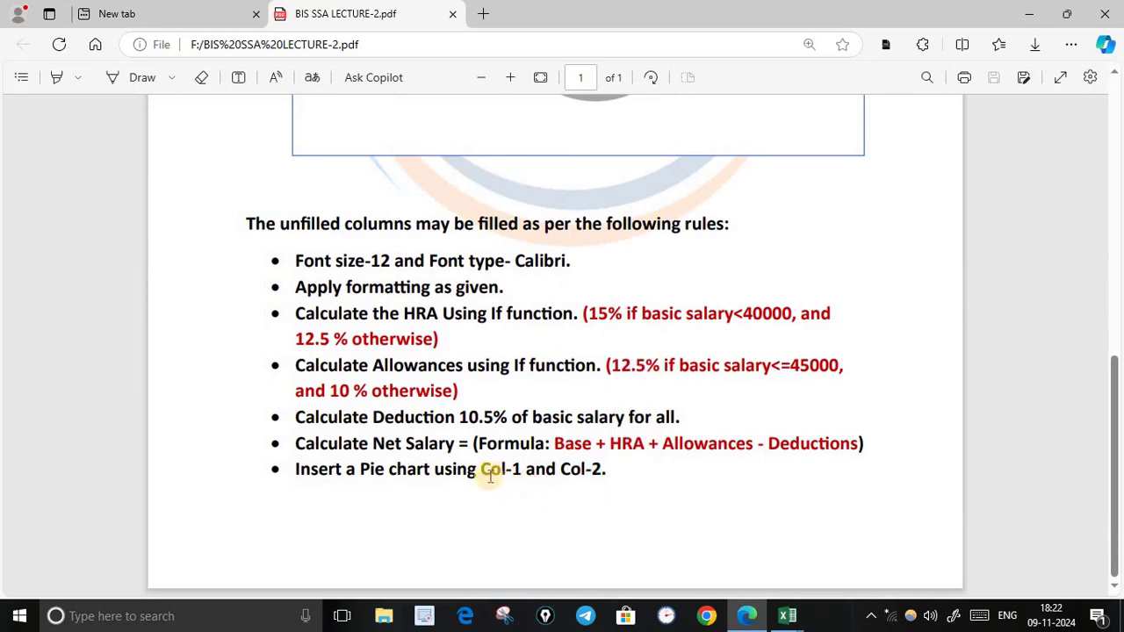
{"action": "left_click_drag", "start_coordinate": [482, 470], "coordinate": [604, 470]}
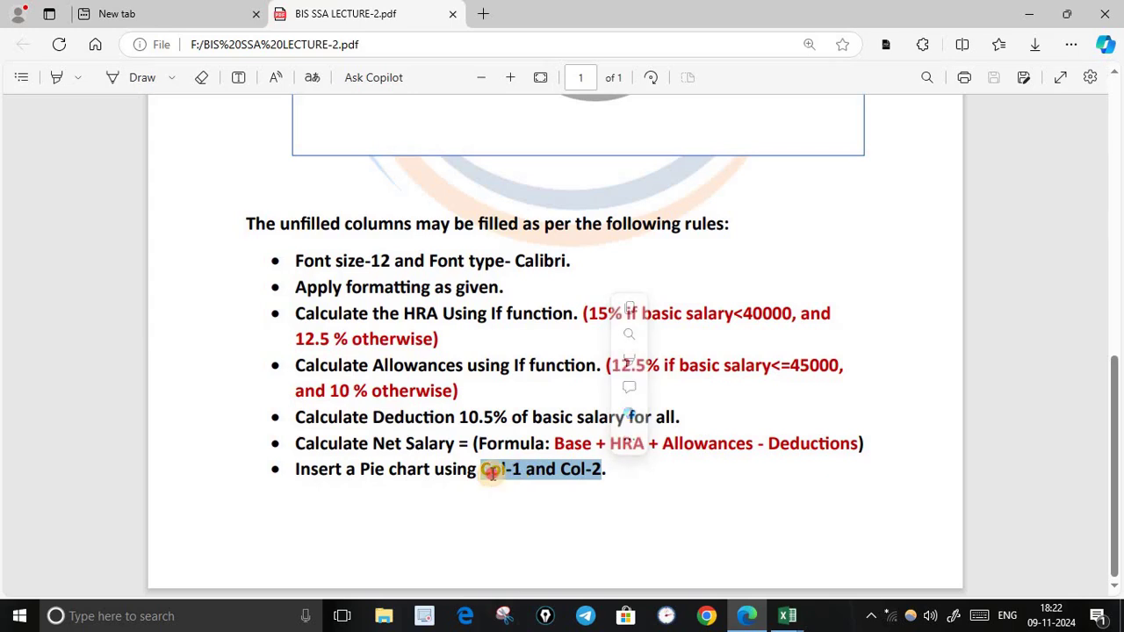
{"action": "left_click_drag", "start_coordinate": [488, 470], "coordinate": [524, 471]}
{"action": "left_click", "coordinate": [596, 470]}
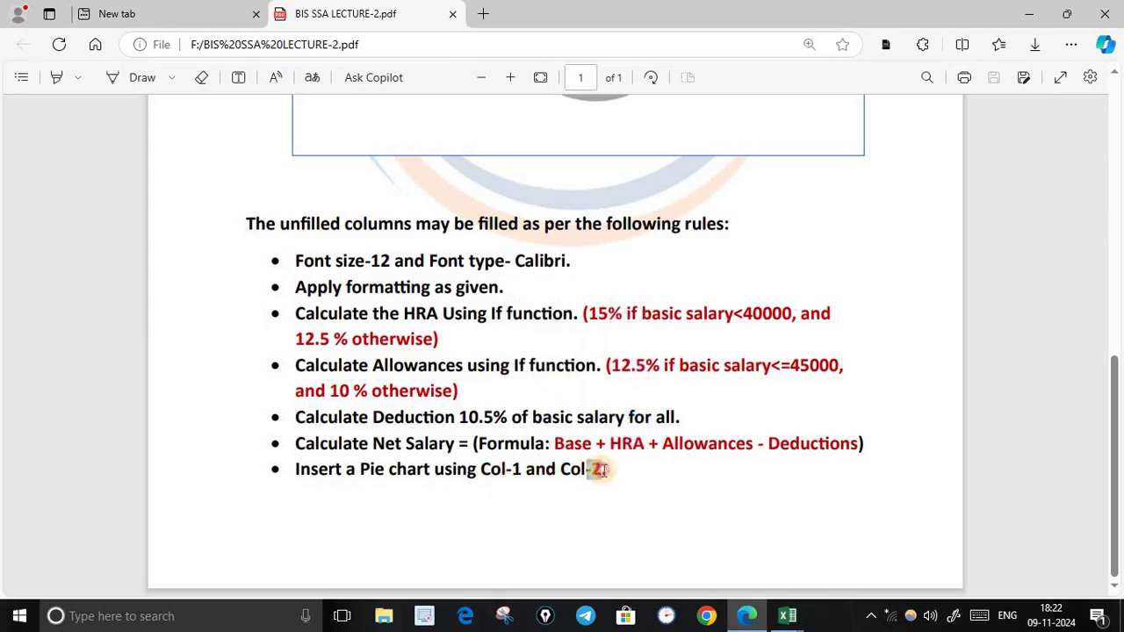
{"action": "left_click_drag", "start_coordinate": [601, 470], "coordinate": [605, 471]}
{"action": "left_click", "coordinate": [582, 469]}
Step: Switch to the BIS LEC 2 workbook in Excel and compare its salary table with the sample table in the PDF
{"action": "left_click", "coordinate": [786, 616]}
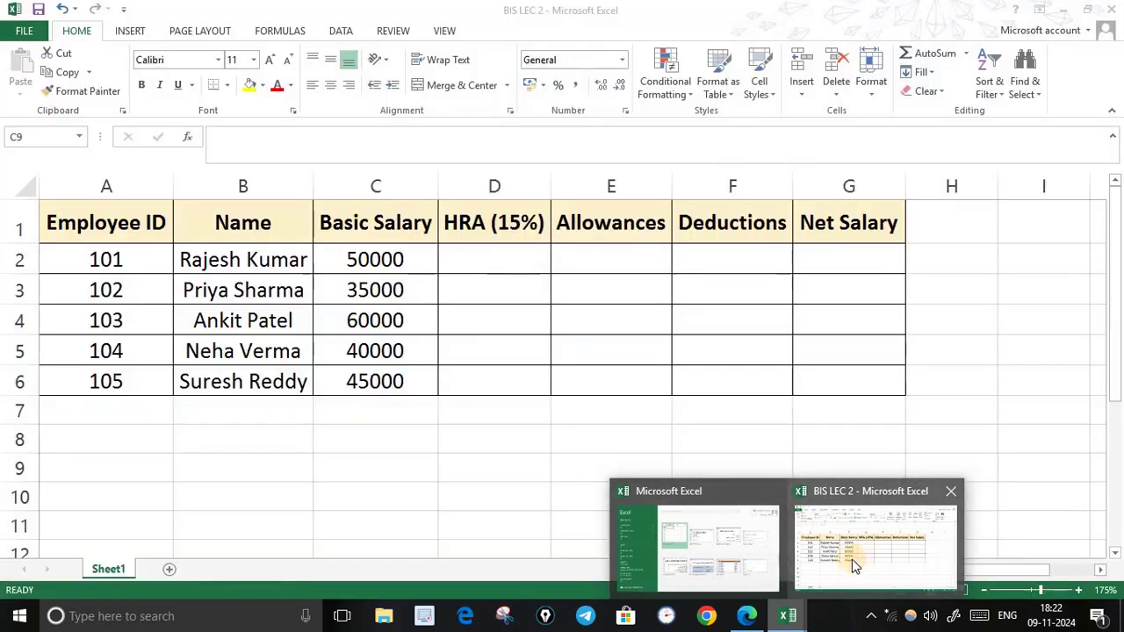
{"action": "left_click", "coordinate": [847, 554]}
{"action": "left_click", "coordinate": [580, 494]}
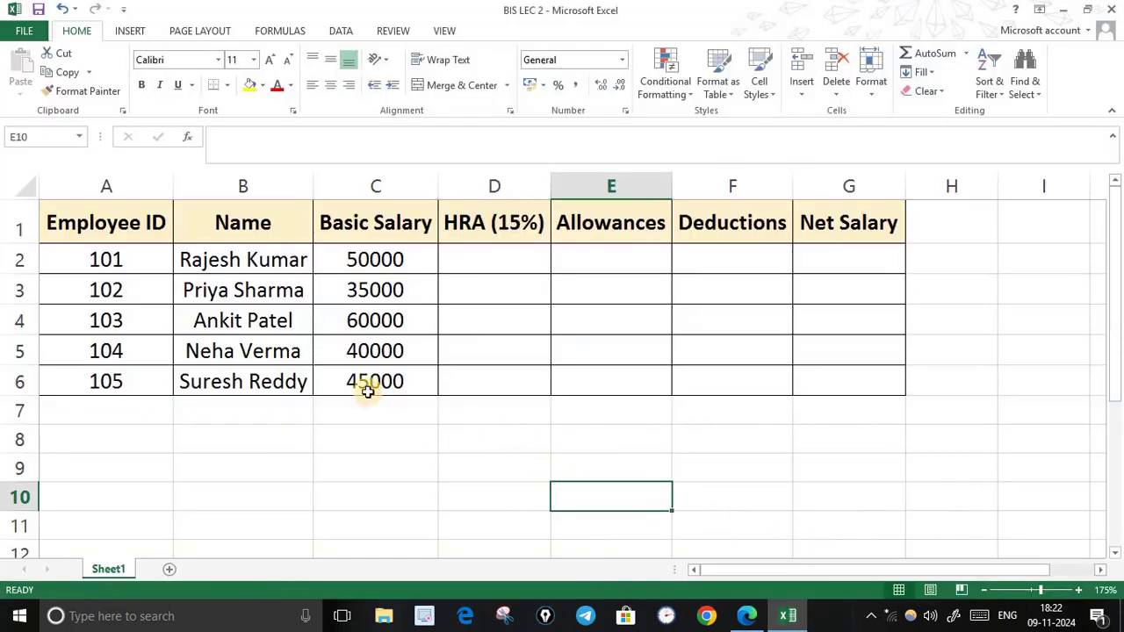
{"action": "left_click", "coordinate": [747, 616]}
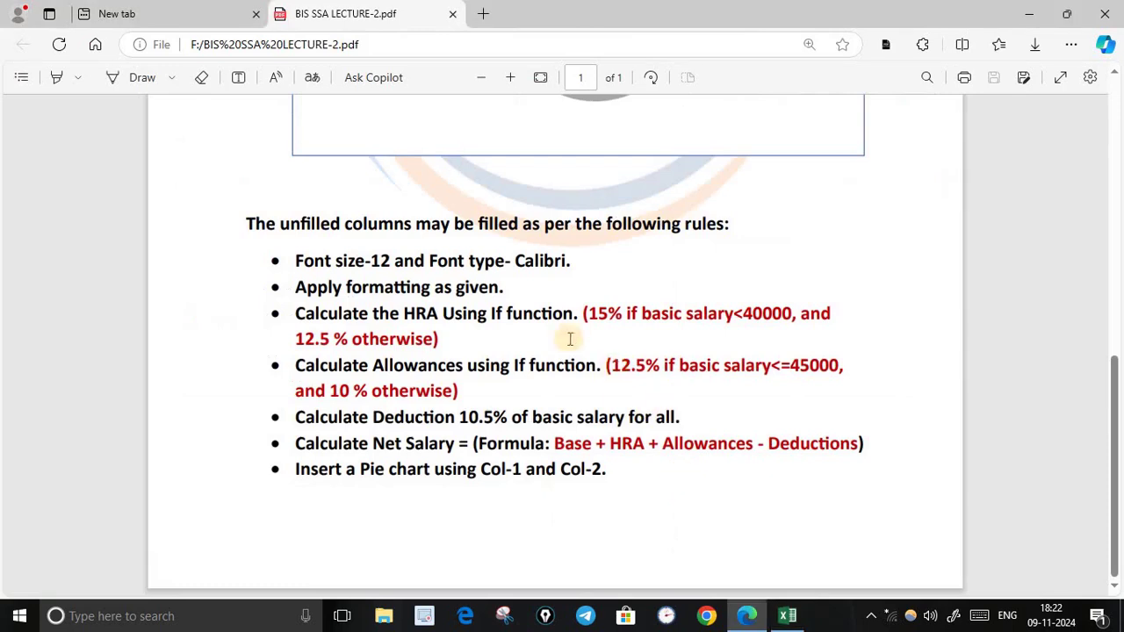
{"action": "scroll", "coordinate": [647, 401], "scroll_direction": "up", "scroll_amount": 1}
{"action": "scroll", "coordinate": [647, 401], "scroll_direction": "up", "scroll_amount": 8}
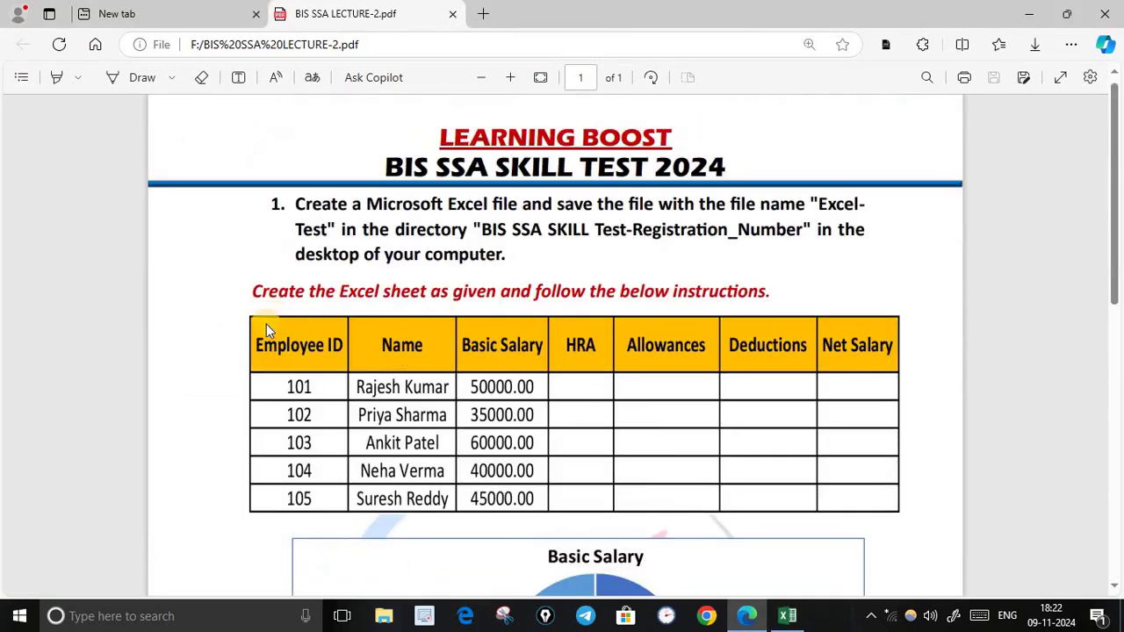
{"action": "left_click", "coordinate": [788, 616]}
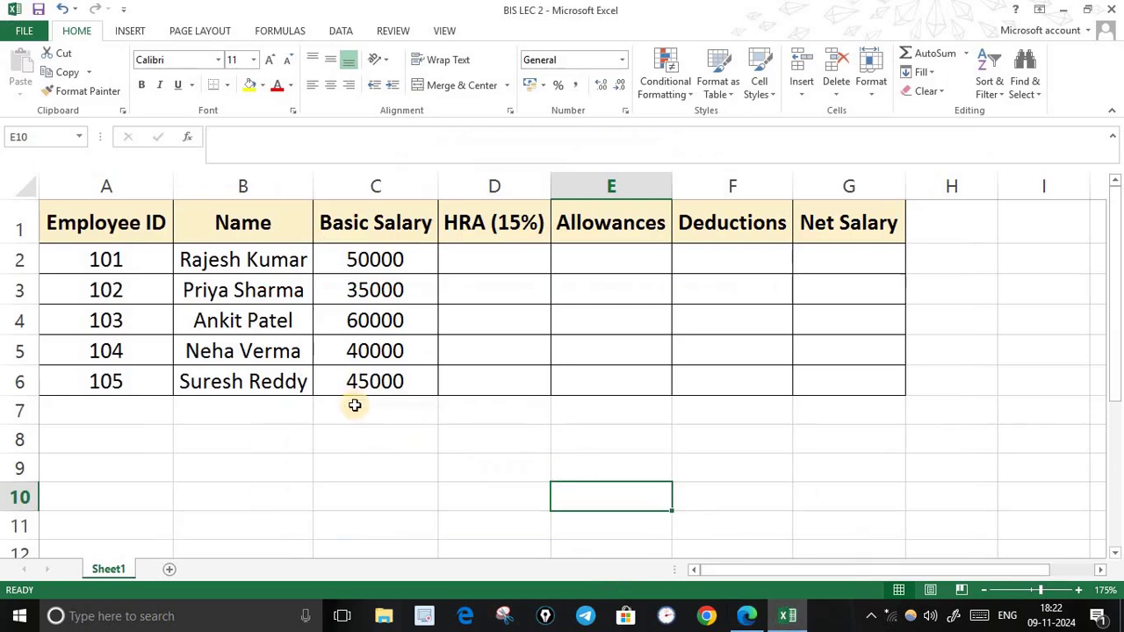
Step: Enter the text Employee ID, with a capital E, in cell A8 below the salary table
{"action": "left_click", "coordinate": [359, 416]}
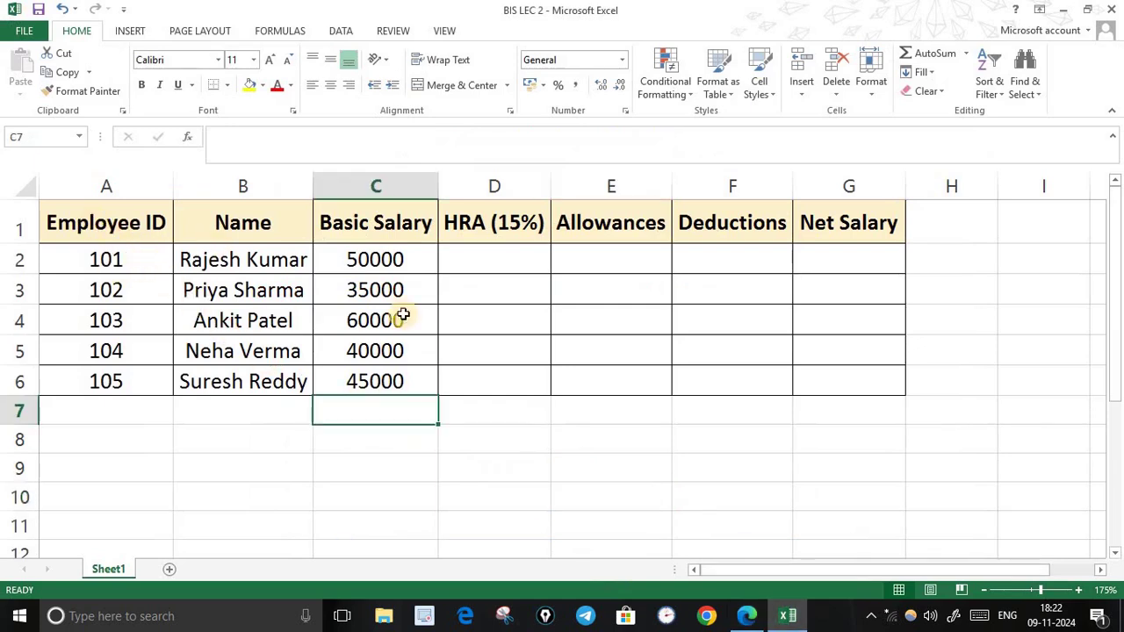
{"action": "left_click", "coordinate": [984, 590]}
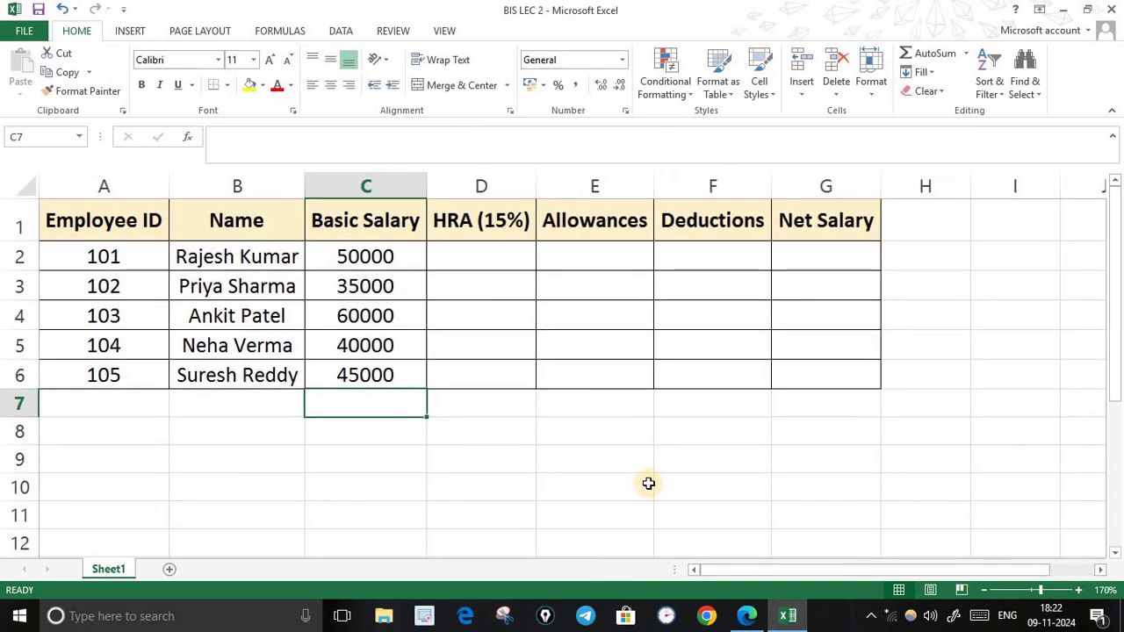
{"action": "left_click", "coordinate": [608, 461]}
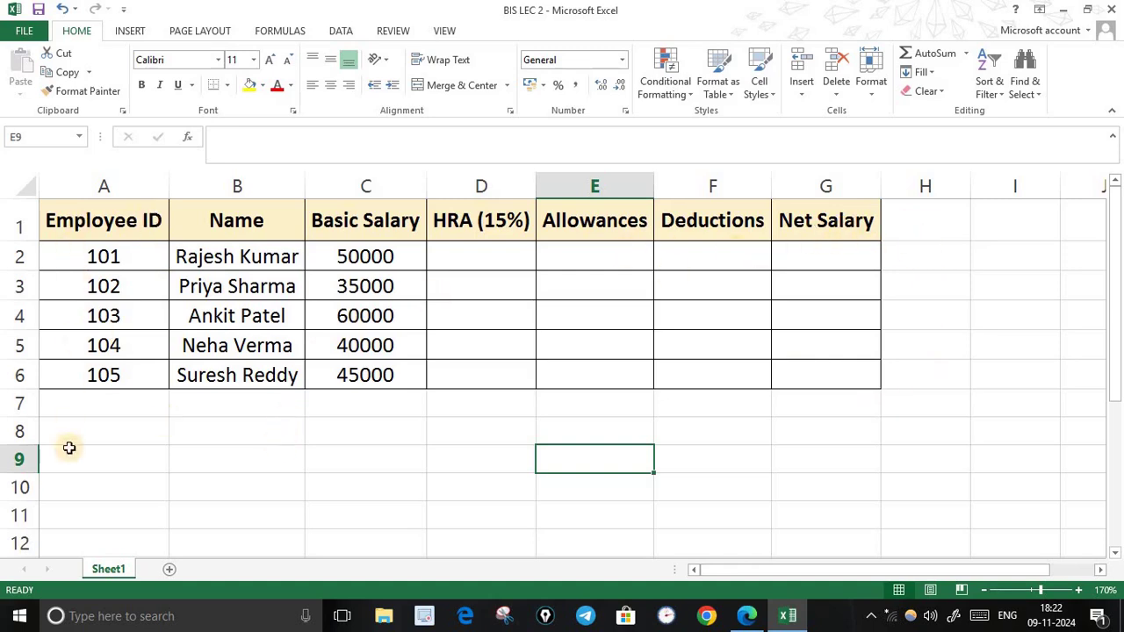
{"action": "left_click", "coordinate": [87, 428]}
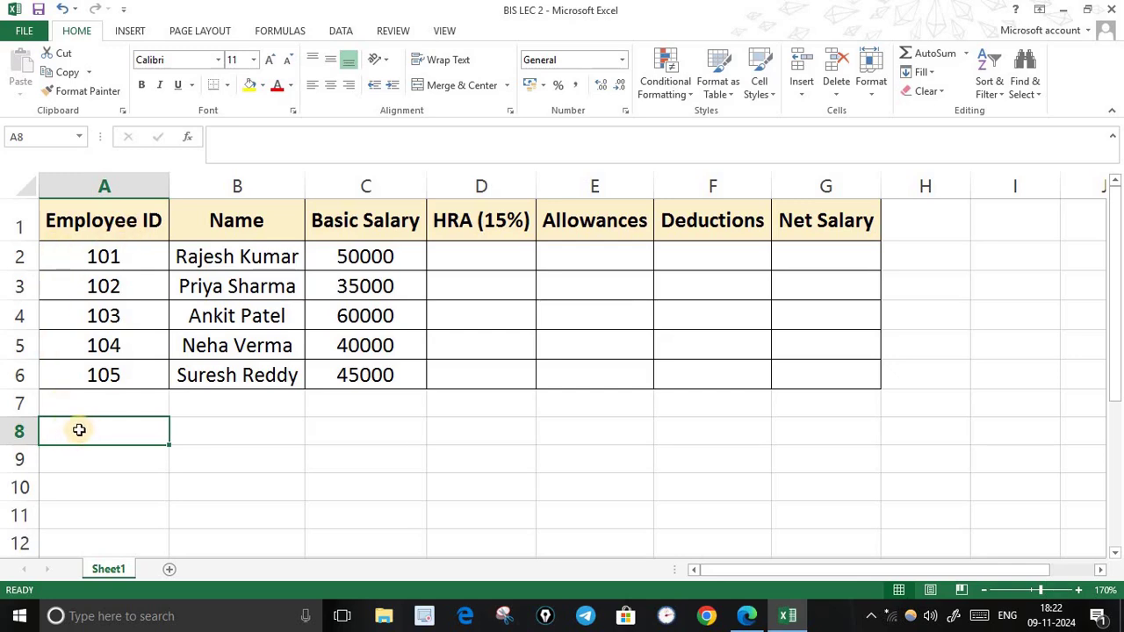
{"action": "type", "text": "employee"}
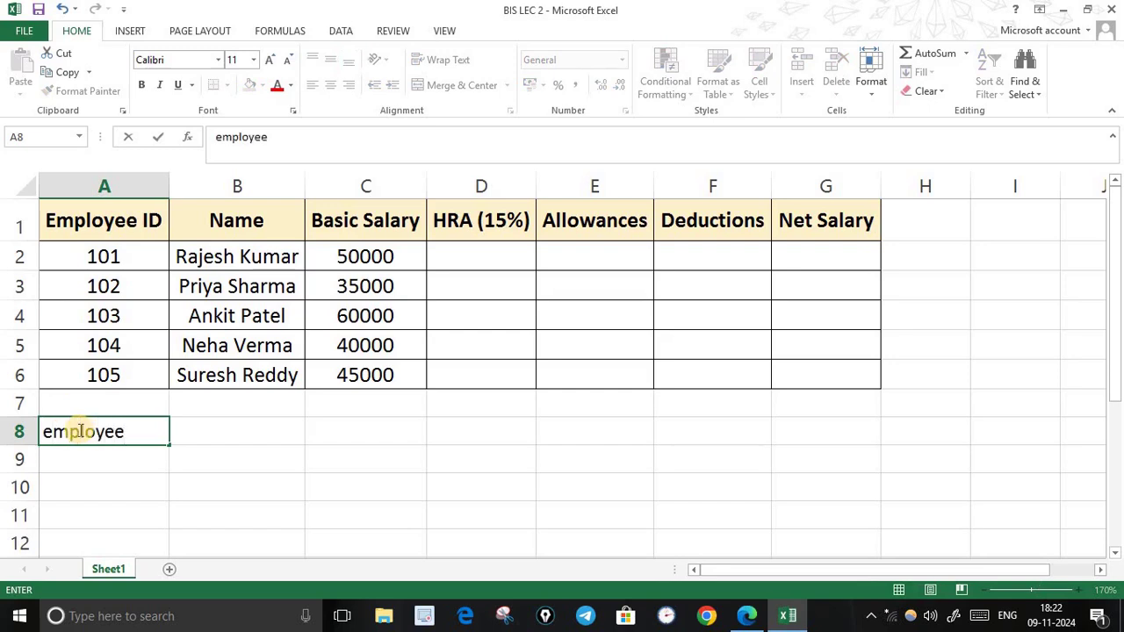
{"action": "key", "text": "BackSpace"}
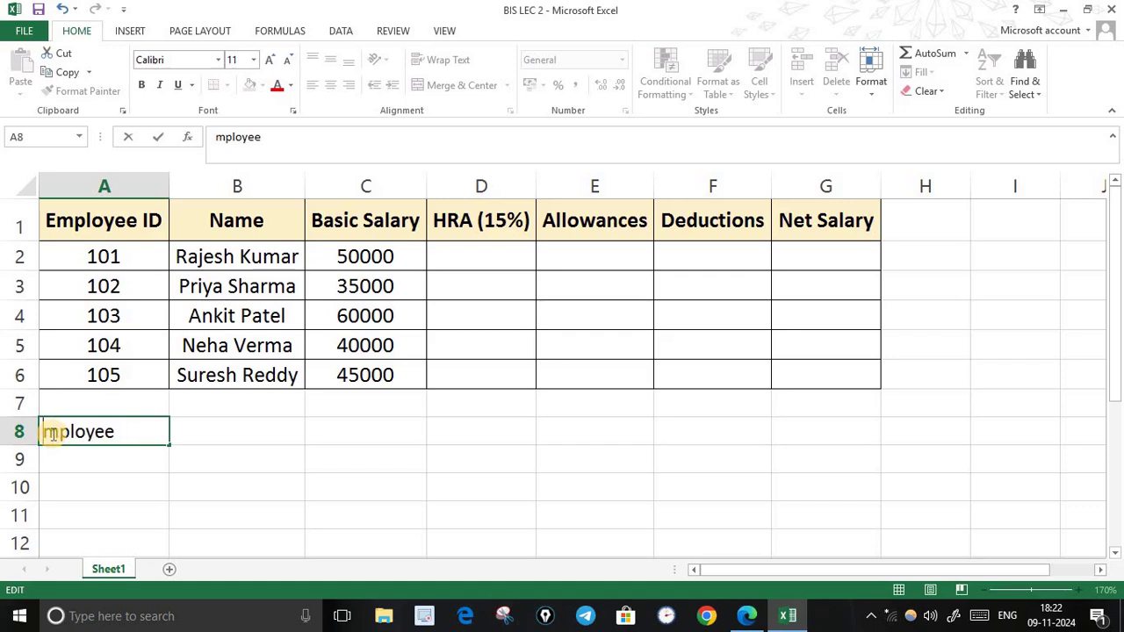
{"action": "type", "text": "E"}
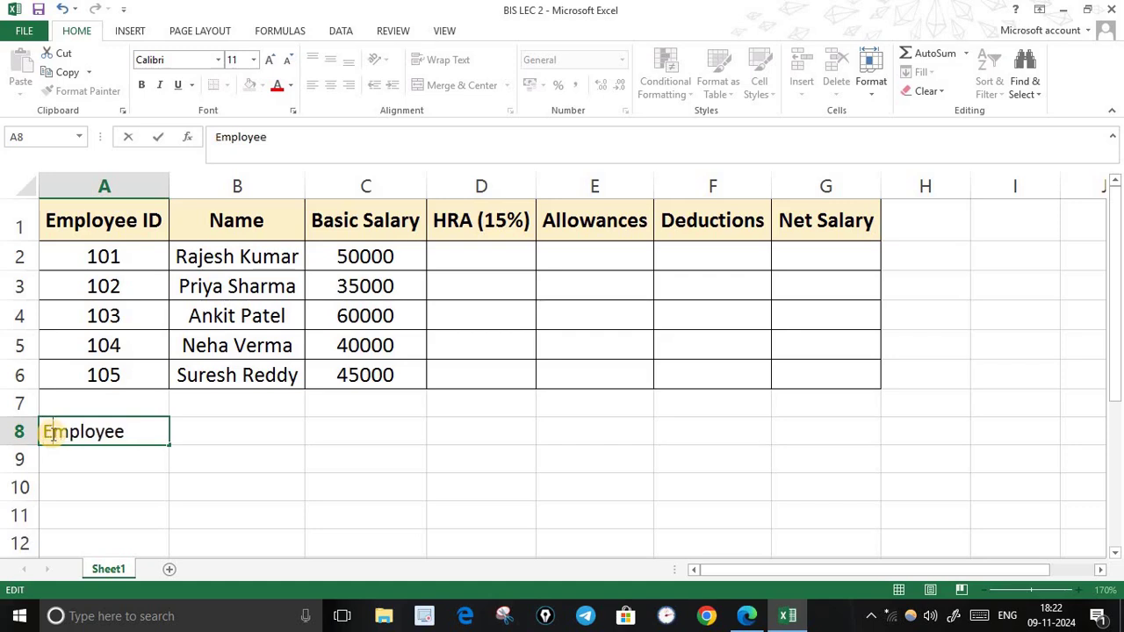
{"action": "left_click", "coordinate": [139, 434]}
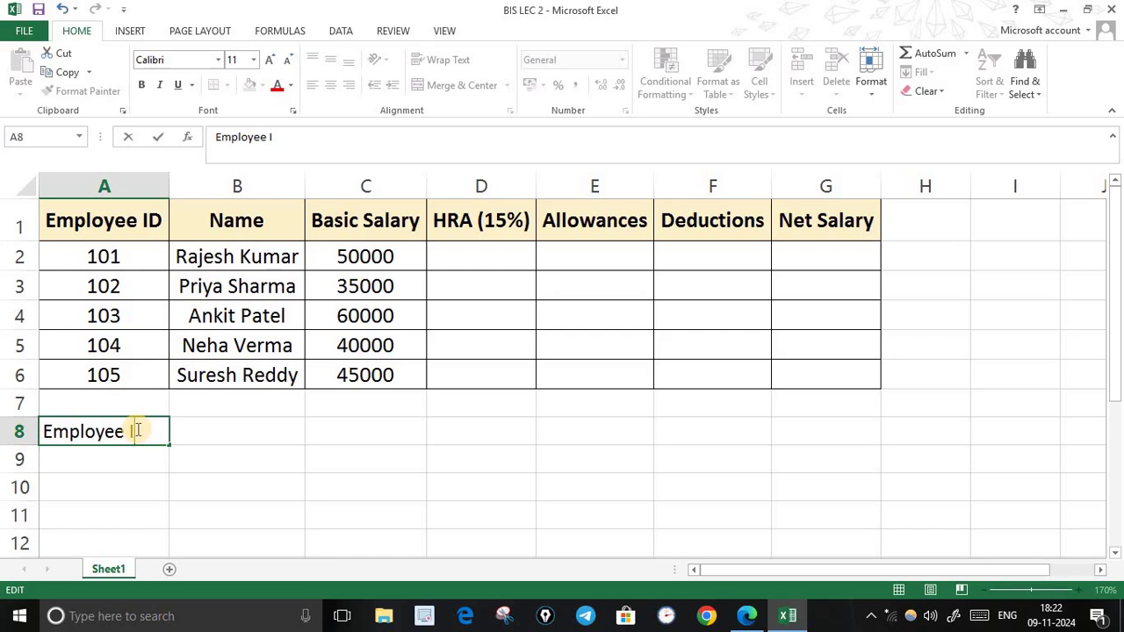
{"action": "left_click", "coordinate": [143, 505]}
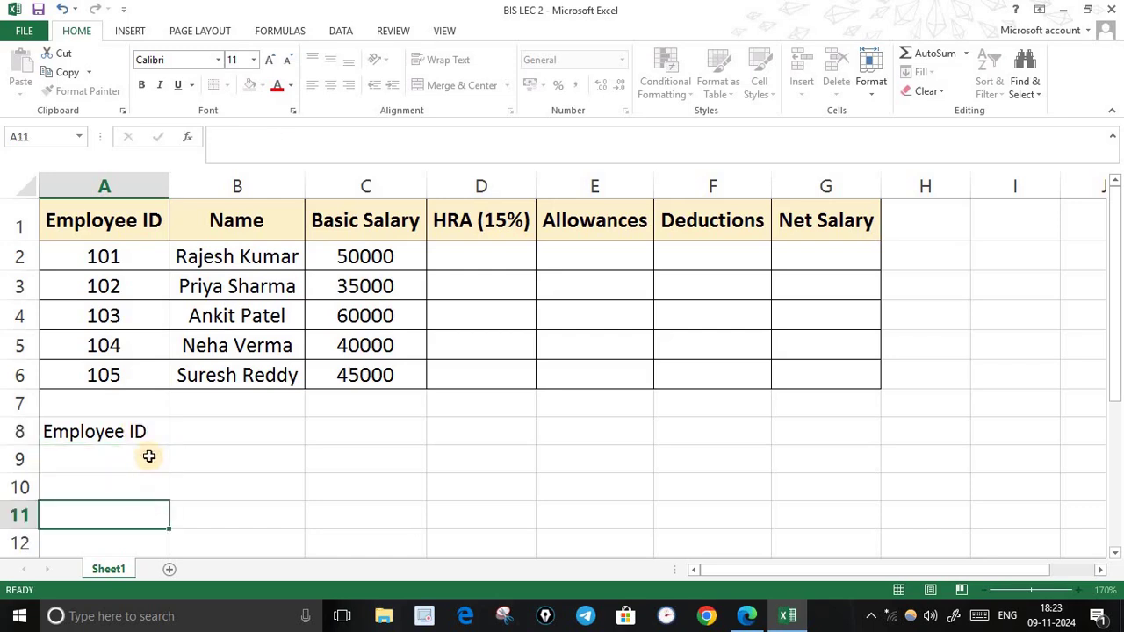
Step: Add a line break after Employee ID in cell A8 and enter abc as the second line
{"action": "left_click", "coordinate": [149, 431]}
{"action": "double_click", "coordinate": [150, 431]}
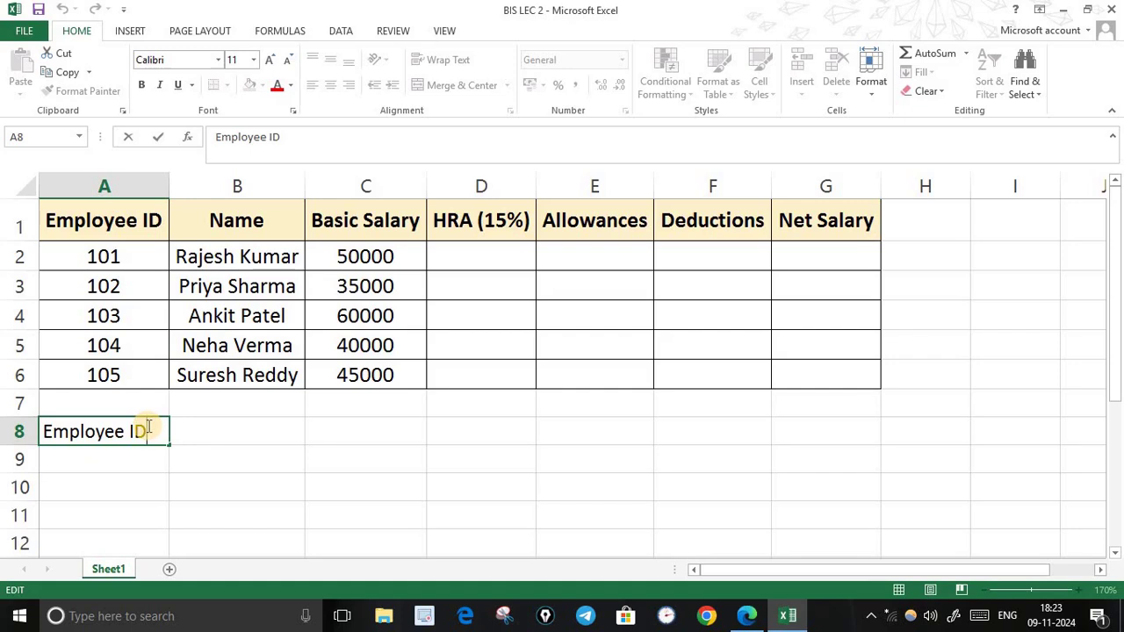
{"action": "key", "text": "Return"}
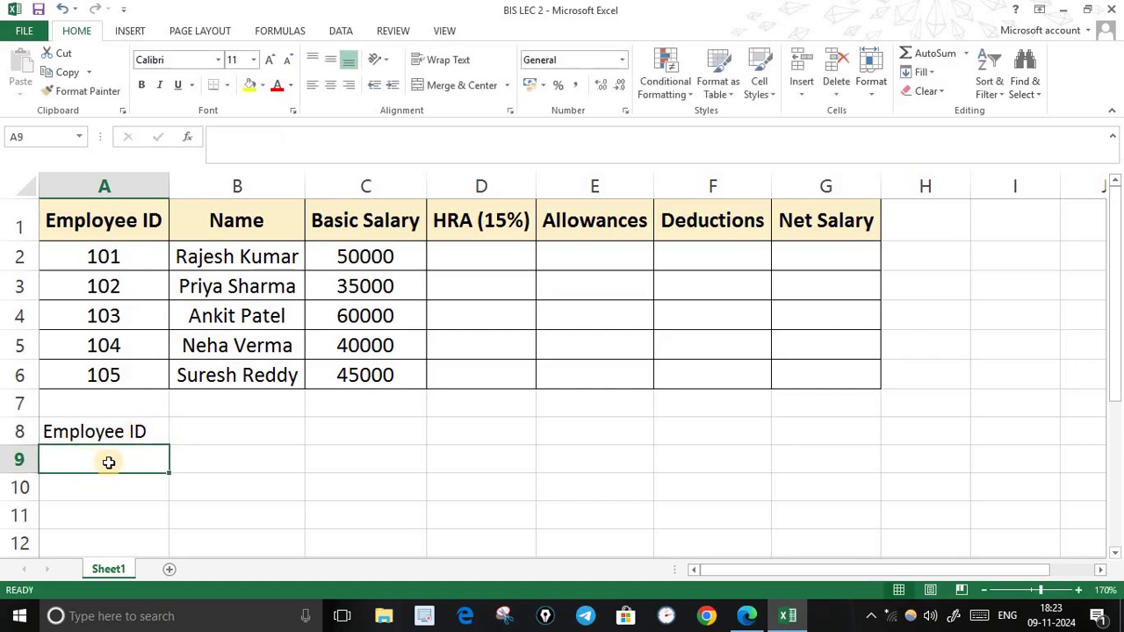
{"action": "double_click", "coordinate": [150, 431]}
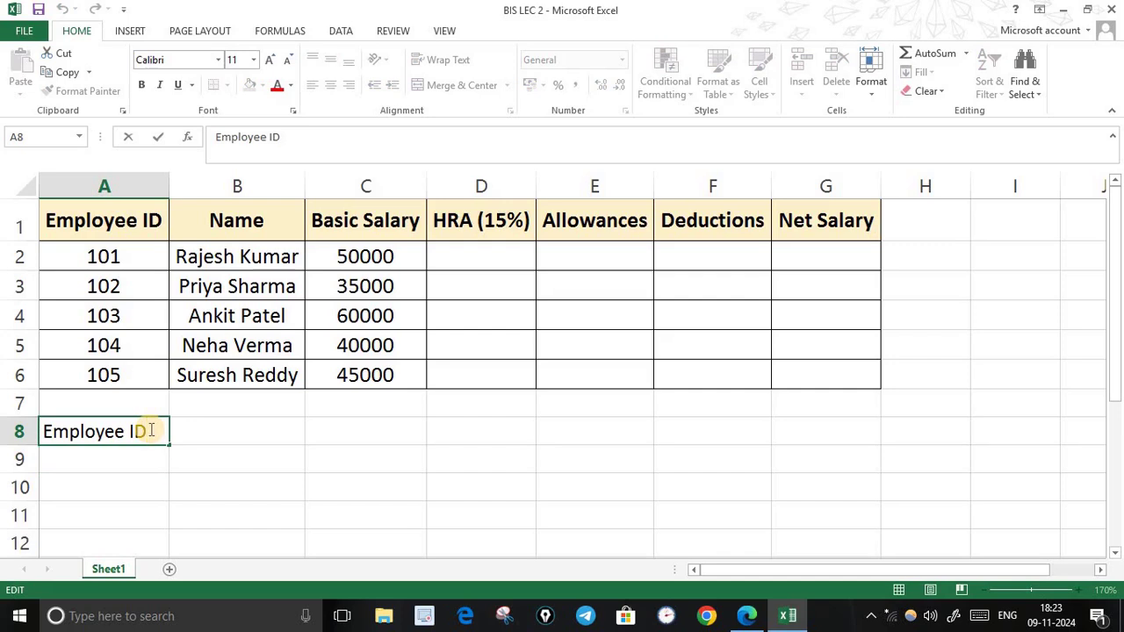
{"action": "key", "text": "alt+Return"}
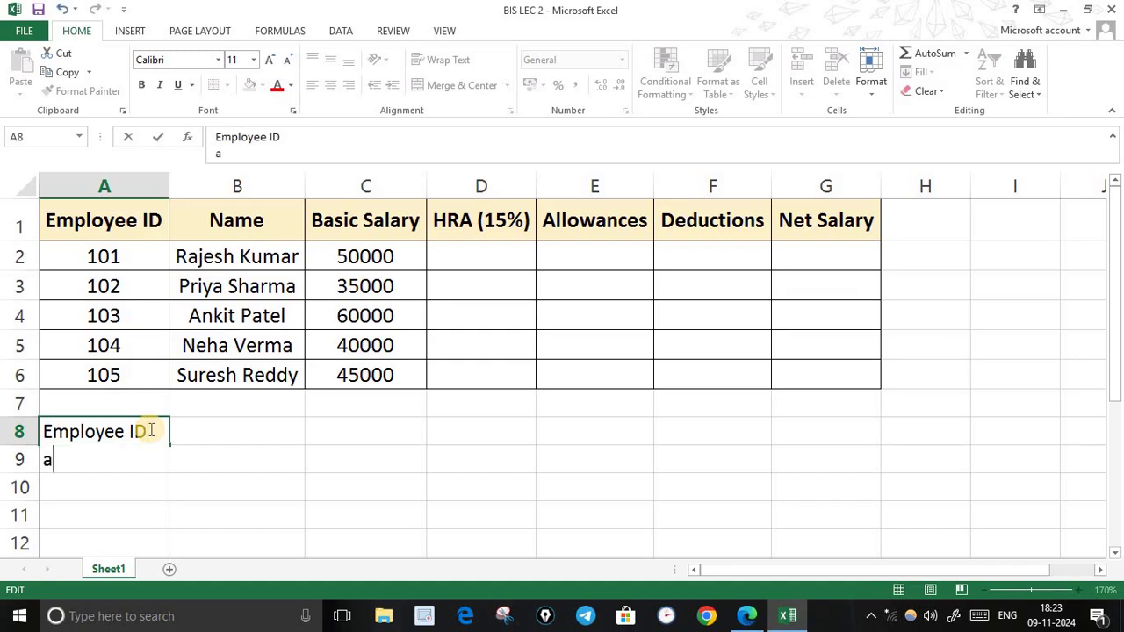
{"action": "left_click", "coordinate": [223, 469]}
Step: Try centre, left and right horizontal alignment on the two-line text in cell A8, ending with it centred
{"action": "left_click", "coordinate": [106, 434]}
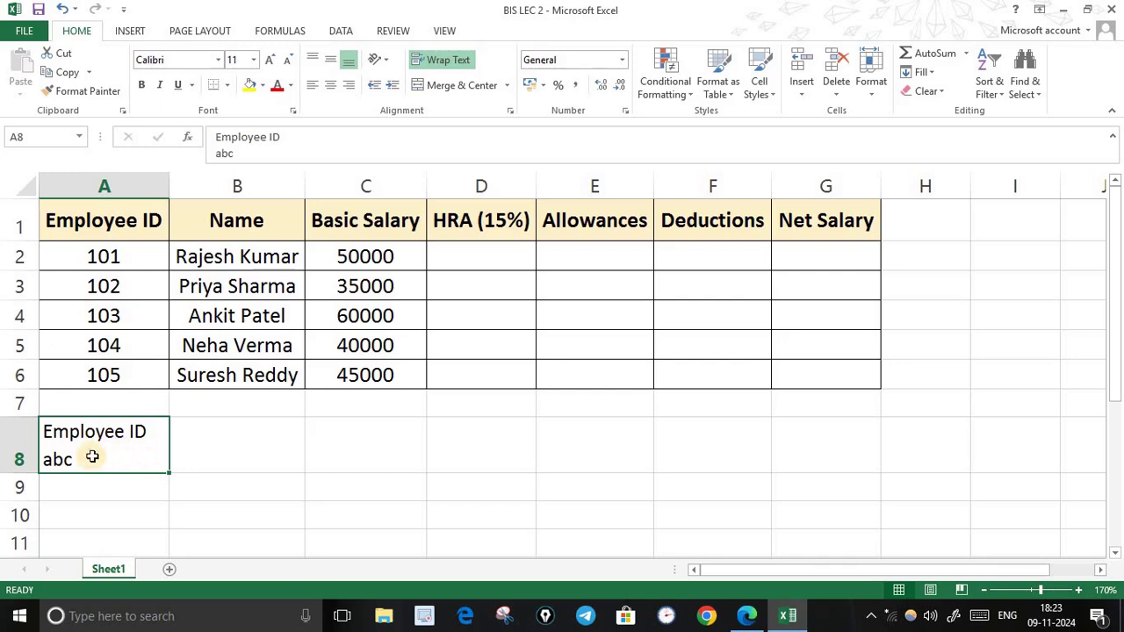
{"action": "left_click", "coordinate": [332, 87]}
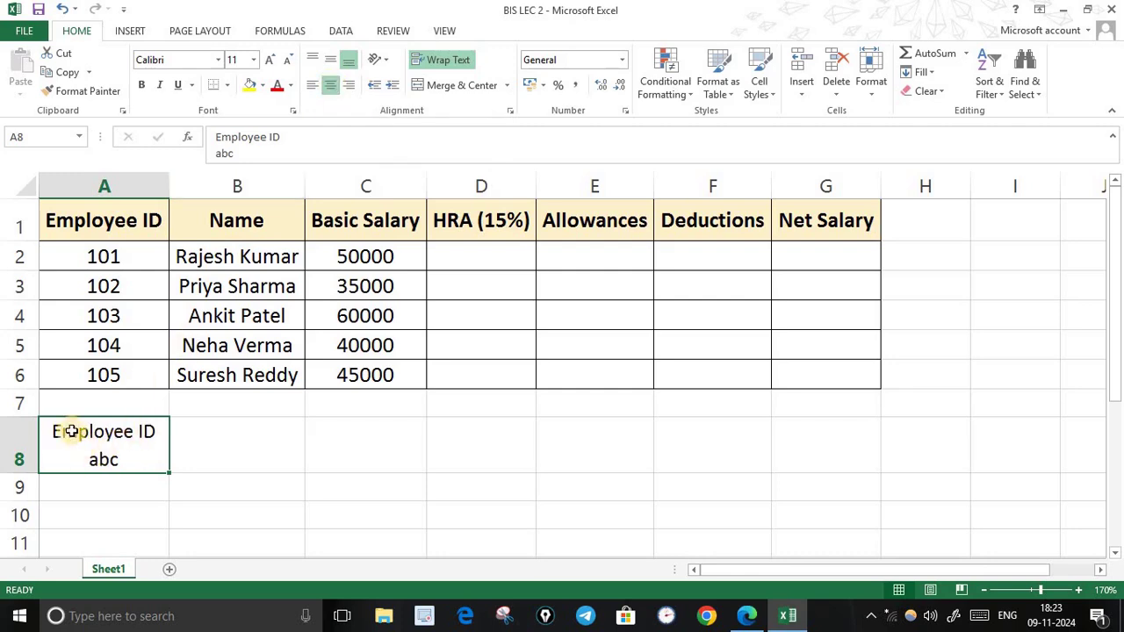
{"action": "left_click", "coordinate": [310, 86]}
{"action": "left_click", "coordinate": [351, 87]}
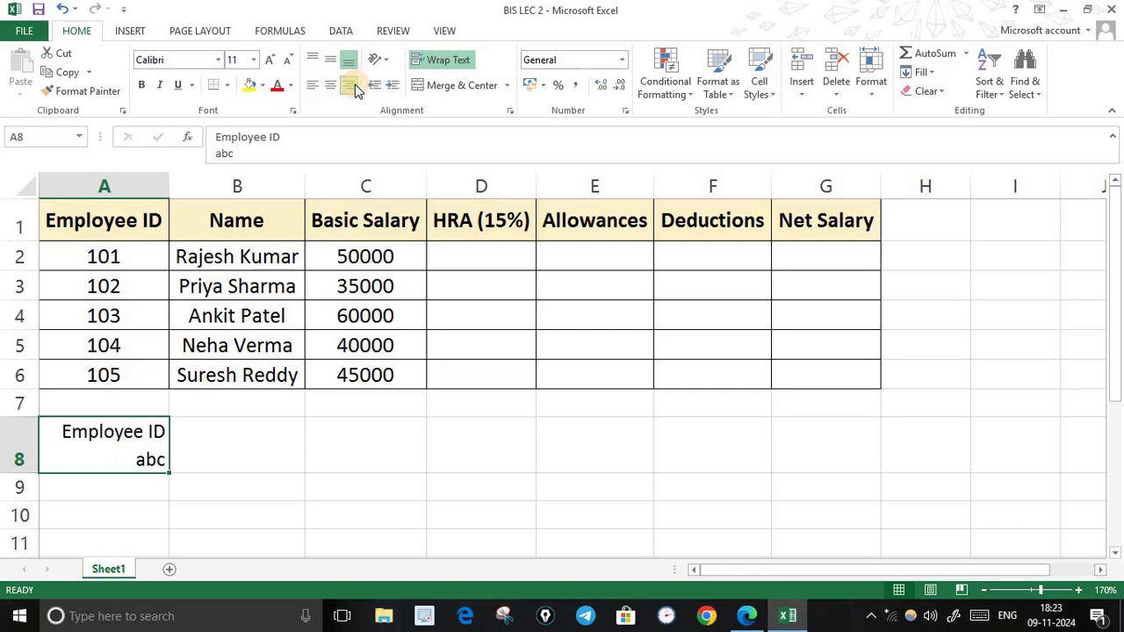
{"action": "left_click", "coordinate": [326, 87]}
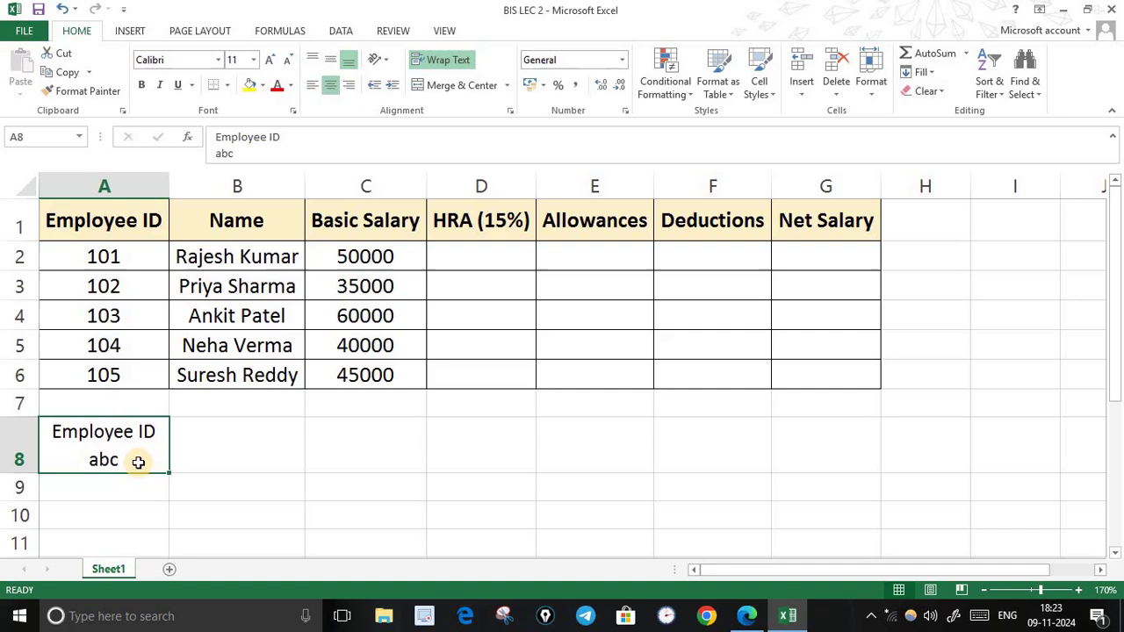
Step: Clear the two-line sample text from cell A8
{"action": "key", "text": "Delete"}
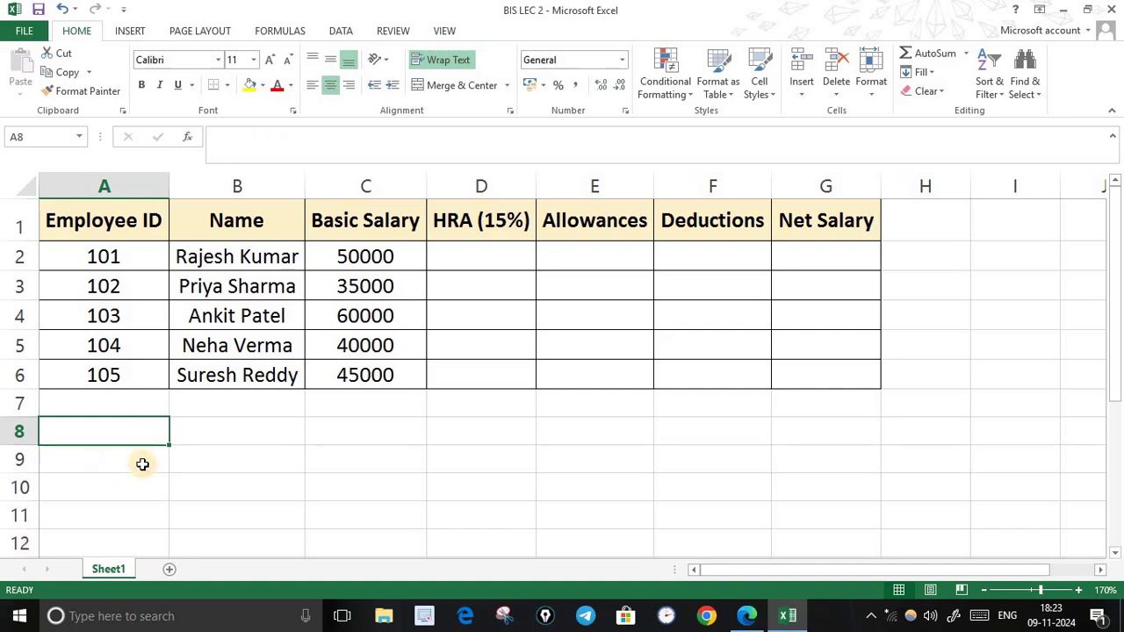
{"action": "left_click", "coordinate": [153, 484]}
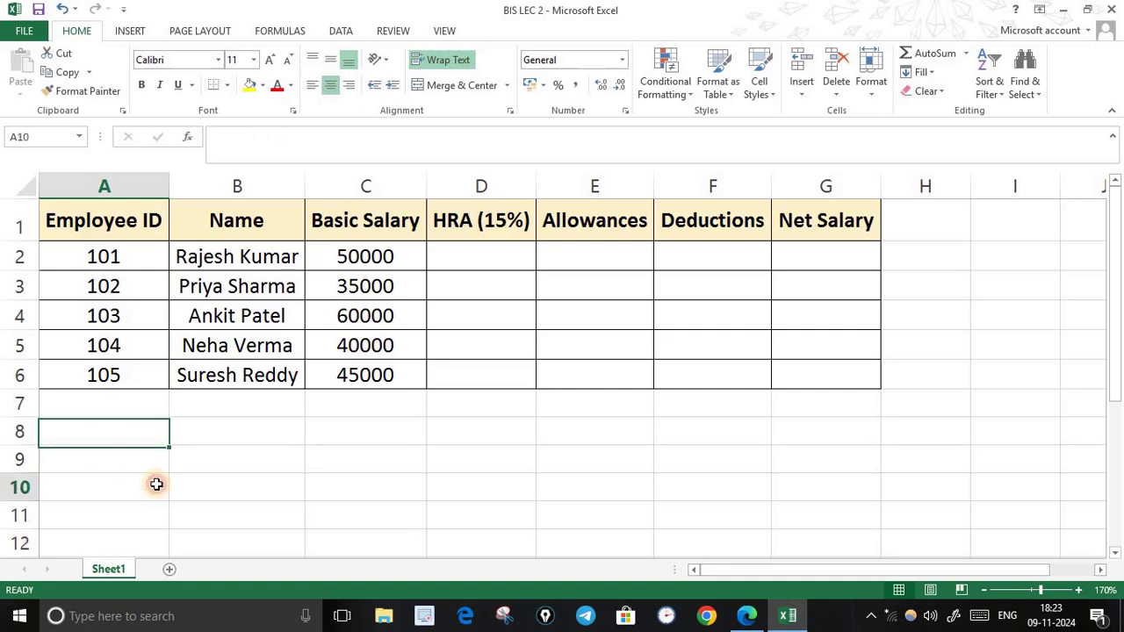
{"action": "left_click", "coordinate": [607, 517]}
Step: Left-align the whole salary table in A1:G6
{"action": "left_click_drag", "start_coordinate": [88, 216], "coordinate": [824, 369]}
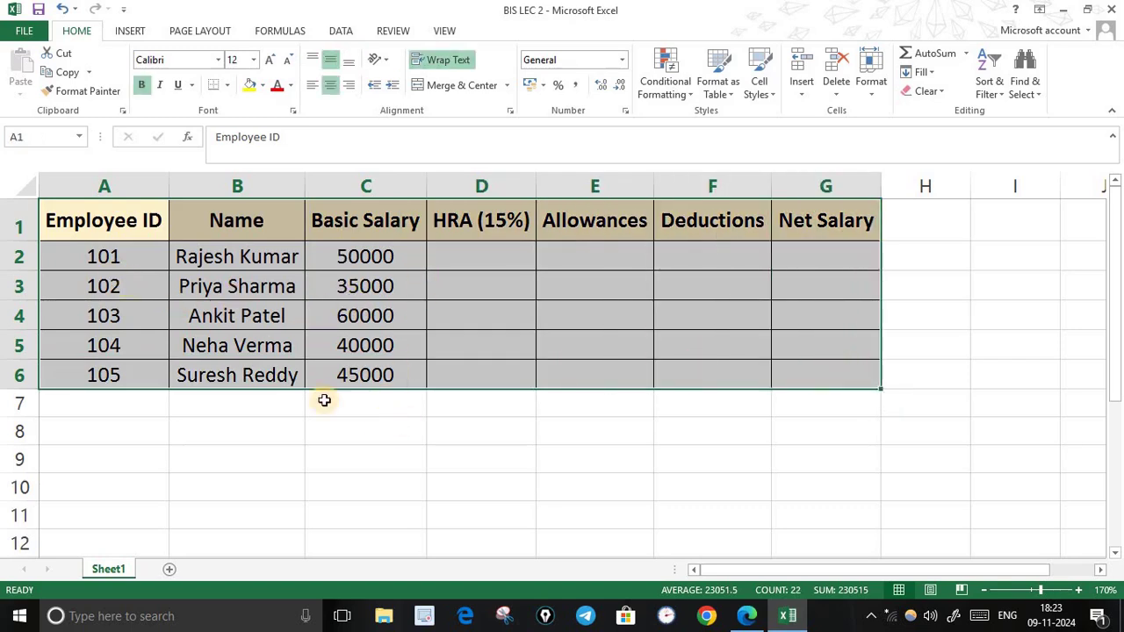
{"action": "left_click", "coordinate": [315, 85]}
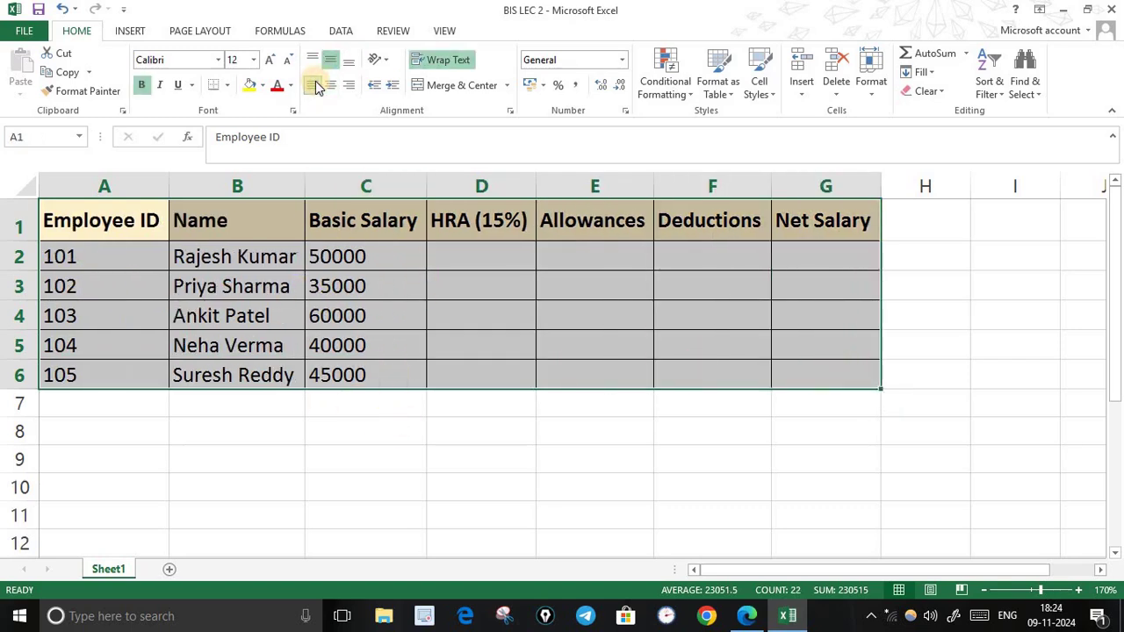
Step: Check the table layout in the instruction PDF and centre the salary table A1:G6 horizontally
{"action": "left_click", "coordinate": [746, 616]}
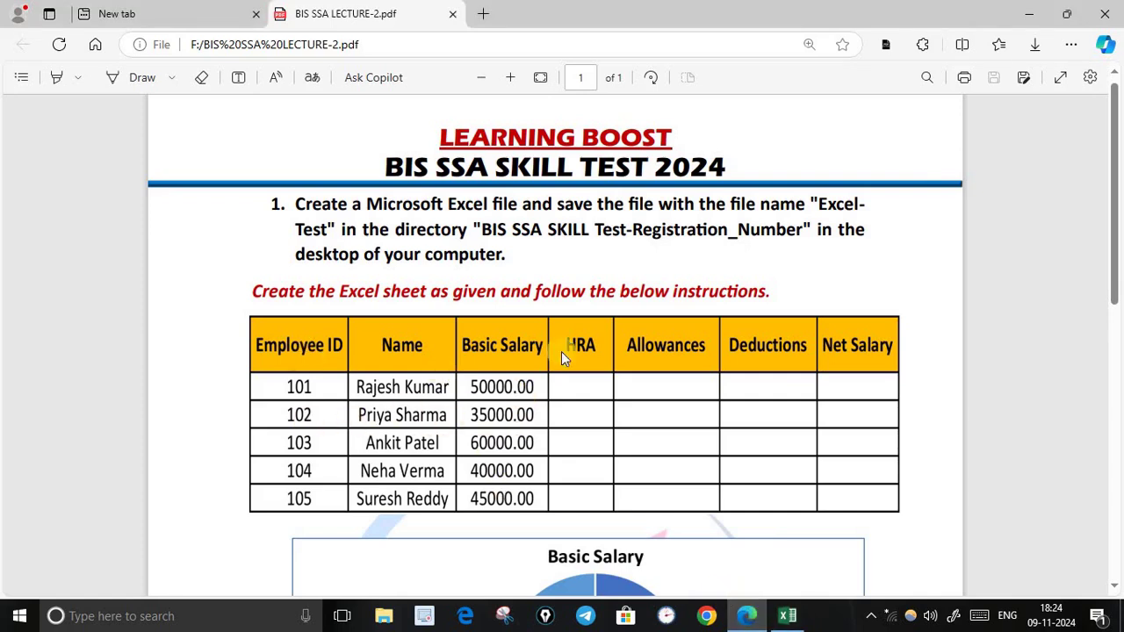
{"action": "left_click", "coordinate": [787, 616]}
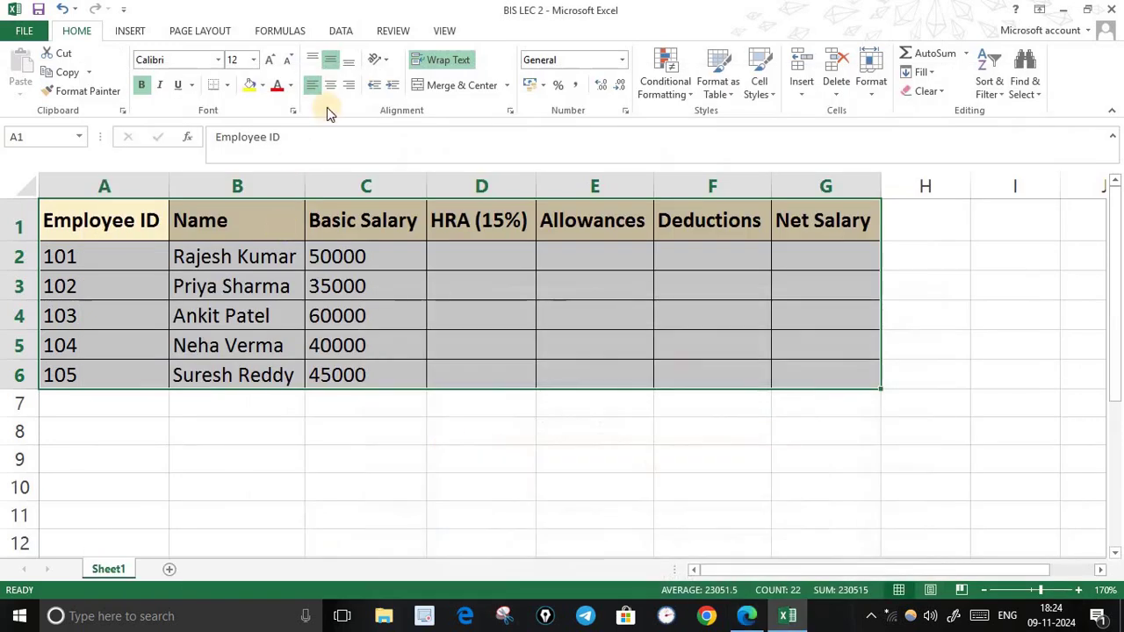
{"action": "left_click", "coordinate": [331, 85]}
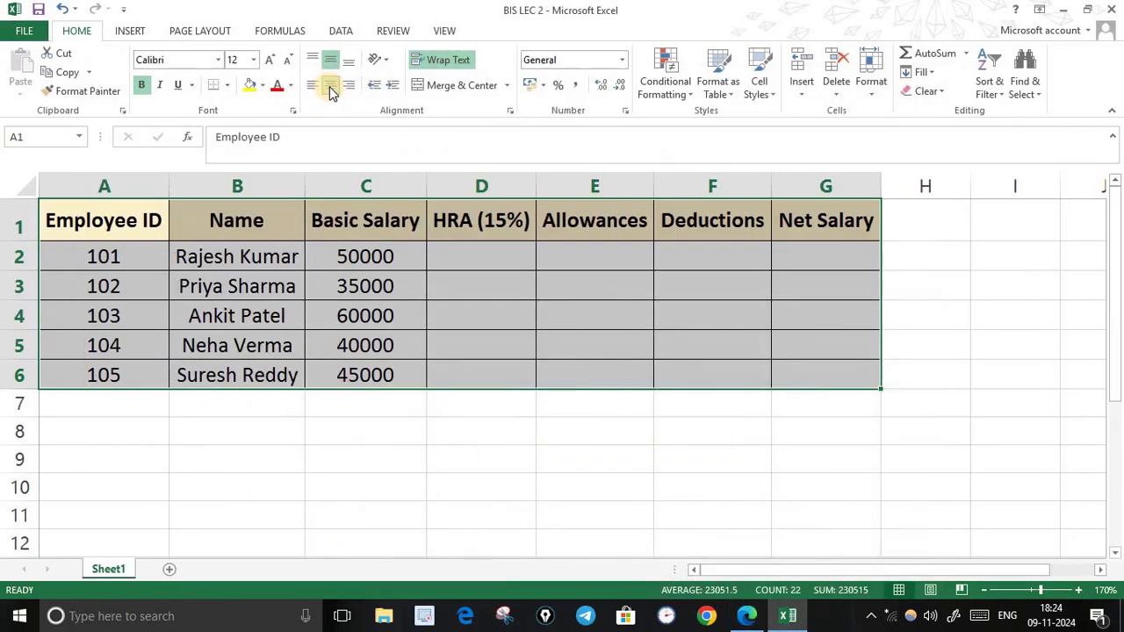
{"action": "left_click", "coordinate": [319, 517]}
Step: Try top, middle and bottom vertical alignment on the header cells A1:G1, ending with middle alignment
{"action": "left_click_drag", "start_coordinate": [105, 207], "coordinate": [820, 220]}
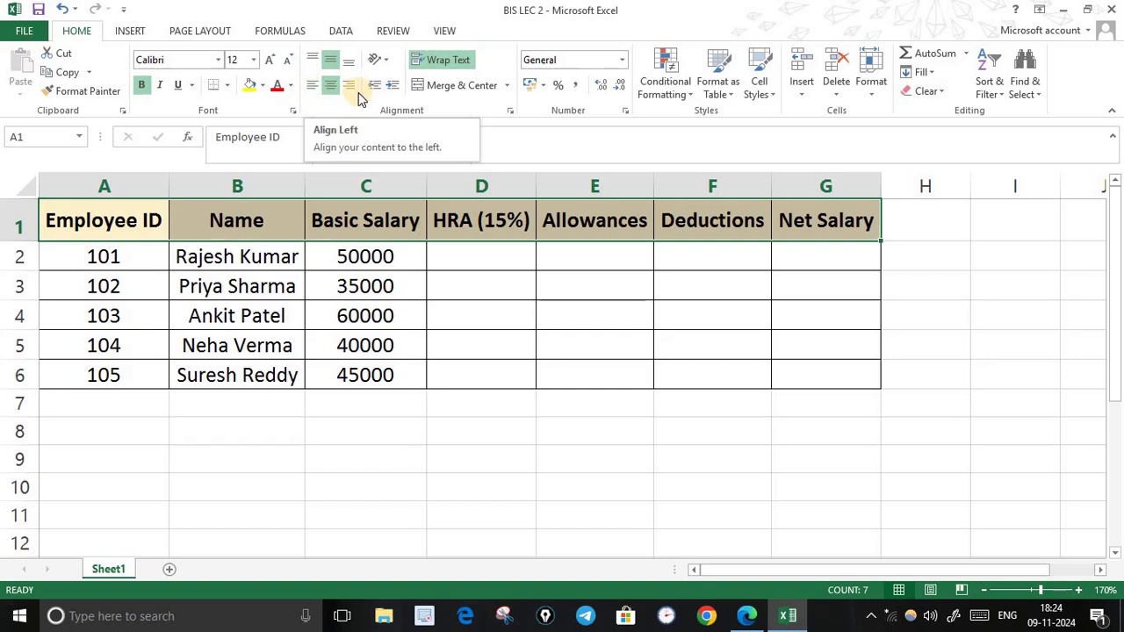
{"action": "left_click", "coordinate": [314, 61]}
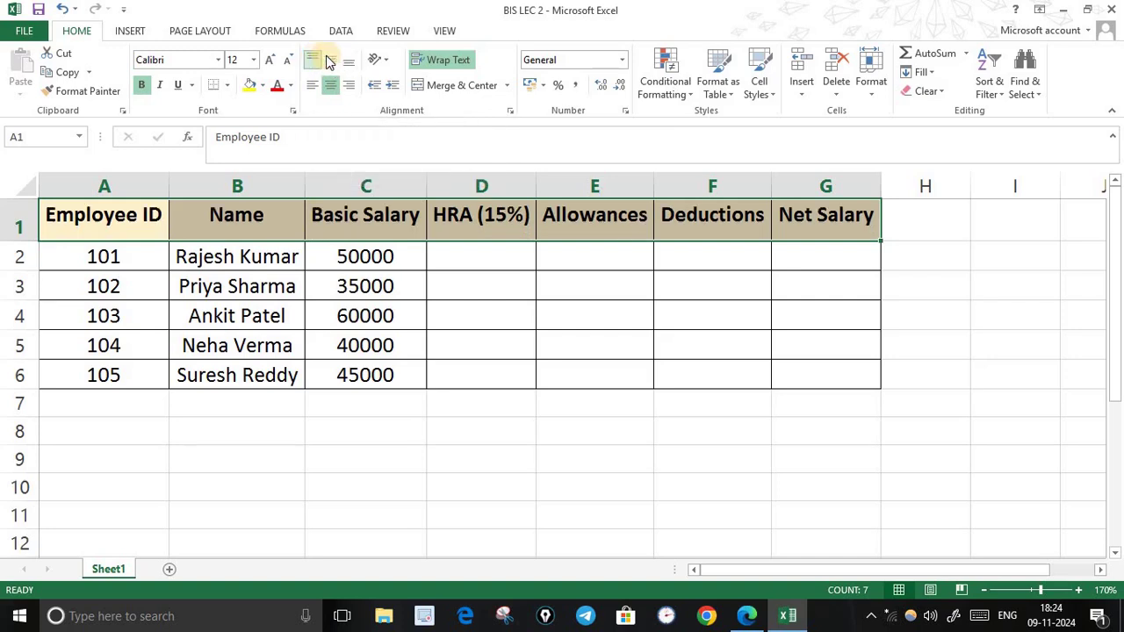
{"action": "left_click", "coordinate": [330, 60]}
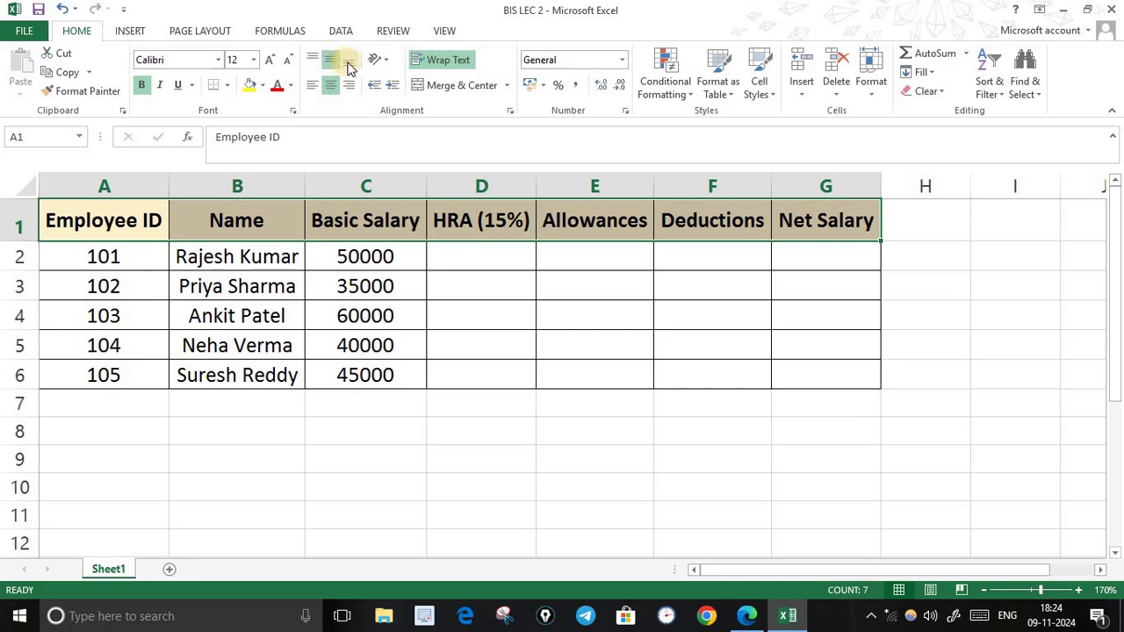
{"action": "left_click", "coordinate": [349, 63]}
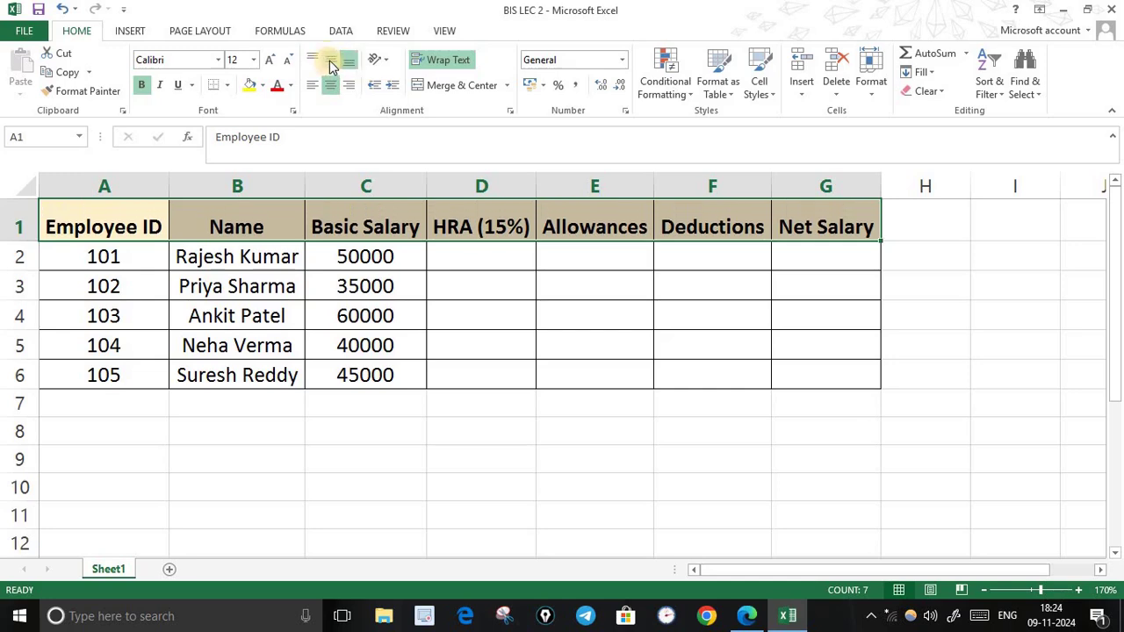
{"action": "left_click", "coordinate": [332, 64]}
{"action": "left_click", "coordinate": [498, 540]}
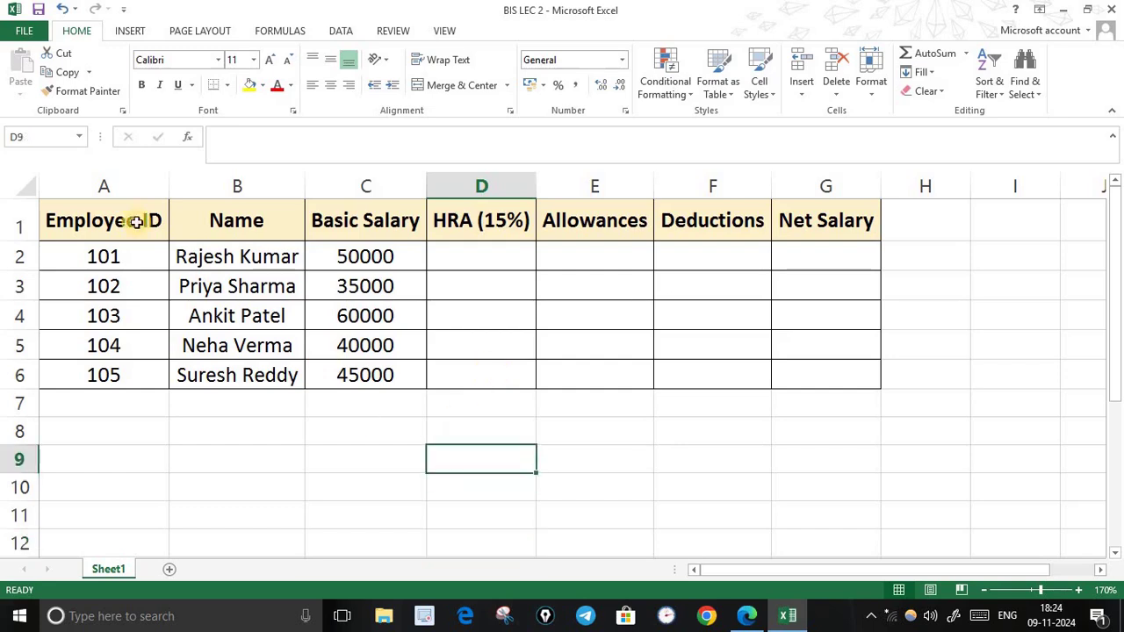
{"action": "left_click_drag", "start_coordinate": [80, 202], "coordinate": [817, 223]}
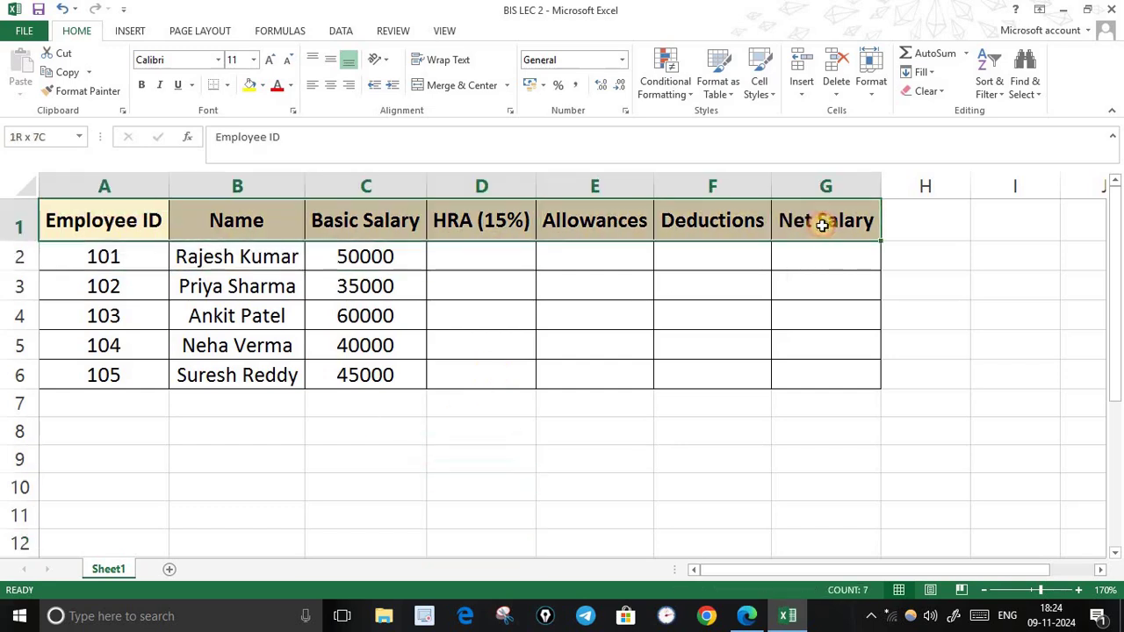
{"action": "left_click", "coordinate": [819, 399]}
{"action": "left_click", "coordinate": [516, 512]}
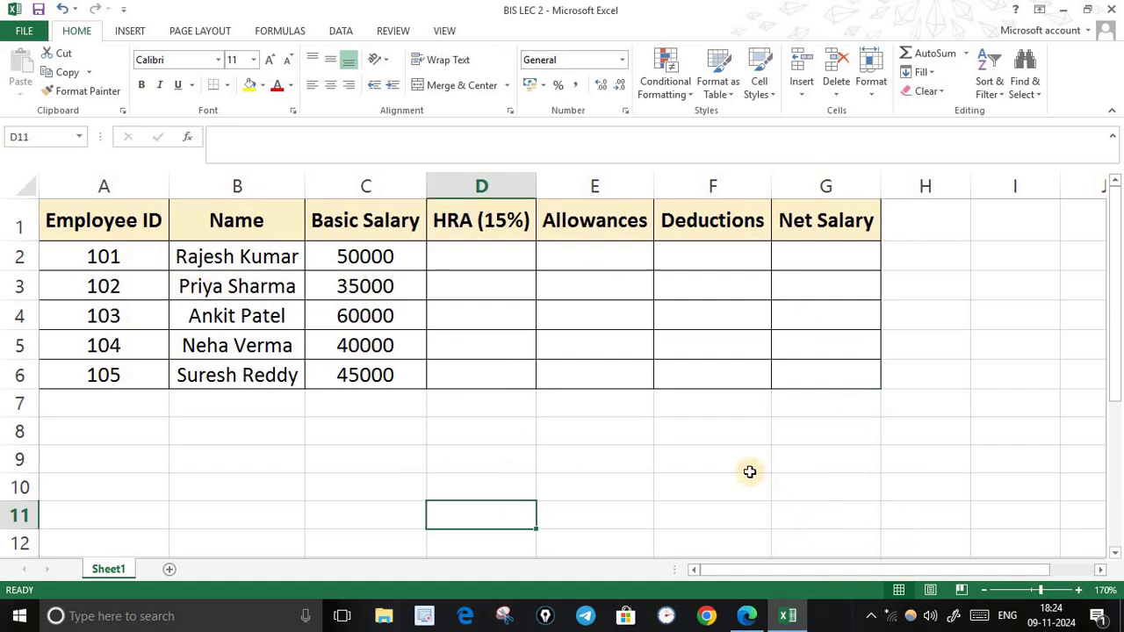
{"action": "scroll", "coordinate": [742, 475], "scroll_direction": "down", "scroll_amount": 4}
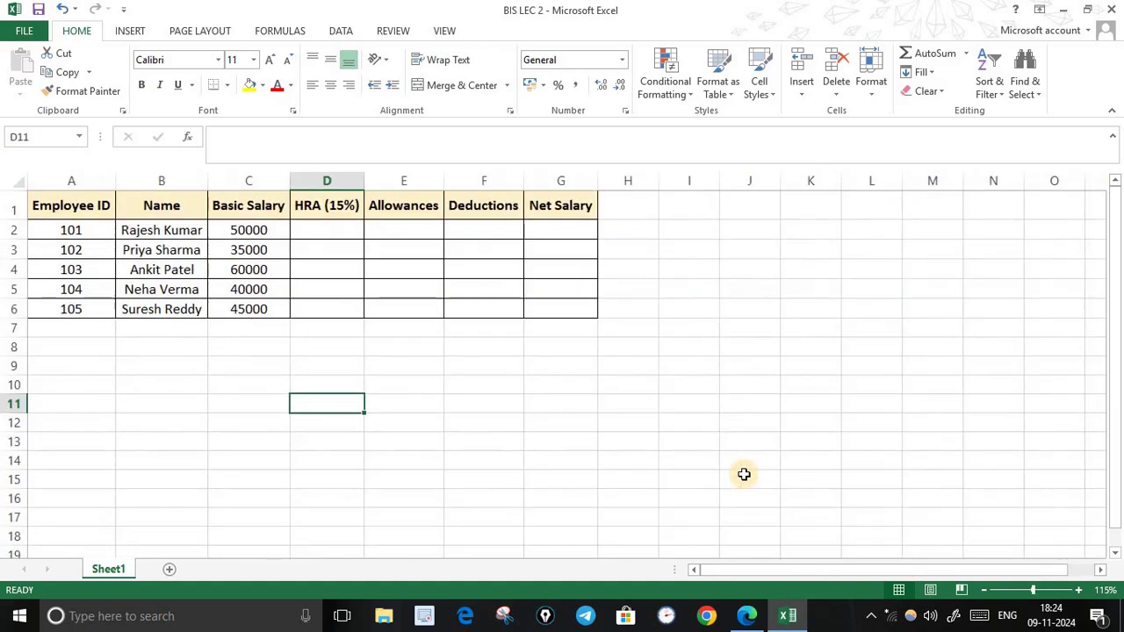
{"action": "scroll", "coordinate": [743, 475], "scroll_direction": "up", "scroll_amount": 2}
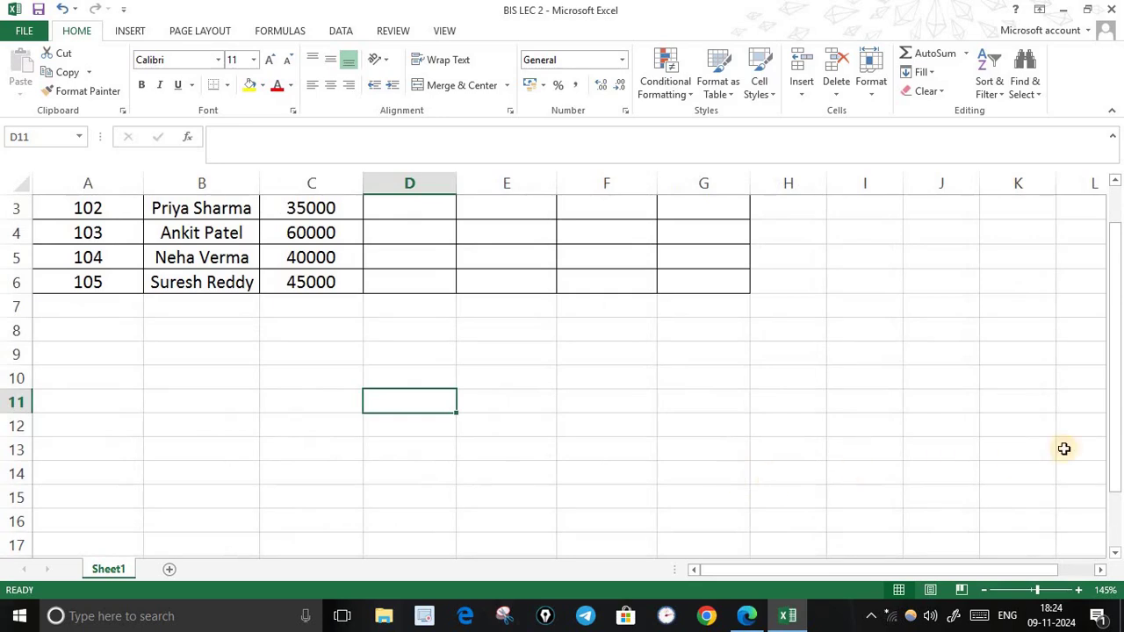
{"action": "left_click_drag", "start_coordinate": [1117, 438], "coordinate": [1114, 298]}
{"action": "left_click", "coordinate": [788, 439]}
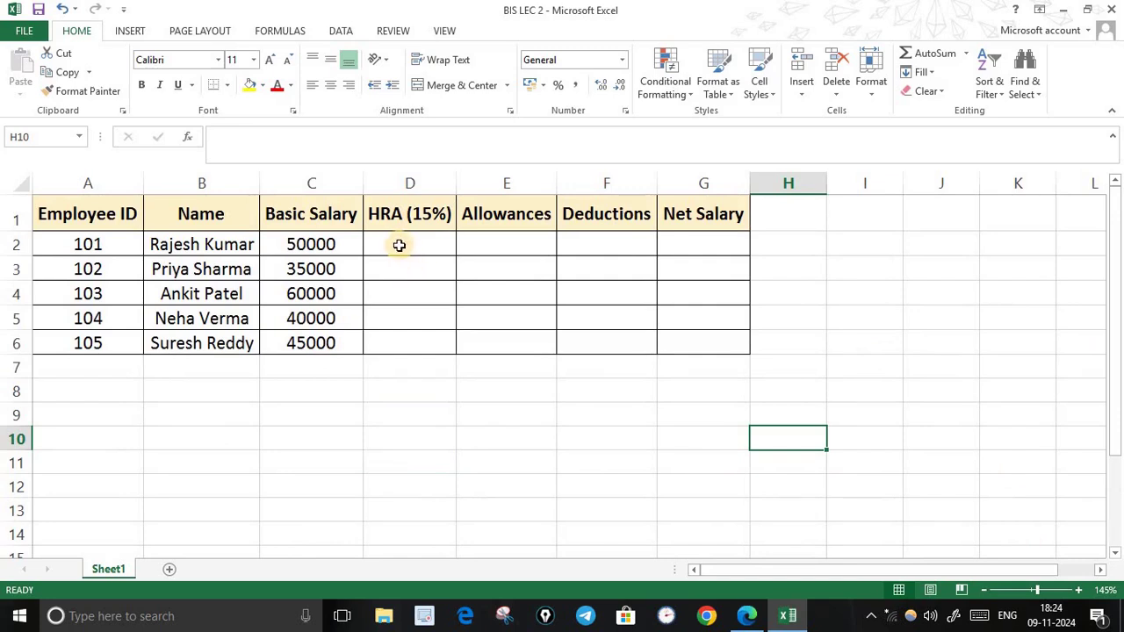
{"action": "left_click", "coordinate": [66, 213]}
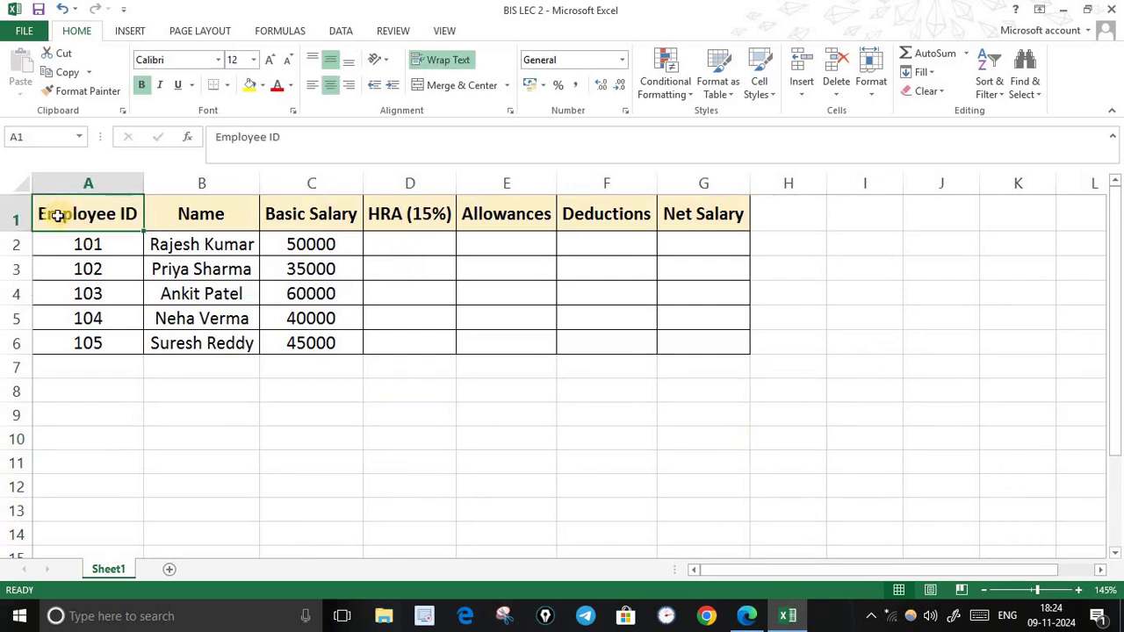
{"action": "left_click_drag", "start_coordinate": [680, 499], "coordinate": [694, 511]}
{"action": "left_click_drag", "start_coordinate": [99, 214], "coordinate": [682, 220]}
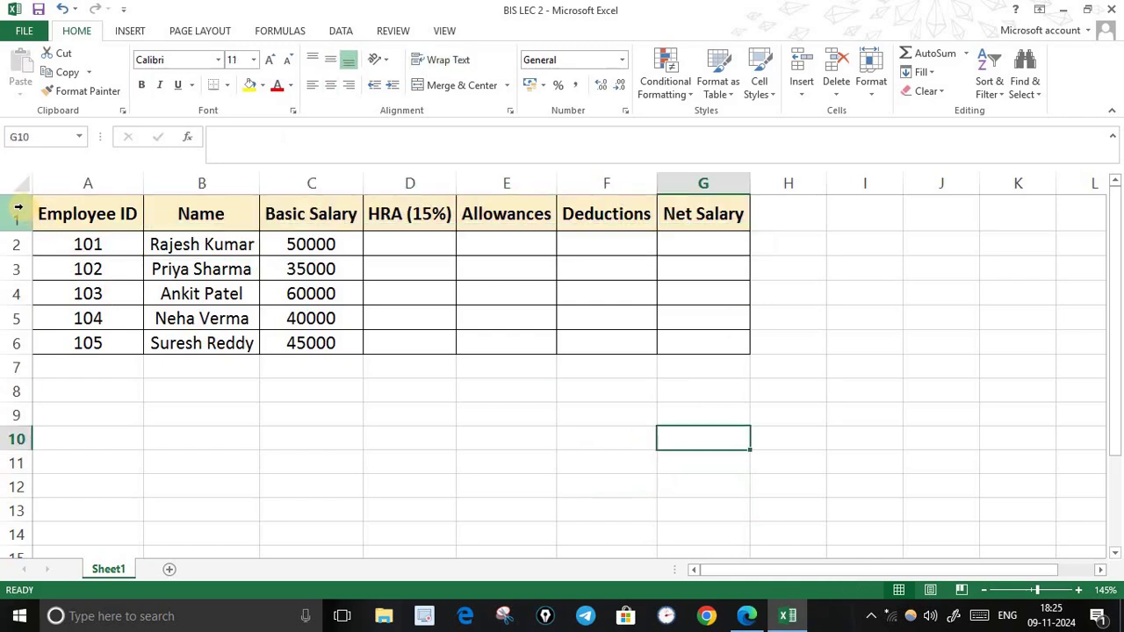
Step: Try a standard fill colour across the whole of row 1
{"action": "left_click", "coordinate": [17, 208]}
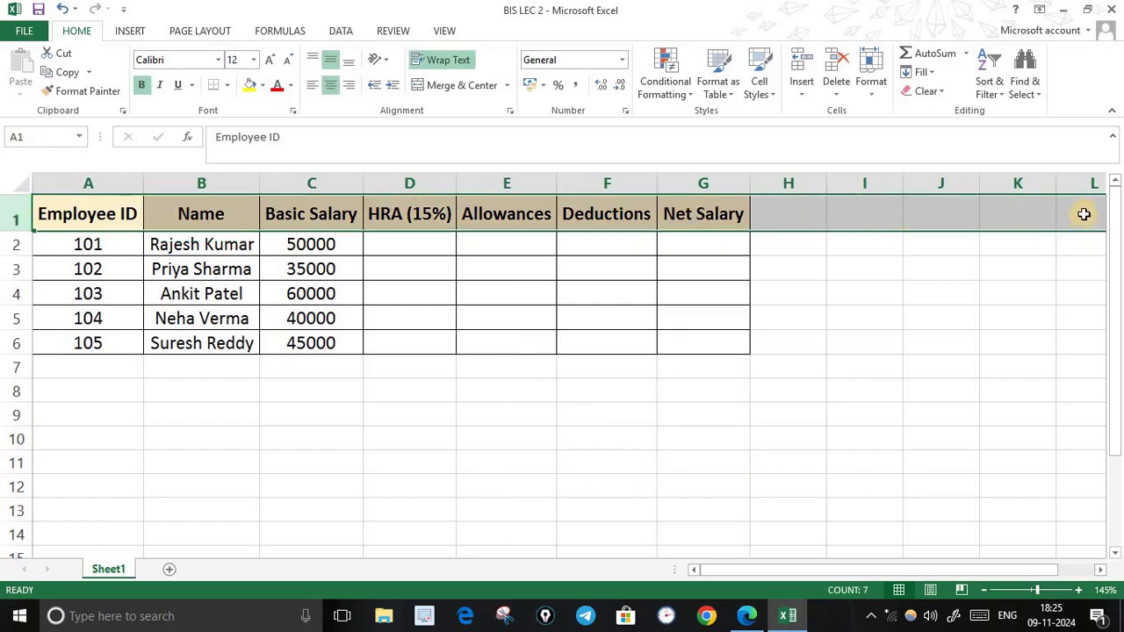
{"action": "left_click", "coordinate": [263, 87]}
{"action": "key", "text": "Escape"}
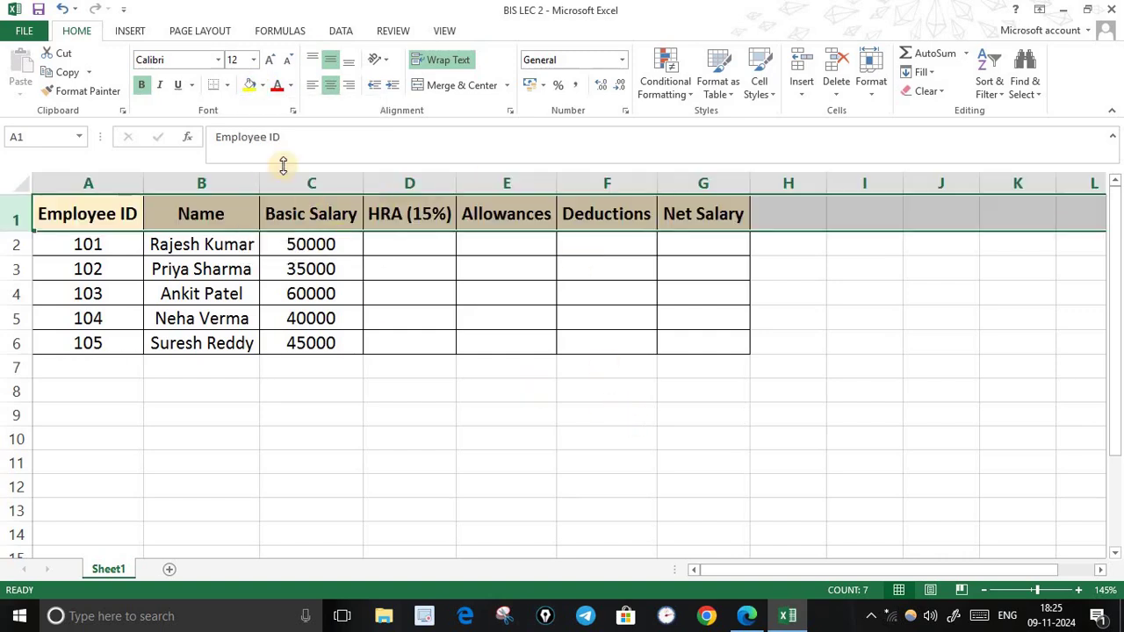
{"action": "left_click", "coordinate": [262, 89]}
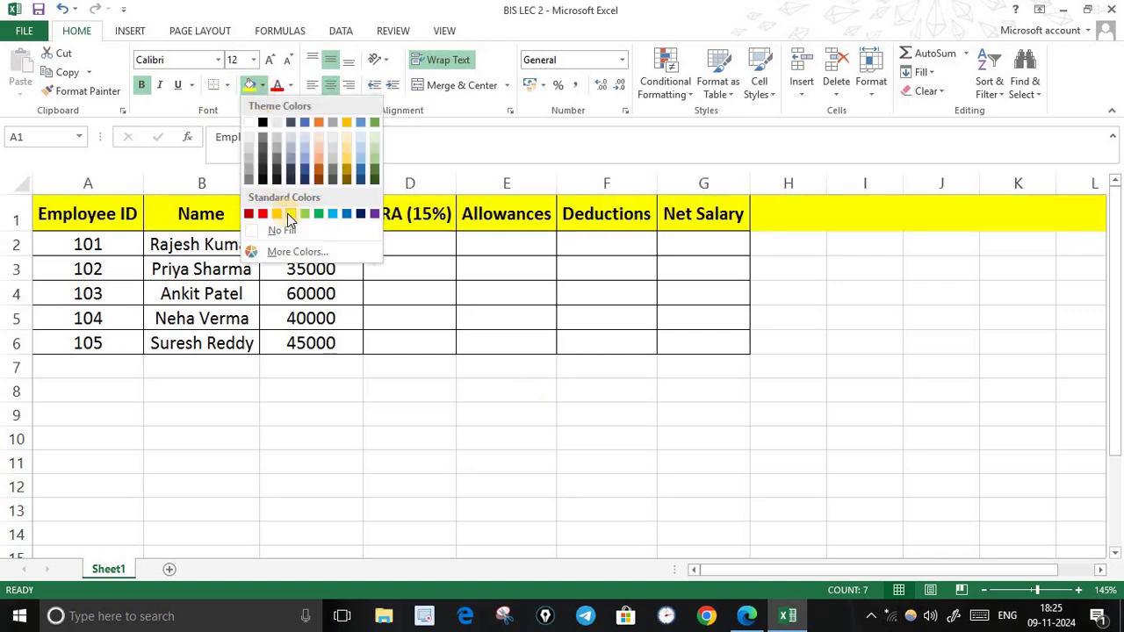
{"action": "left_click", "coordinate": [339, 215]}
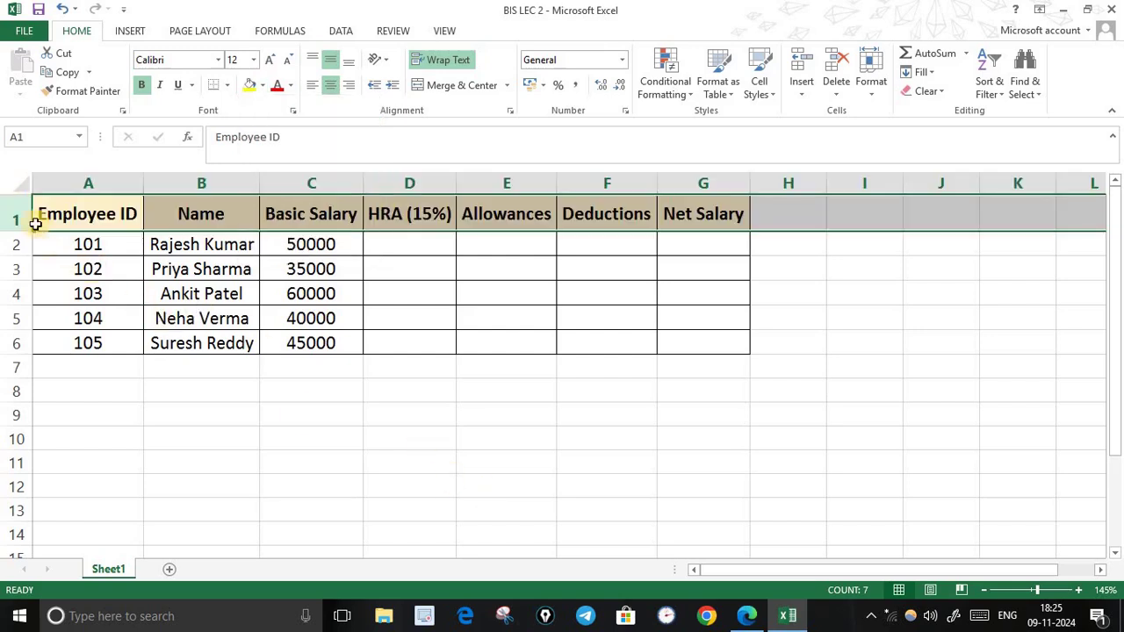
{"action": "left_click", "coordinate": [219, 465]}
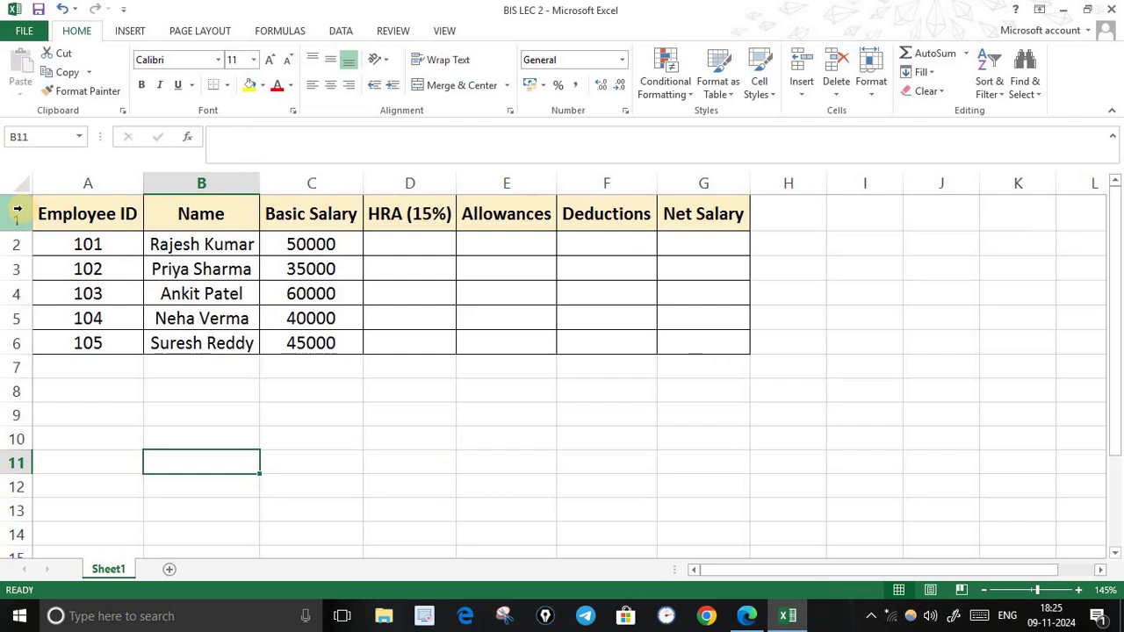
{"action": "left_click", "coordinate": [17, 211]}
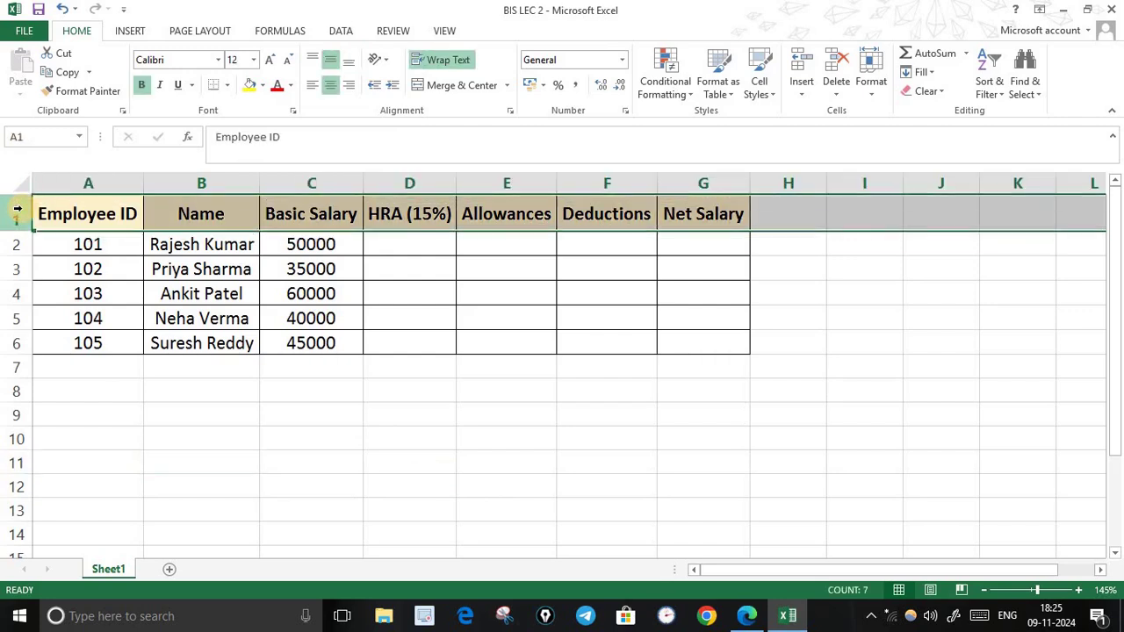
{"action": "left_click", "coordinate": [289, 499]}
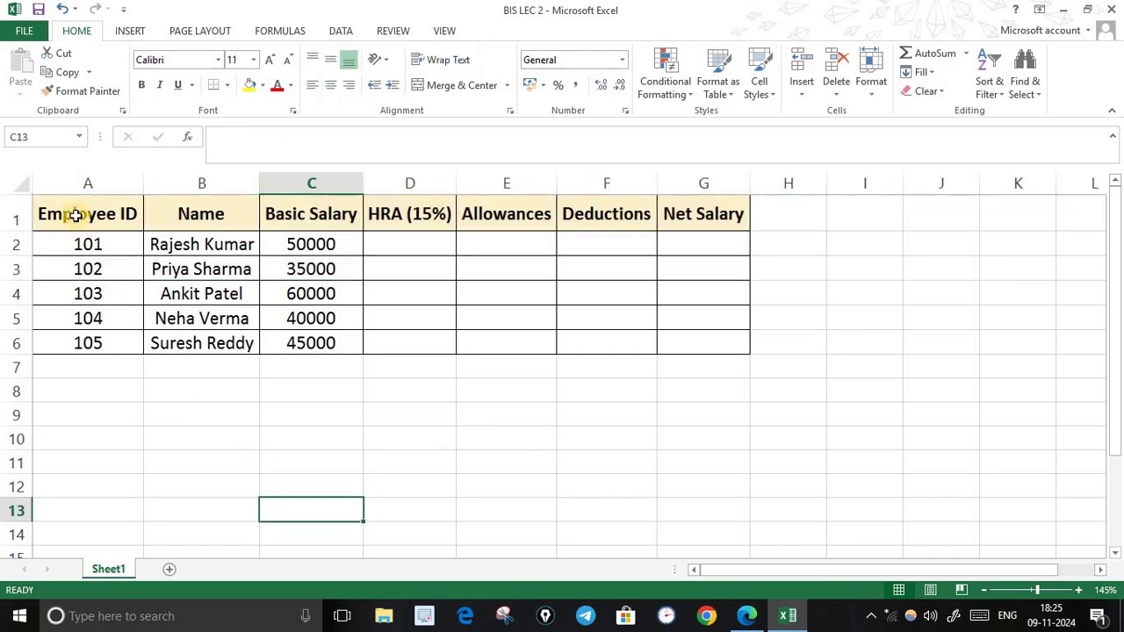
Step: Fill only the header cells A1:G1 with standard orange, matching the header colour in the instruction PDF
{"action": "left_click", "coordinate": [53, 204]}
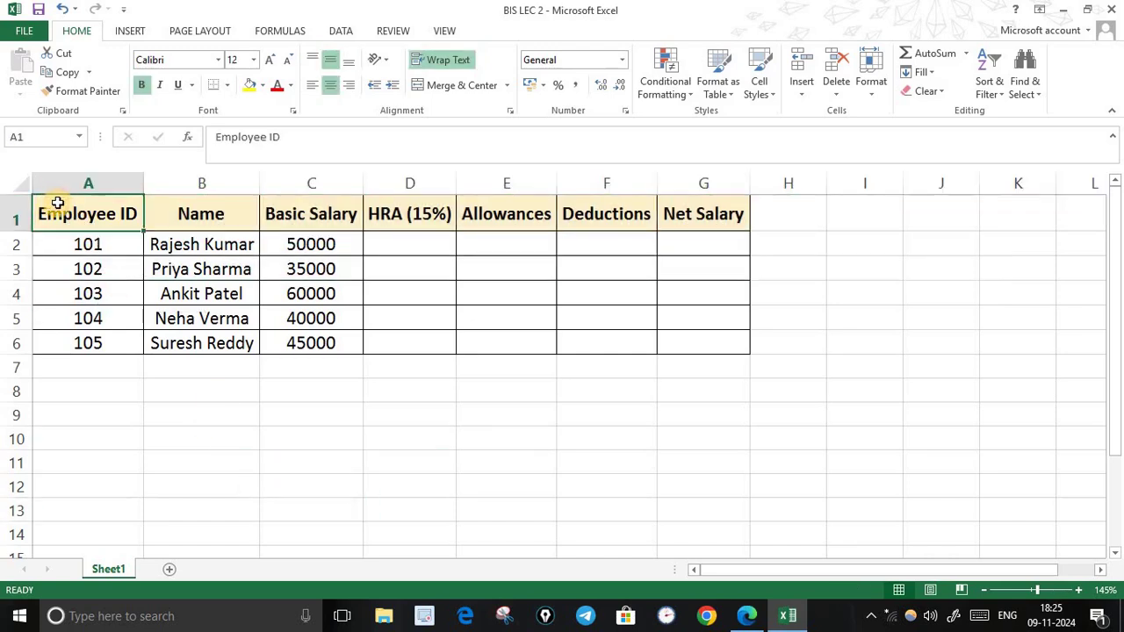
{"action": "left_click_drag", "start_coordinate": [57, 204], "coordinate": [674, 218]}
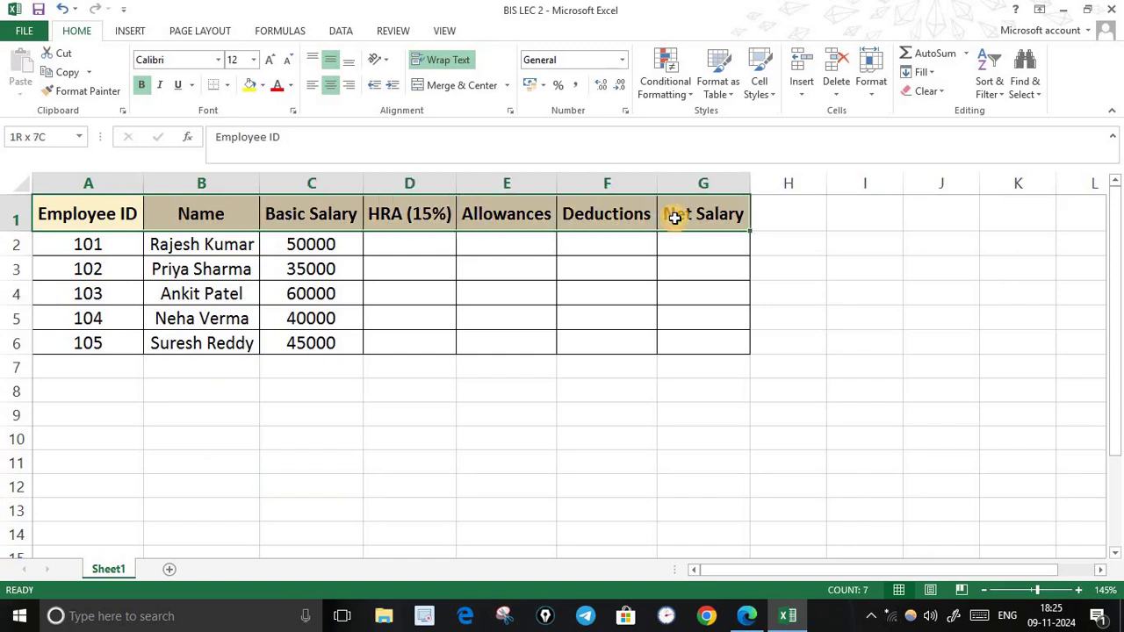
{"action": "left_click", "coordinate": [262, 85]}
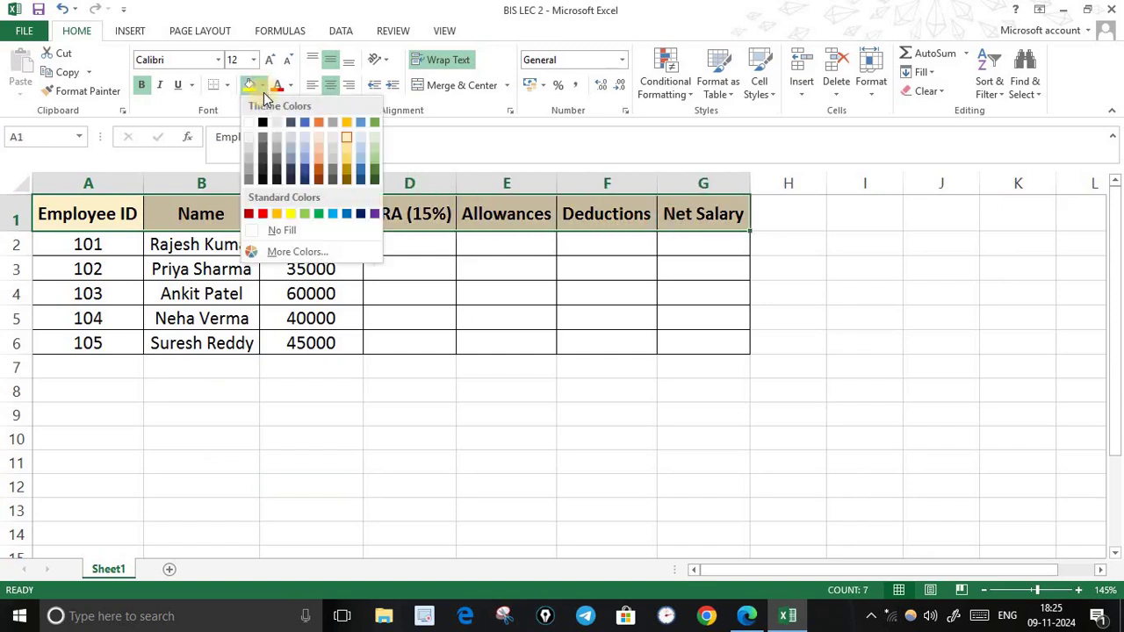
{"action": "left_click", "coordinate": [344, 138]}
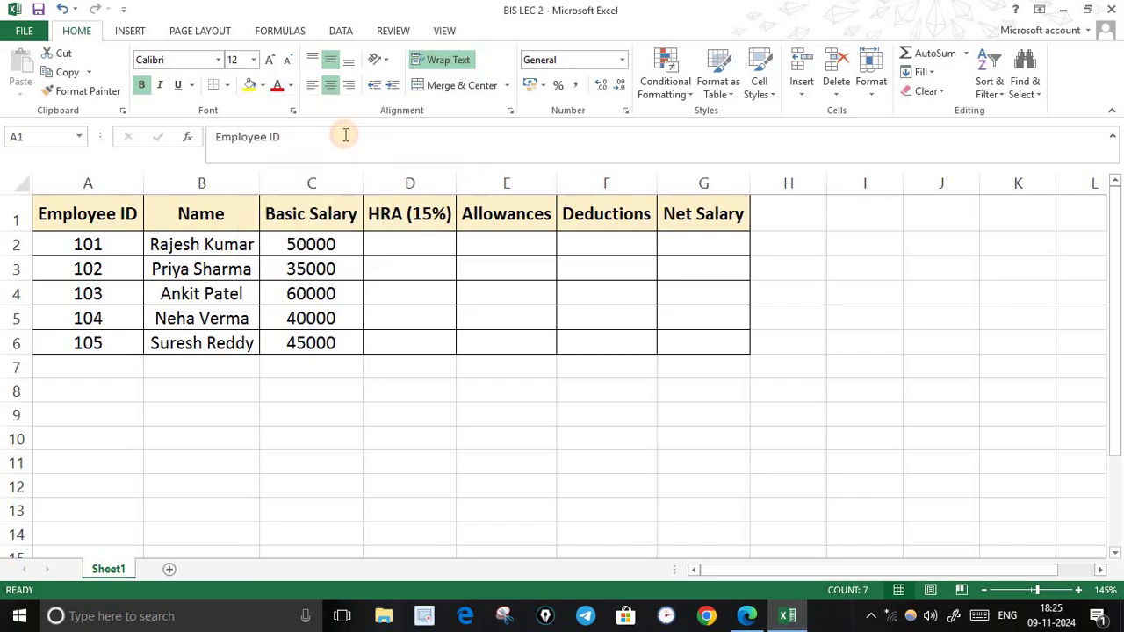
{"action": "left_click", "coordinate": [745, 617]}
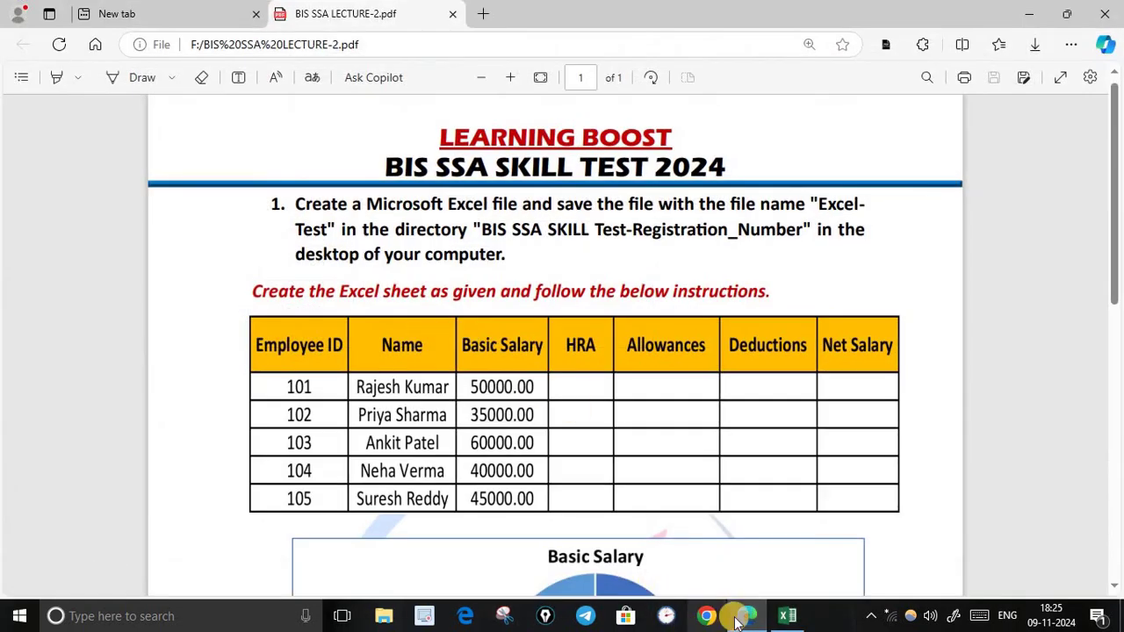
{"action": "left_click", "coordinate": [745, 617]}
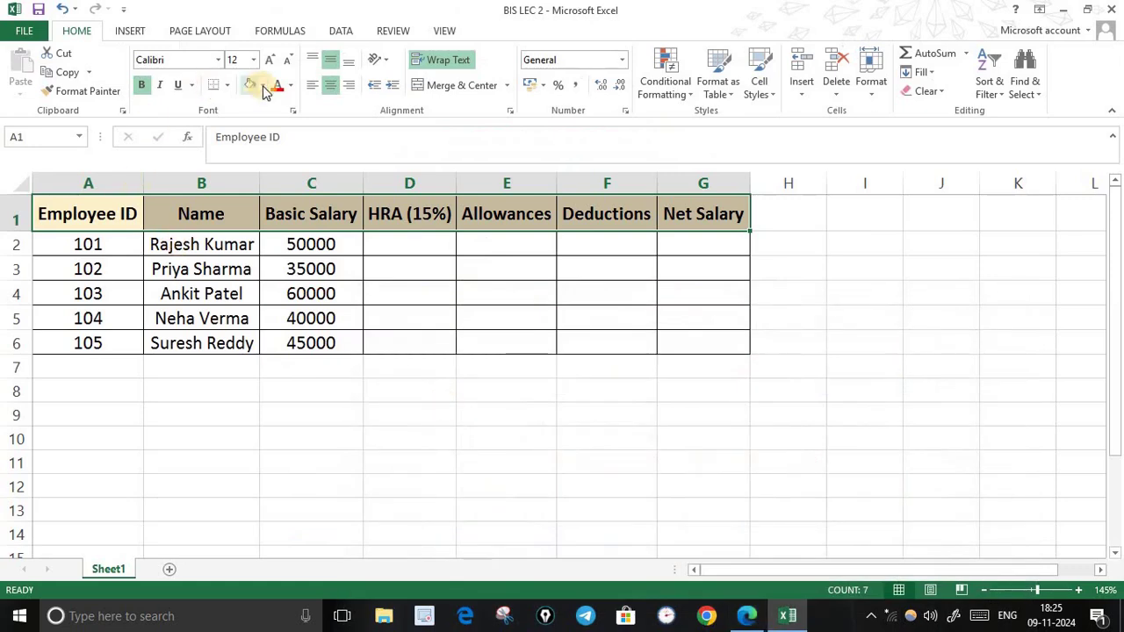
{"action": "left_click", "coordinate": [263, 85]}
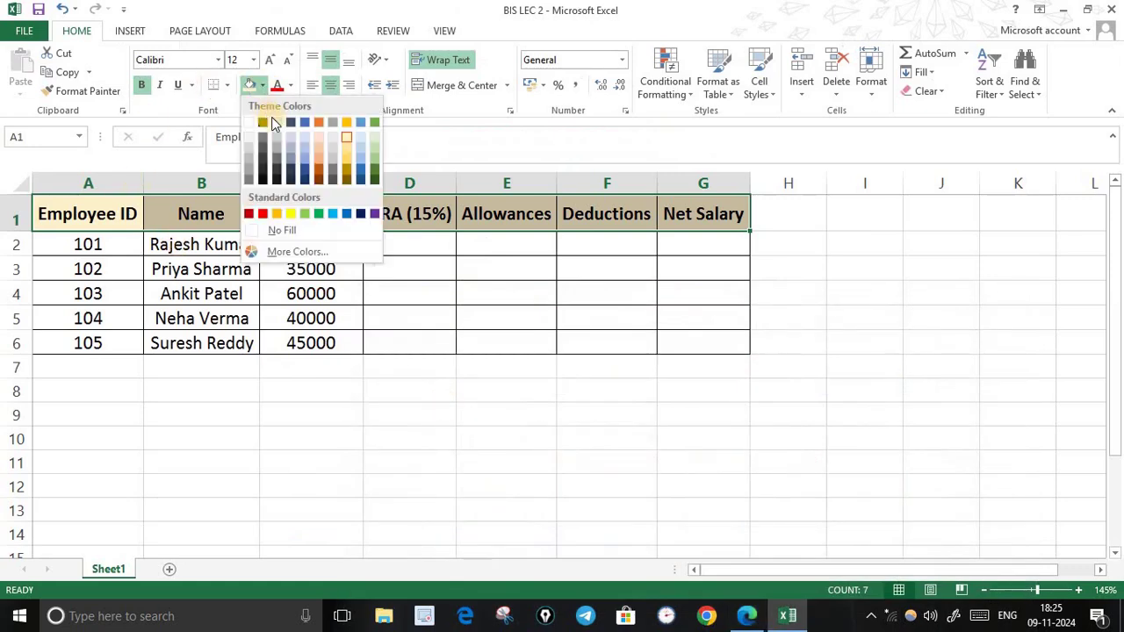
{"action": "left_click", "coordinate": [276, 215]}
{"action": "left_click", "coordinate": [564, 435]}
{"action": "left_click", "coordinate": [883, 434]}
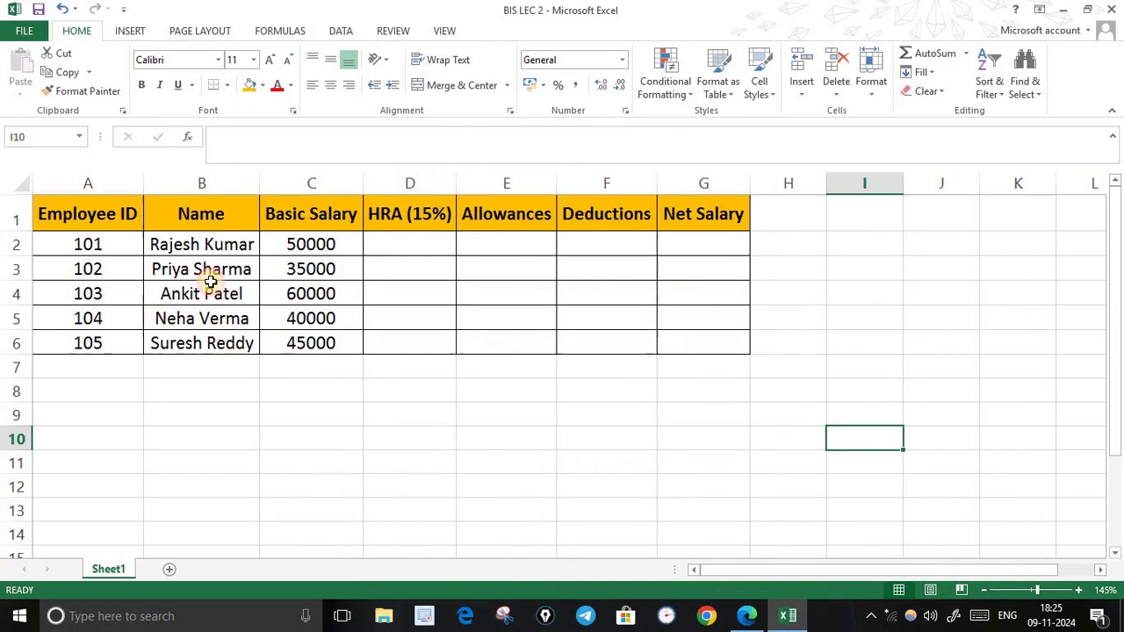
Step: Slightly reduce the height of header row 1
{"action": "mouse_move", "coordinate": [19, 232]}
{"action": "left_mouse_down"}
{"action": "mouse_move", "coordinate": [22, 241]}
{"action": "mouse_move", "coordinate": [20, 227]}
{"action": "left_mouse_up"}
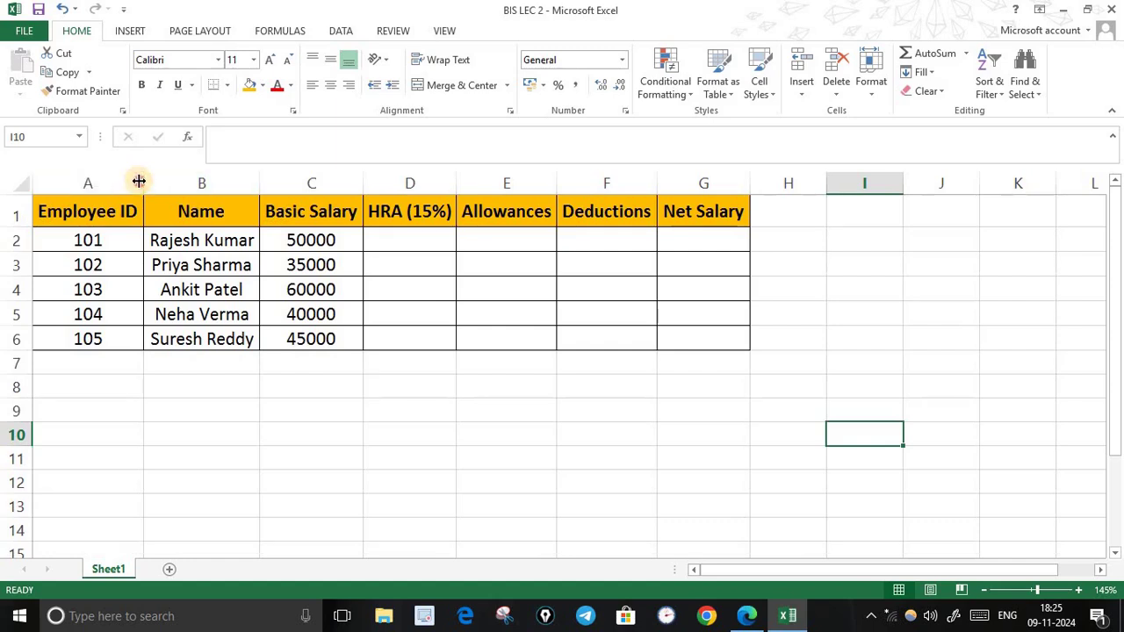
{"action": "mouse_move", "coordinate": [138, 181]}
{"action": "left_mouse_down"}
{"action": "mouse_move", "coordinate": [190, 187]}
{"action": "mouse_move", "coordinate": [146, 183]}
{"action": "left_mouse_up"}
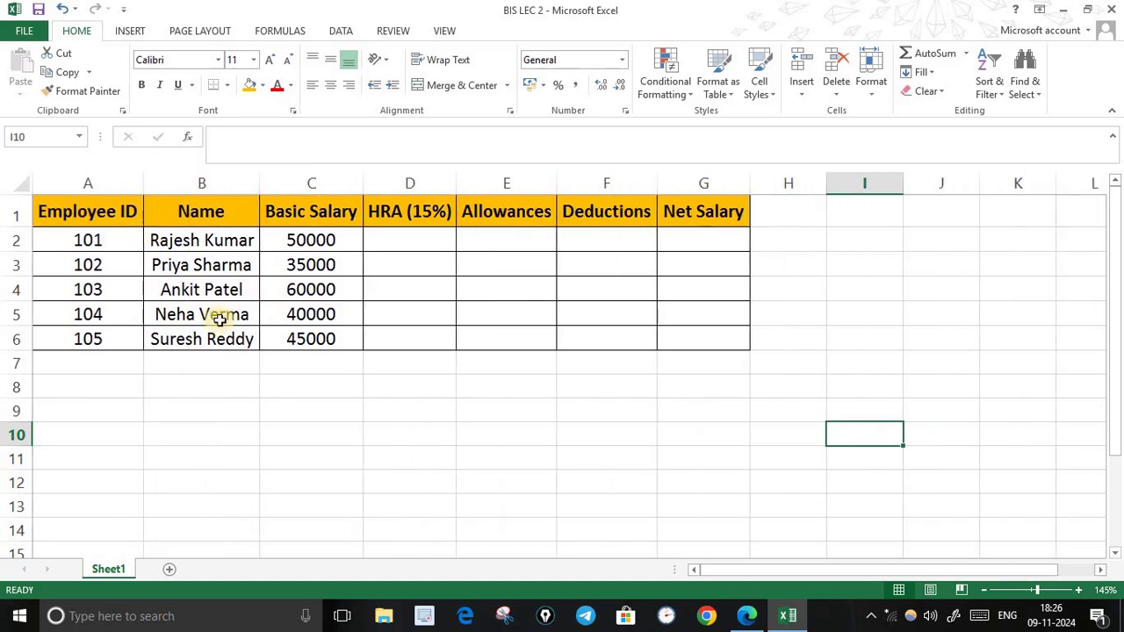
{"action": "left_click", "coordinate": [559, 442]}
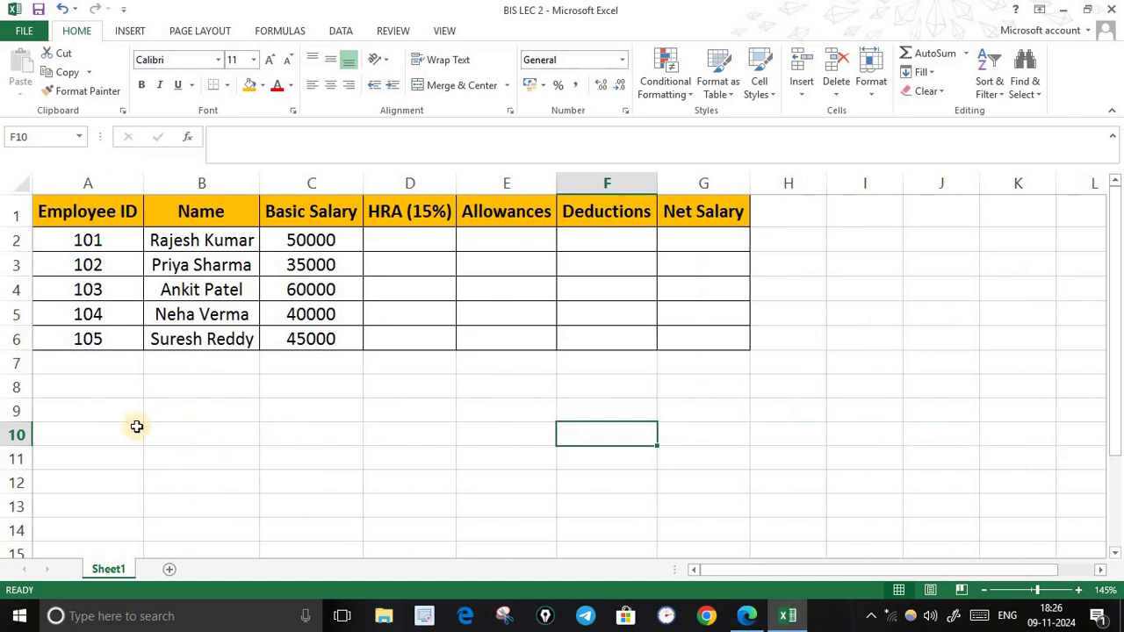
Step: Examine how columns and rows are identified by selecting individual columns from A to E and individual rows from 1 to 5
{"action": "left_click", "coordinate": [105, 182]}
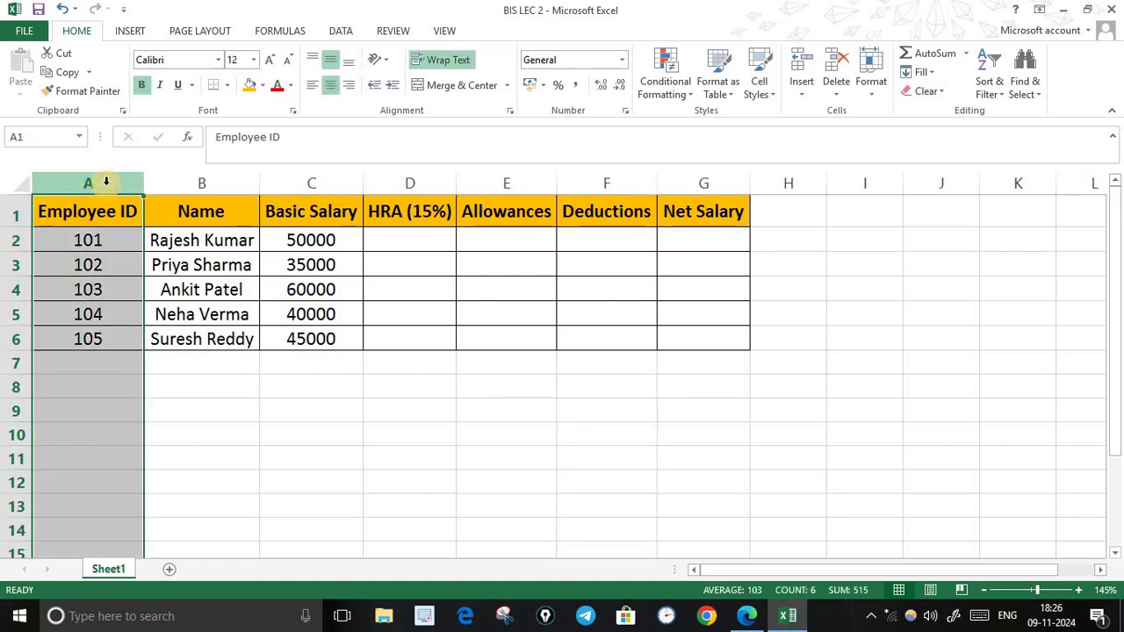
{"action": "left_click", "coordinate": [302, 180]}
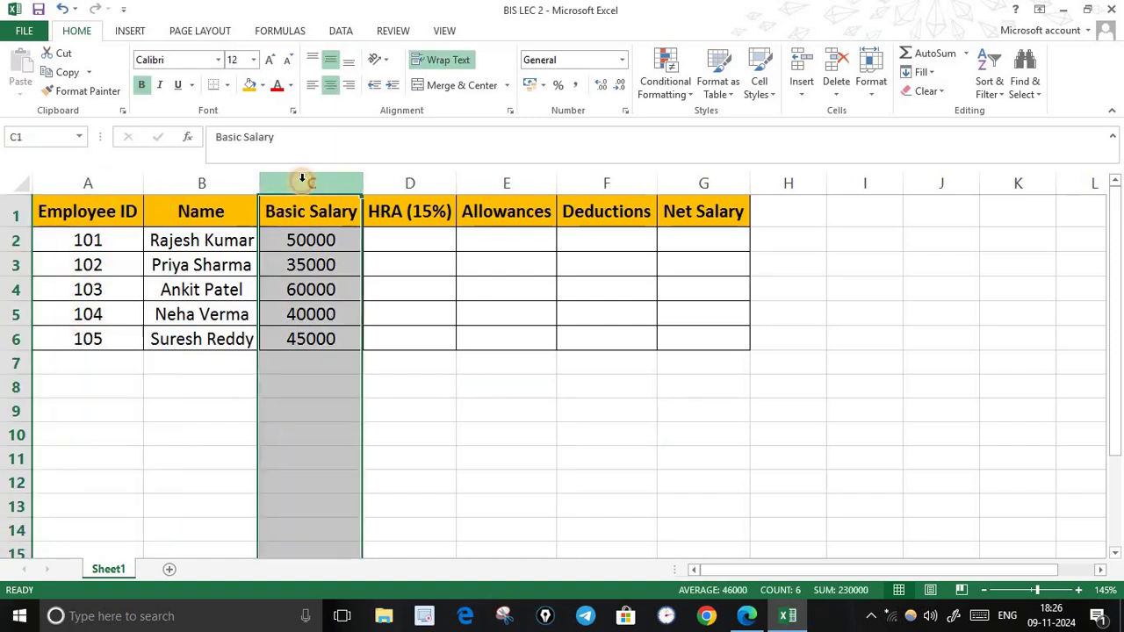
{"action": "left_click", "coordinate": [237, 181]}
{"action": "left_click", "coordinate": [314, 183]}
{"action": "left_click", "coordinate": [413, 191]}
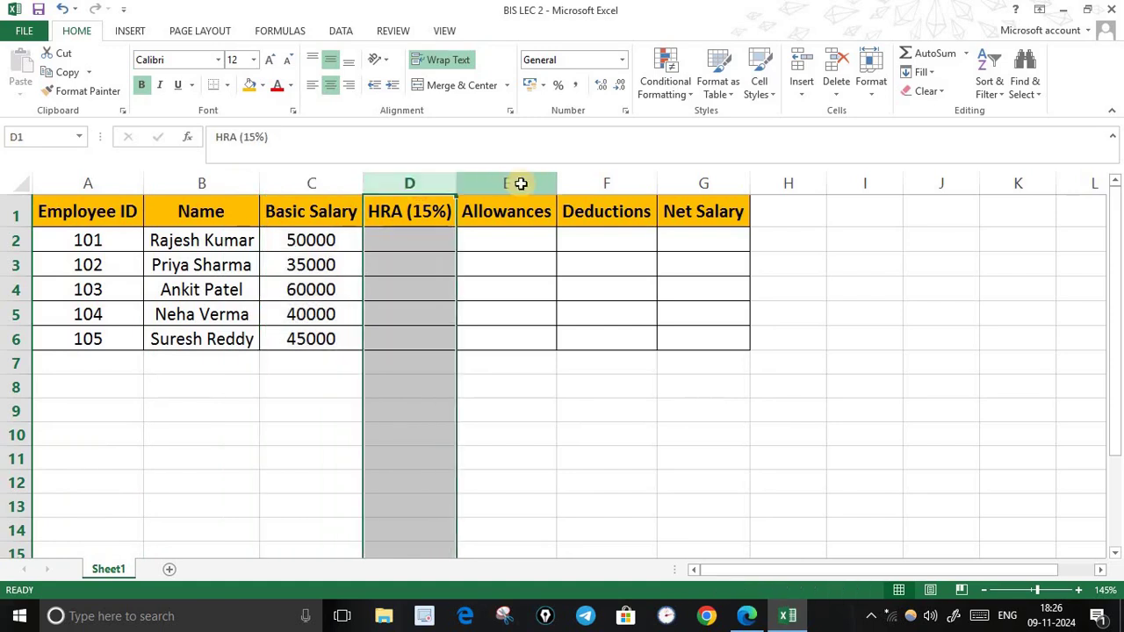
{"action": "left_click", "coordinate": [515, 181]}
{"action": "left_click", "coordinate": [311, 480]}
{"action": "left_click", "coordinate": [12, 215]}
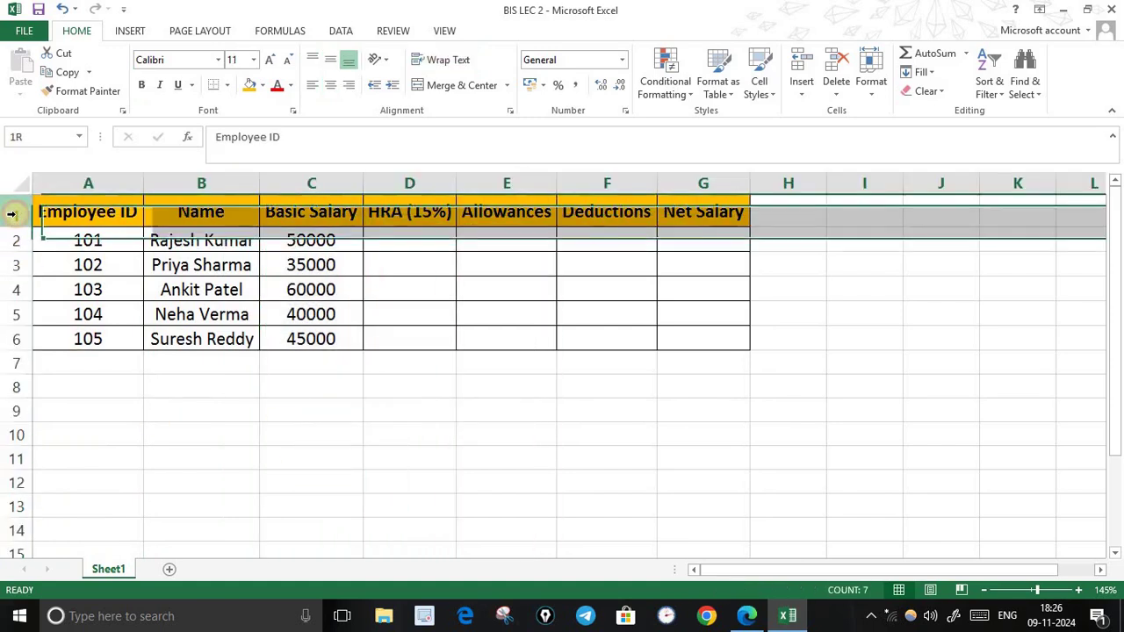
{"action": "left_click", "coordinate": [13, 239]}
{"action": "left_click", "coordinate": [14, 265]}
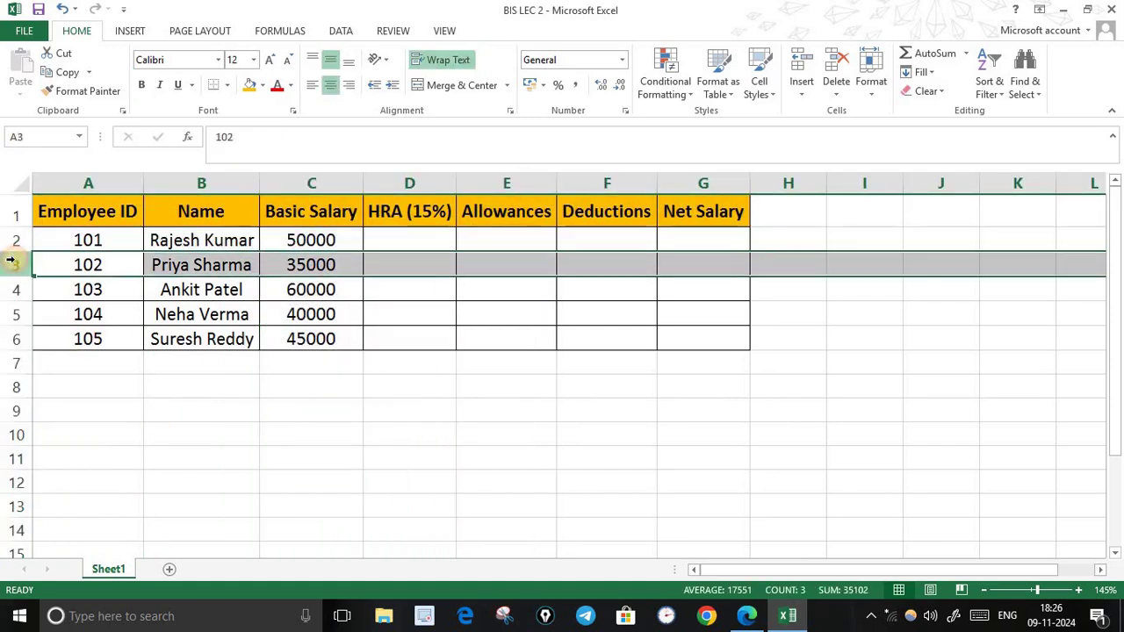
{"action": "left_click", "coordinate": [14, 289]}
{"action": "left_click", "coordinate": [14, 314]}
{"action": "left_click", "coordinate": [103, 184]}
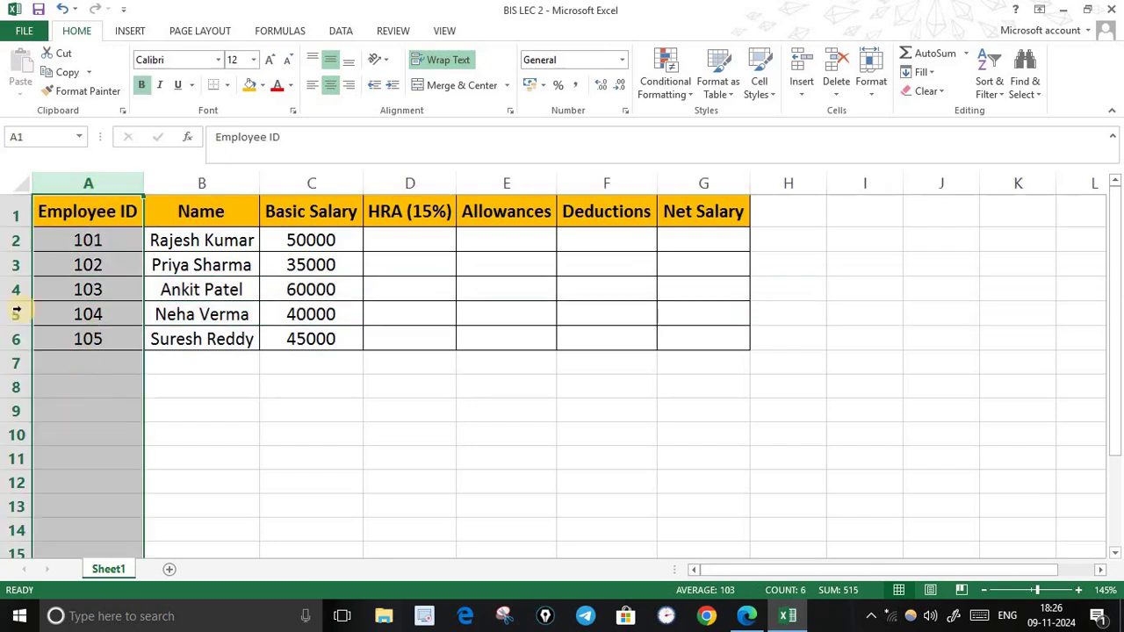
{"action": "left_click", "coordinate": [7, 240]}
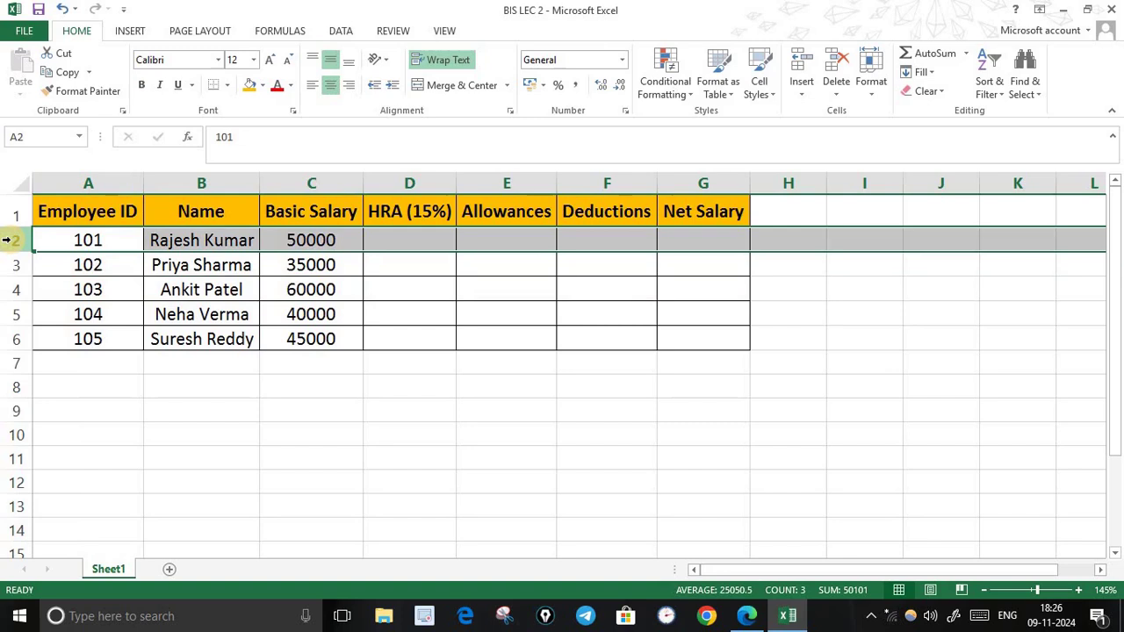
{"action": "left_click", "coordinate": [298, 477]}
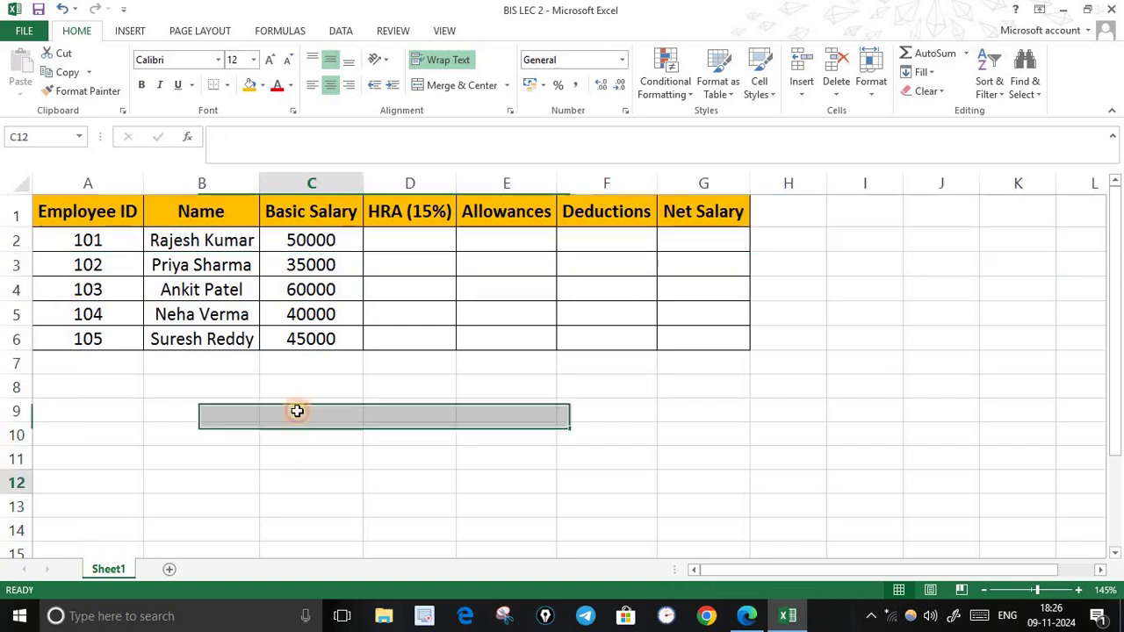
Step: Examine the cell references of individual table cells, including C3, E3, F3, F4 and F5
{"action": "left_click", "coordinate": [396, 266]}
{"action": "left_click", "coordinate": [318, 262]}
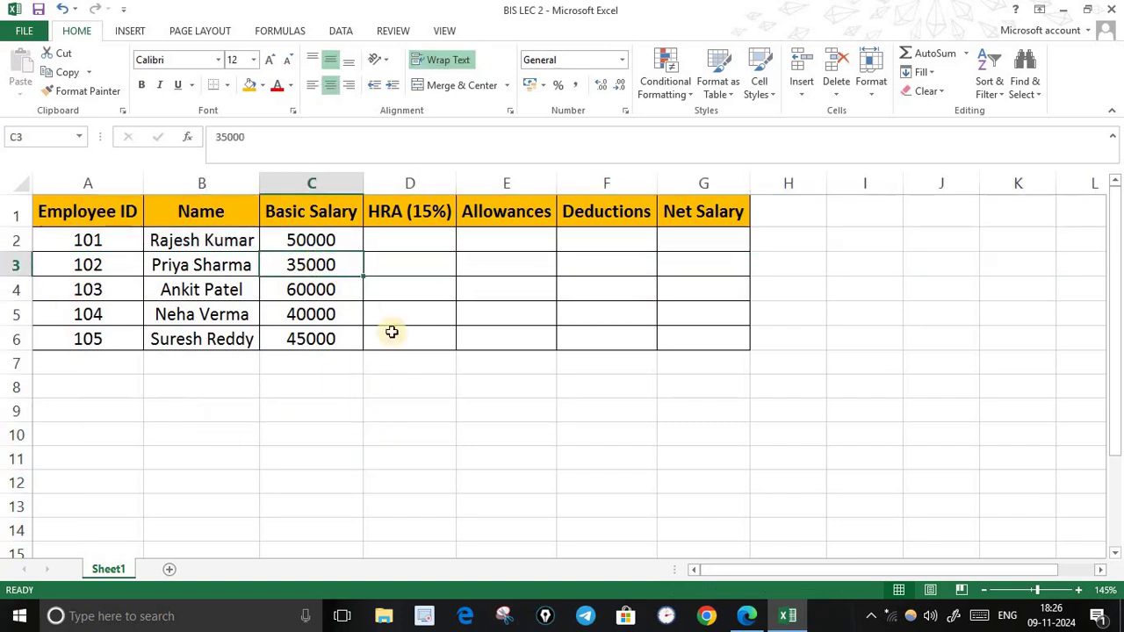
{"action": "left_click", "coordinate": [488, 264]}
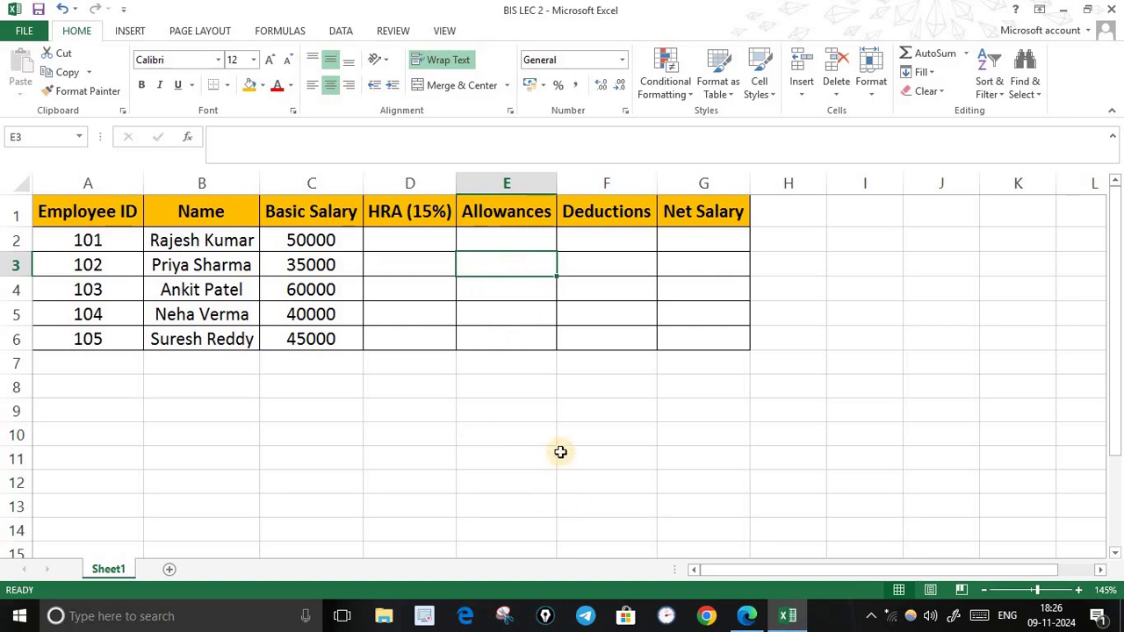
{"action": "left_click", "coordinate": [589, 263]}
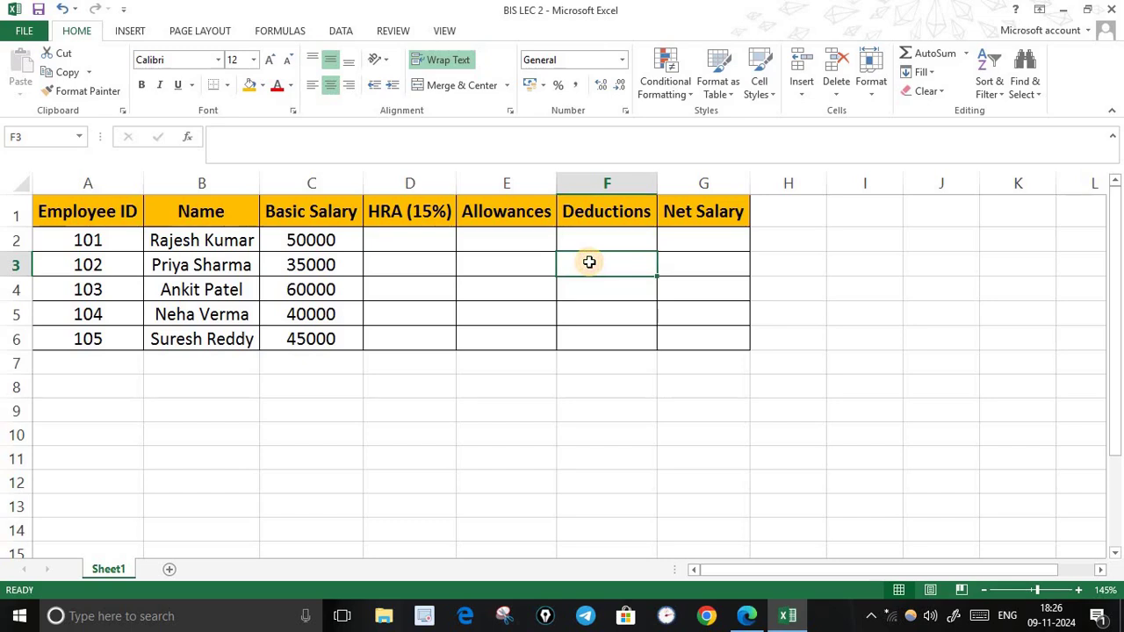
{"action": "left_click", "coordinate": [589, 291]}
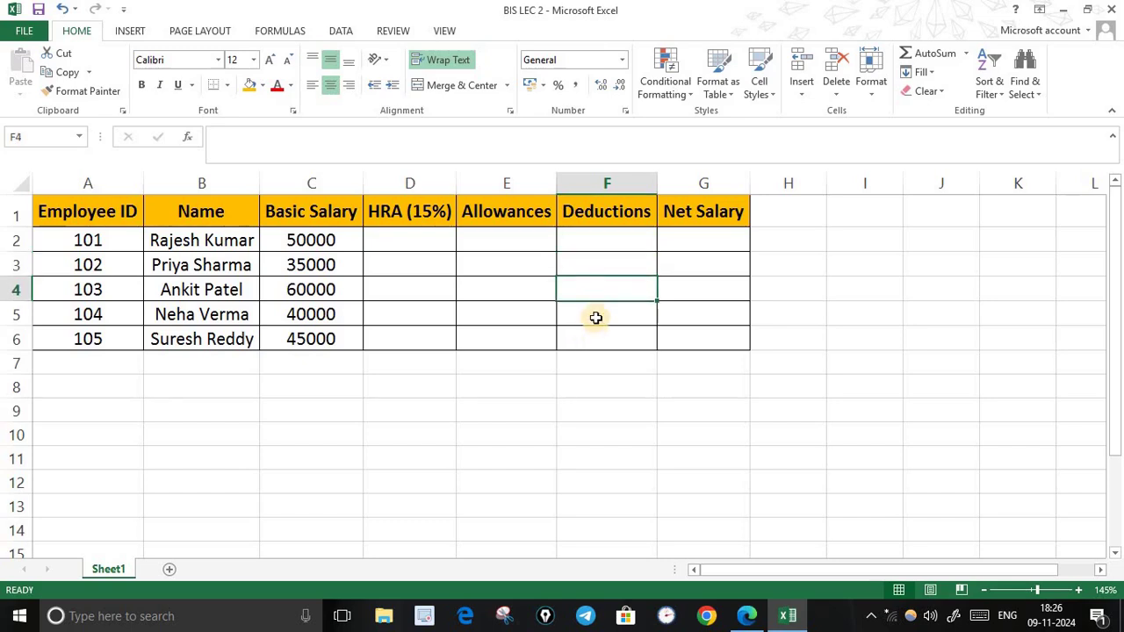
{"action": "left_click", "coordinate": [596, 317]}
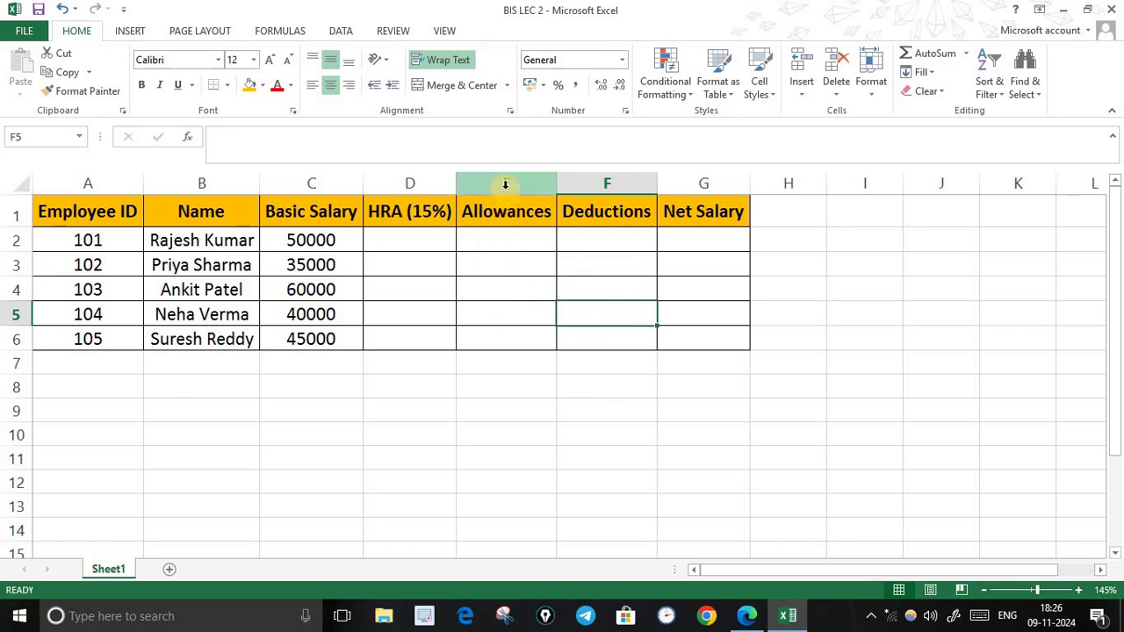
{"action": "left_click", "coordinate": [503, 266]}
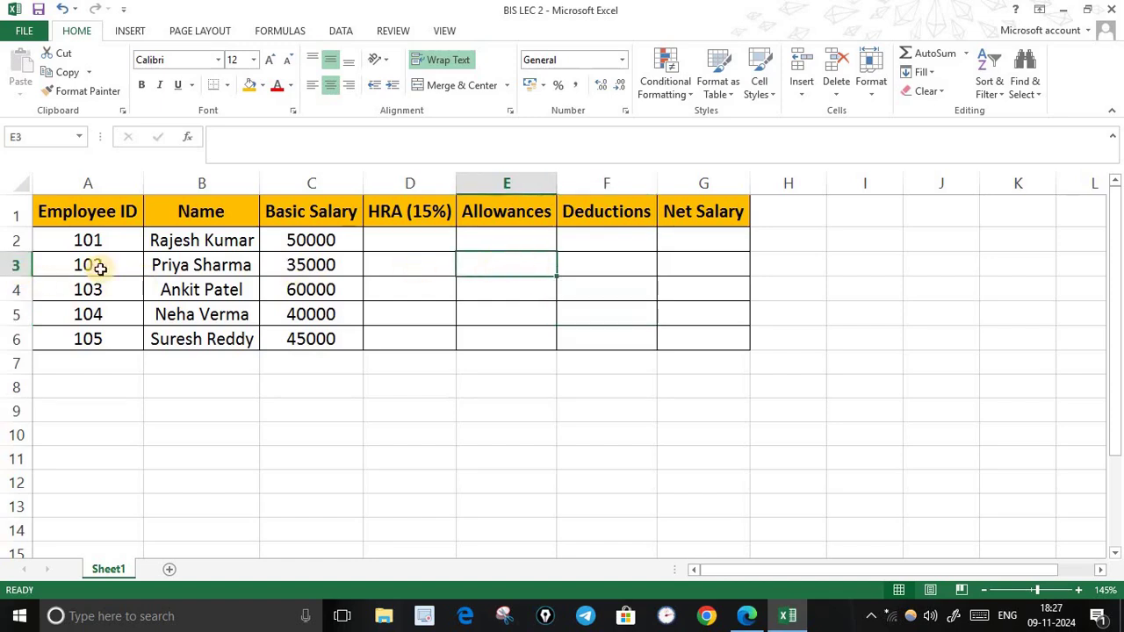
Step: Enter the cell's own reference, E3, as trial text in cell E3 of the Allowances column and clear it again
{"action": "double_click", "coordinate": [496, 266]}
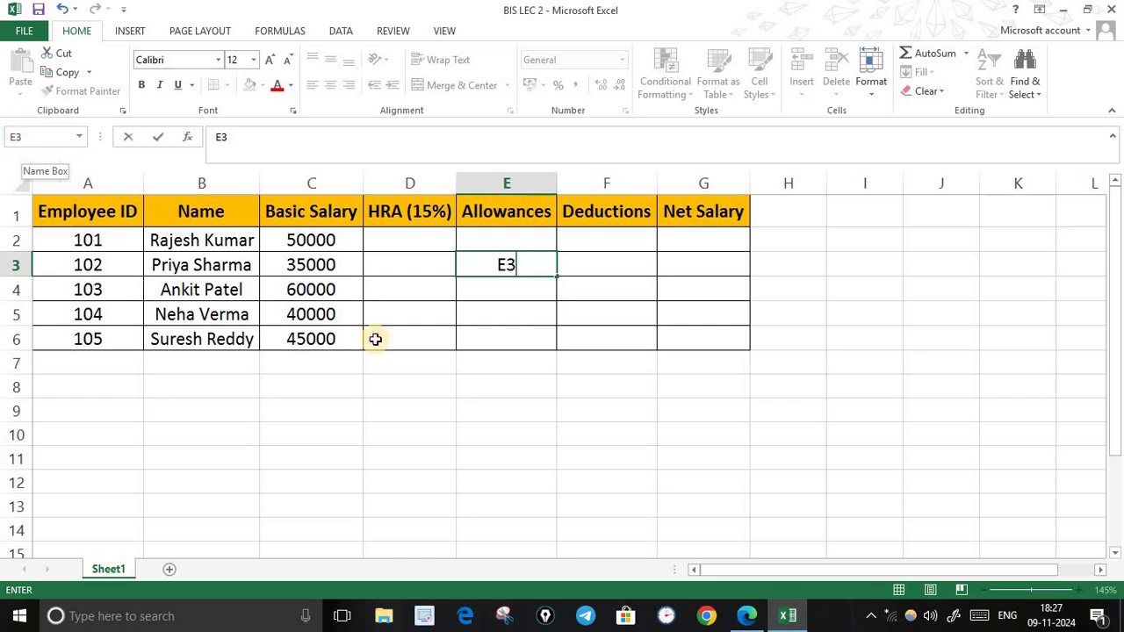
{"action": "left_click", "coordinate": [391, 291]}
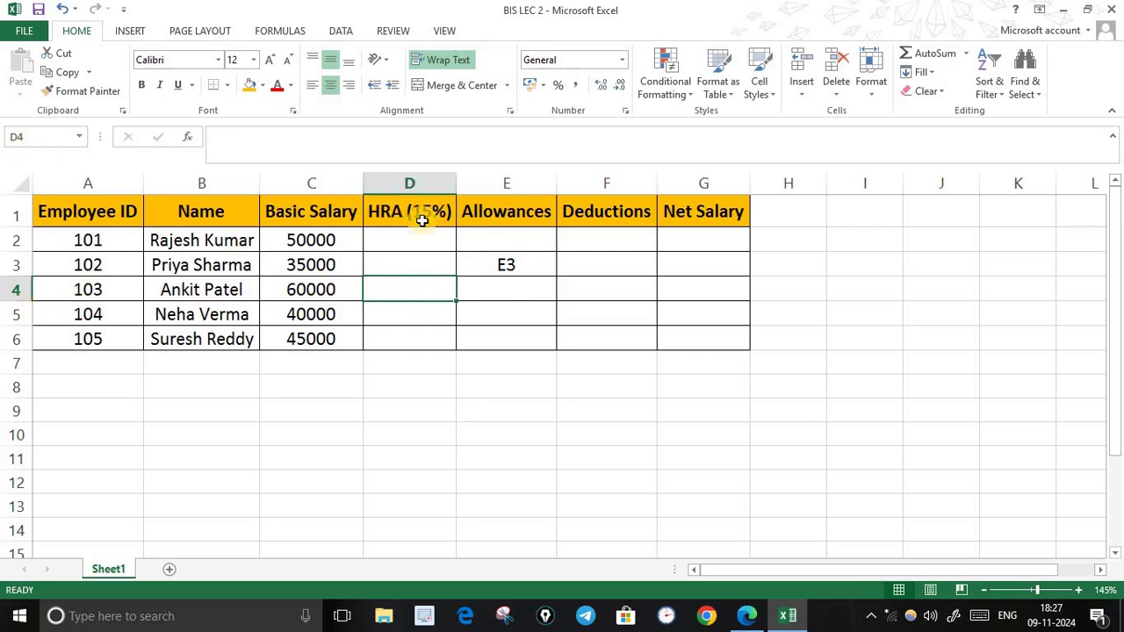
{"action": "left_click", "coordinate": [515, 266]}
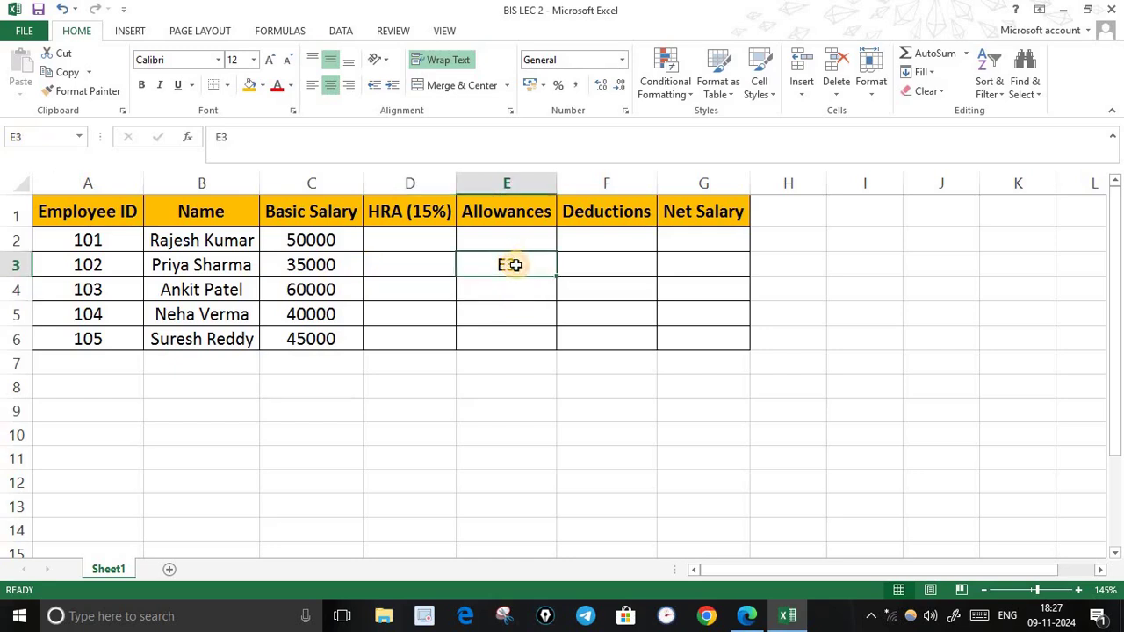
{"action": "key", "text": "Delete"}
{"action": "left_click", "coordinate": [546, 498]}
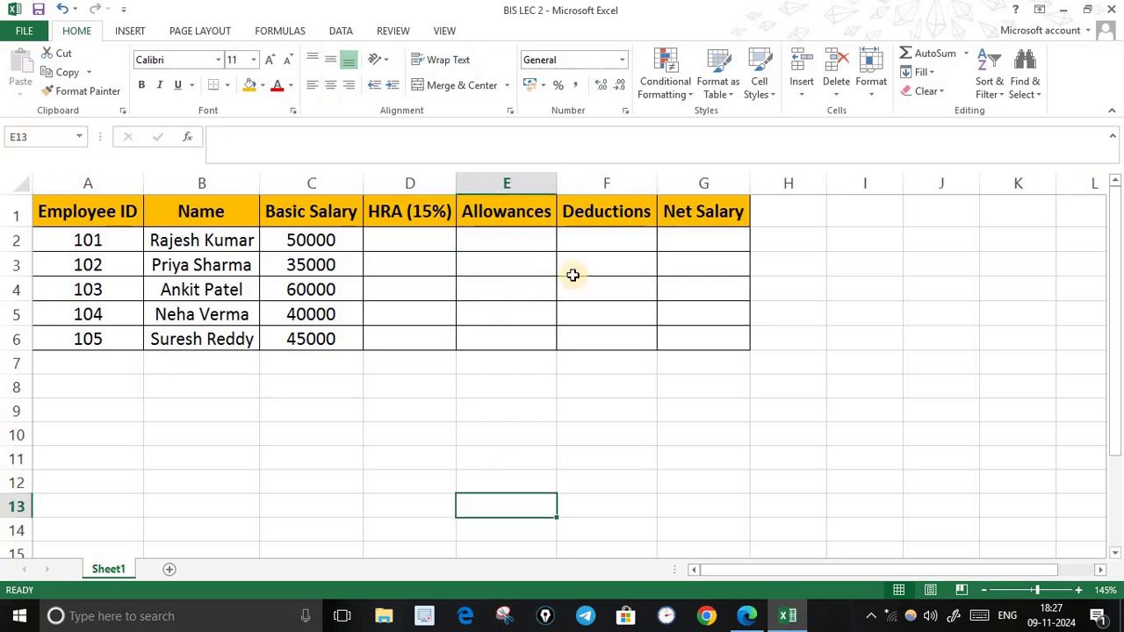
{"action": "left_click", "coordinate": [695, 465]}
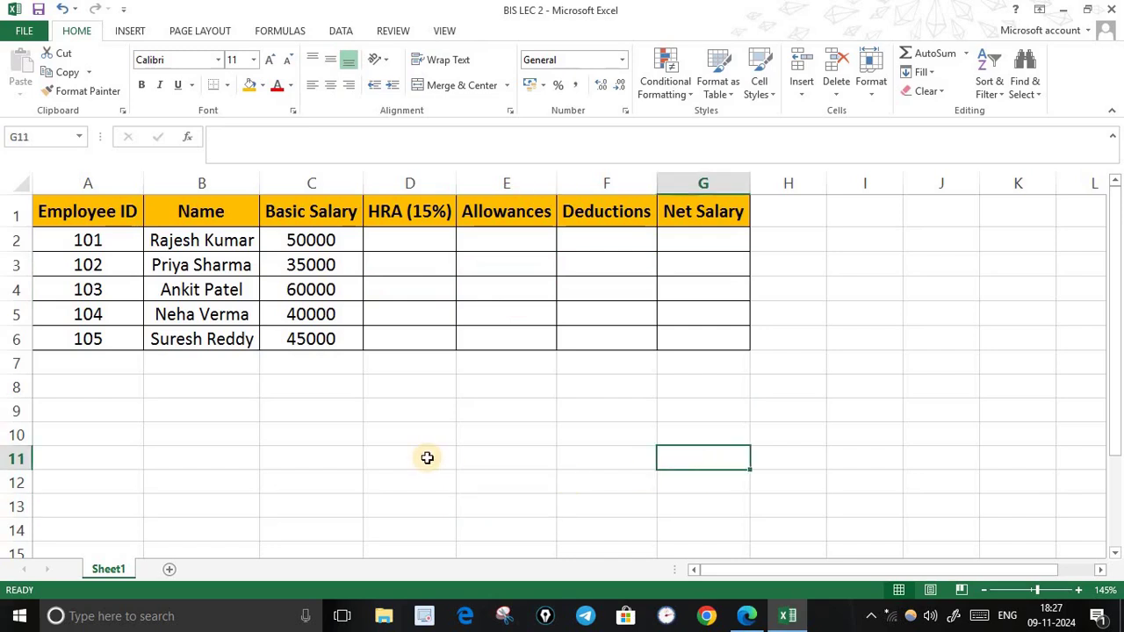
{"action": "left_click", "coordinate": [568, 522]}
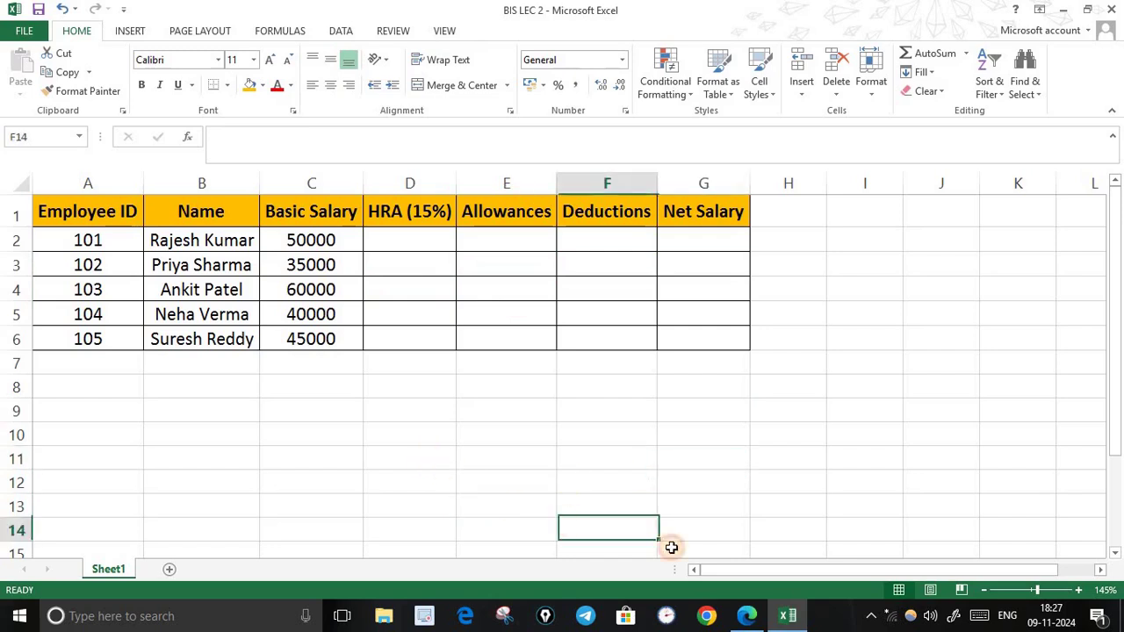
{"action": "left_click", "coordinate": [479, 481]}
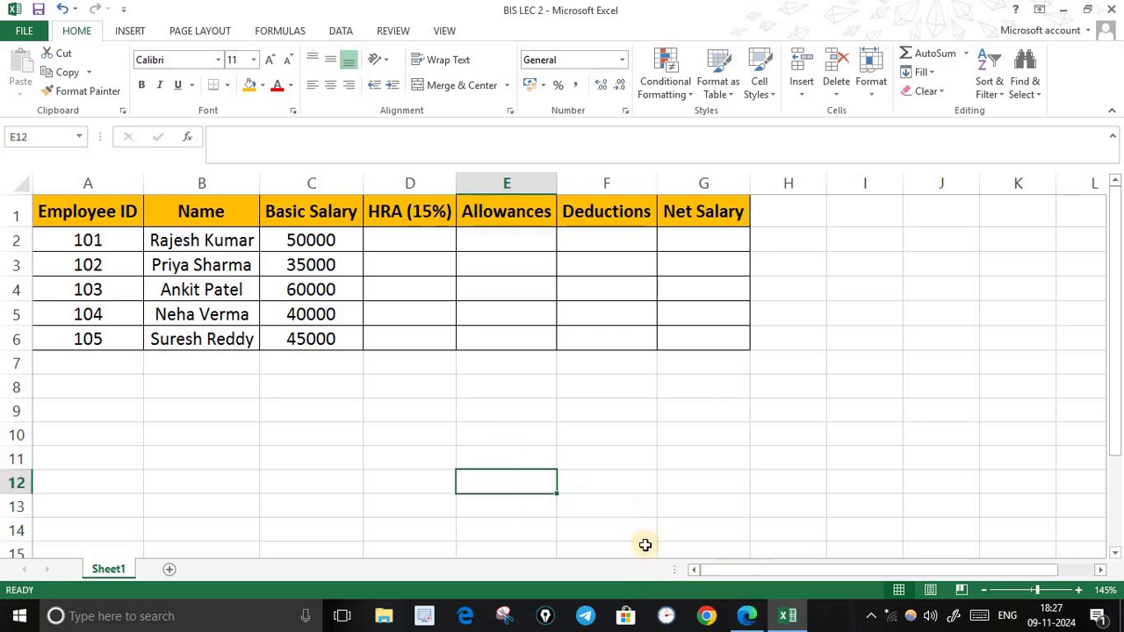
Step: Remove "(15%)" from the header in cell D1 so that it reads only HRA
{"action": "left_click", "coordinate": [431, 213]}
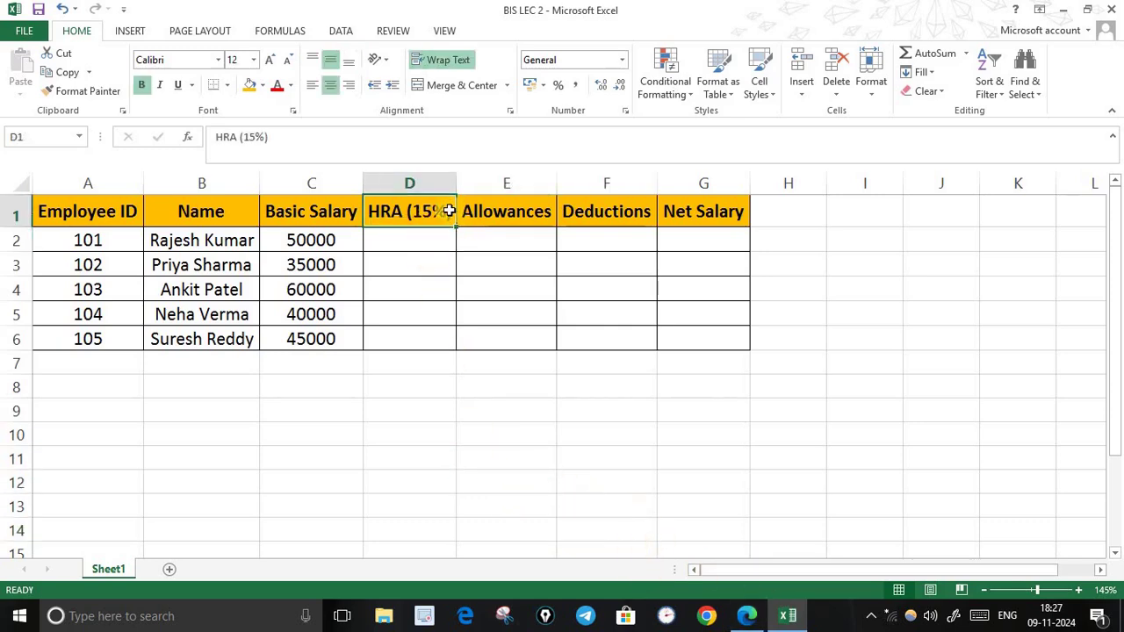
{"action": "double_click", "coordinate": [412, 211]}
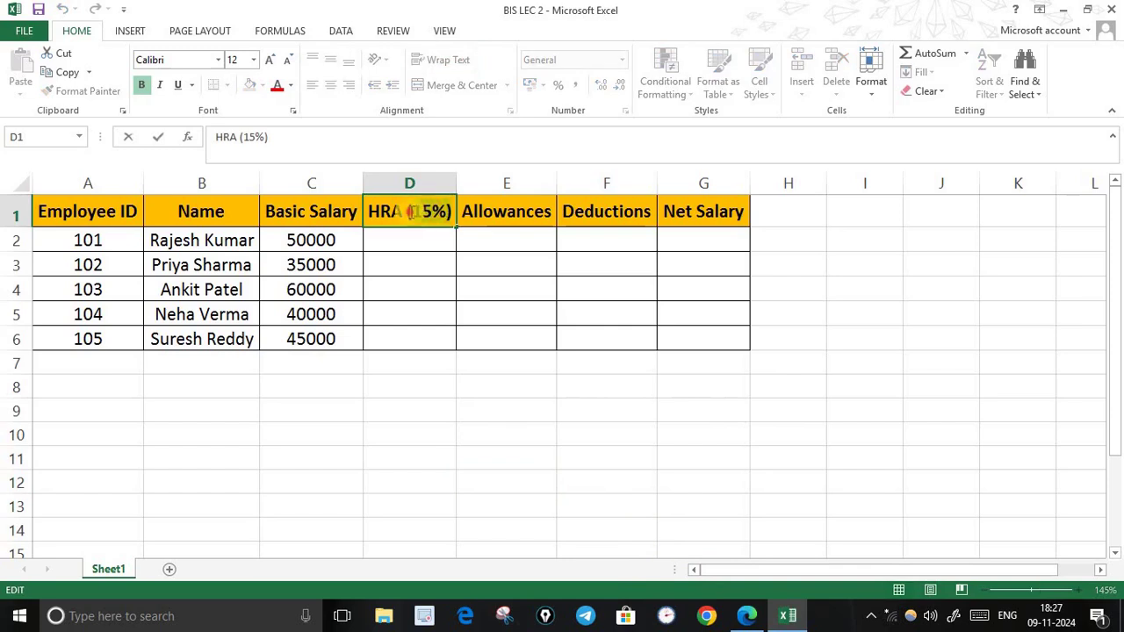
{"action": "double_click", "coordinate": [409, 211]}
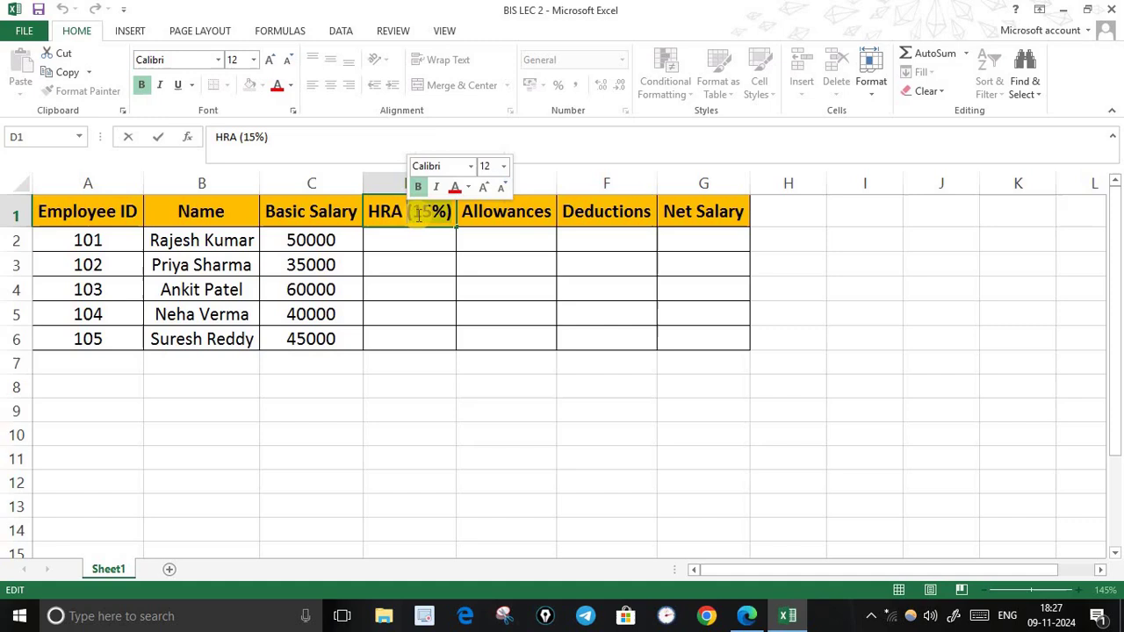
{"action": "key", "text": "BackSpace"}
{"action": "left_click", "coordinate": [505, 480]}
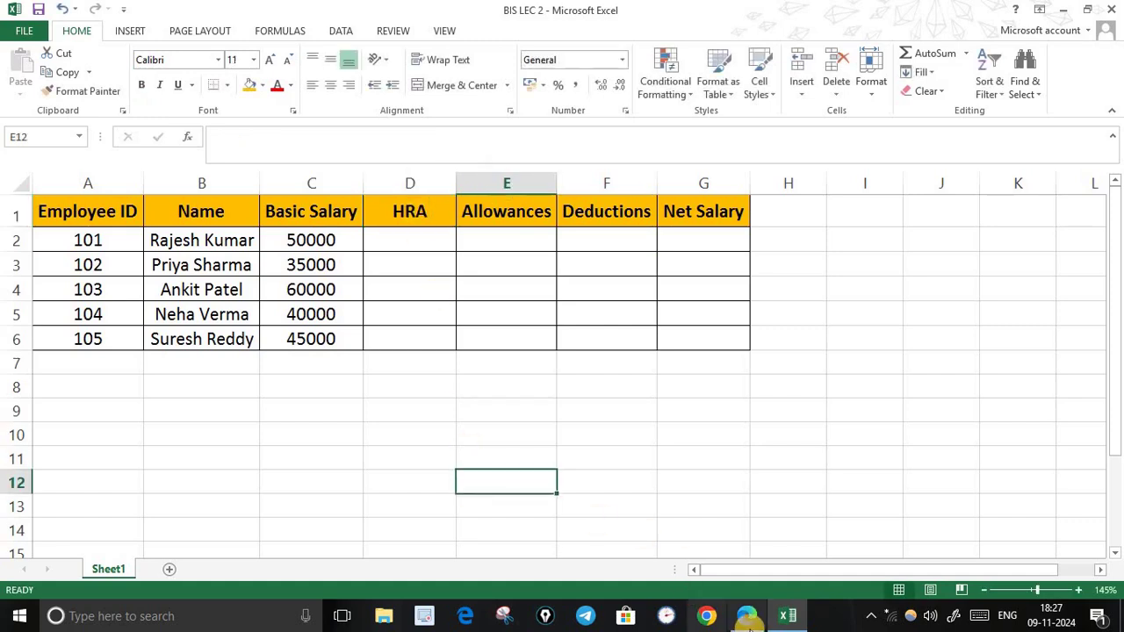
Step: Compare the header row with the instruction PDF in Edge, and increase the height of row 1 in Excel to about 24.75
{"action": "left_click", "coordinate": [746, 615]}
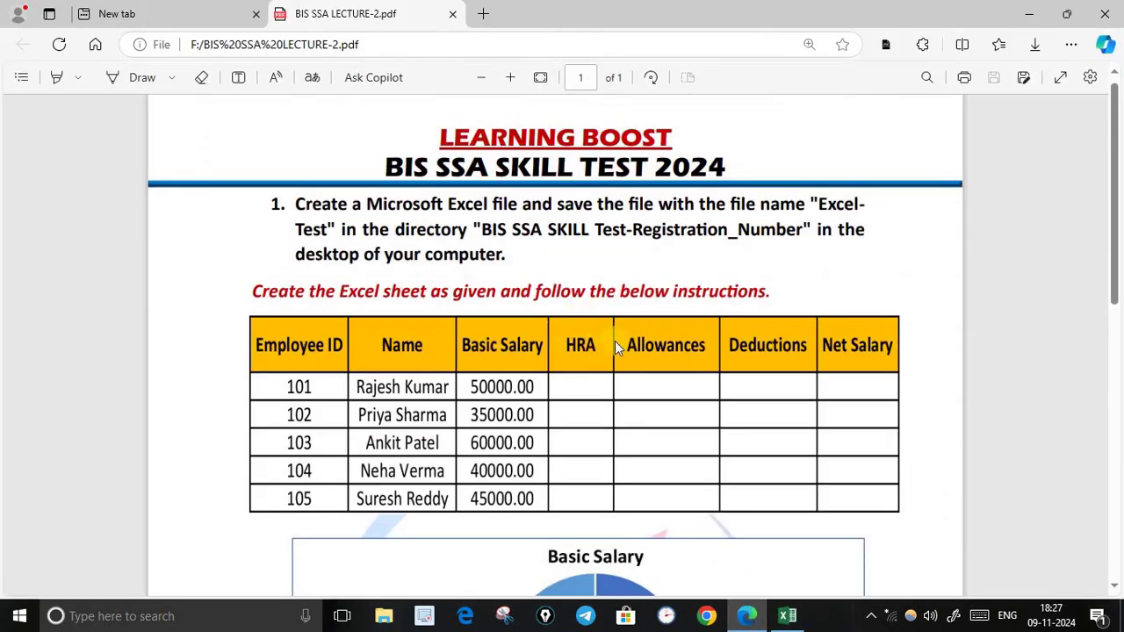
{"action": "left_click", "coordinate": [746, 616]}
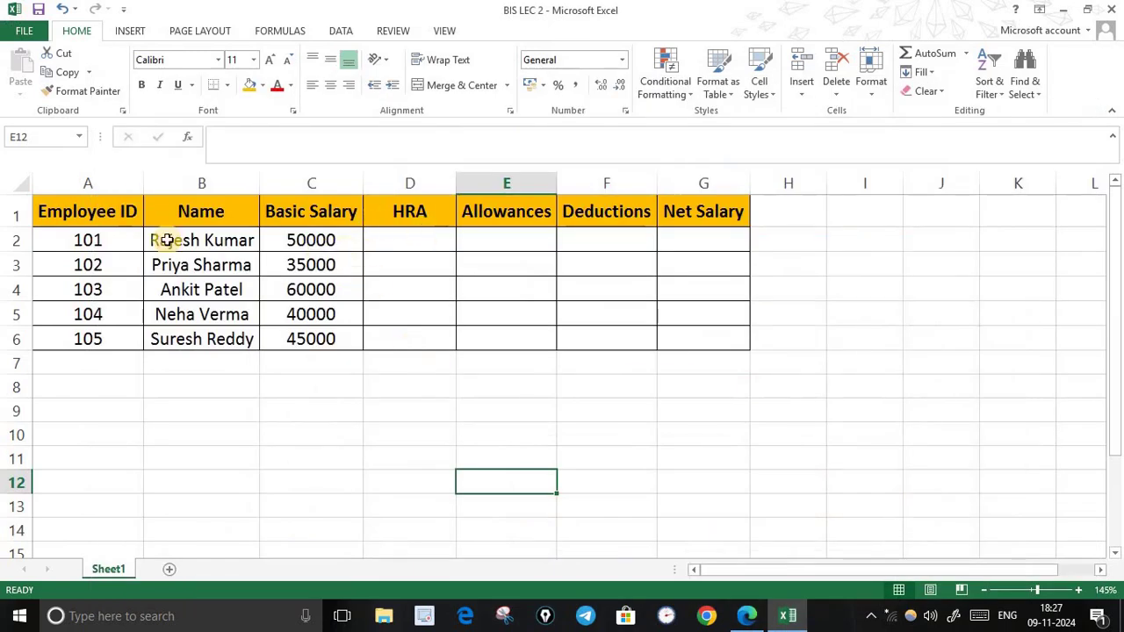
{"action": "left_click_drag", "start_coordinate": [27, 226], "coordinate": [28, 236]}
{"action": "left_click", "coordinate": [673, 528]}
{"action": "left_click", "coordinate": [54, 214]}
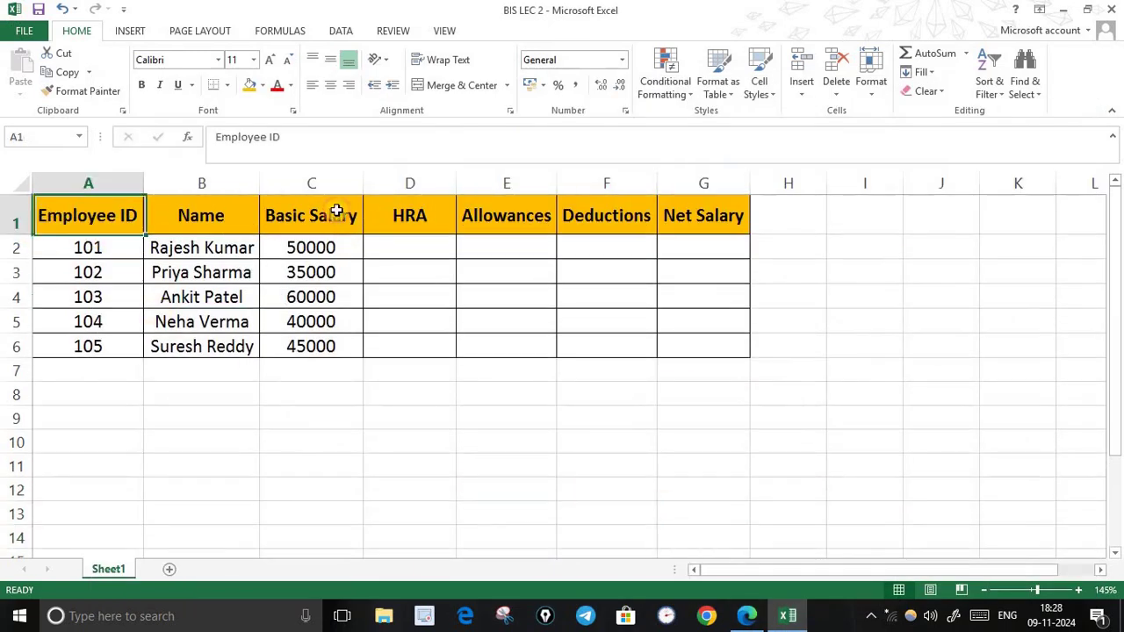
{"action": "left_click_drag", "start_coordinate": [336, 211], "coordinate": [532, 226]}
{"action": "left_click", "coordinate": [579, 482]}
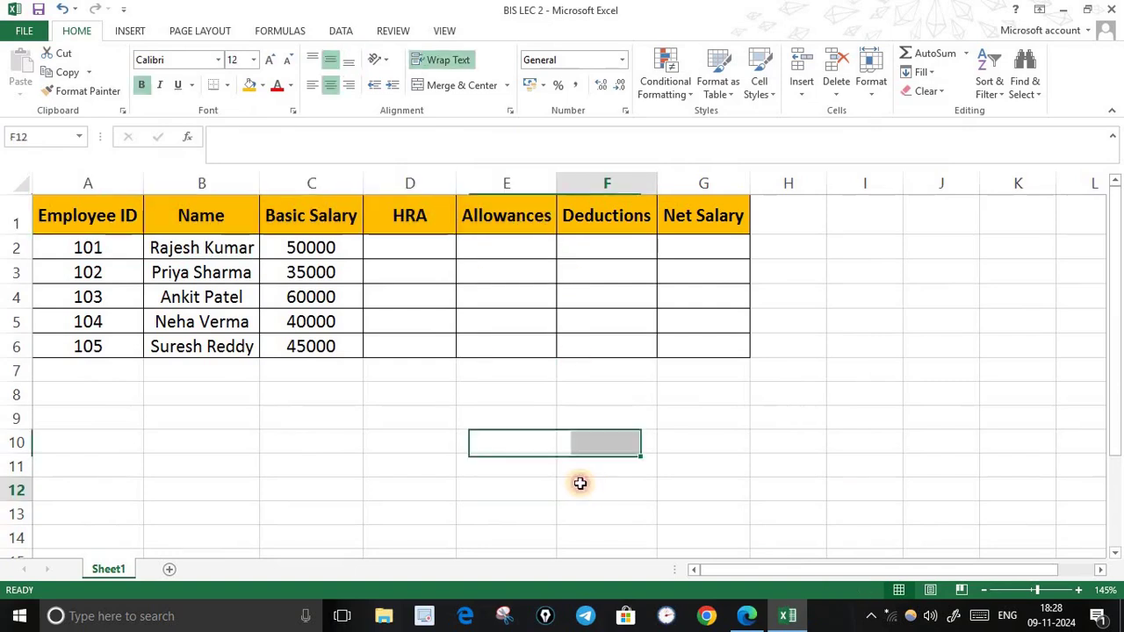
Step: Check the exact row height of the header cells A1:G1 without changing it
{"action": "left_click_drag", "start_coordinate": [55, 206], "coordinate": [709, 227]}
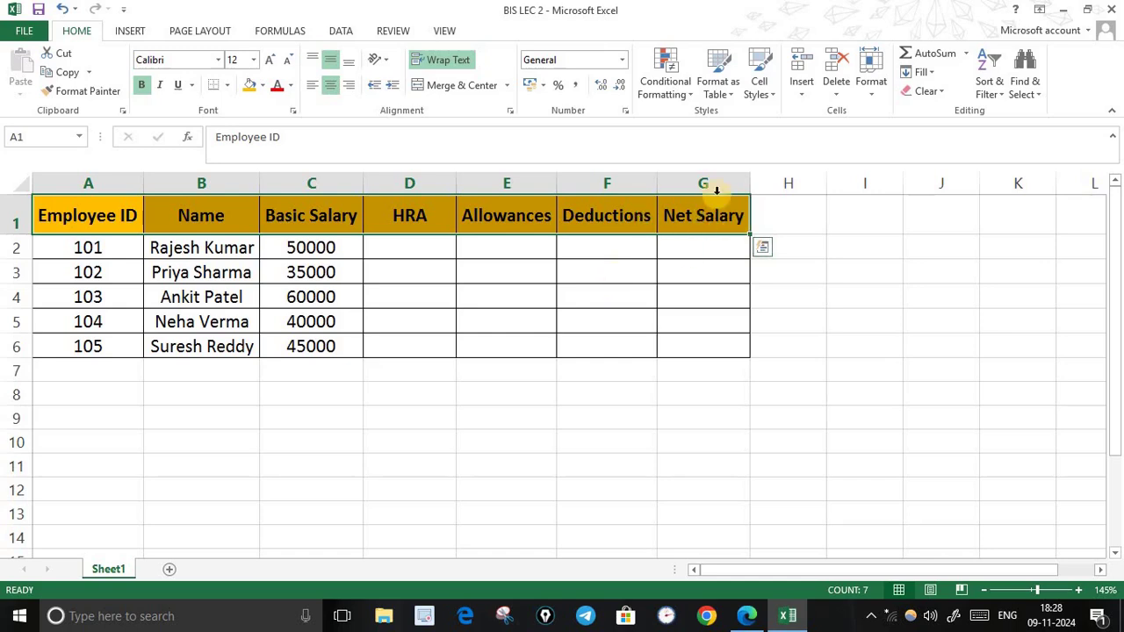
{"action": "left_click", "coordinate": [871, 94]}
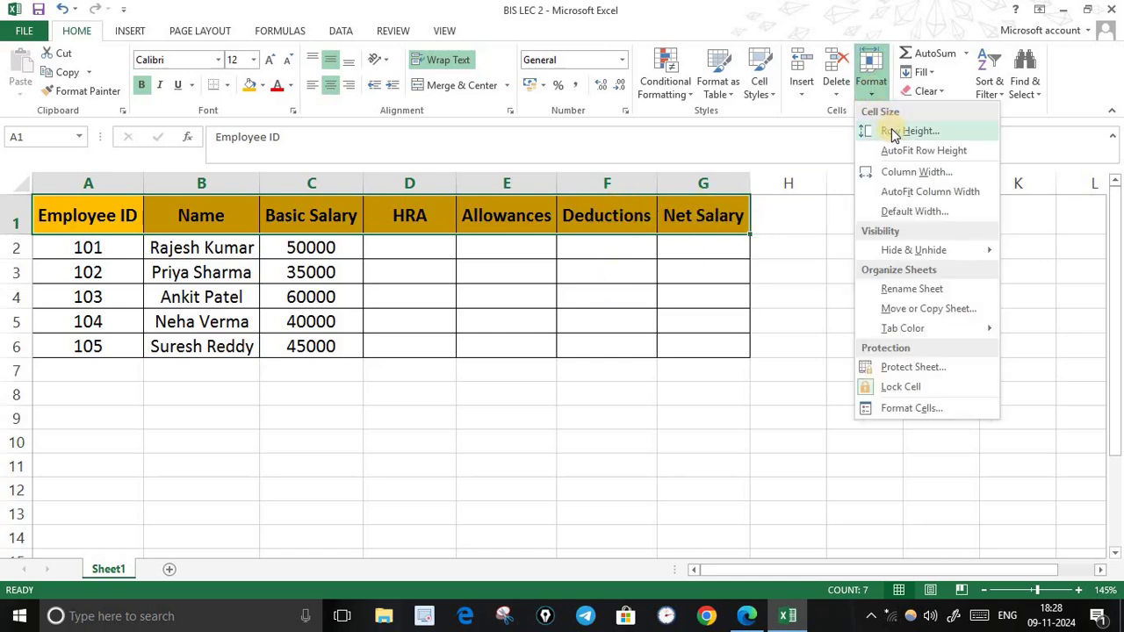
{"action": "left_click", "coordinate": [893, 132]}
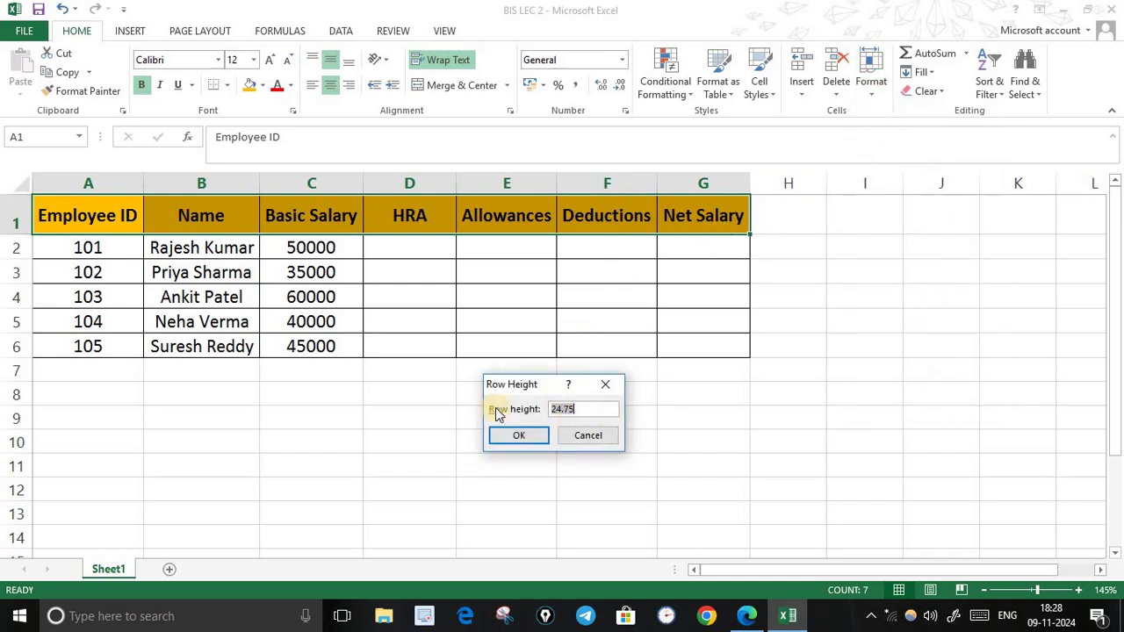
{"action": "left_click", "coordinate": [562, 409]}
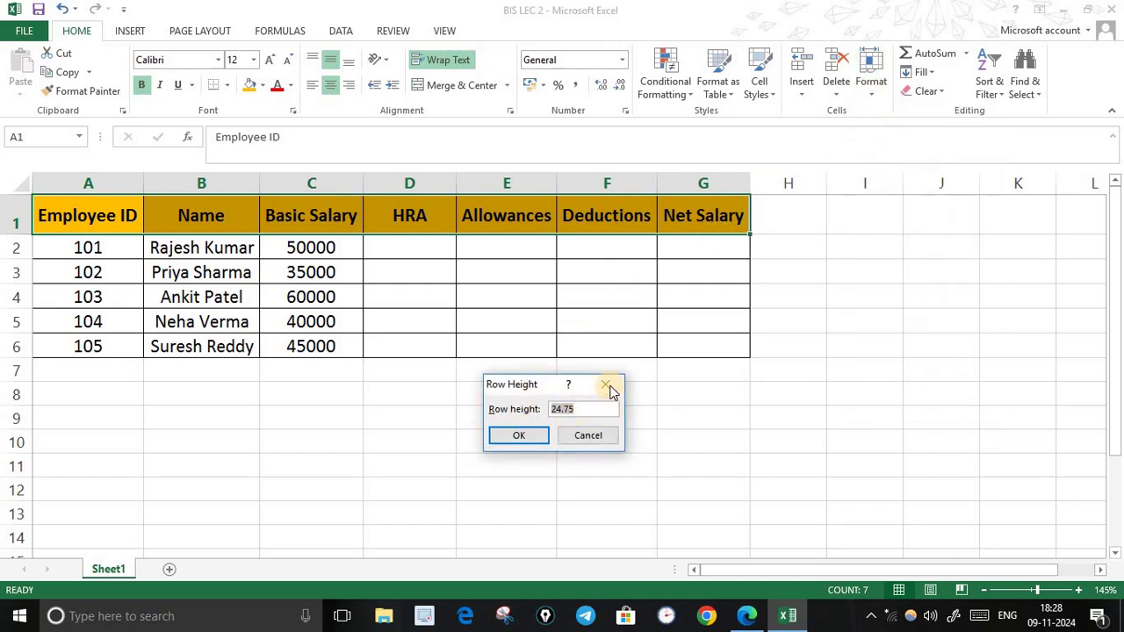
{"action": "left_click", "coordinate": [609, 385]}
{"action": "left_click", "coordinate": [743, 413]}
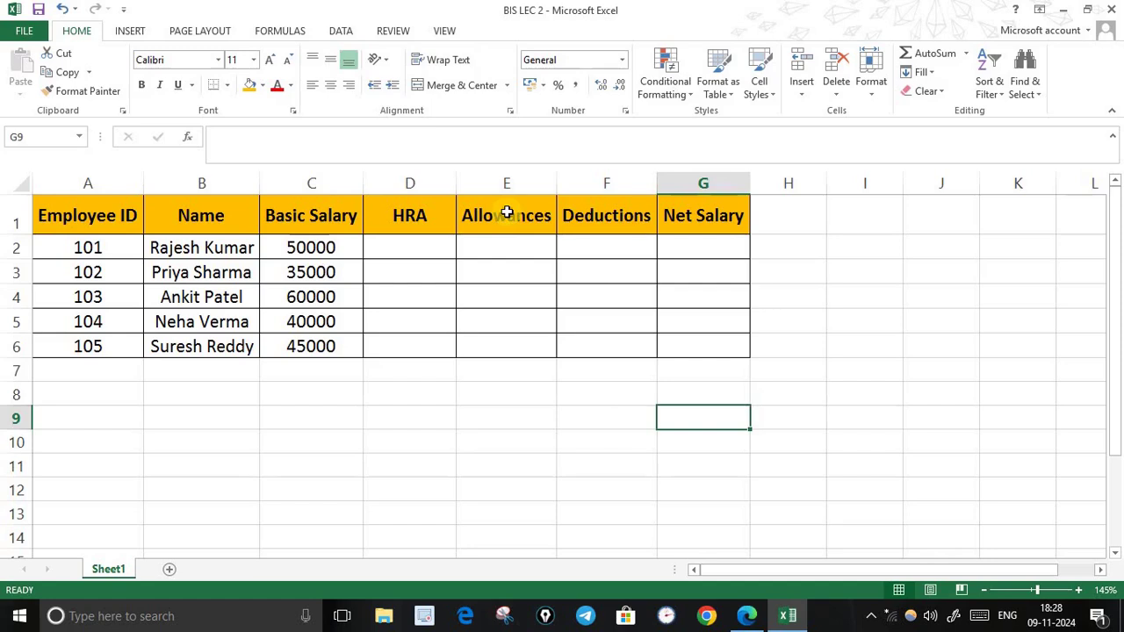
{"action": "left_click", "coordinate": [507, 213]}
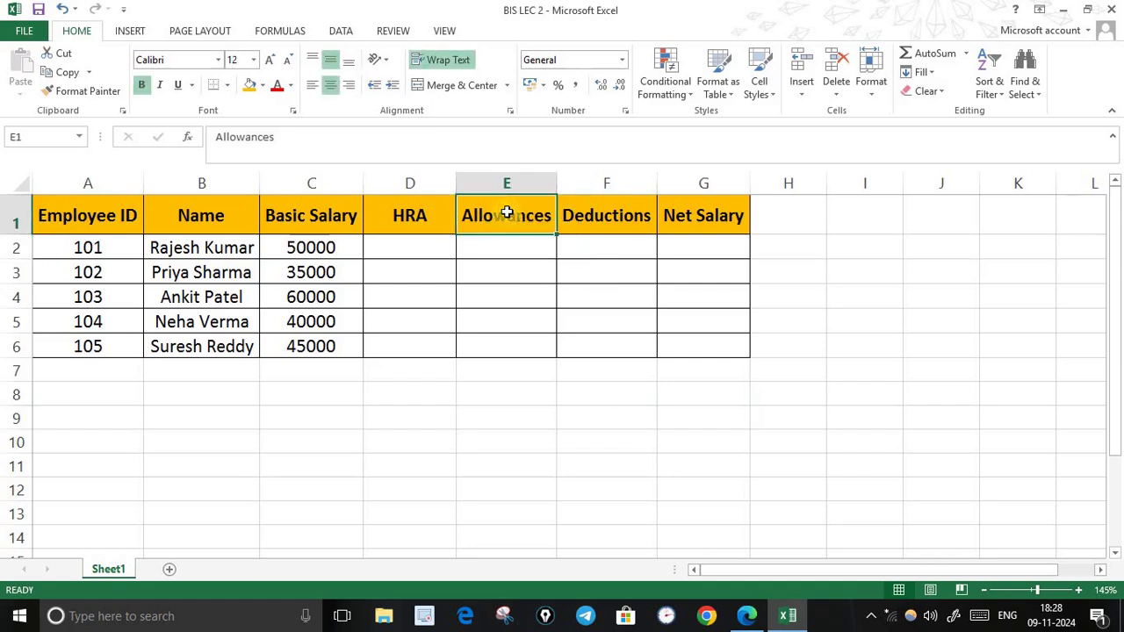
Step: Narrow the HRA column slightly
{"action": "left_click", "coordinate": [875, 92]}
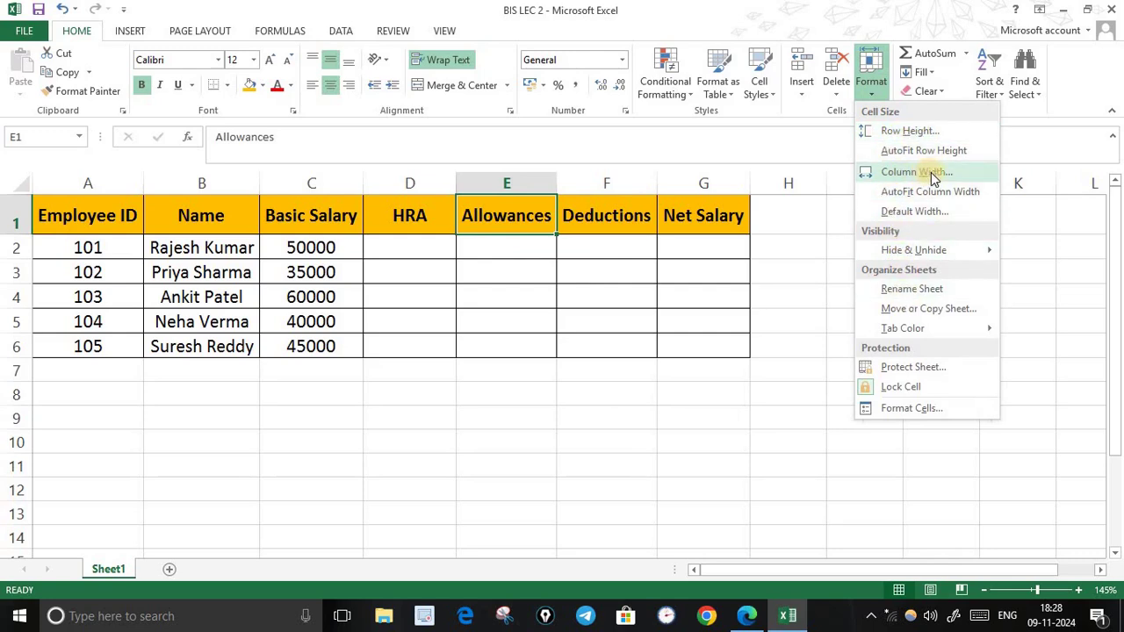
{"action": "left_click", "coordinate": [515, 380]}
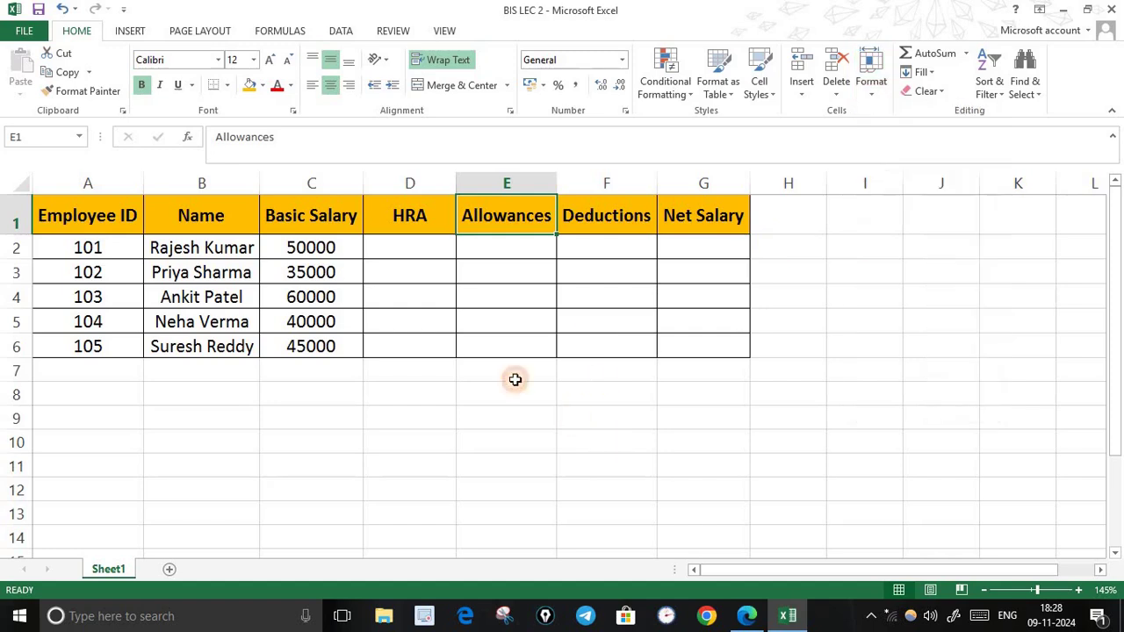
{"action": "left_click", "coordinate": [48, 214]}
{"action": "left_click", "coordinate": [691, 471]}
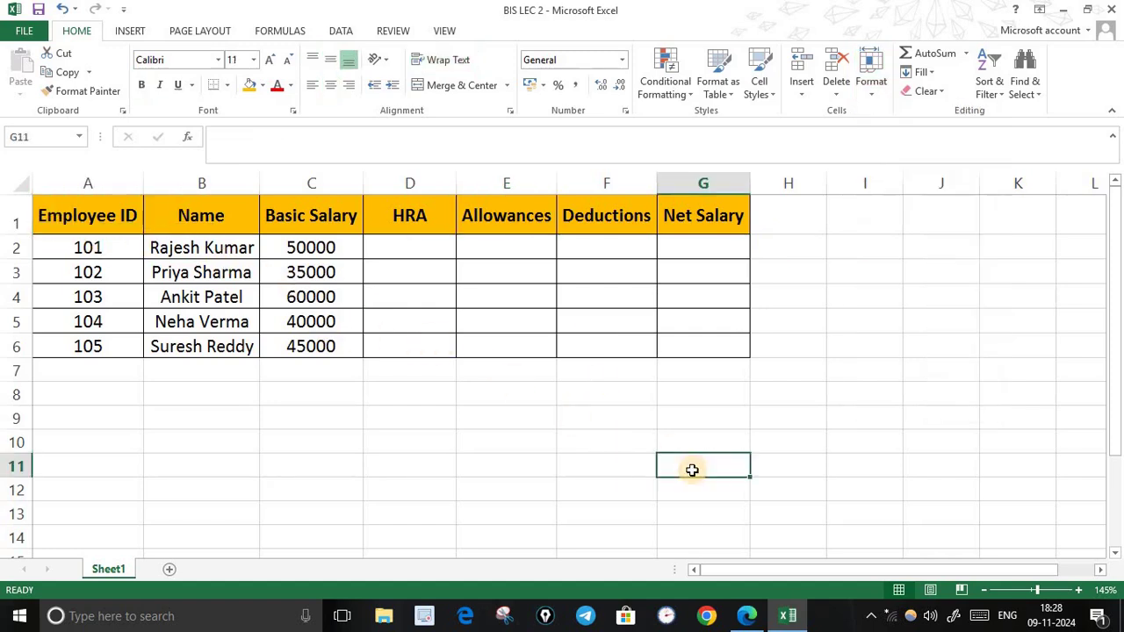
{"action": "left_click", "coordinate": [584, 514]}
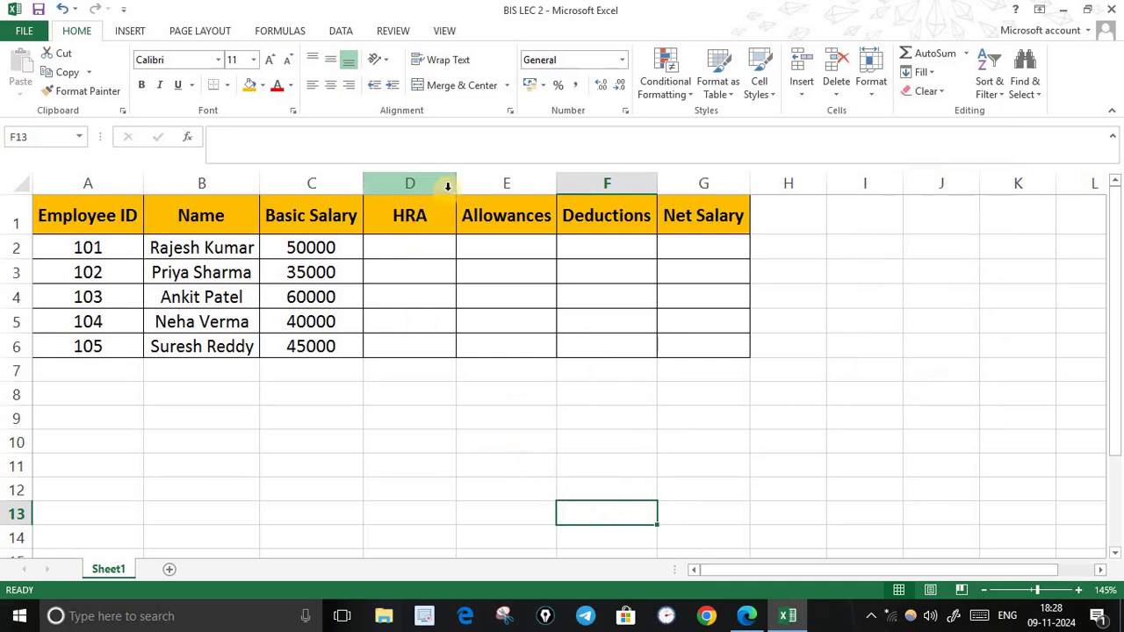
{"action": "left_click_drag", "start_coordinate": [455, 182], "coordinate": [444, 180]}
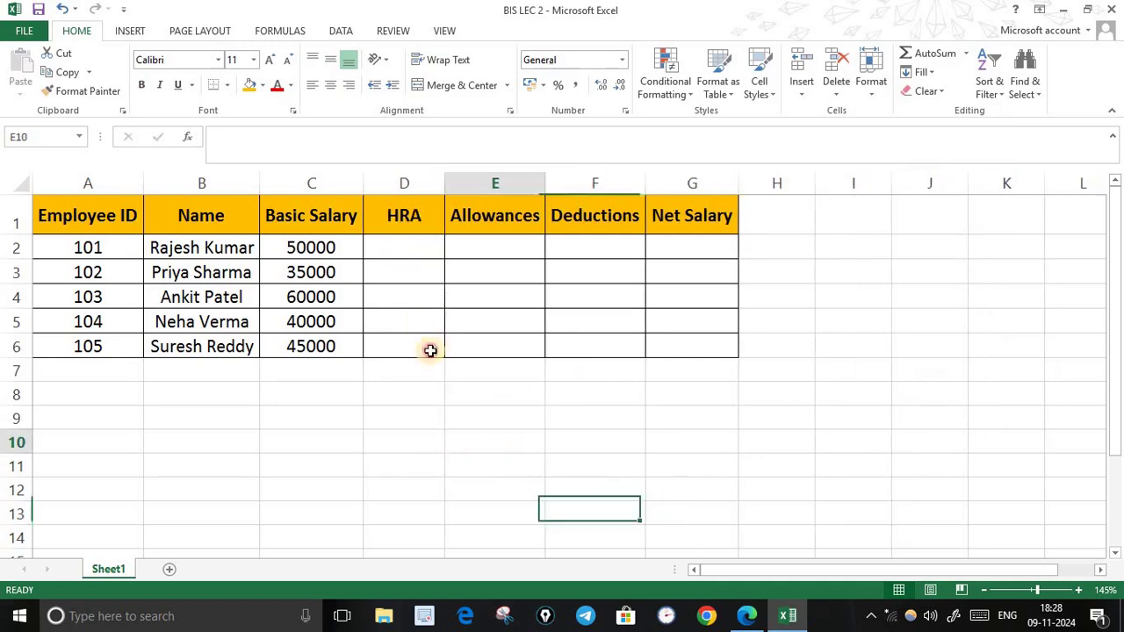
Step: Read the calculation rules for HRA, Allowances, Deductions and Net Salary in the instruction PDF in Edge, and return to Excel
{"action": "left_click", "coordinate": [747, 619]}
{"action": "scroll", "coordinate": [729, 474], "scroll_direction": "down", "scroll_amount": 5}
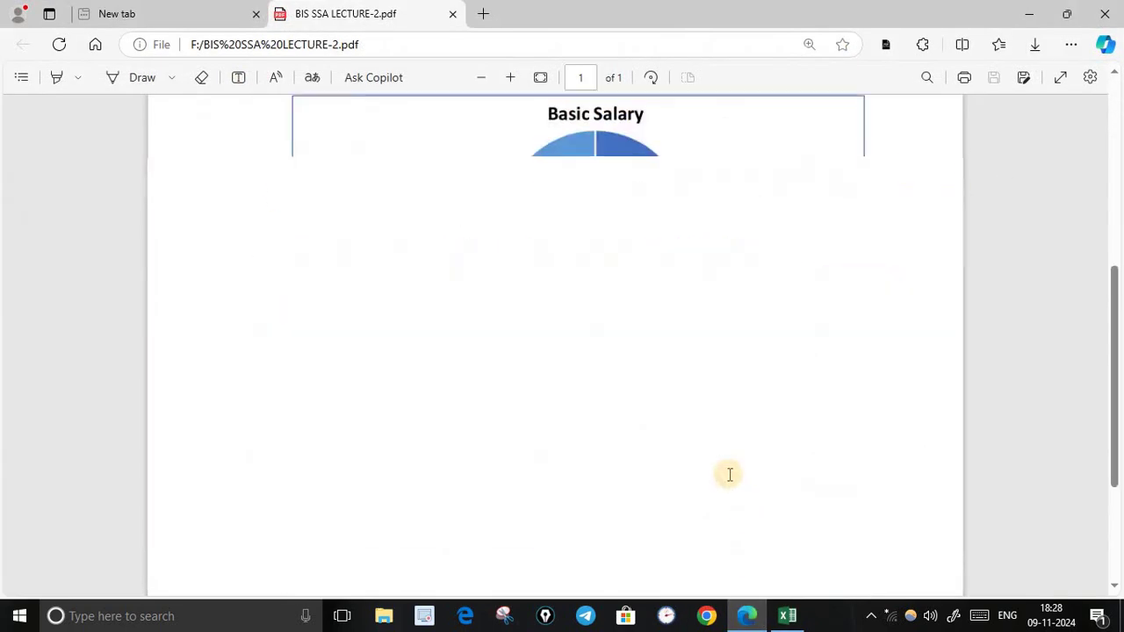
{"action": "scroll", "coordinate": [702, 439], "scroll_direction": "down", "scroll_amount": 1}
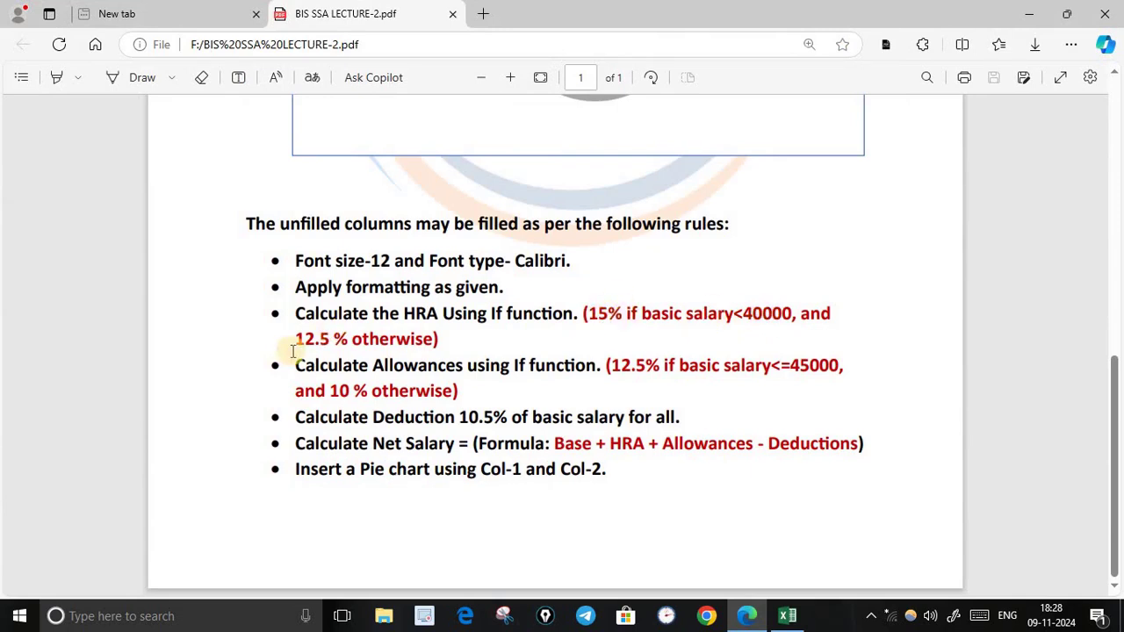
{"action": "left_click", "coordinate": [788, 616]}
{"action": "double_click", "coordinate": [406, 247]}
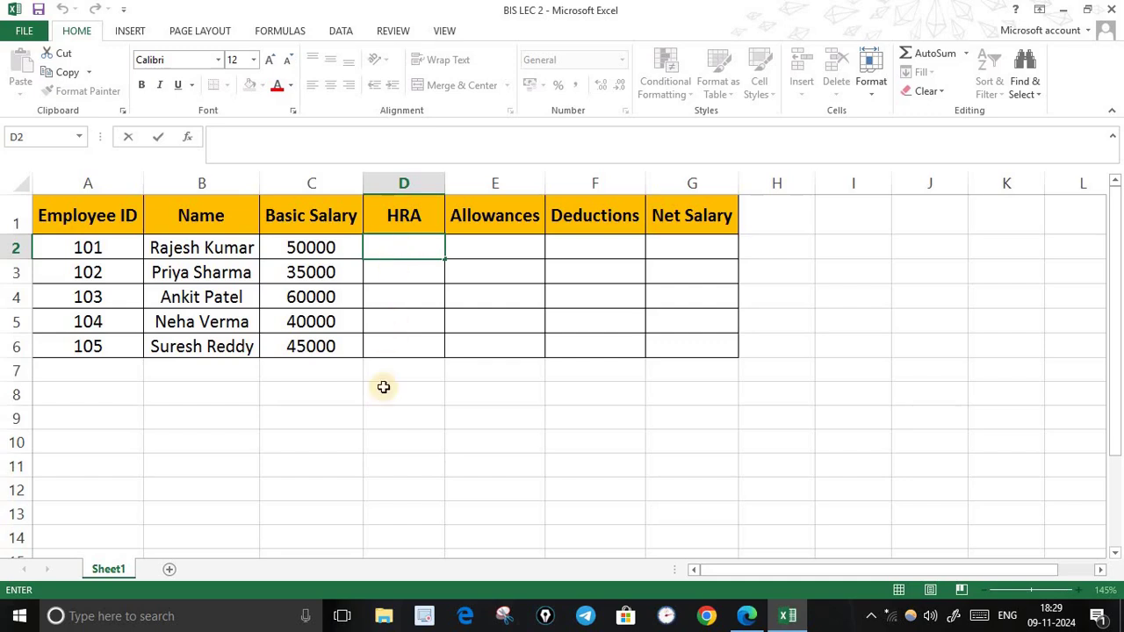
{"action": "left_click", "coordinate": [409, 440]}
{"action": "left_click", "coordinate": [417, 244]}
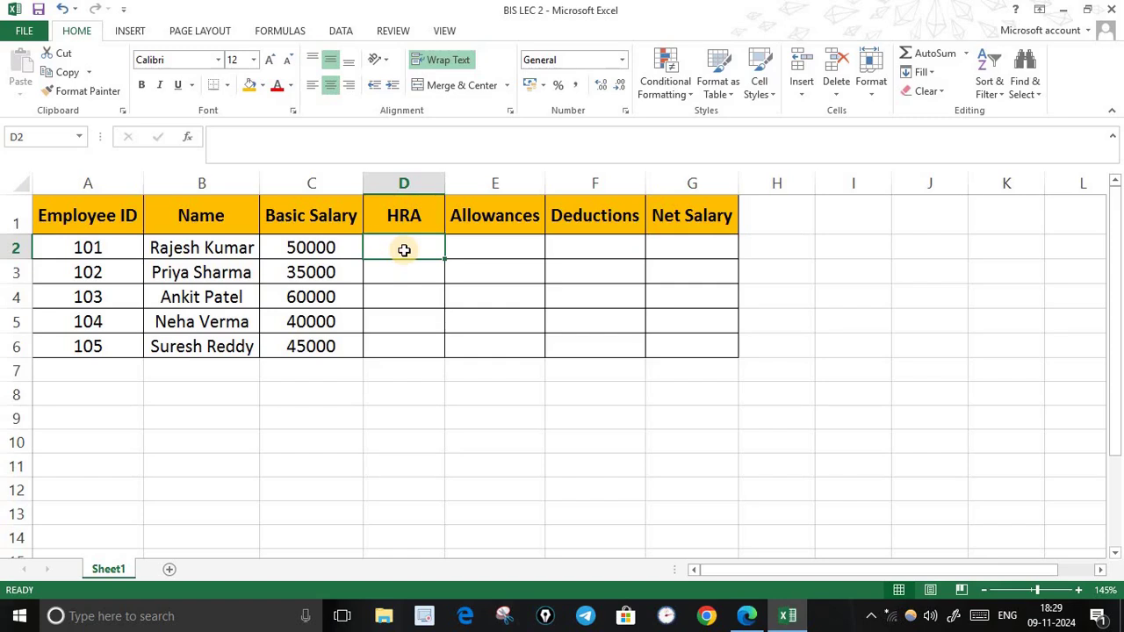
{"action": "left_click", "coordinate": [967, 52]}
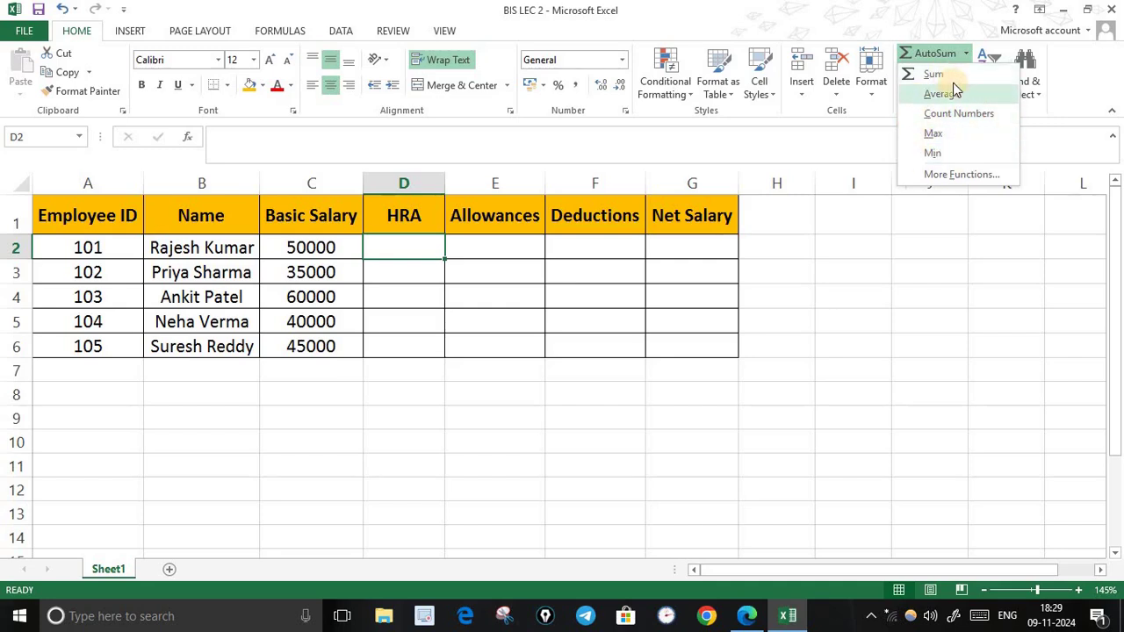
{"action": "left_click", "coordinate": [915, 325]}
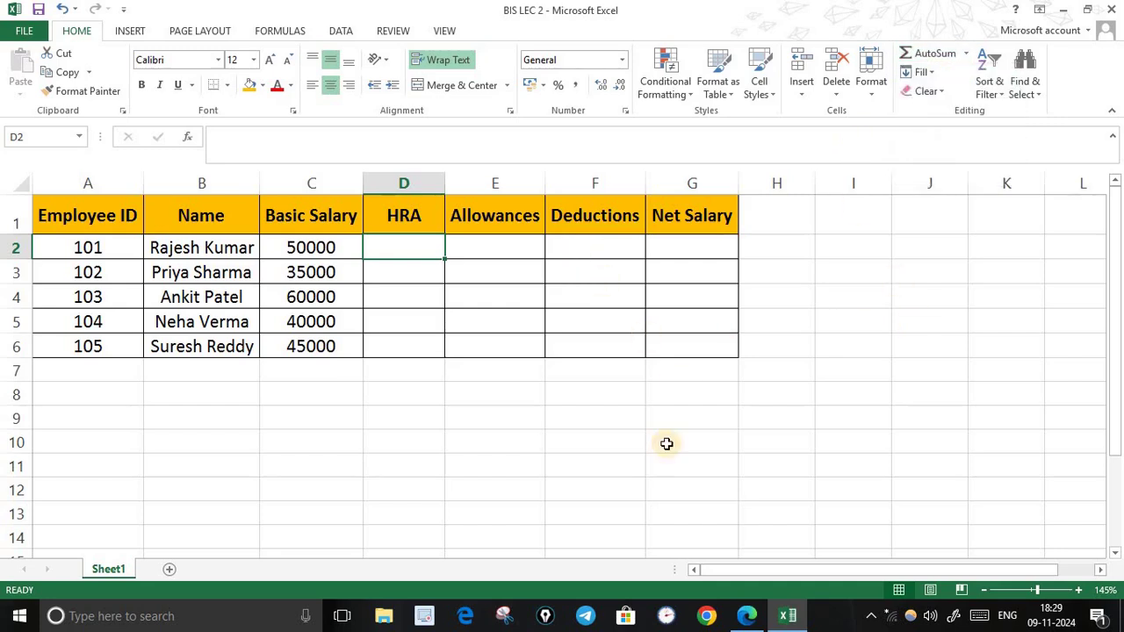
{"action": "left_click", "coordinate": [554, 513]}
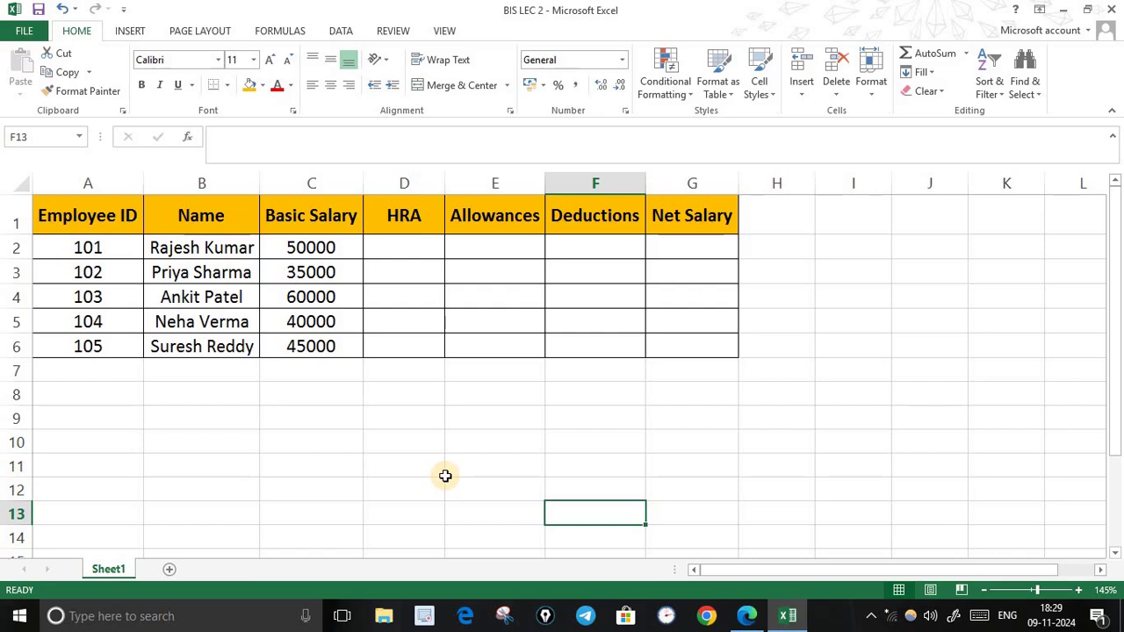
Step: Start a formula with the IF function in cell D2 of the HRA column
{"action": "left_click", "coordinate": [416, 250]}
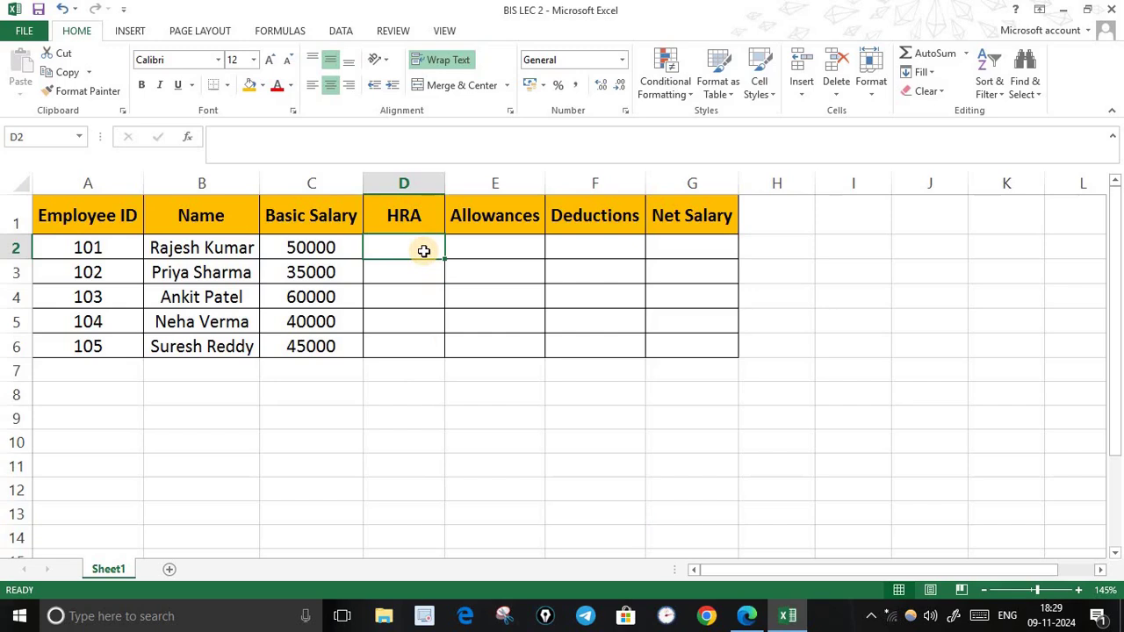
{"action": "type", "text": "="}
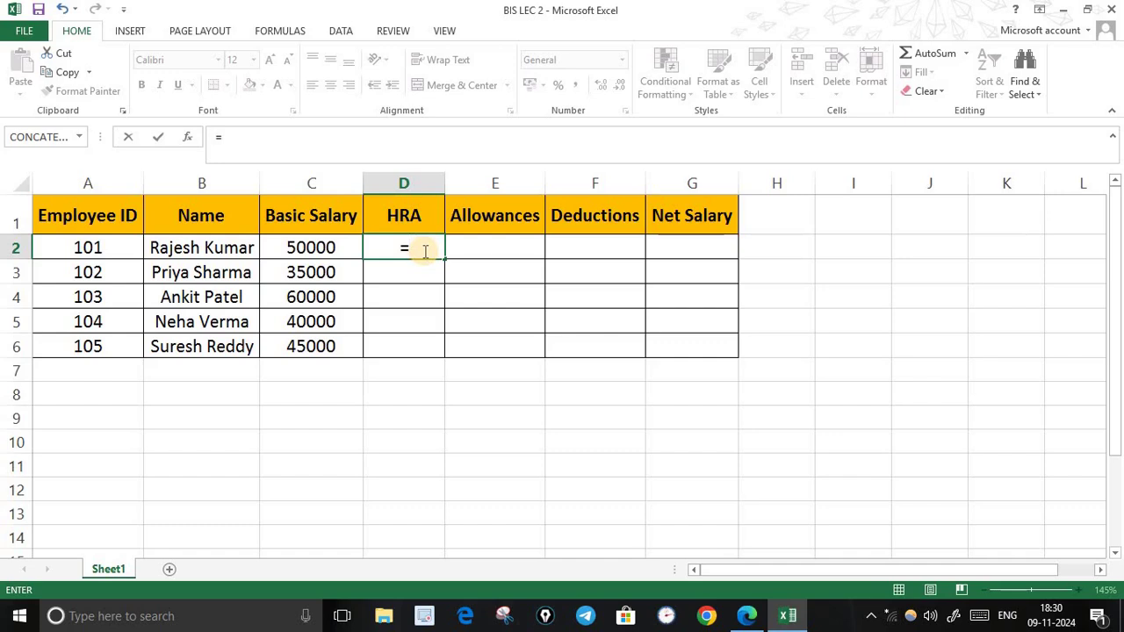
{"action": "type", "text": "if"}
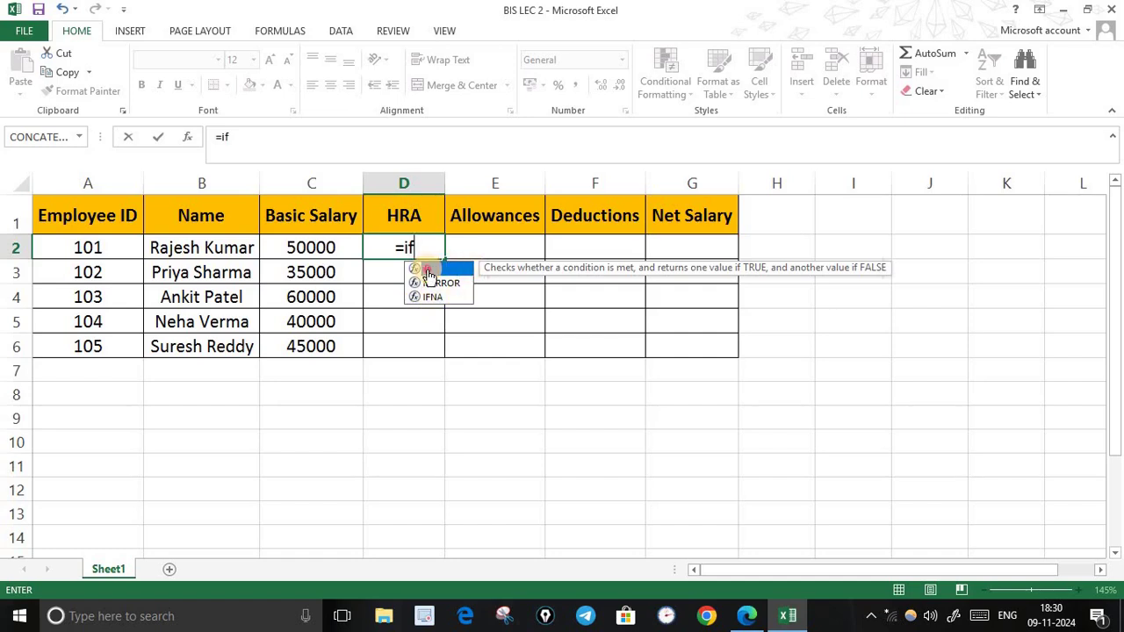
{"action": "double_click", "coordinate": [427, 270]}
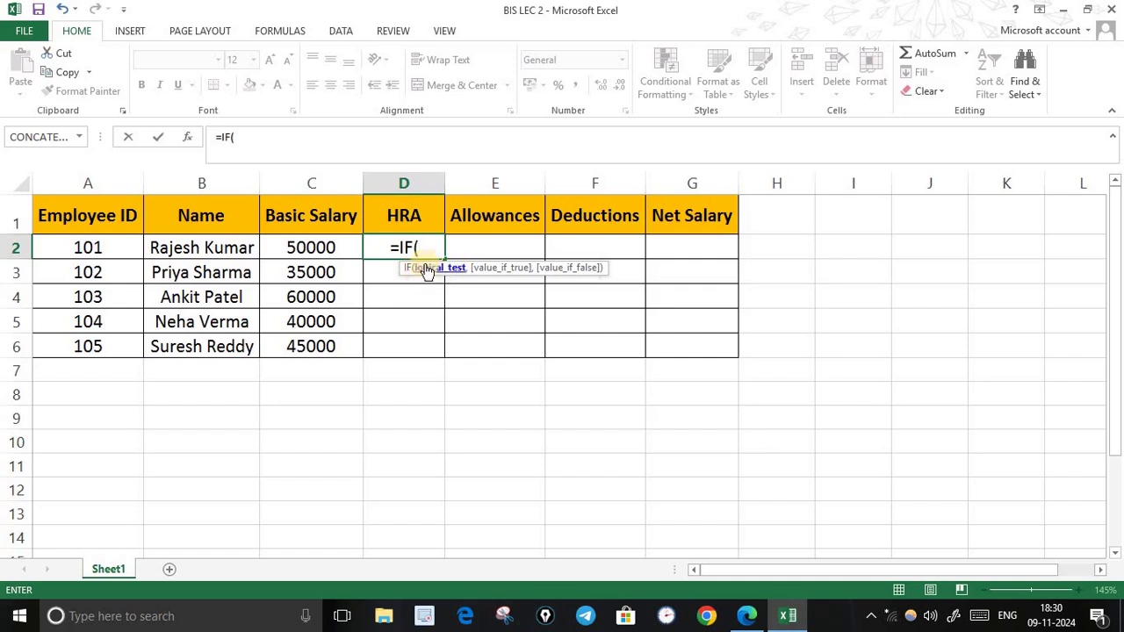
Step: Check the HRA condition in the instruction PDF in Edge, and enter C2<40000 as the logical test of the IF formula in Excel
{"action": "left_click", "coordinate": [747, 615]}
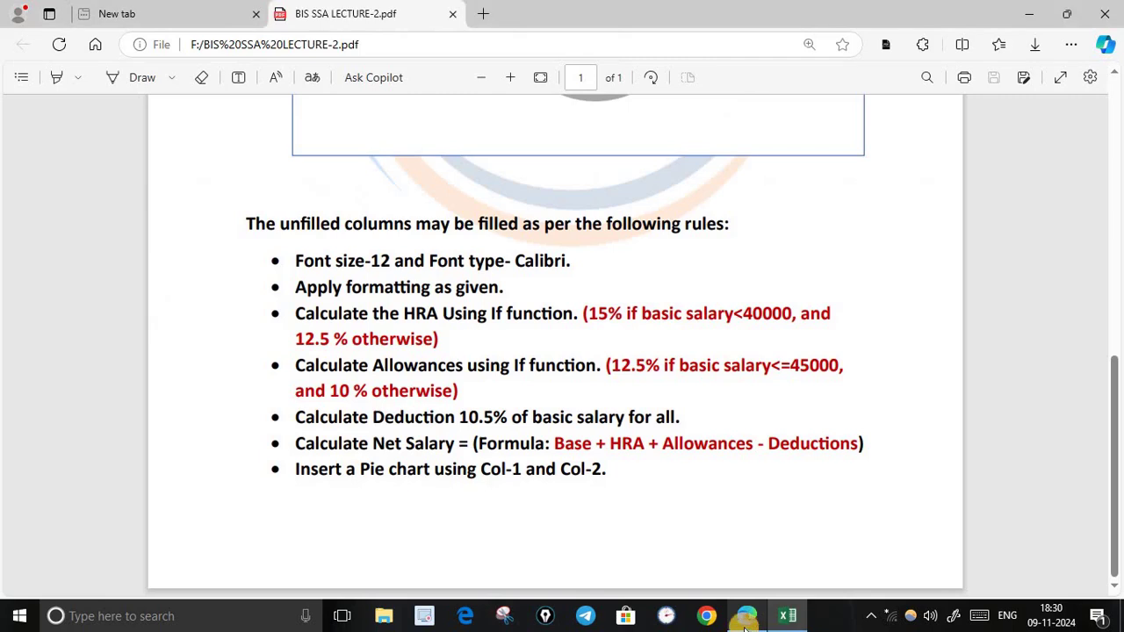
{"action": "left_click_drag", "start_coordinate": [671, 366], "coordinate": [760, 369]}
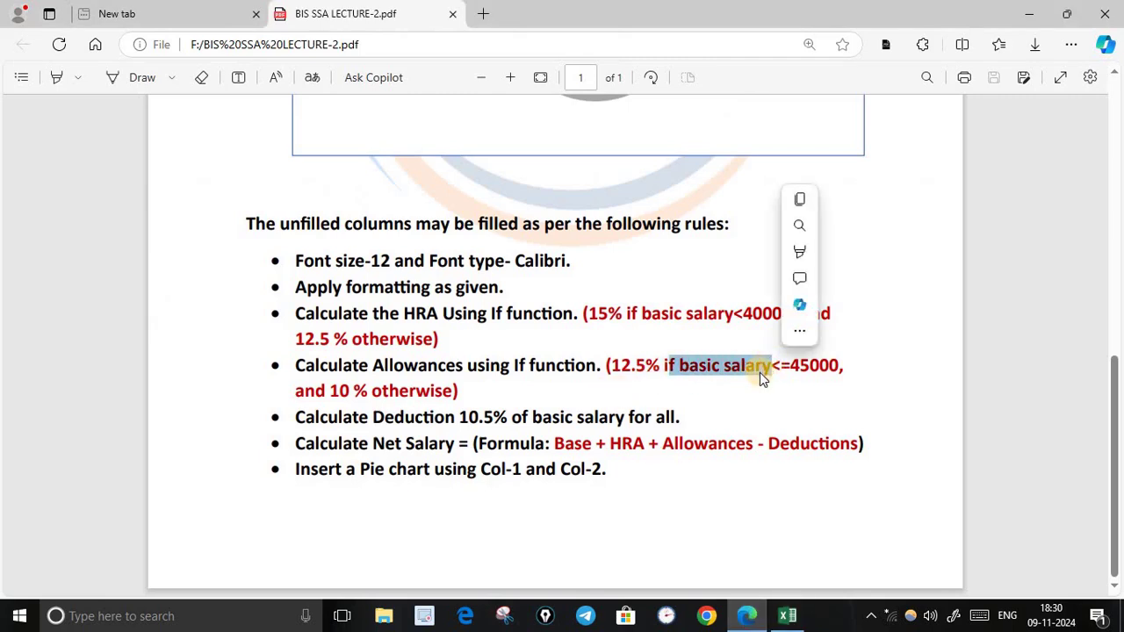
{"action": "left_click", "coordinate": [676, 314]}
{"action": "left_click_drag", "start_coordinate": [643, 314], "coordinate": [753, 320]}
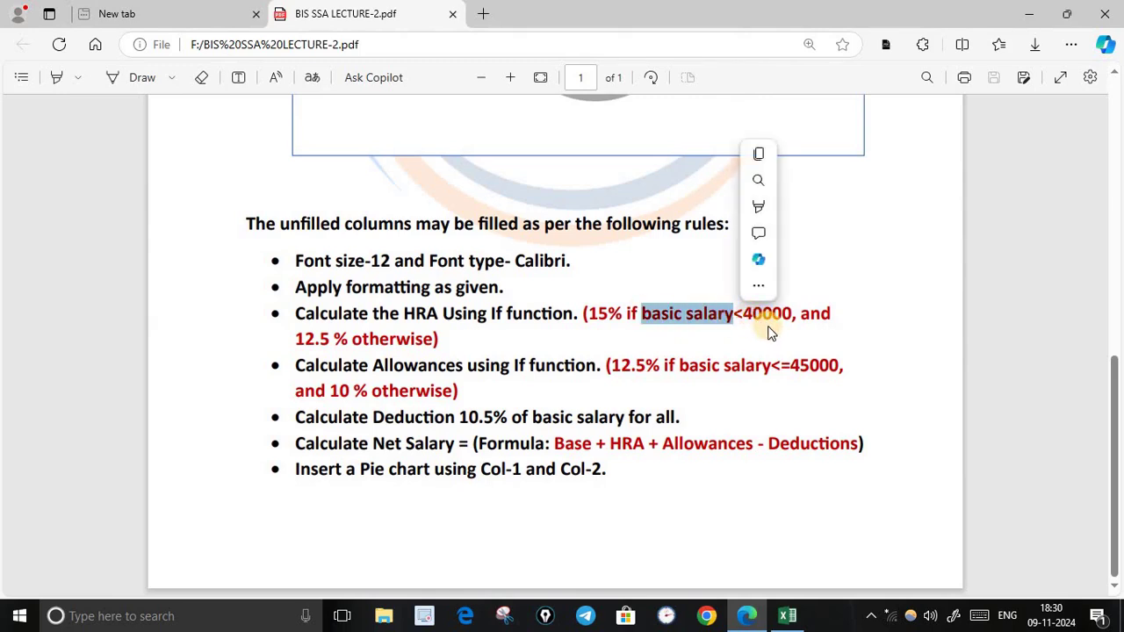
{"action": "left_click", "coordinate": [787, 616]}
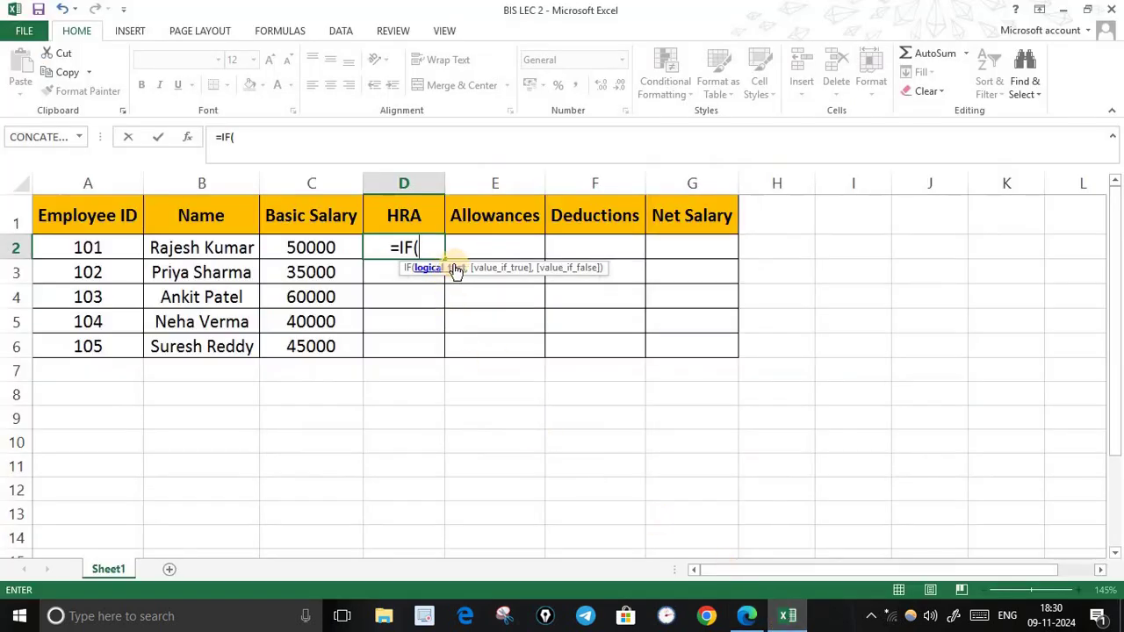
{"action": "left_click", "coordinate": [317, 248]}
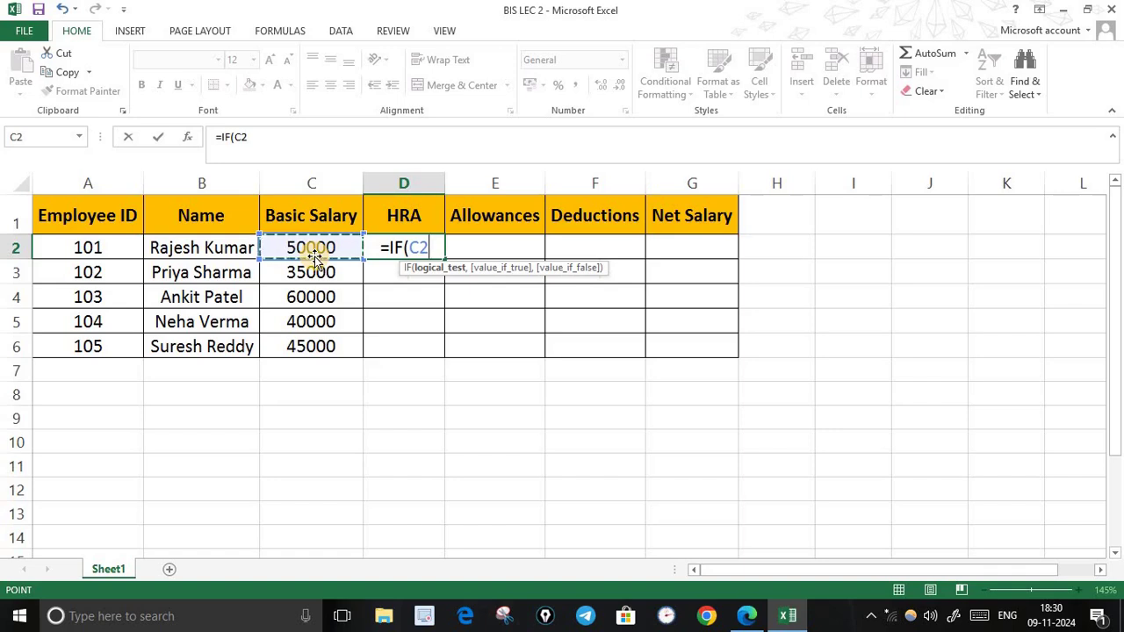
{"action": "type", "text": "<"}
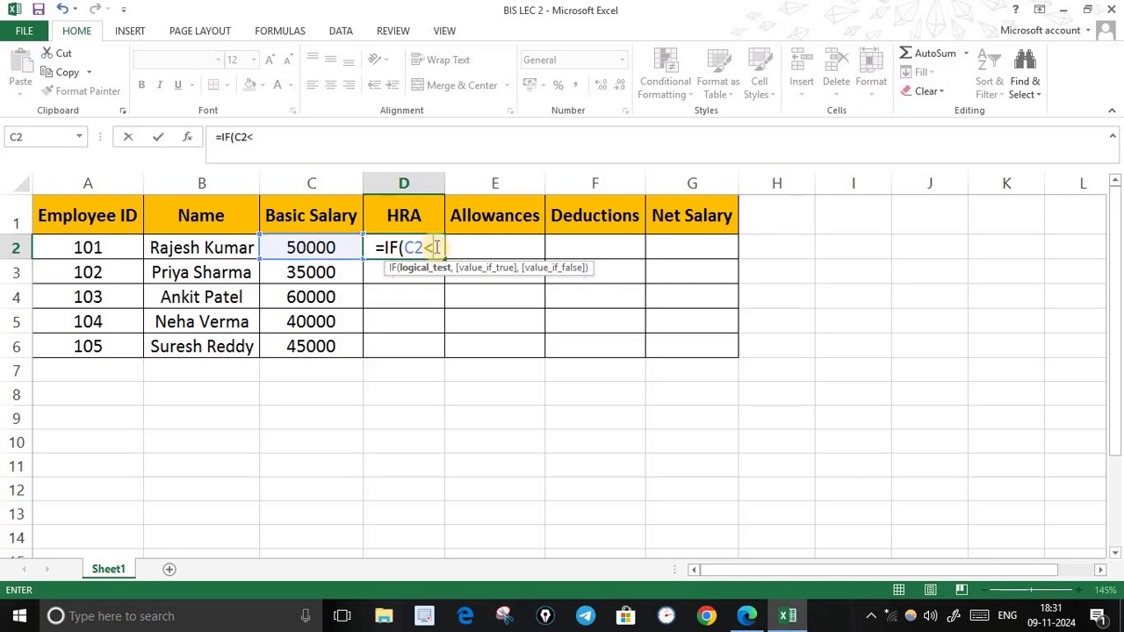
{"action": "type", "text": "40000"}
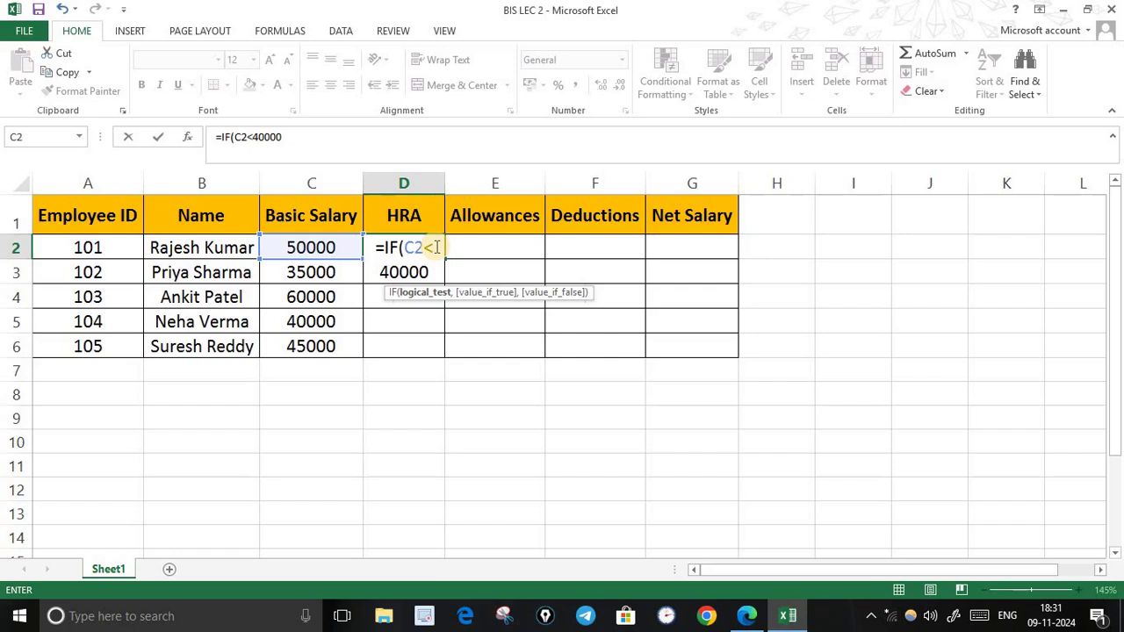
{"action": "type", "text": ","}
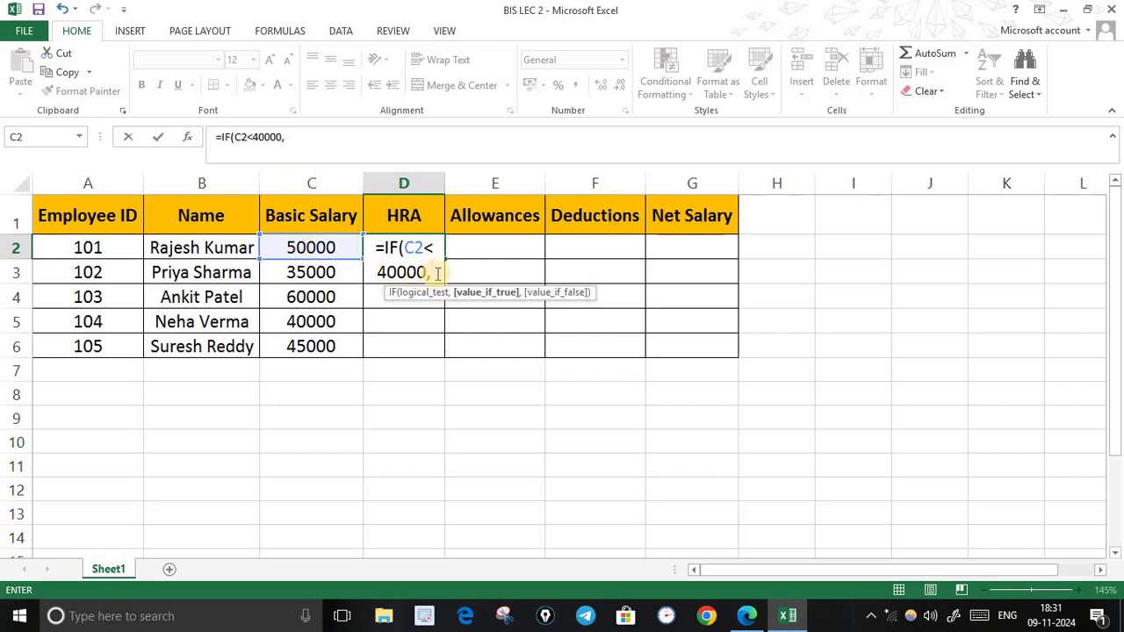
Step: Complete the IF formula in D2 with C2*15% as the value if true and C2*12.5% as the value if false
{"action": "left_click", "coordinate": [317, 250]}
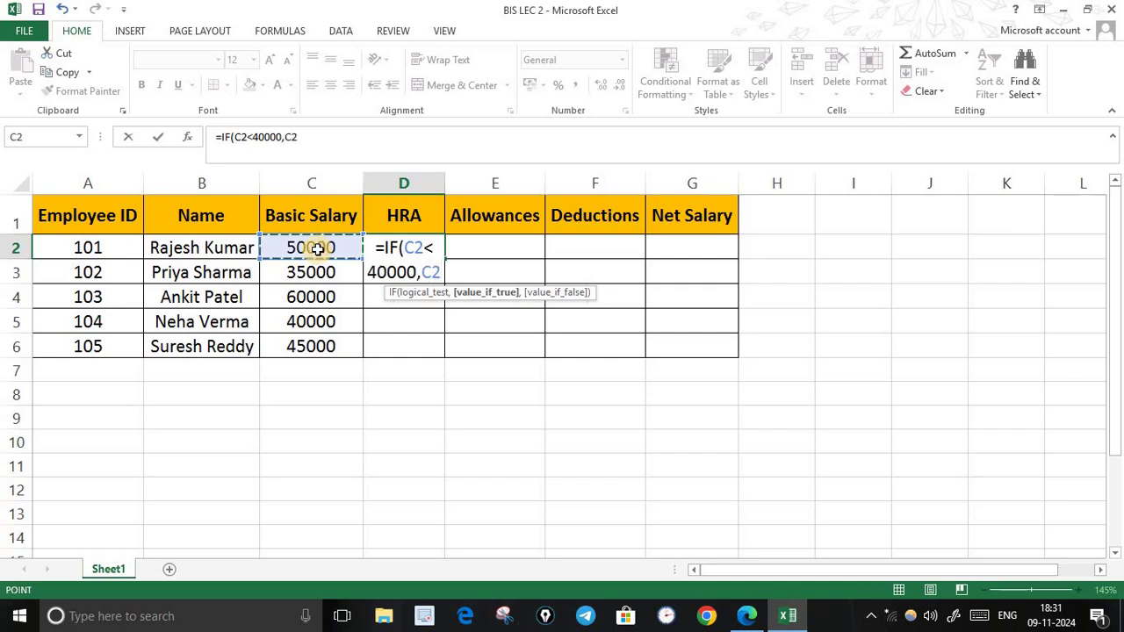
{"action": "type", "text": "*"}
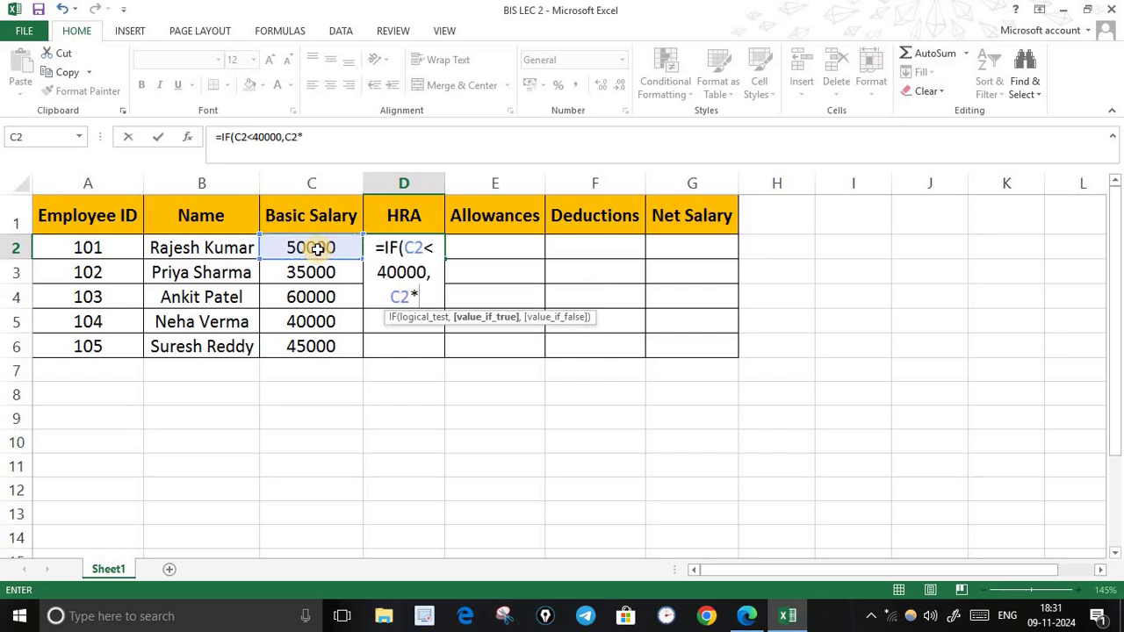
{"action": "type", "text": "15%,"}
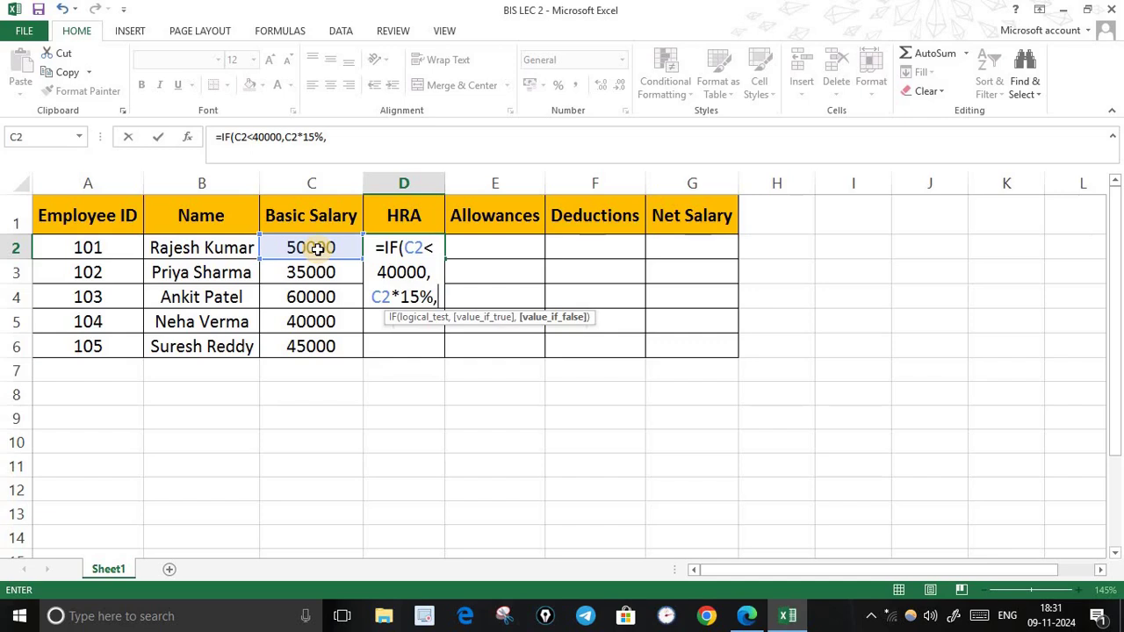
{"action": "left_click", "coordinate": [318, 248]}
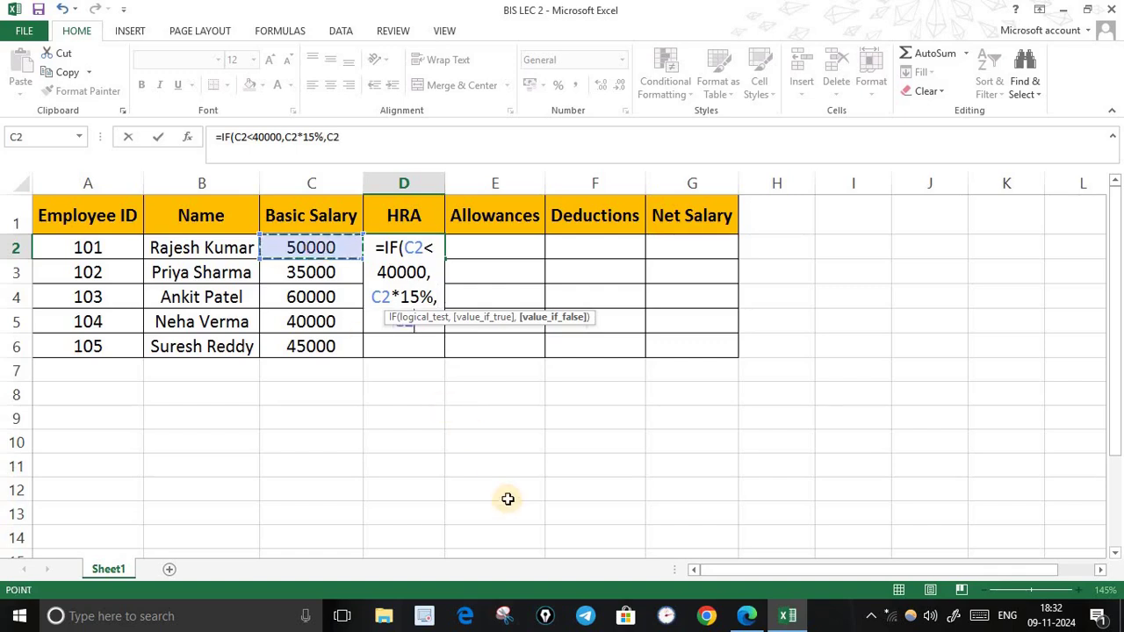
{"action": "type", "text": "*"}
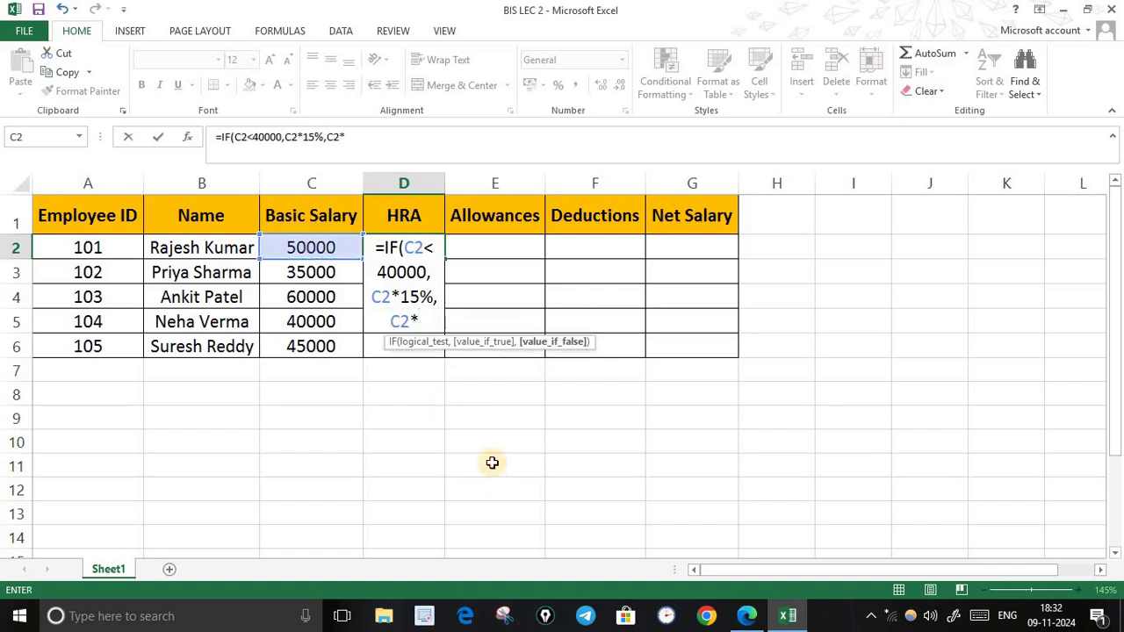
{"action": "type", "text": "12.5"}
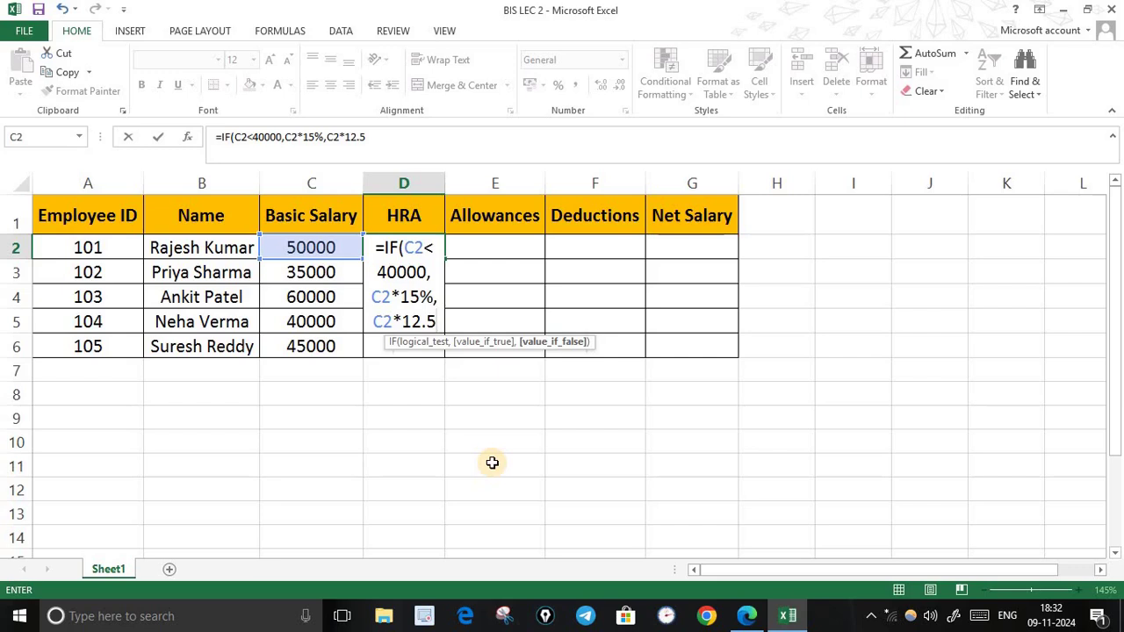
{"action": "type", "text": "%"}
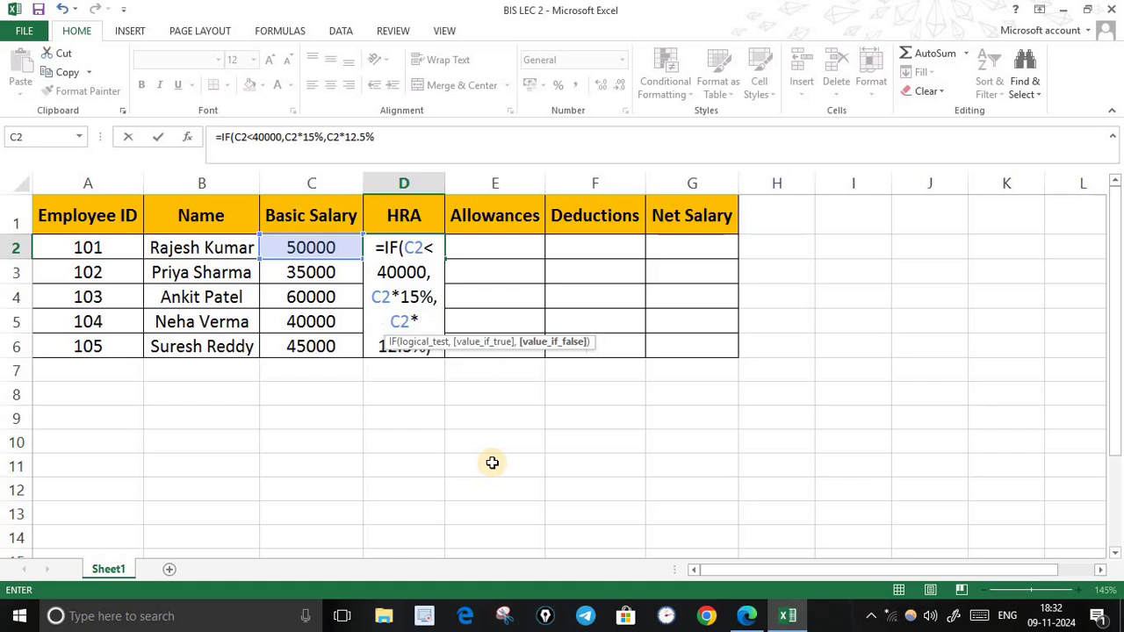
{"action": "left_click", "coordinate": [580, 460]}
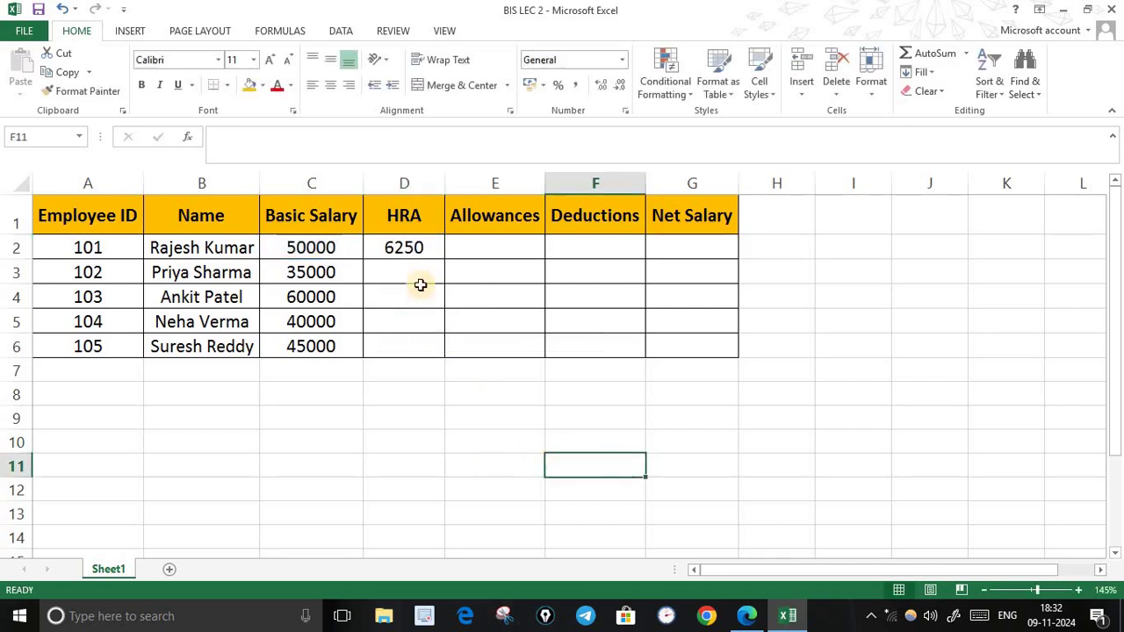
Step: Review the IF formula in D2 and fill it down the HRA column to cell D6
{"action": "double_click", "coordinate": [413, 247]}
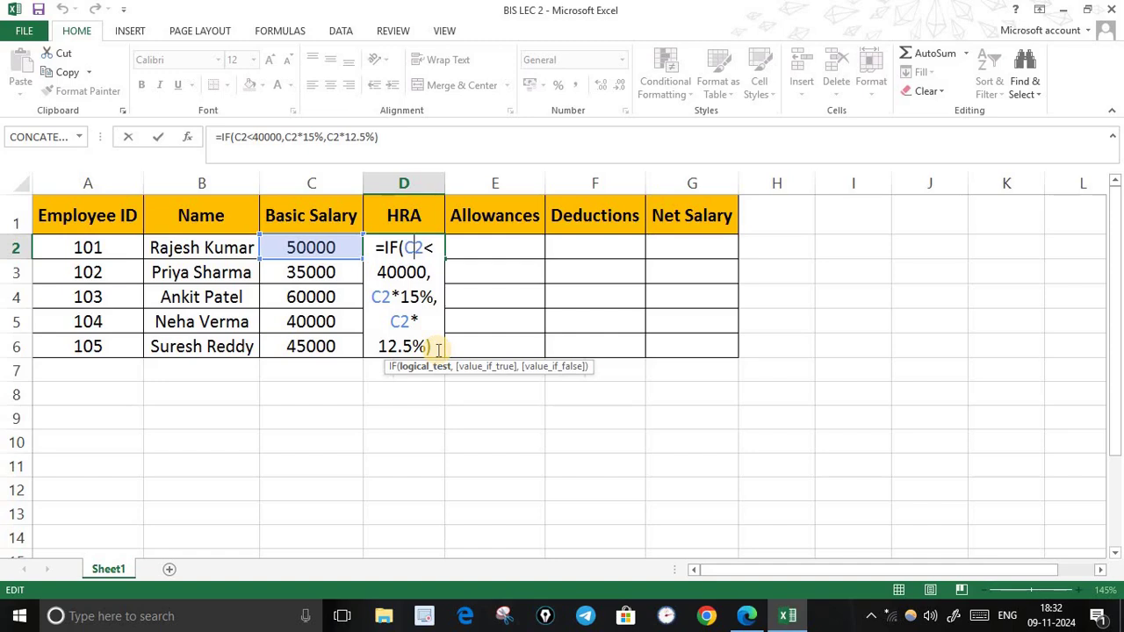
{"action": "key", "text": "Return"}
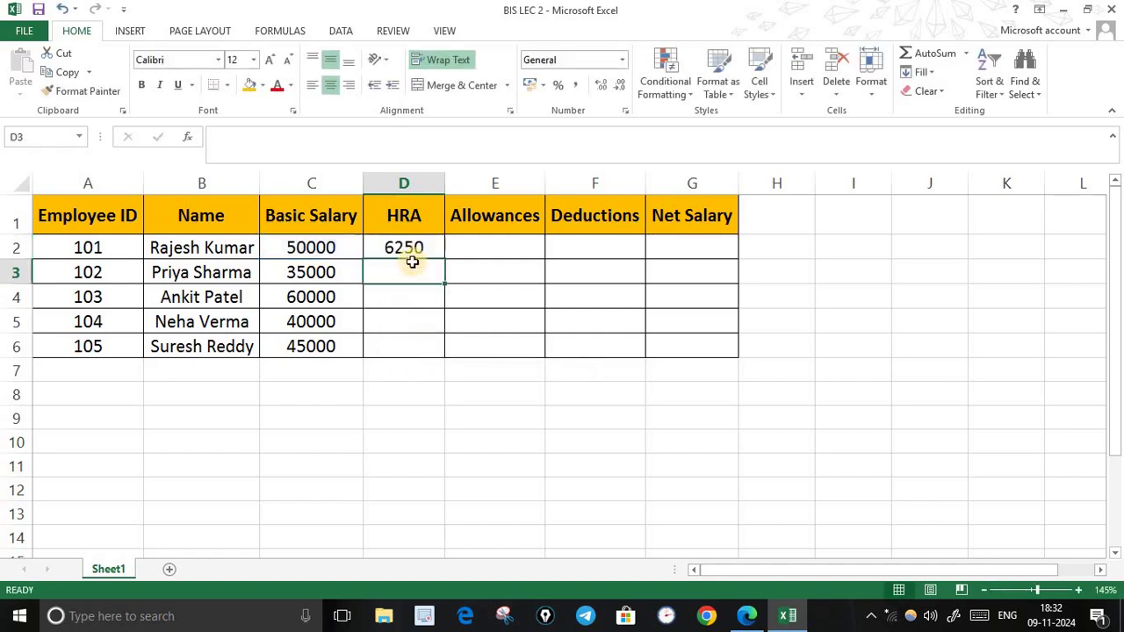
{"action": "left_click", "coordinate": [410, 249]}
{"action": "left_click_drag", "start_coordinate": [447, 260], "coordinate": [448, 355]}
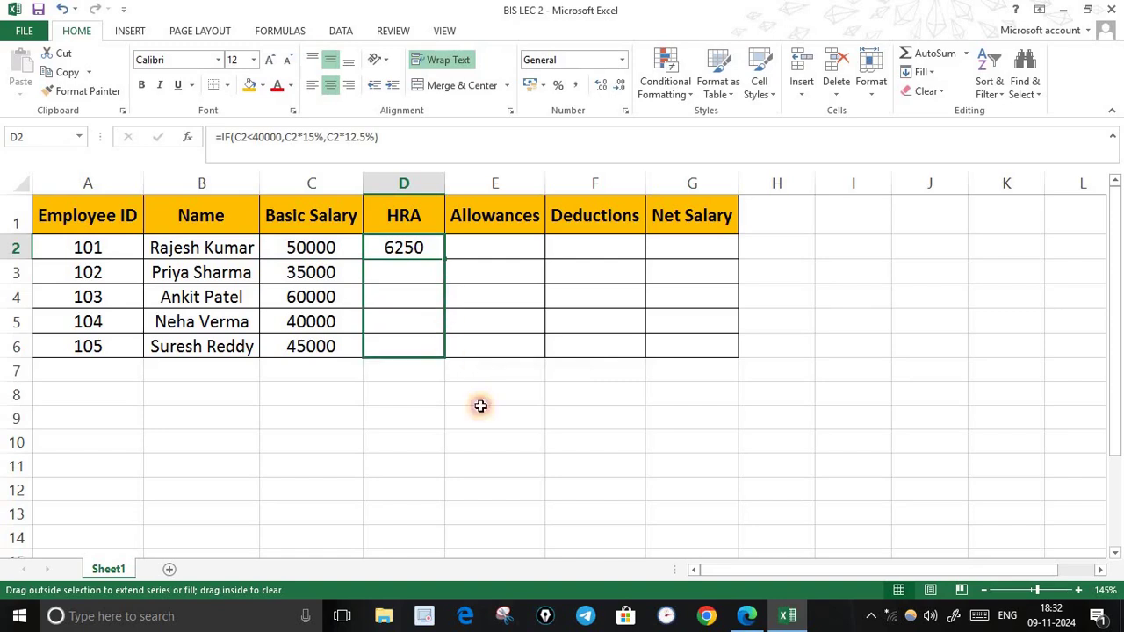
Step: Check the HRA and Allowances rules in the instruction PDF in Edge, and return to the Excel sheet
{"action": "left_click", "coordinate": [466, 431]}
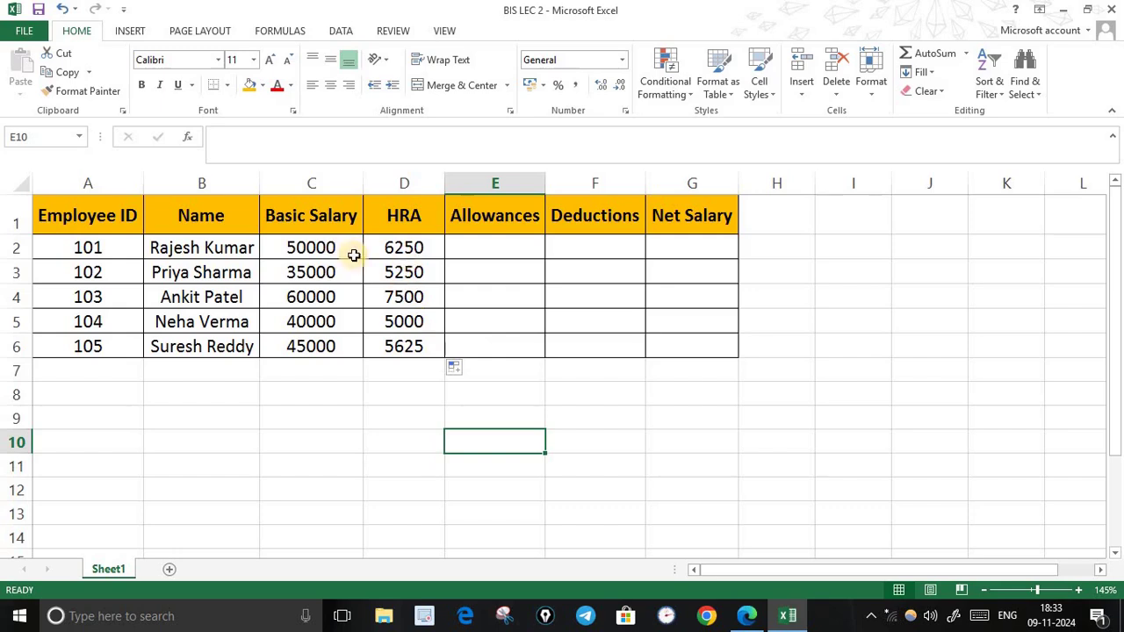
{"action": "left_click", "coordinate": [746, 615]}
{"action": "left_click", "coordinate": [791, 372]}
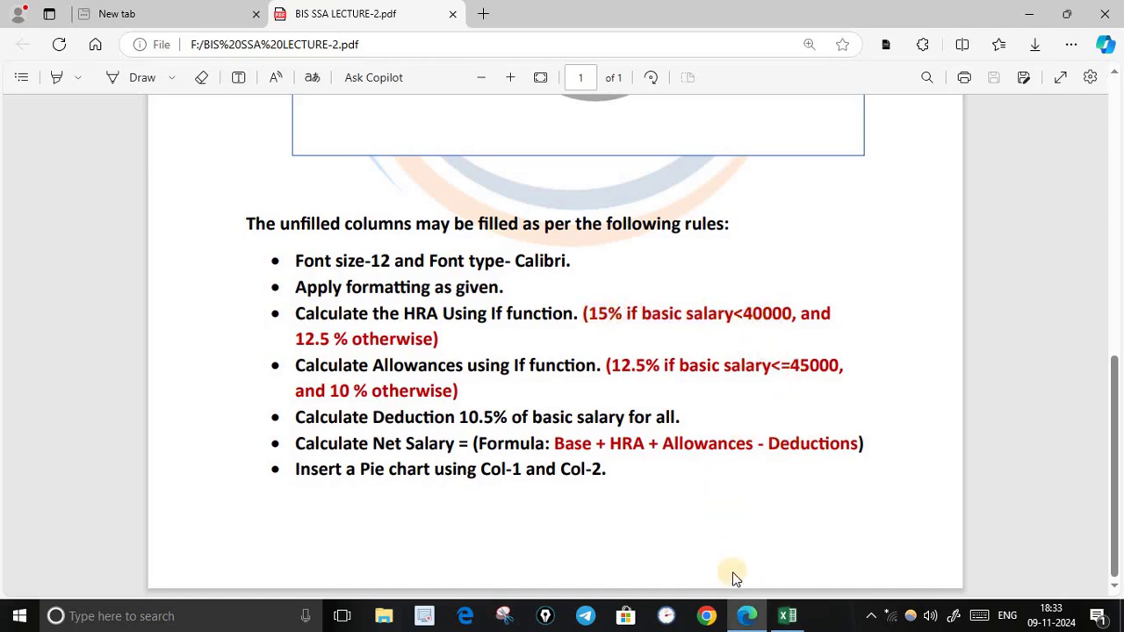
{"action": "left_click", "coordinate": [788, 615]}
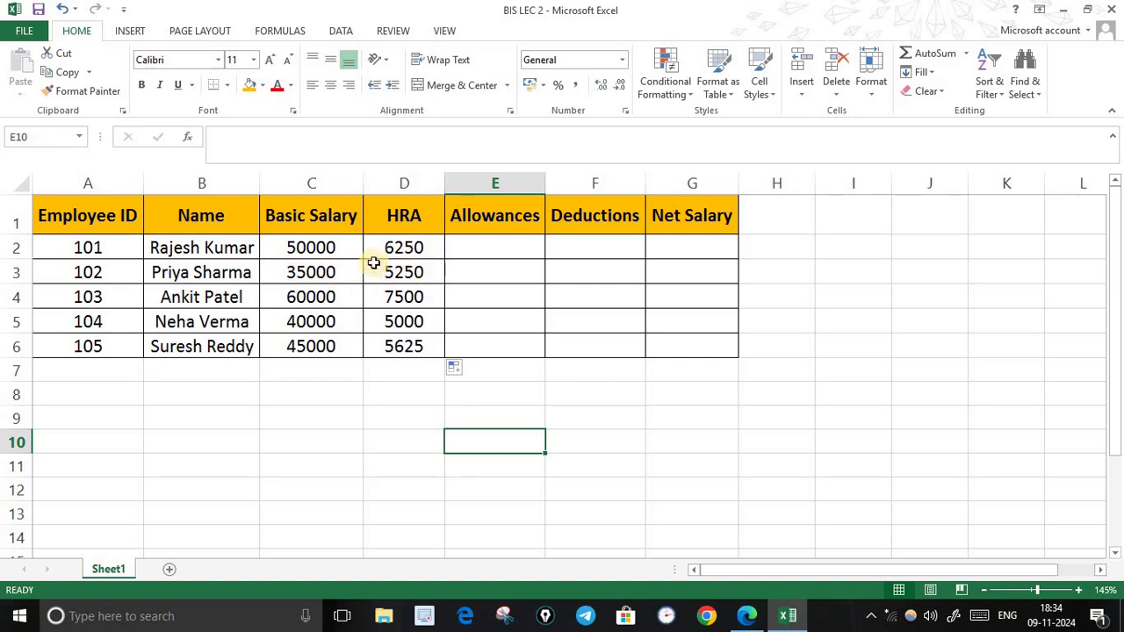
Step: Set the basic salary of employee 103 in C4 to 40000 to test the HRA formula
{"action": "double_click", "coordinate": [341, 297]}
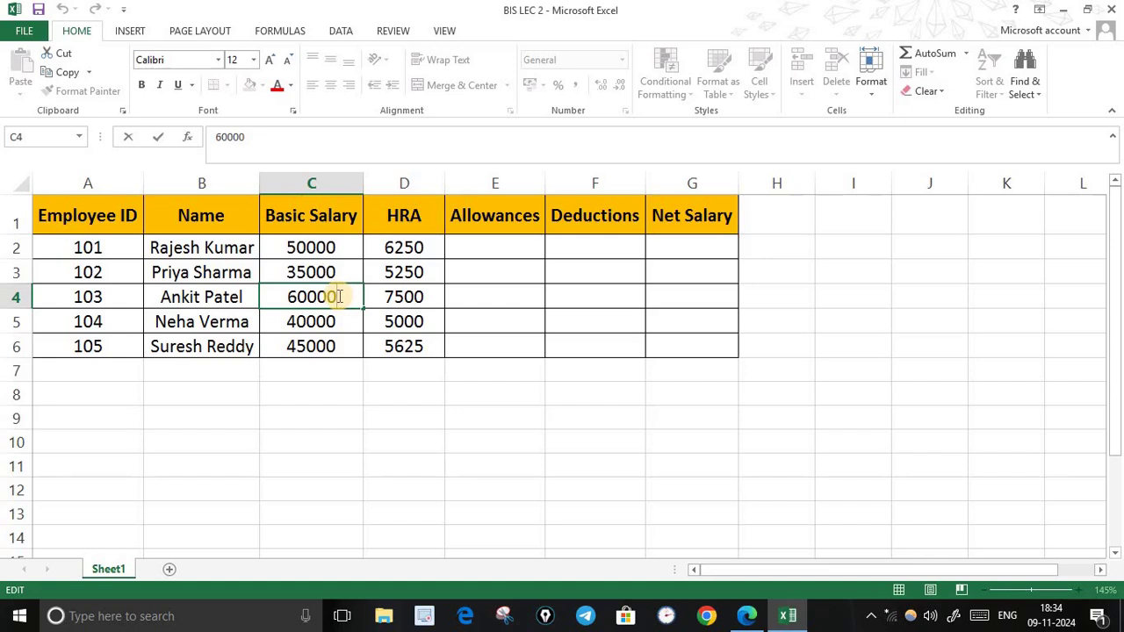
{"action": "key", "text": "BackSpace"}
{"action": "key", "text": "BackSpace"}
{"action": "key", "text": "BackSpace"}
{"action": "key", "text": "BackSpace"}
{"action": "key", "text": "BackSpace"}
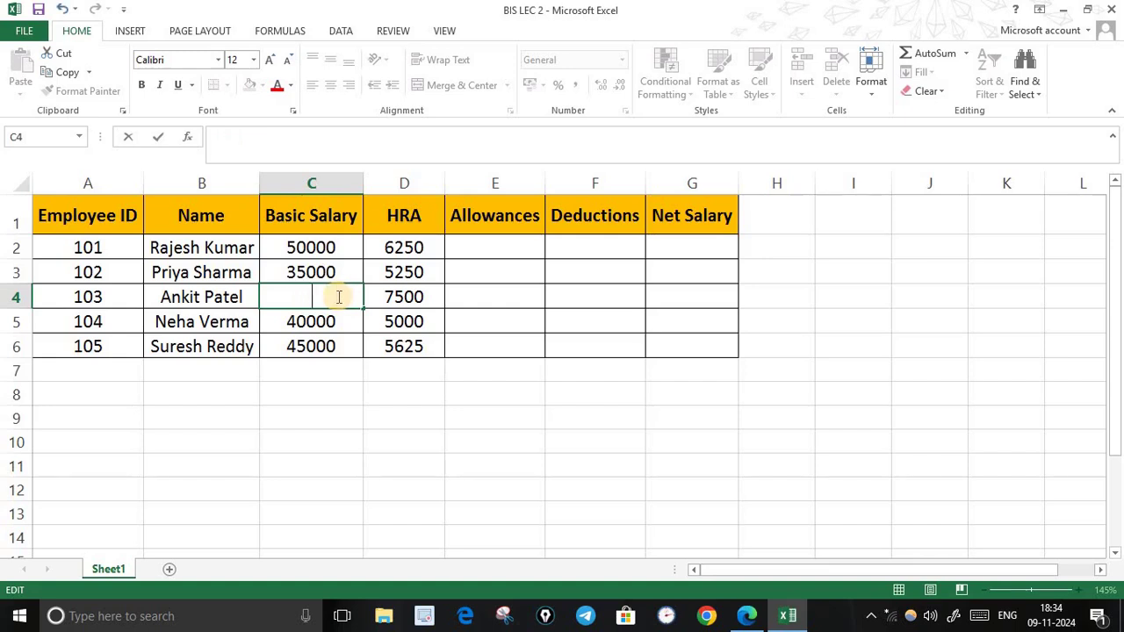
{"action": "type", "text": "40000"}
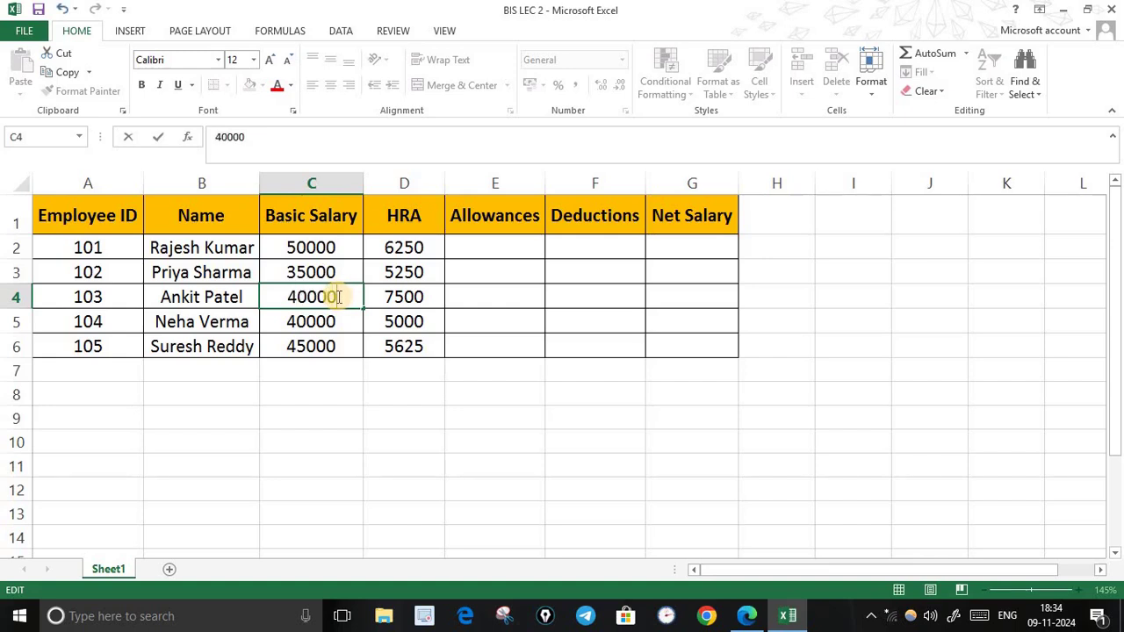
{"action": "key", "text": "Return"}
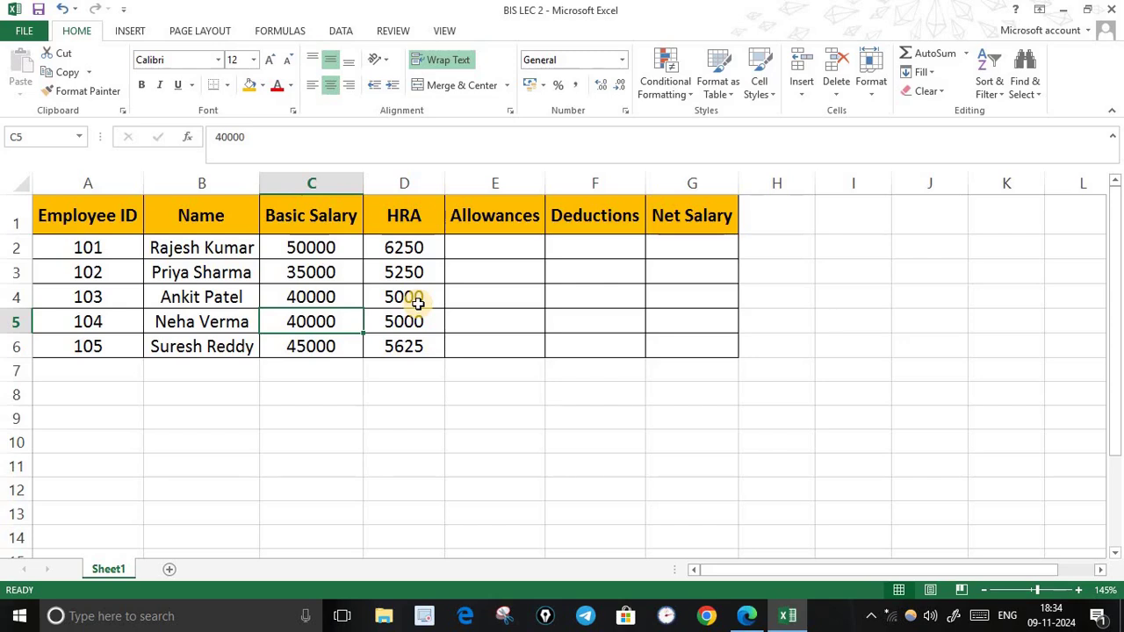
Step: Set the basic salary in C4 to 10000 to test the HRA formula below the 40000 threshold
{"action": "double_click", "coordinate": [346, 296]}
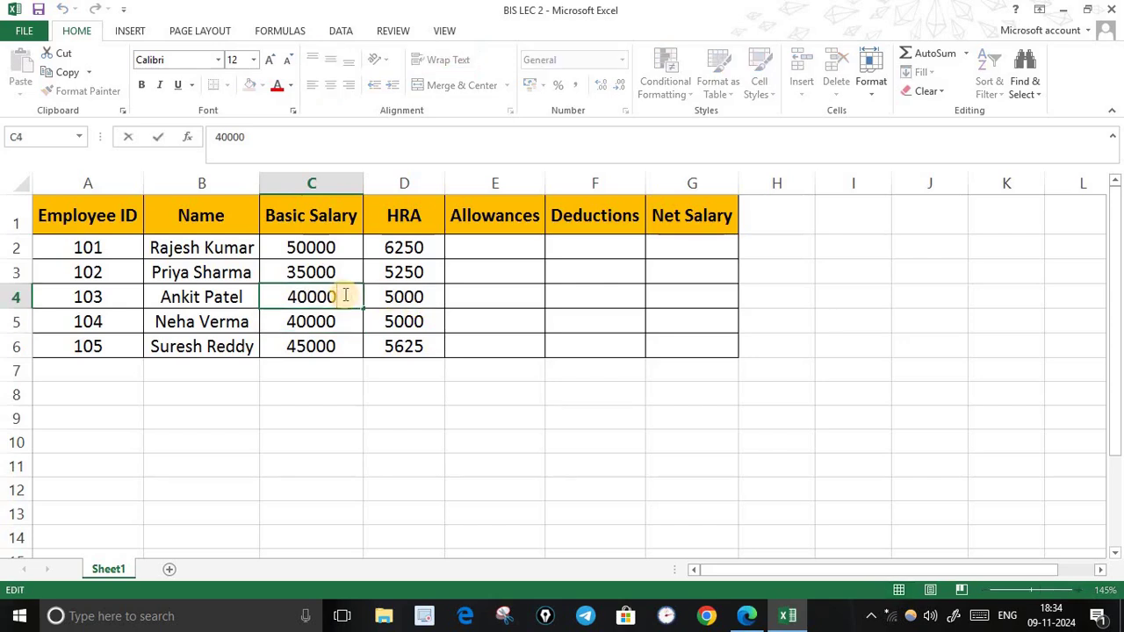
{"action": "key", "text": "BackSpace"}
{"action": "key", "text": "BackSpace"}
{"action": "key", "text": "BackSpace"}
{"action": "key", "text": "BackSpace"}
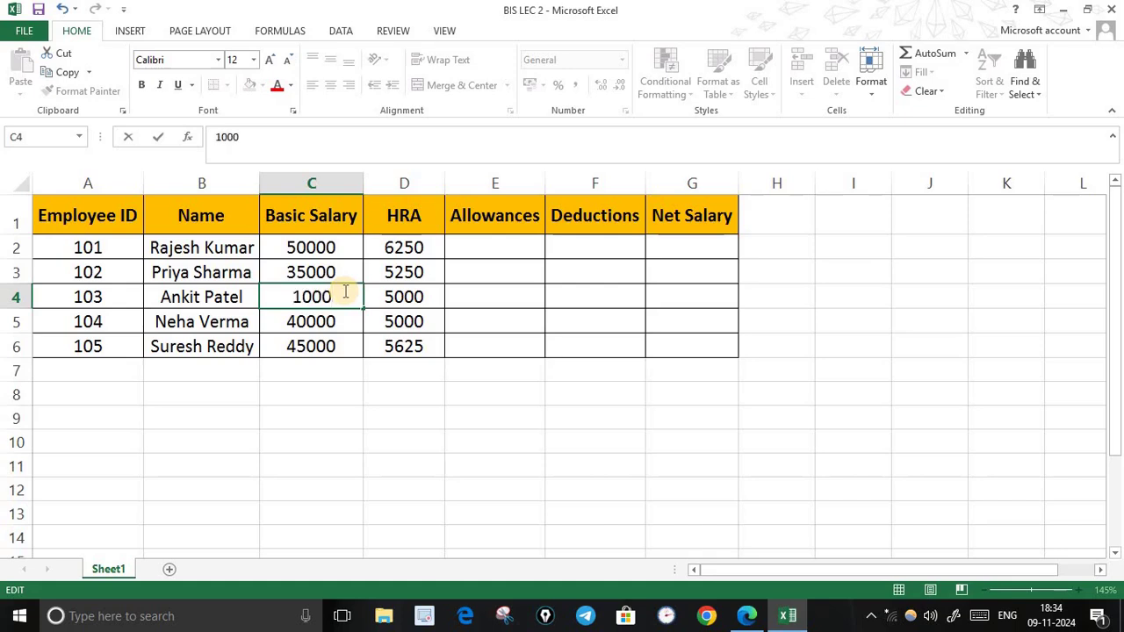
{"action": "key", "text": "Return"}
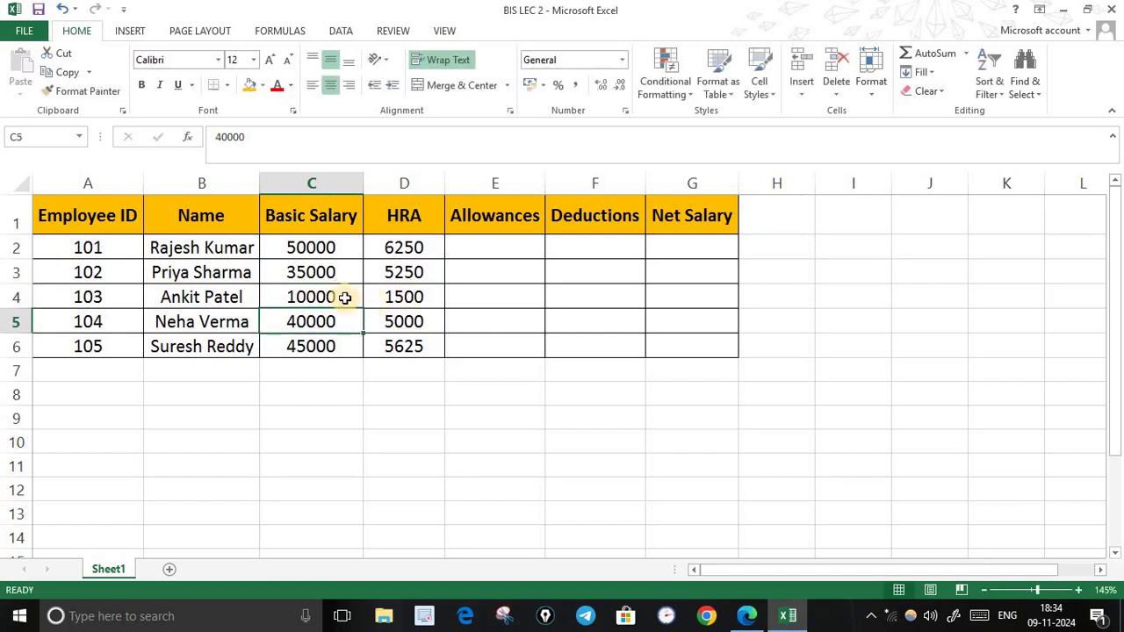
Step: Restore the basic salary of employee 103 in C4 to 60000
{"action": "double_click", "coordinate": [345, 296]}
{"action": "key", "text": "BackSpace"}
{"action": "key", "text": "BackSpace"}
{"action": "key", "text": "BackSpace"}
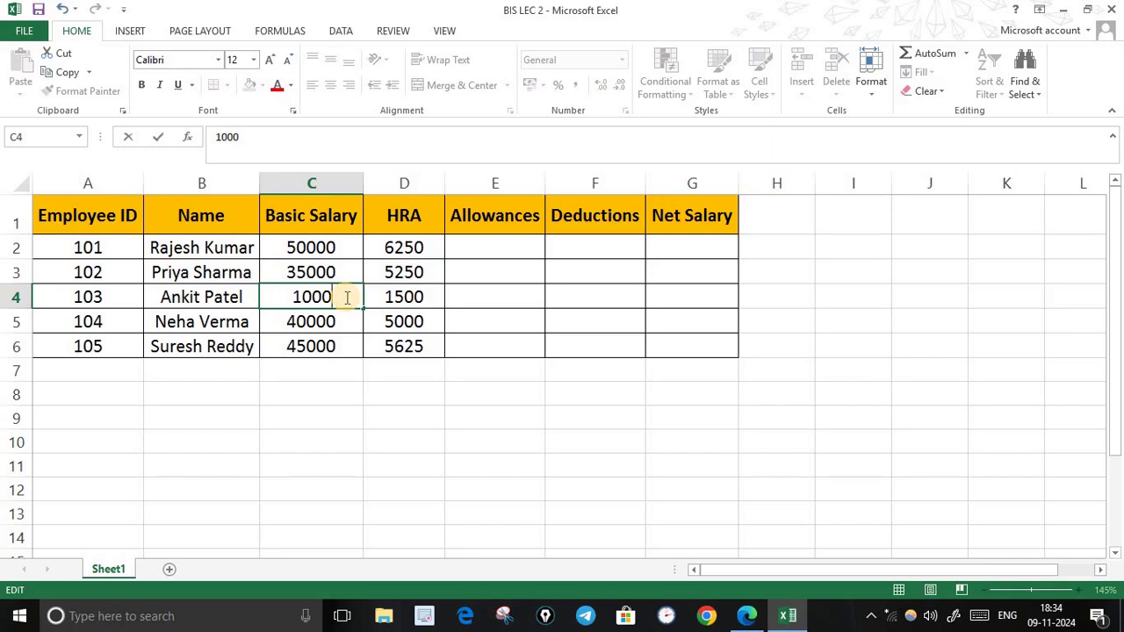
{"action": "type", "text": "6"}
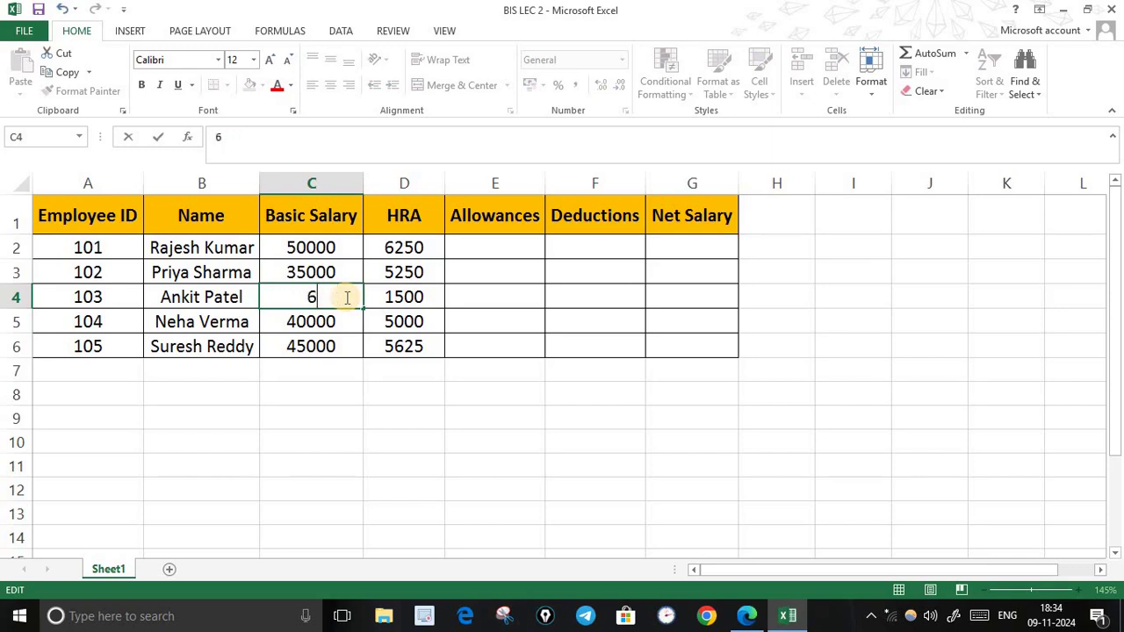
{"action": "type", "text": "0000"}
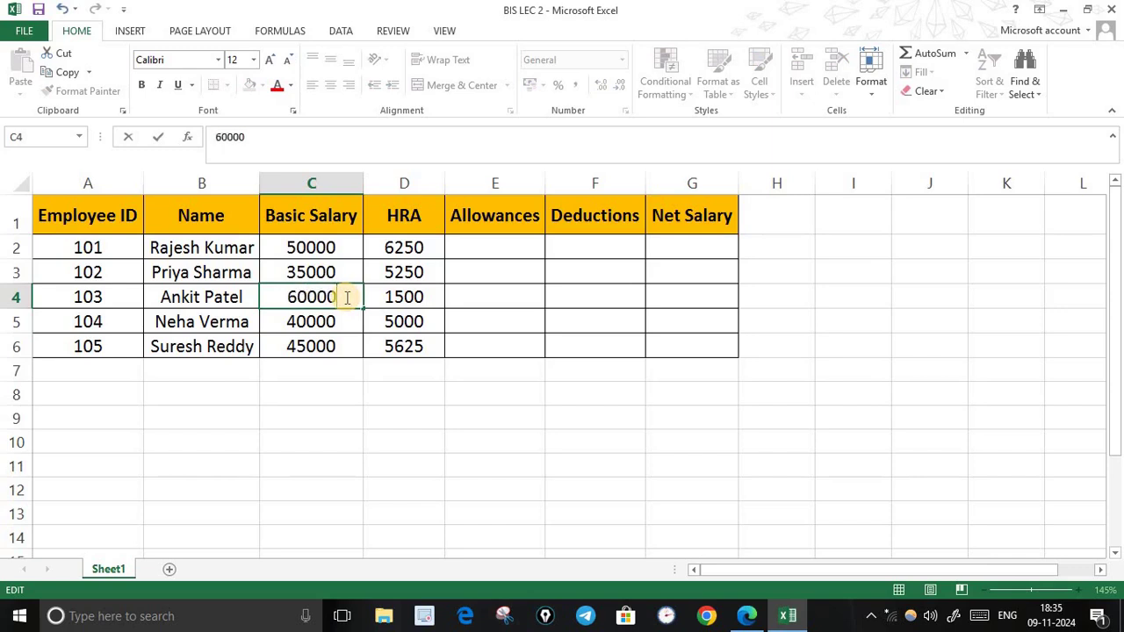
{"action": "key", "text": "Return"}
{"action": "left_click", "coordinate": [595, 489]}
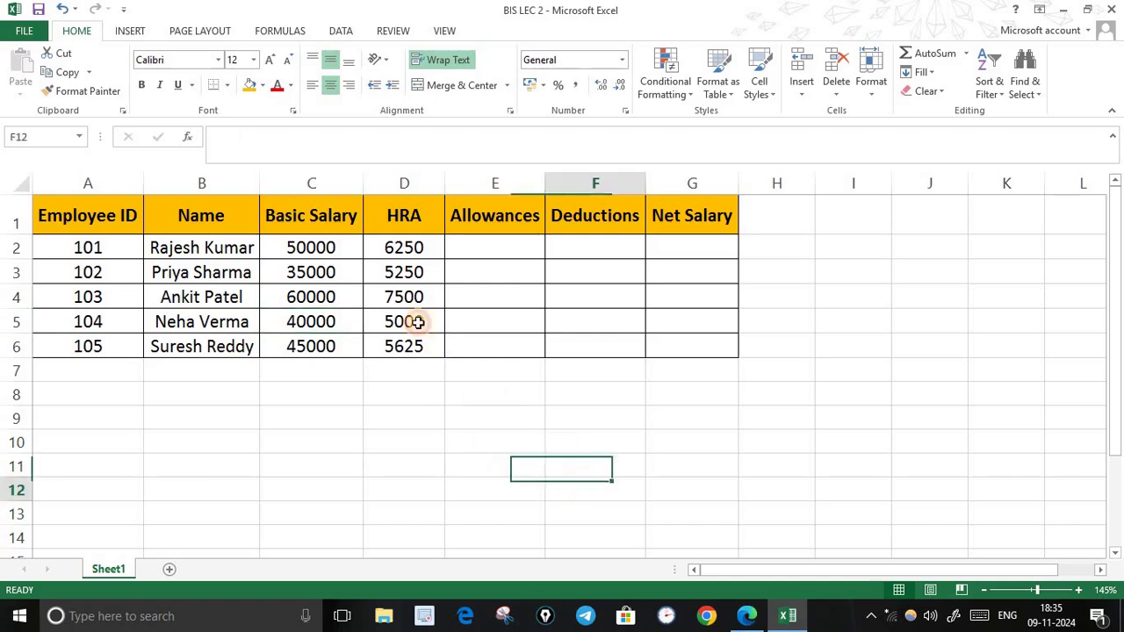
{"action": "left_click", "coordinate": [426, 247]}
{"action": "double_click", "coordinate": [428, 247]}
{"action": "left_click", "coordinate": [575, 461]}
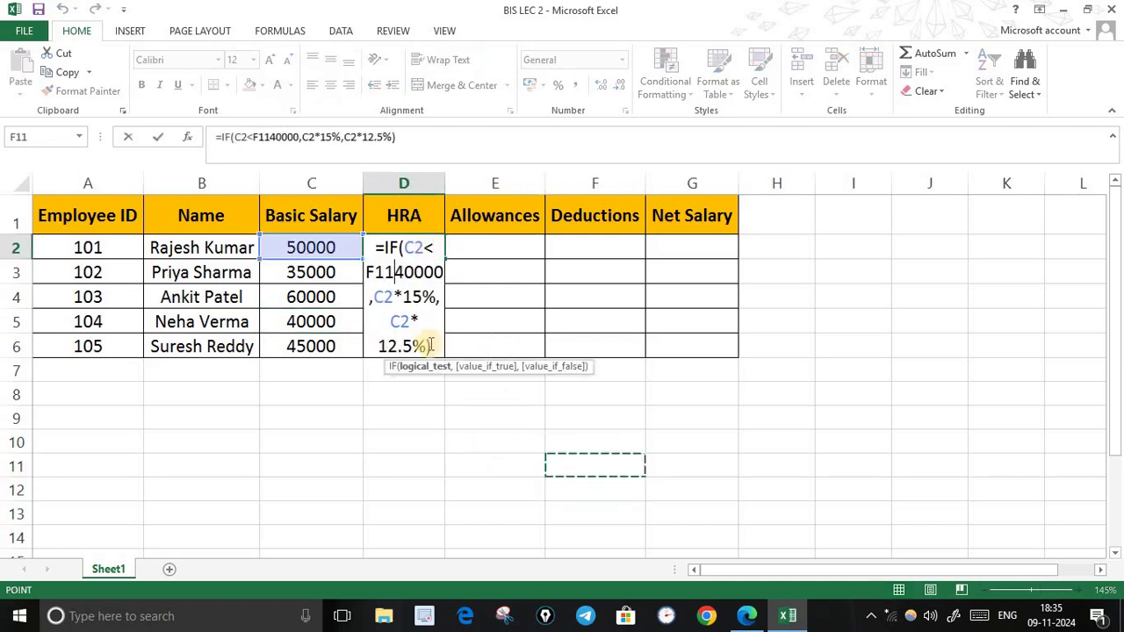
{"action": "left_click_drag", "start_coordinate": [380, 248], "coordinate": [411, 323]}
{"action": "left_click", "coordinate": [448, 435]}
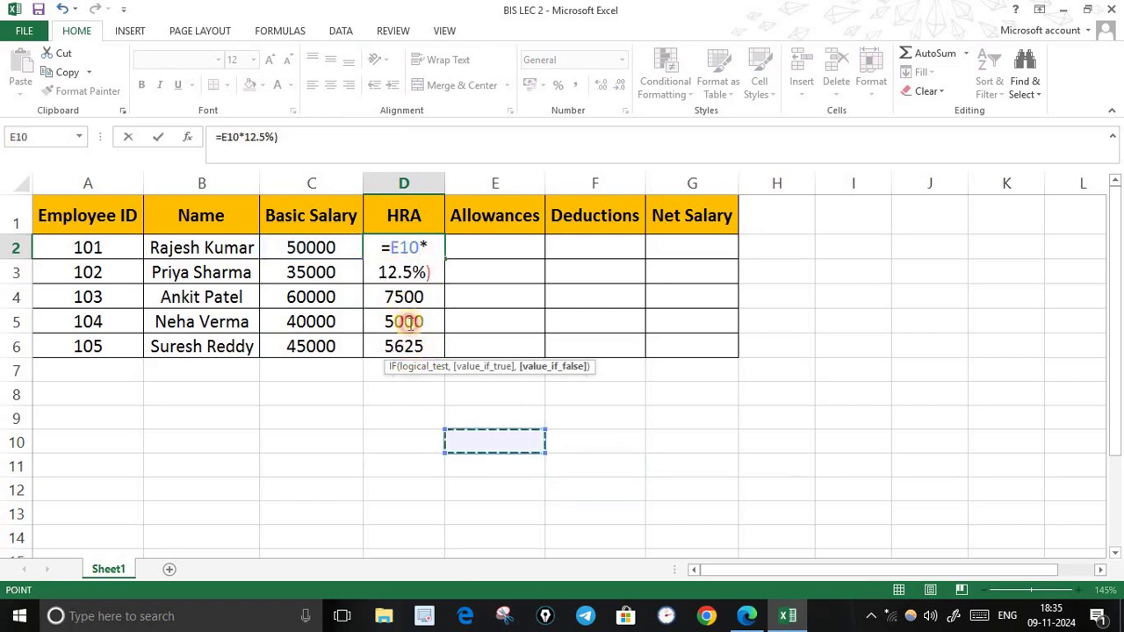
{"action": "left_click_drag", "start_coordinate": [390, 247], "coordinate": [420, 248]}
{"action": "left_click", "coordinate": [424, 349]}
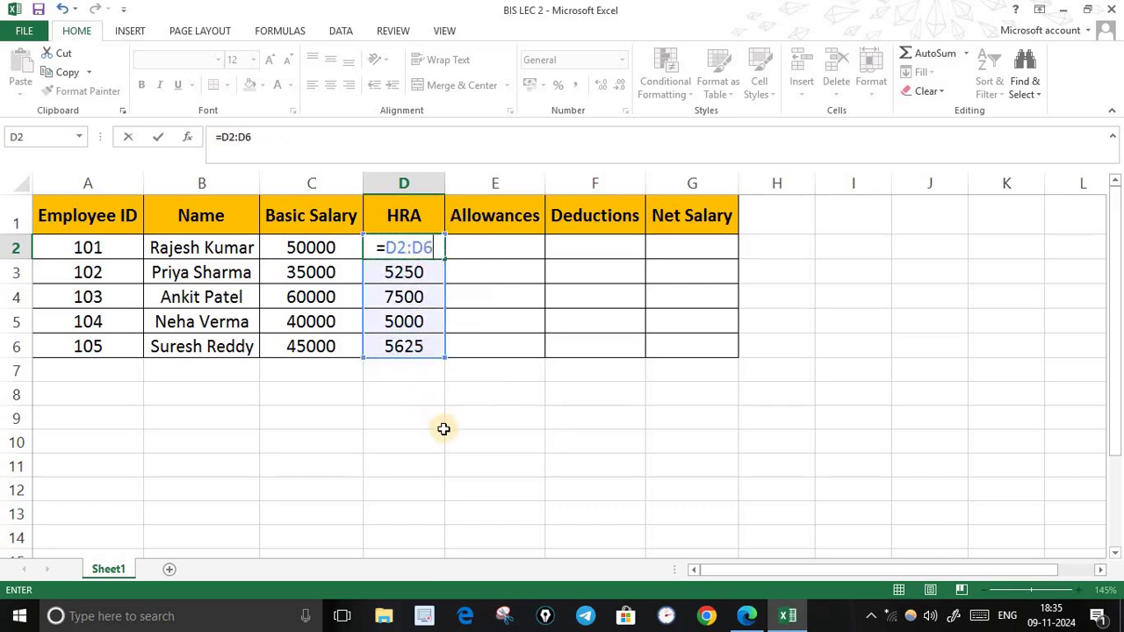
{"action": "left_click_drag", "start_coordinate": [443, 428], "coordinate": [449, 446]}
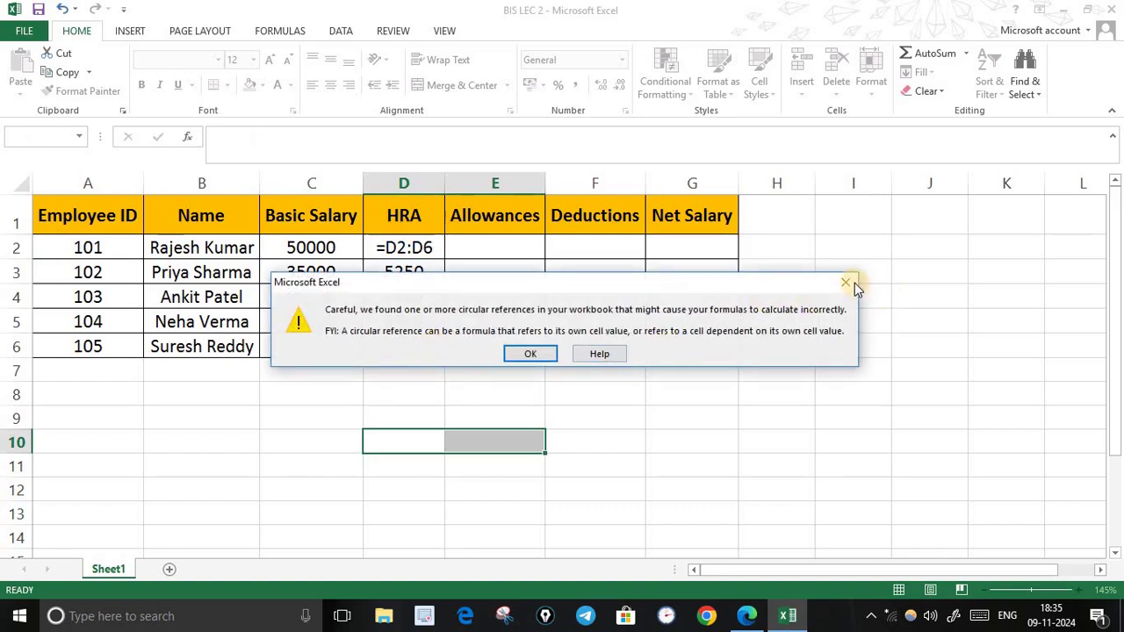
{"action": "left_click", "coordinate": [846, 283]}
Step: Clear the contents of the HRA cells D2:D6
{"action": "left_click_drag", "start_coordinate": [409, 252], "coordinate": [427, 348]}
{"action": "key", "text": "Delete"}
{"action": "left_click", "coordinate": [456, 488]}
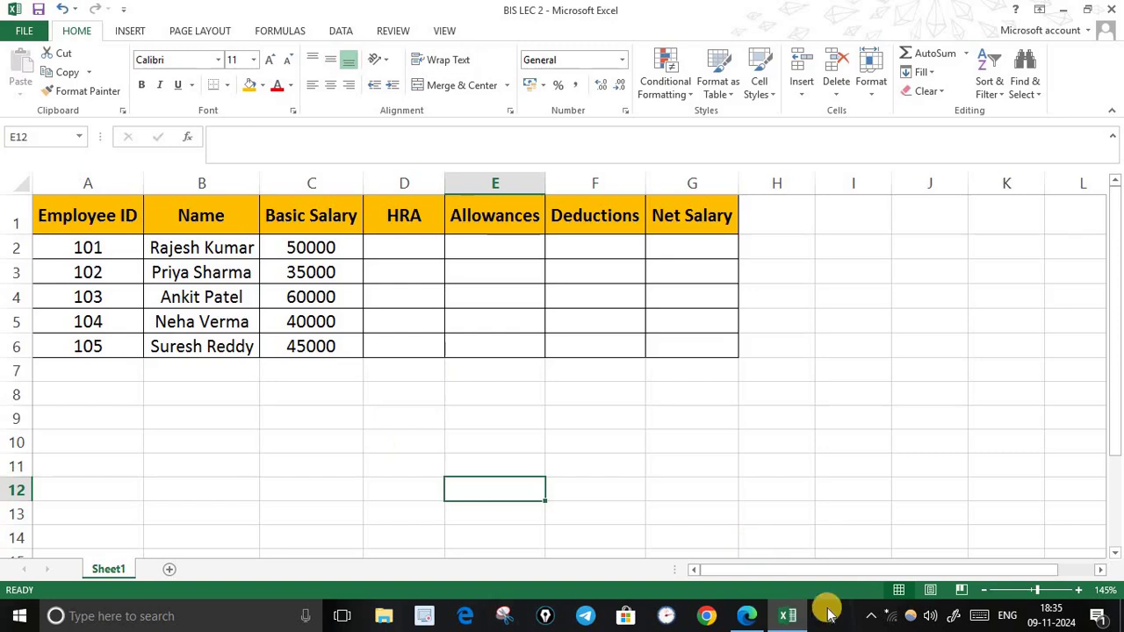
Step: Check the sample table in the instruction PDF in Edge, and format the Basic Salary values C2:C6 in Excel with two decimal places
{"action": "left_click", "coordinate": [745, 615]}
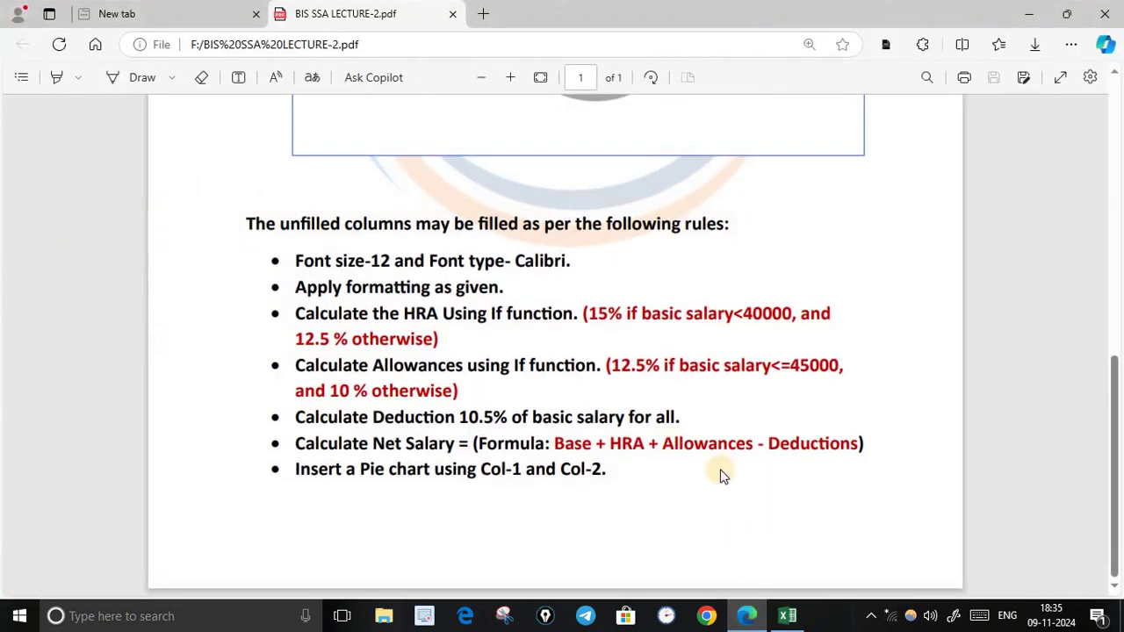
{"action": "scroll", "coordinate": [720, 469], "scroll_direction": "up", "scroll_amount": 2}
{"action": "scroll", "coordinate": [605, 354], "scroll_direction": "up", "scroll_amount": 6}
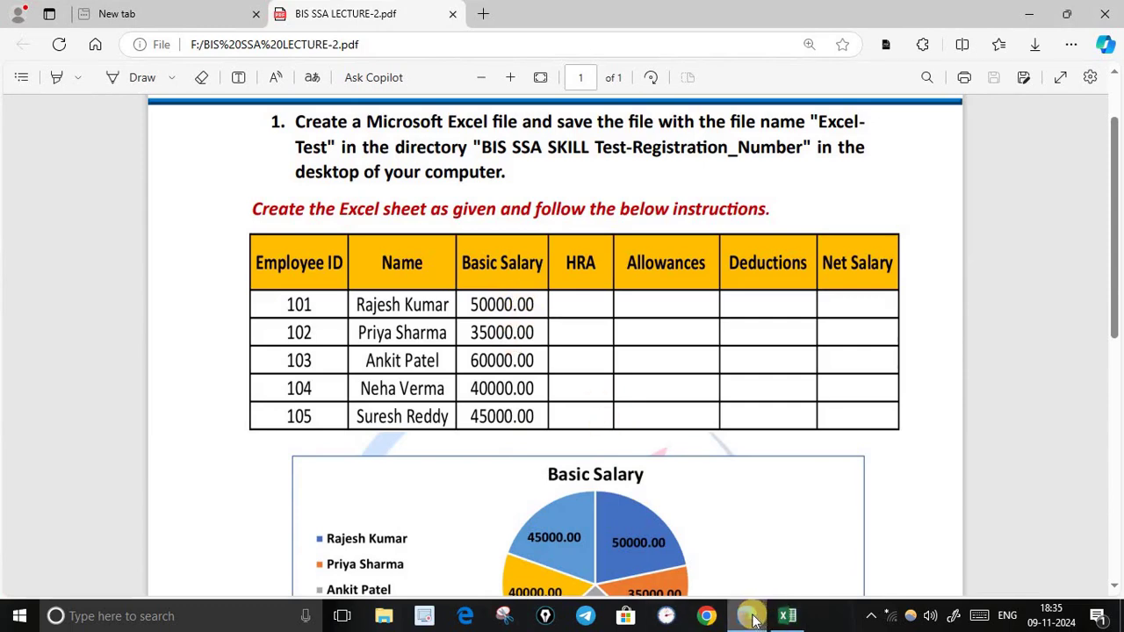
{"action": "left_click", "coordinate": [786, 616]}
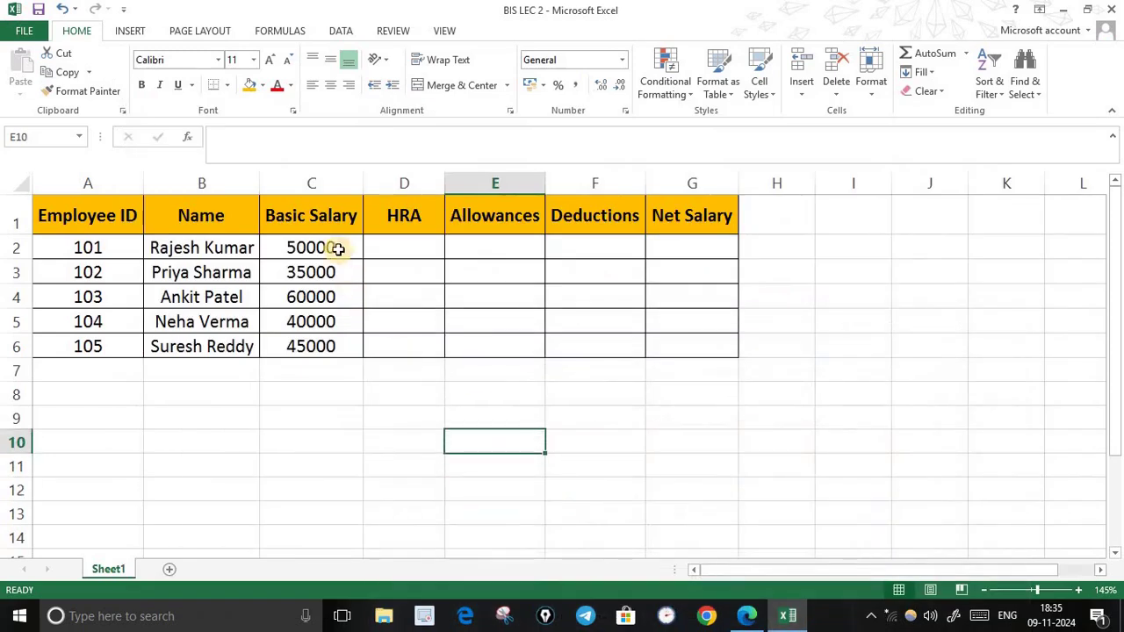
{"action": "left_click_drag", "start_coordinate": [333, 248], "coordinate": [325, 344]}
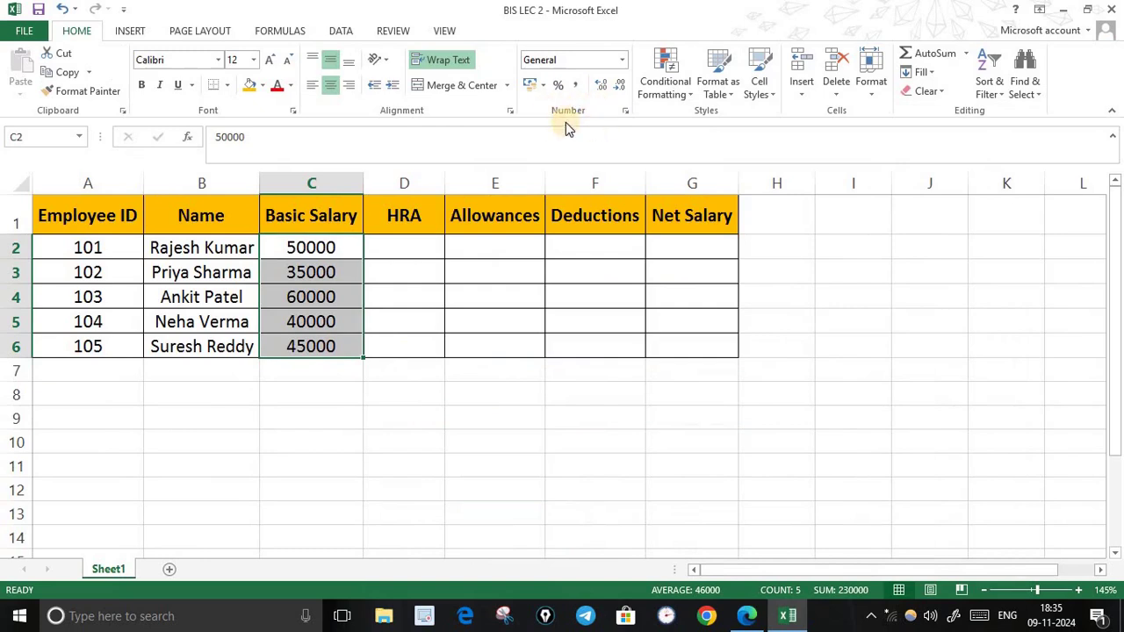
{"action": "left_click", "coordinate": [603, 85]}
{"action": "left_click", "coordinate": [602, 85]}
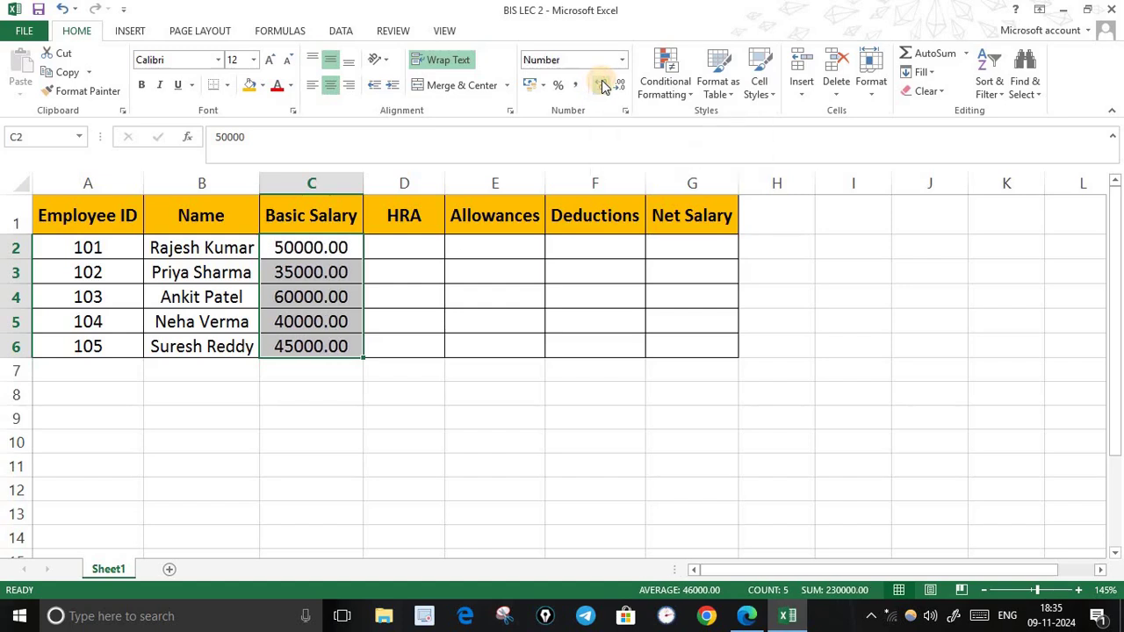
{"action": "left_click", "coordinate": [407, 441]}
Step: Start an IF formula in D2 of the HRA column with C2<40000 as the logical test
{"action": "left_click", "coordinate": [430, 251]}
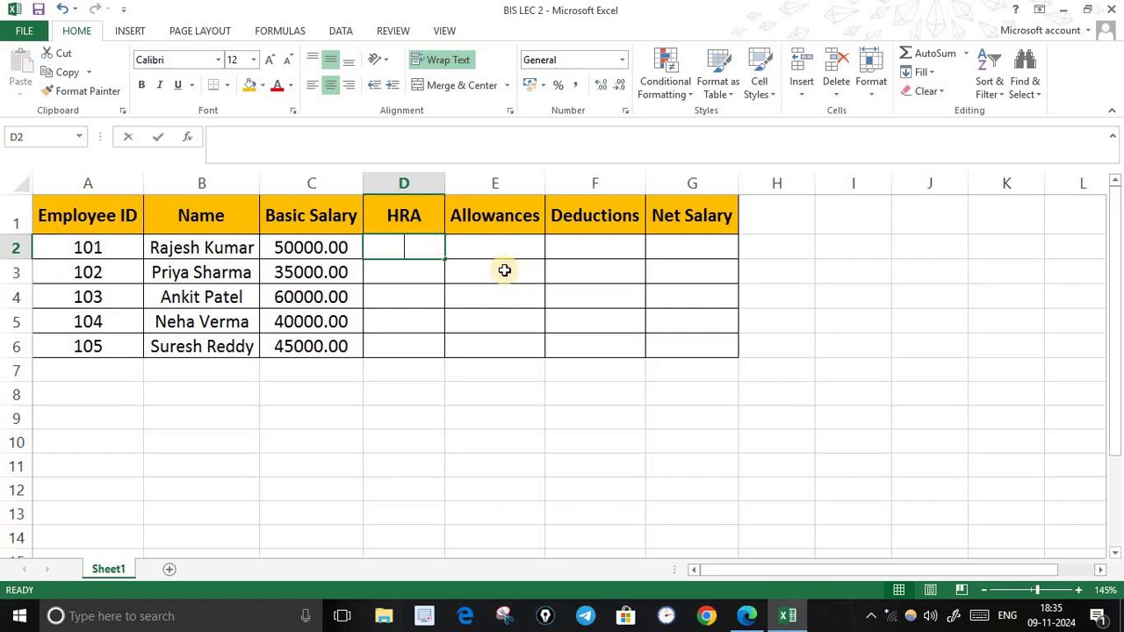
{"action": "type", "text": "="}
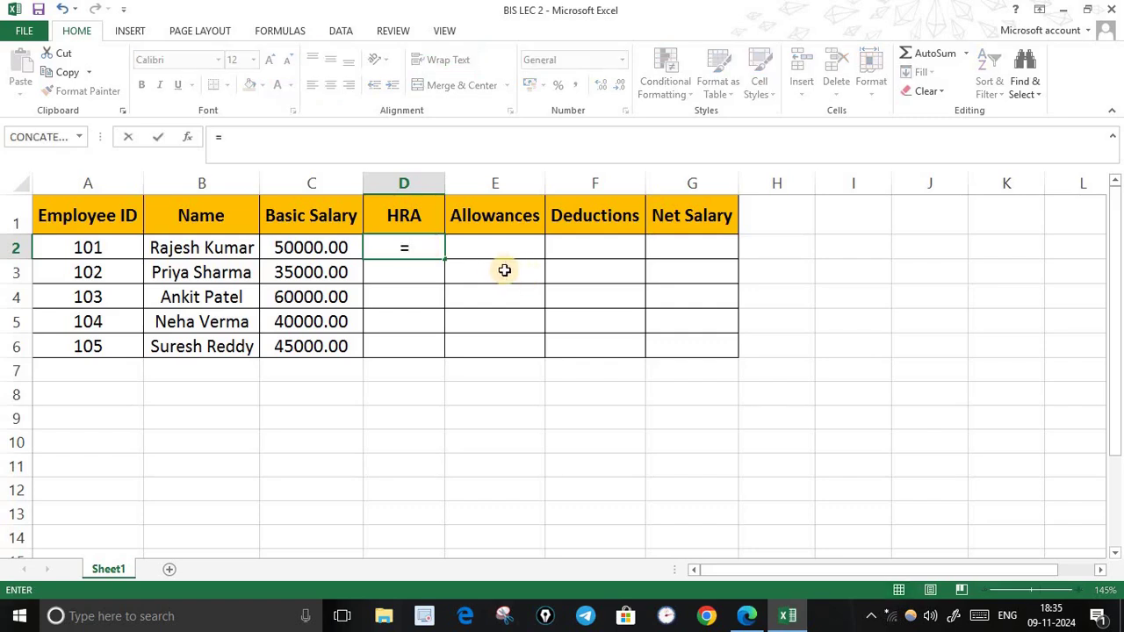
{"action": "type", "text": "if"}
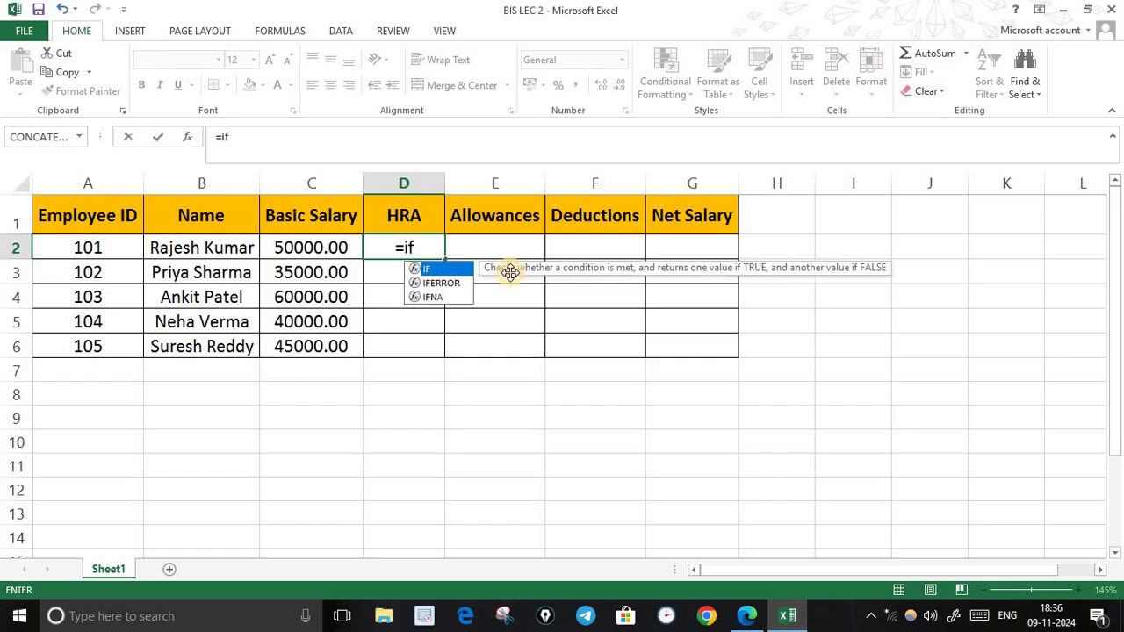
{"action": "double_click", "coordinate": [427, 268]}
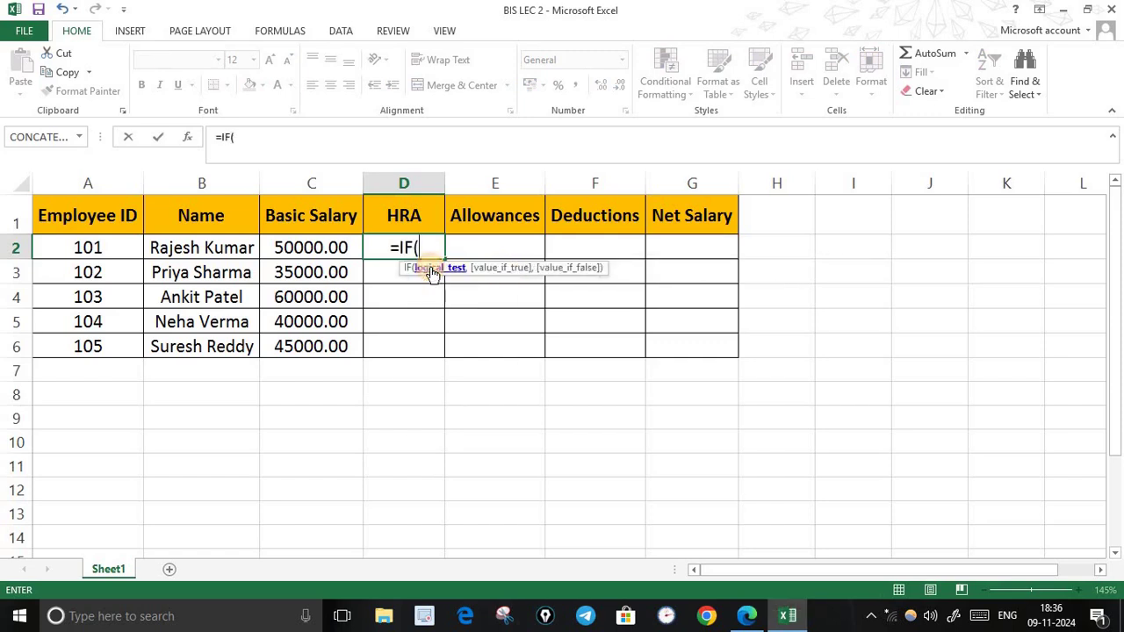
{"action": "left_click", "coordinate": [334, 247]}
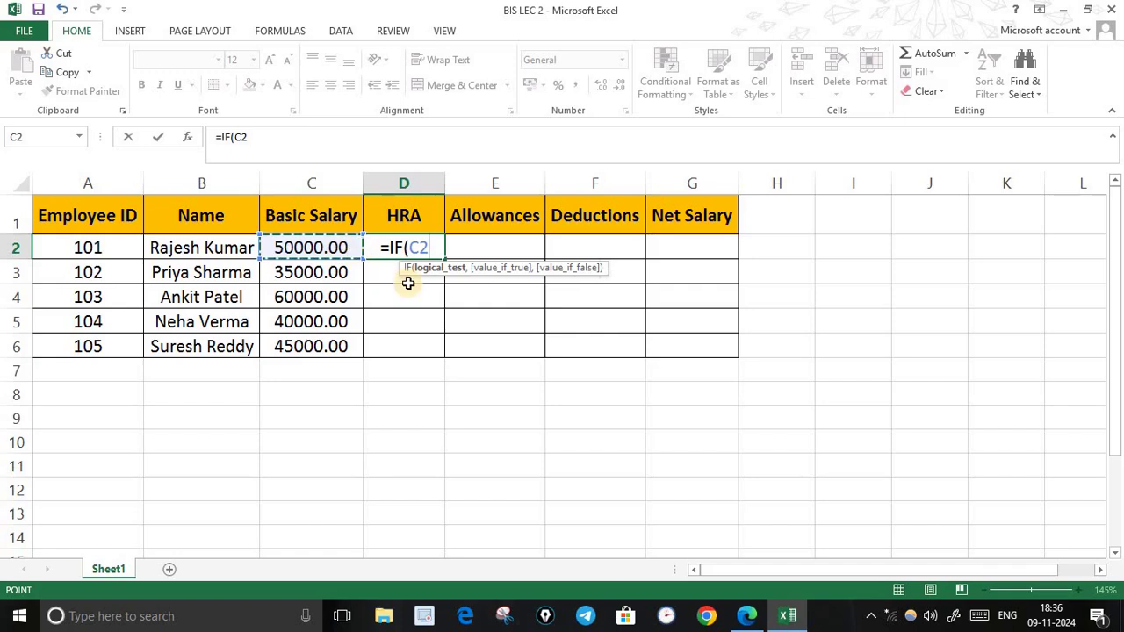
{"action": "type", "text": "<"}
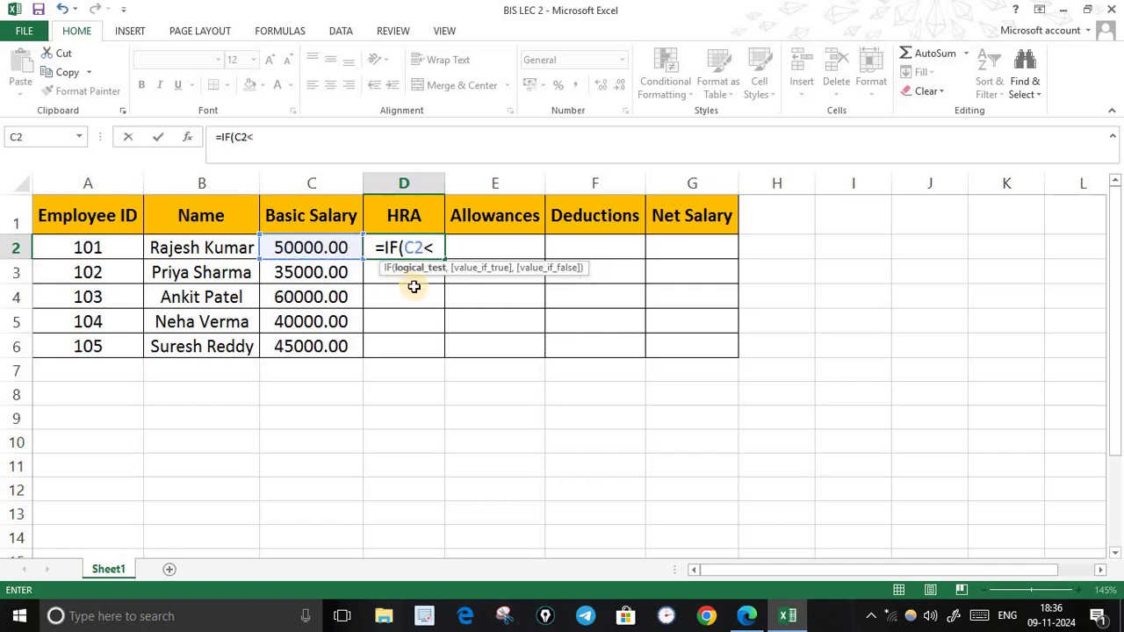
{"action": "type", "text": "40000"}
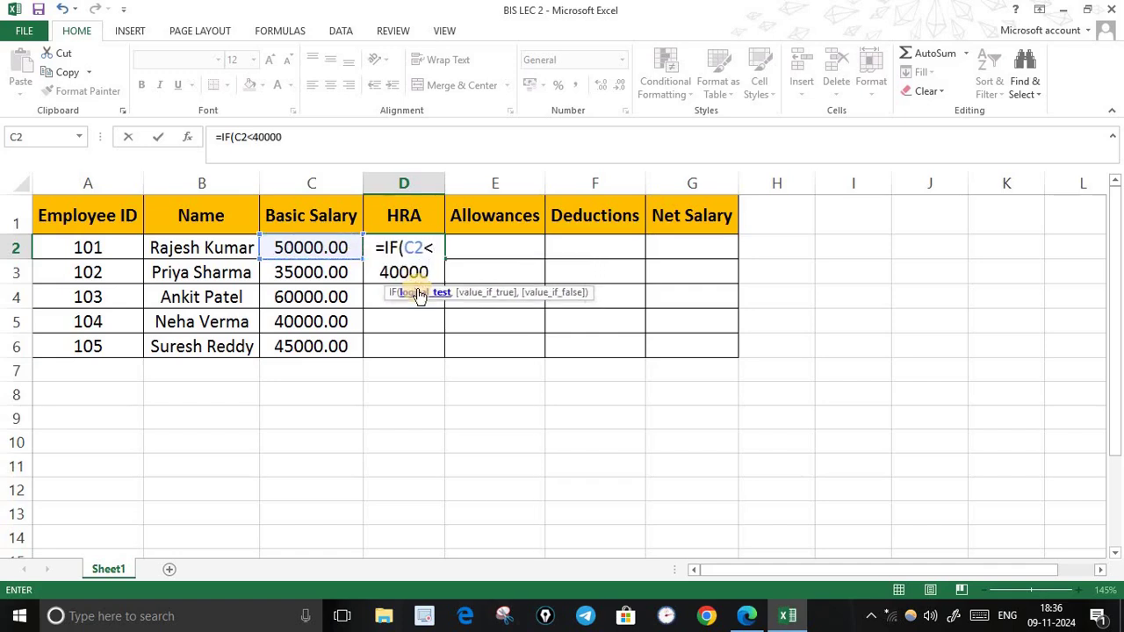
{"action": "type", "text": ","}
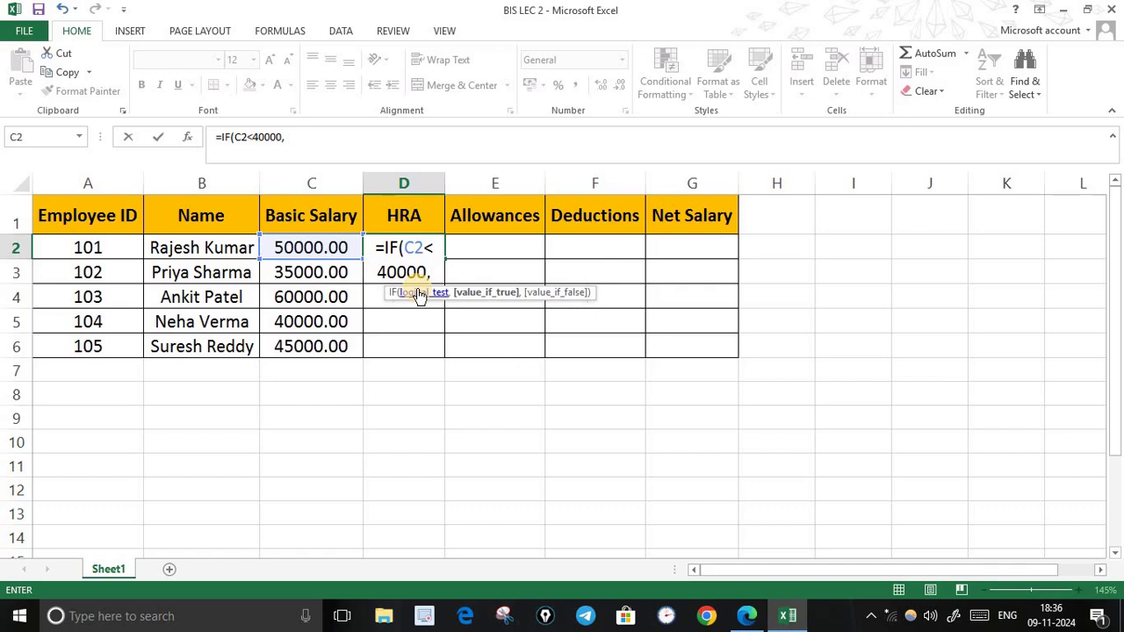
Step: Complete the HRA formula in D2 with C2*15% as the true value and C2*12.5% as the false value
{"action": "left_click", "coordinate": [313, 250]}
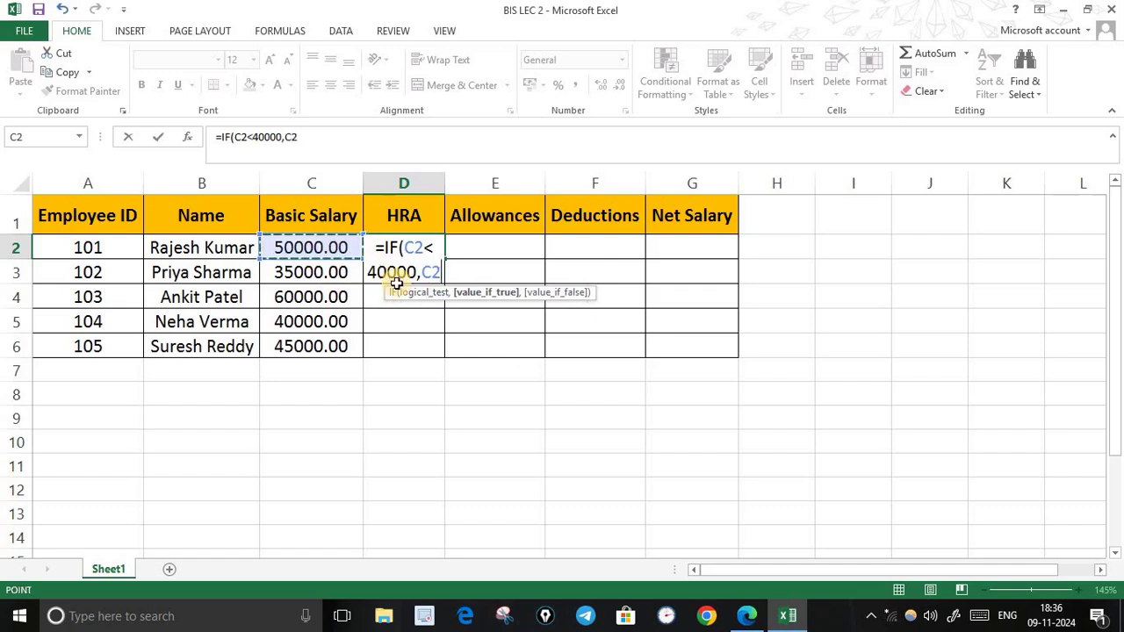
{"action": "type", "text": "*15%"}
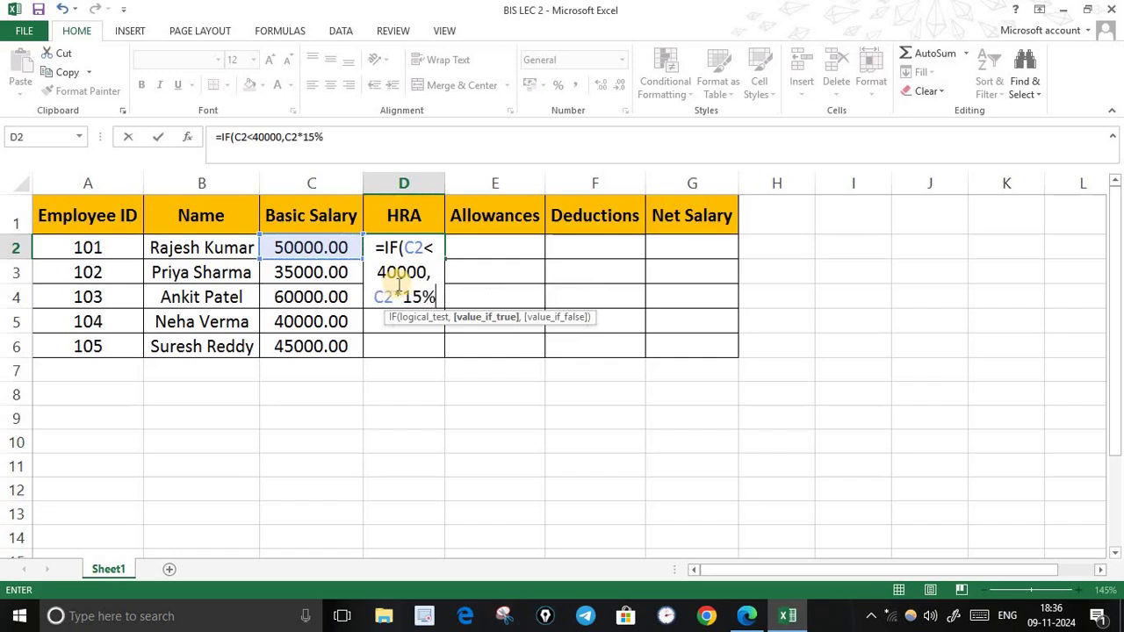
{"action": "type", "text": ","}
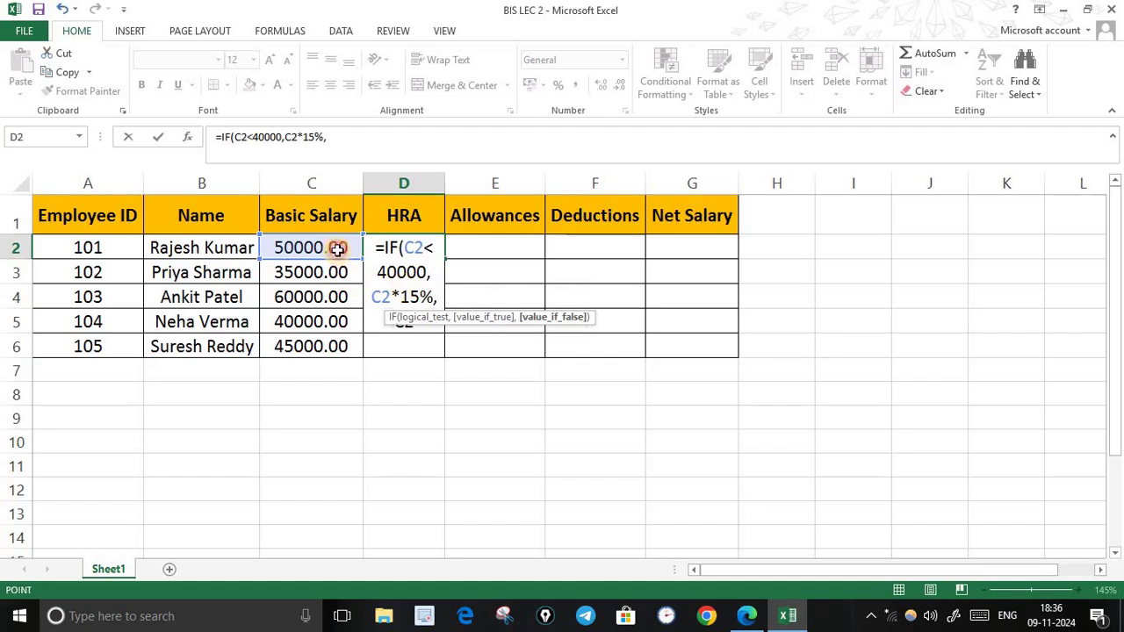
{"action": "left_click", "coordinate": [339, 248]}
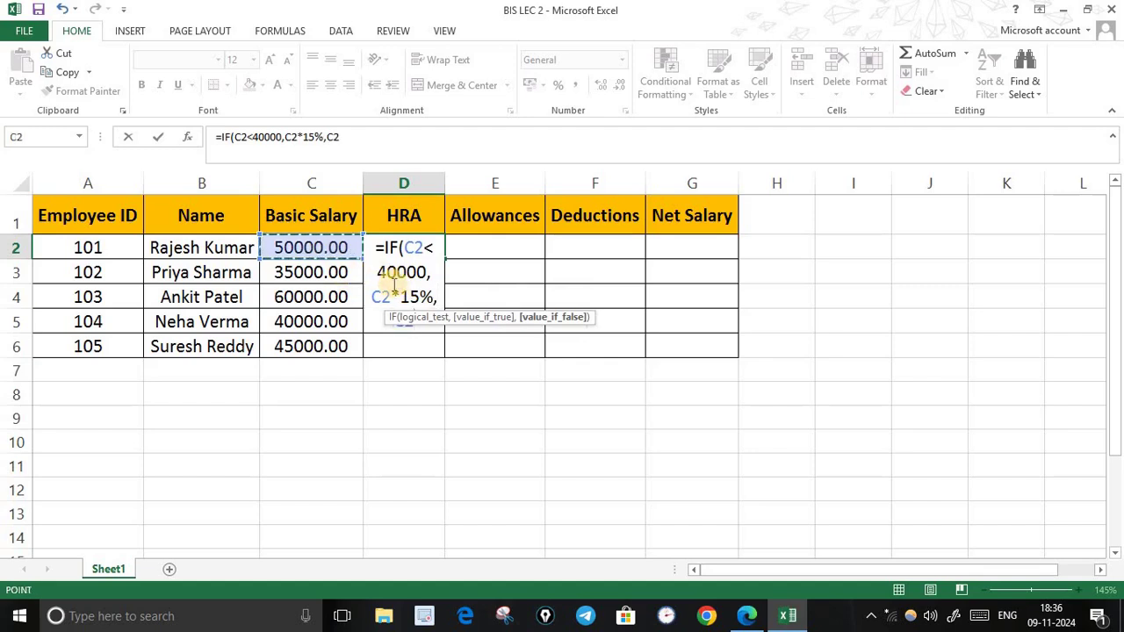
{"action": "type", "text": "*"}
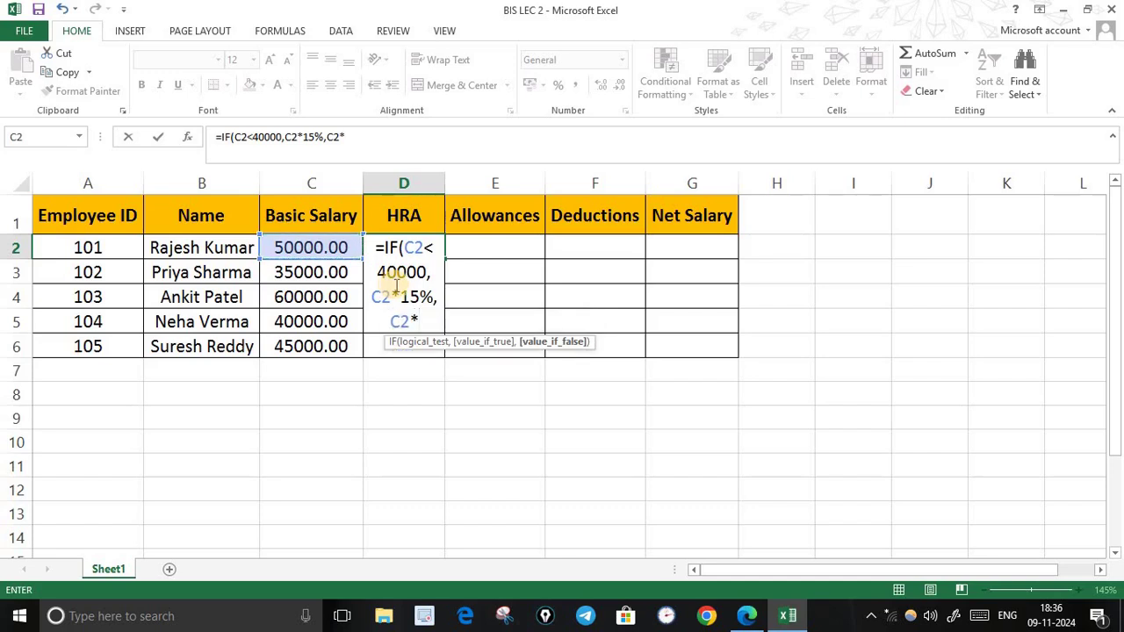
{"action": "type", "text": "12.5"}
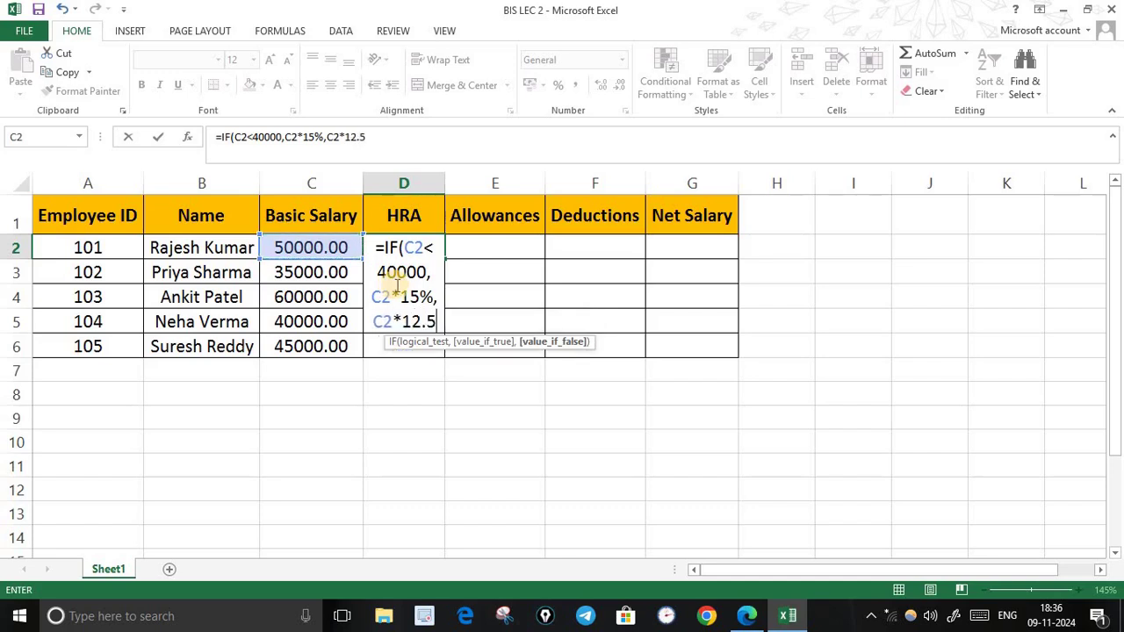
{"action": "type", "text": "%"}
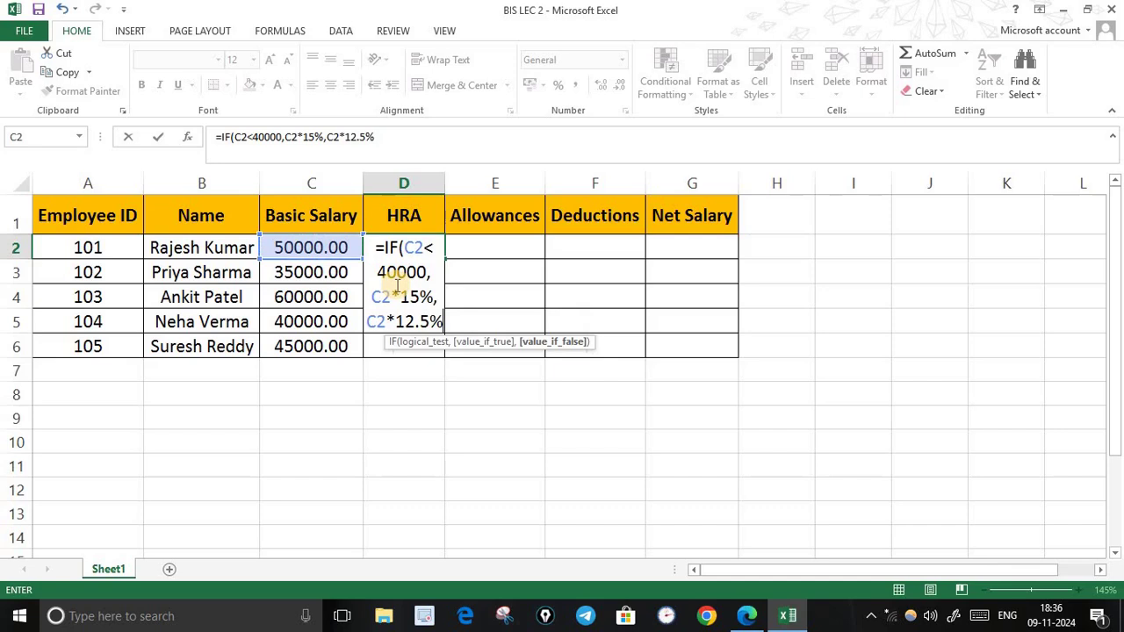
{"action": "type", "text": ")"}
{"action": "key", "text": "Return"}
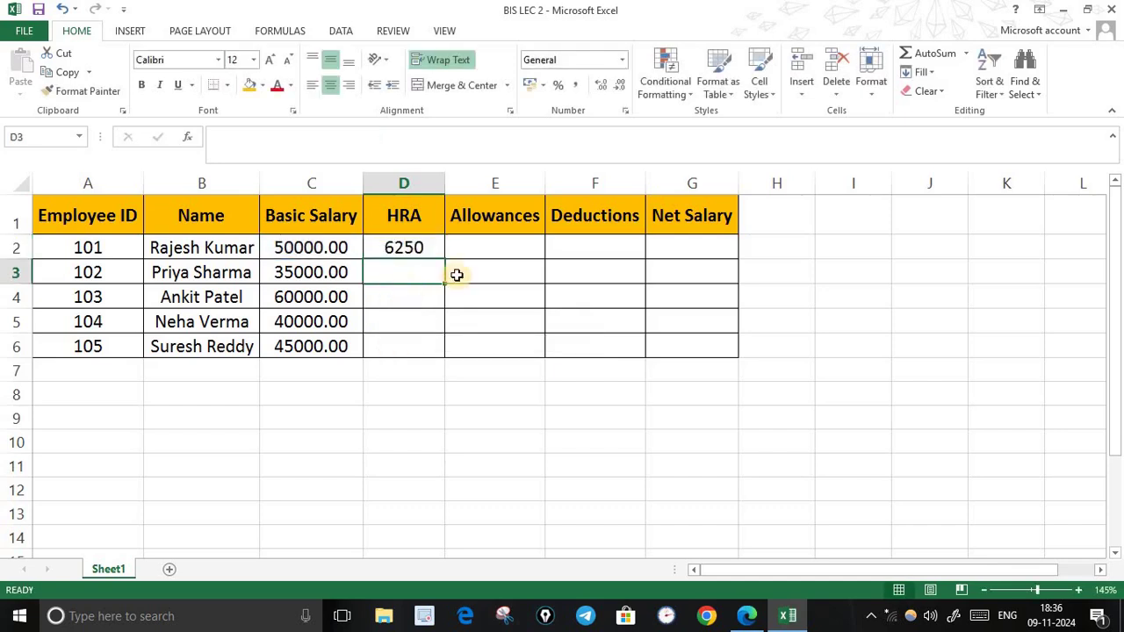
Step: Fill the HRA formula from D2 down through D6
{"action": "left_click", "coordinate": [428, 254]}
{"action": "left_click_drag", "start_coordinate": [444, 258], "coordinate": [445, 360]}
{"action": "left_click", "coordinate": [532, 453]}
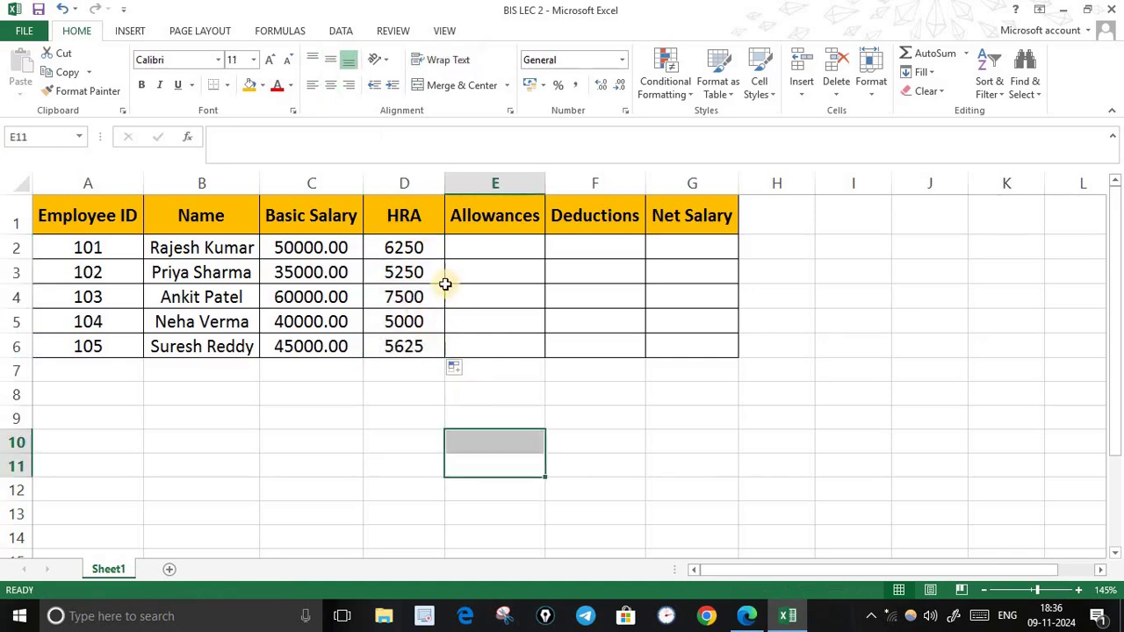
Step: Check the Allowances rule in the instruction PDF in Edge, and start an IF formula in Excel cell E2 with C2<=45000 as the logical test
{"action": "left_click", "coordinate": [488, 251]}
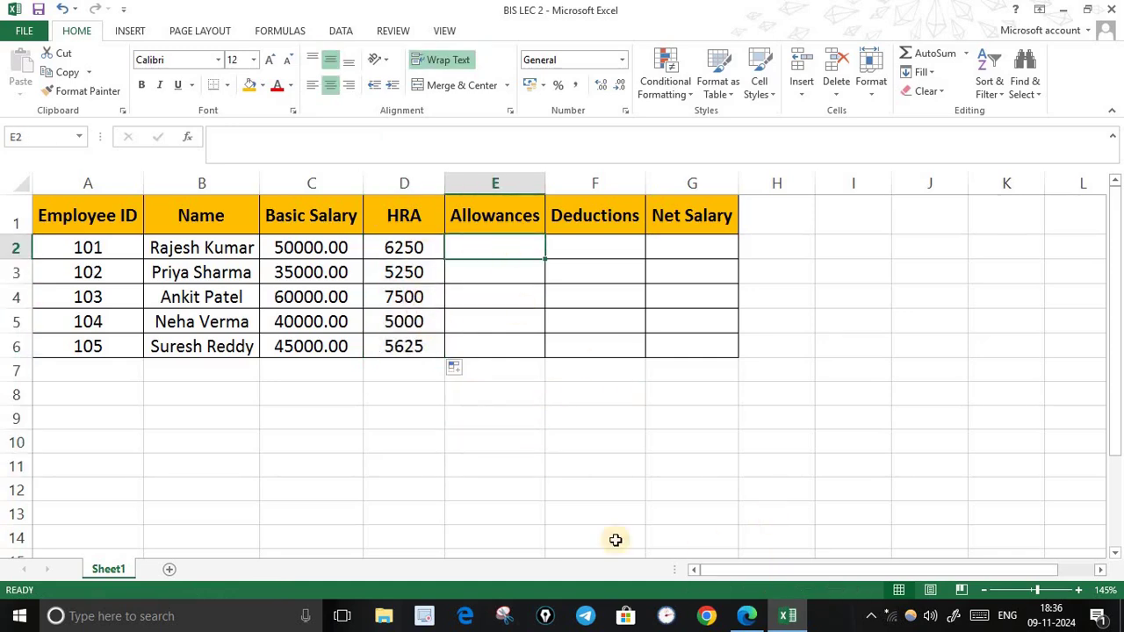
{"action": "left_click", "coordinate": [749, 604]}
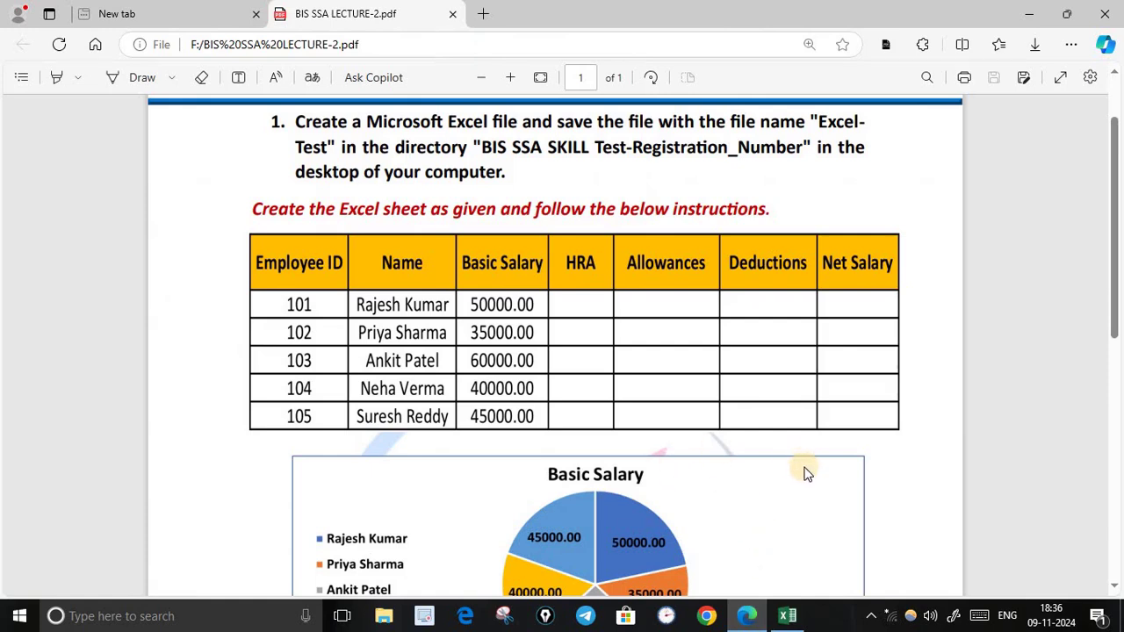
{"action": "scroll", "coordinate": [802, 472], "scroll_direction": "down", "scroll_amount": 8}
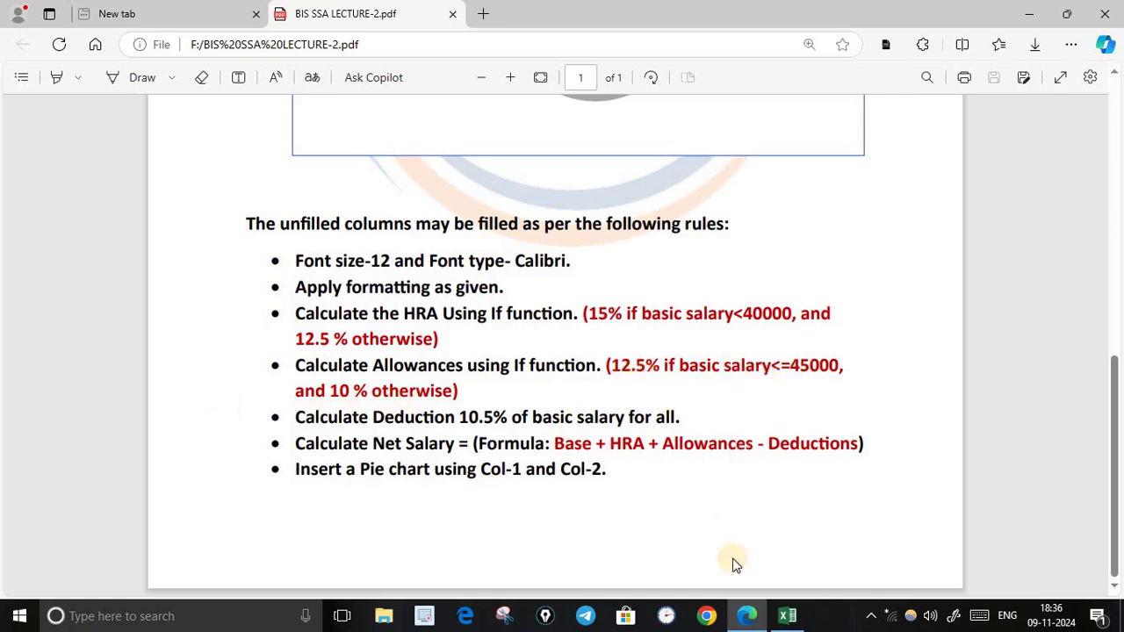
{"action": "left_click", "coordinate": [787, 615]}
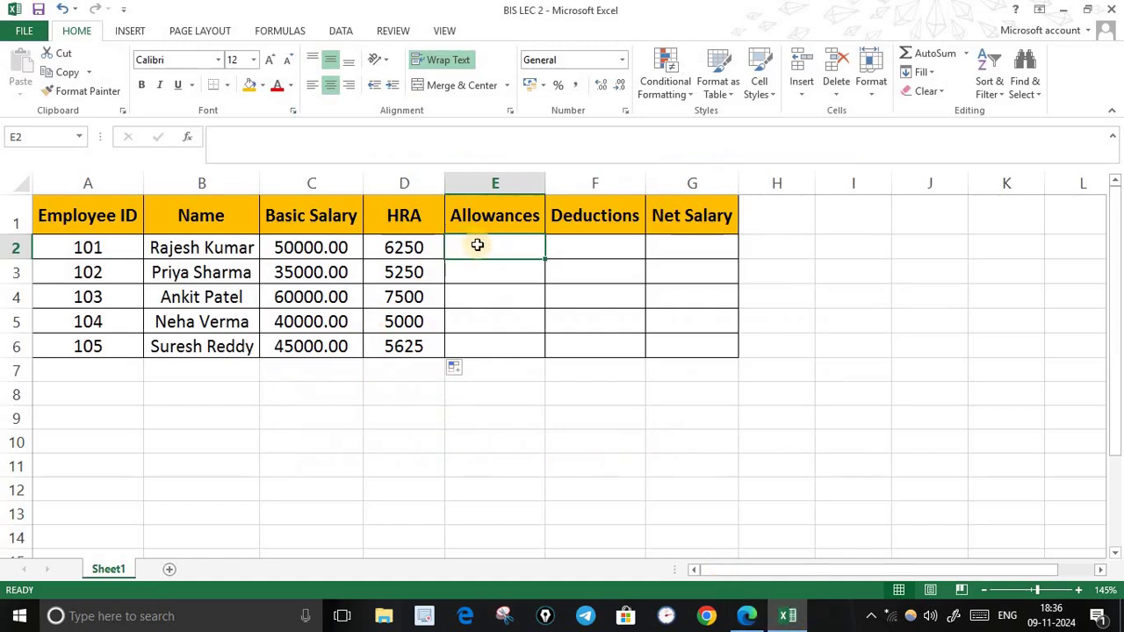
{"action": "type", "text": "="}
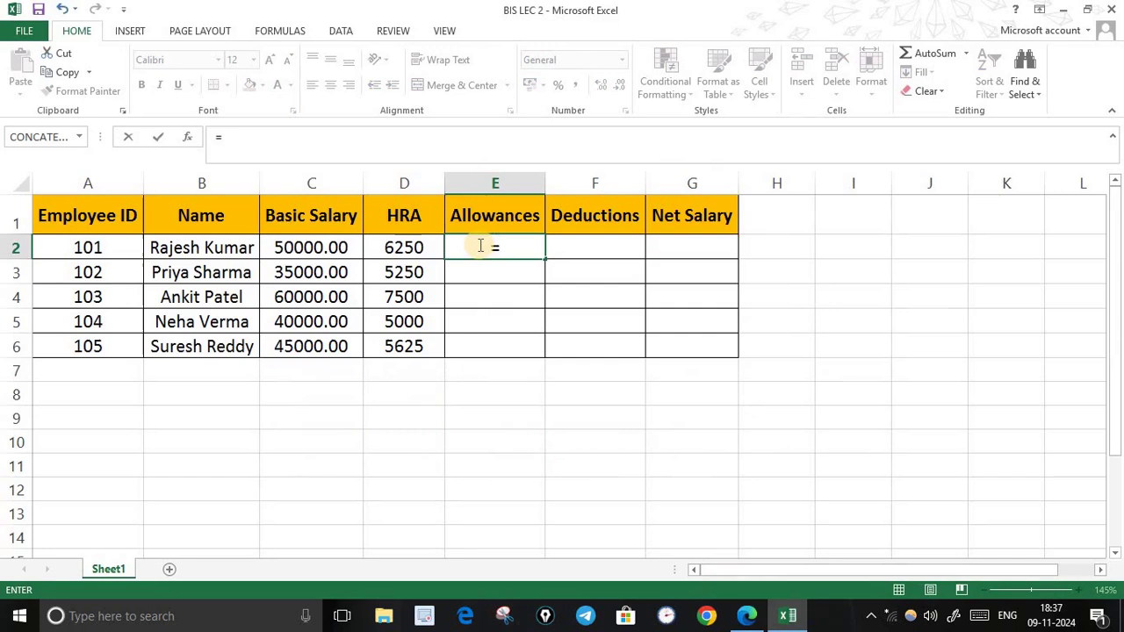
{"action": "type", "text": "if"}
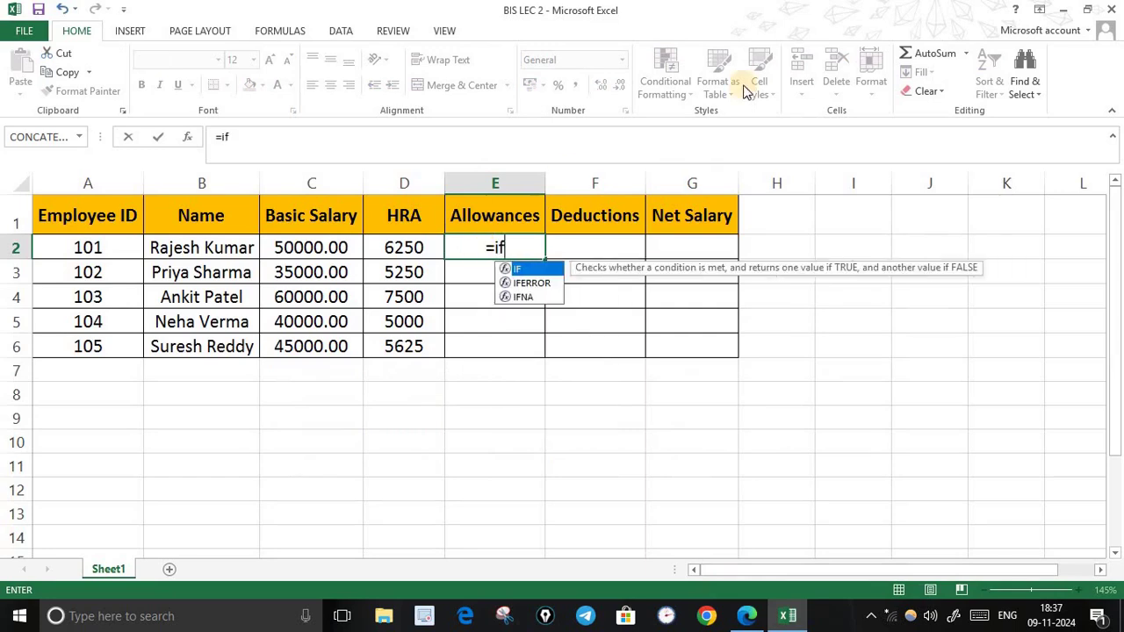
{"action": "double_click", "coordinate": [518, 268]}
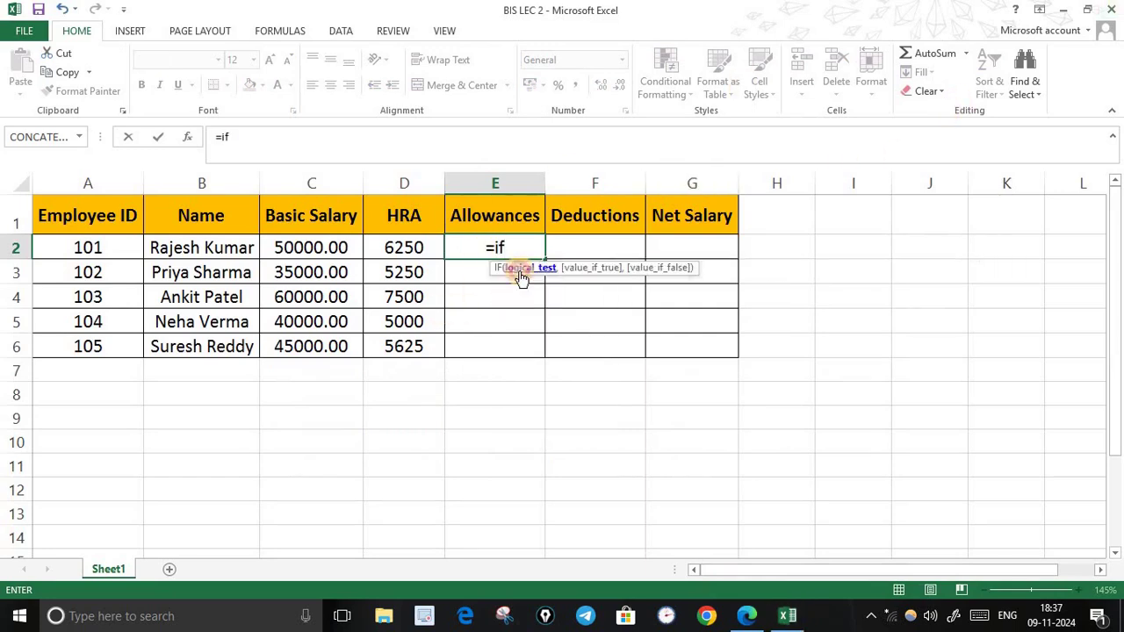
{"action": "left_click", "coordinate": [329, 247]}
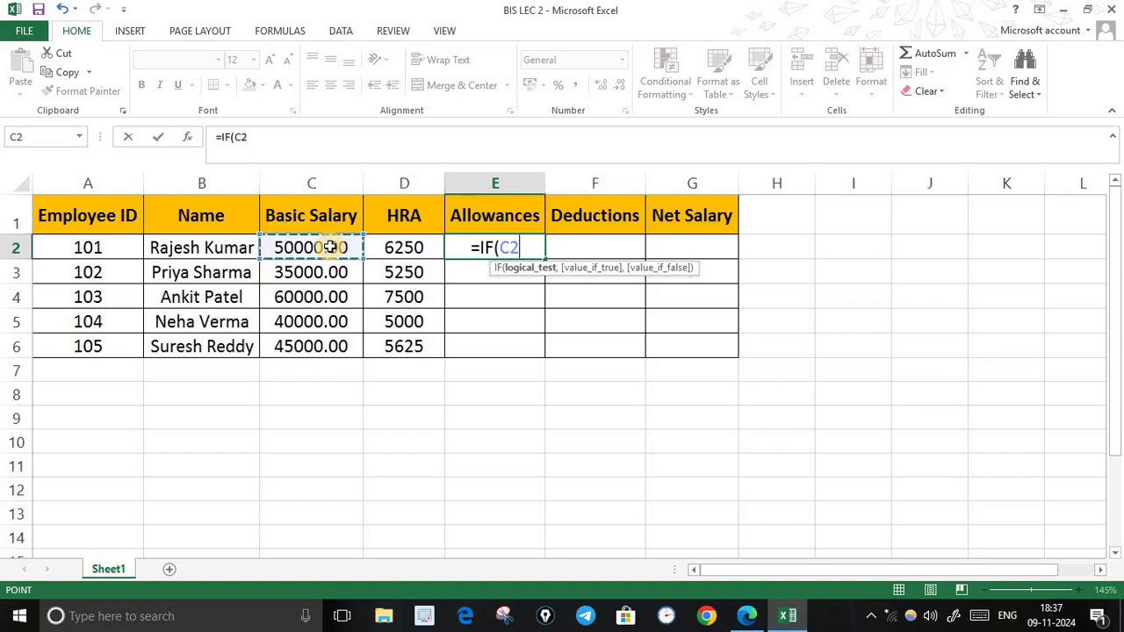
{"action": "type", "text": "<="}
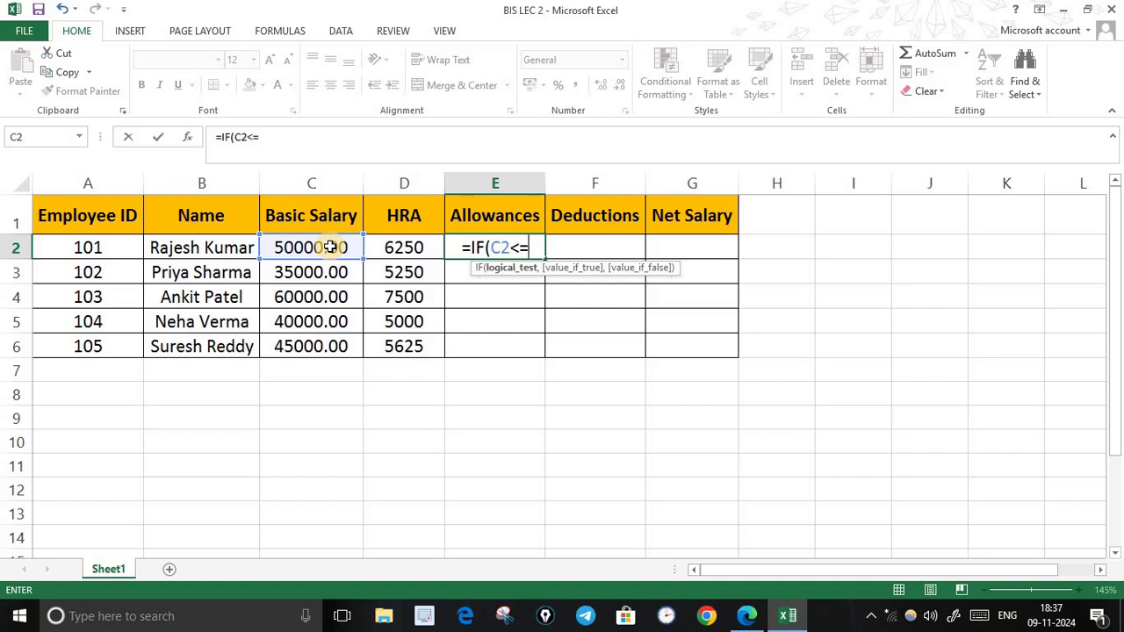
{"action": "type", "text": "45000"}
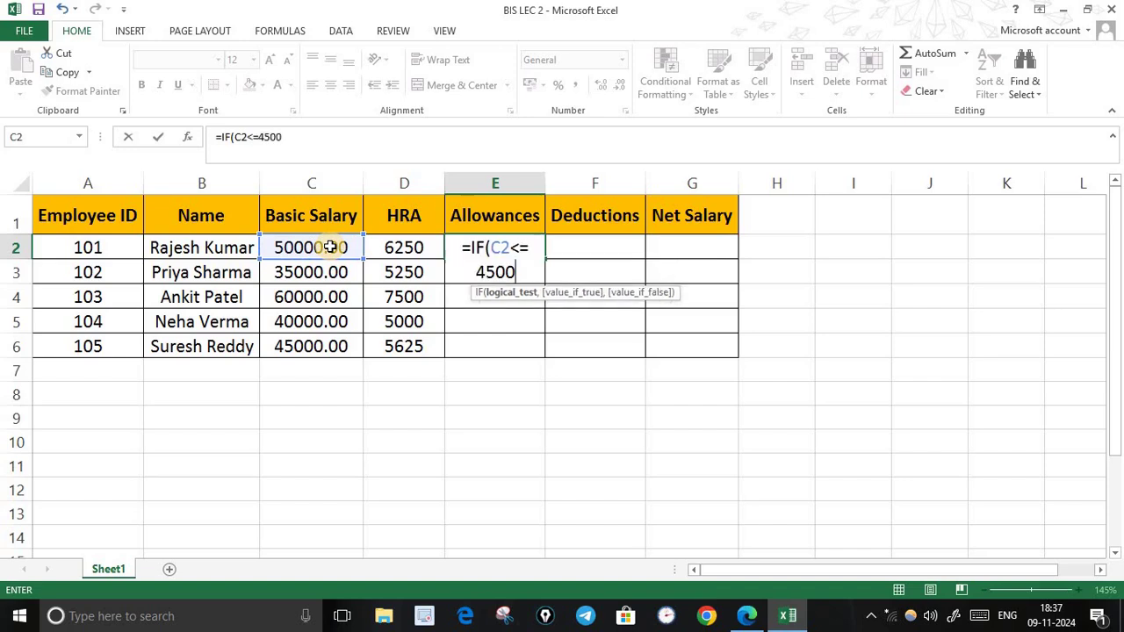
{"action": "left_click", "coordinate": [747, 616]}
{"action": "left_click", "coordinate": [788, 615]}
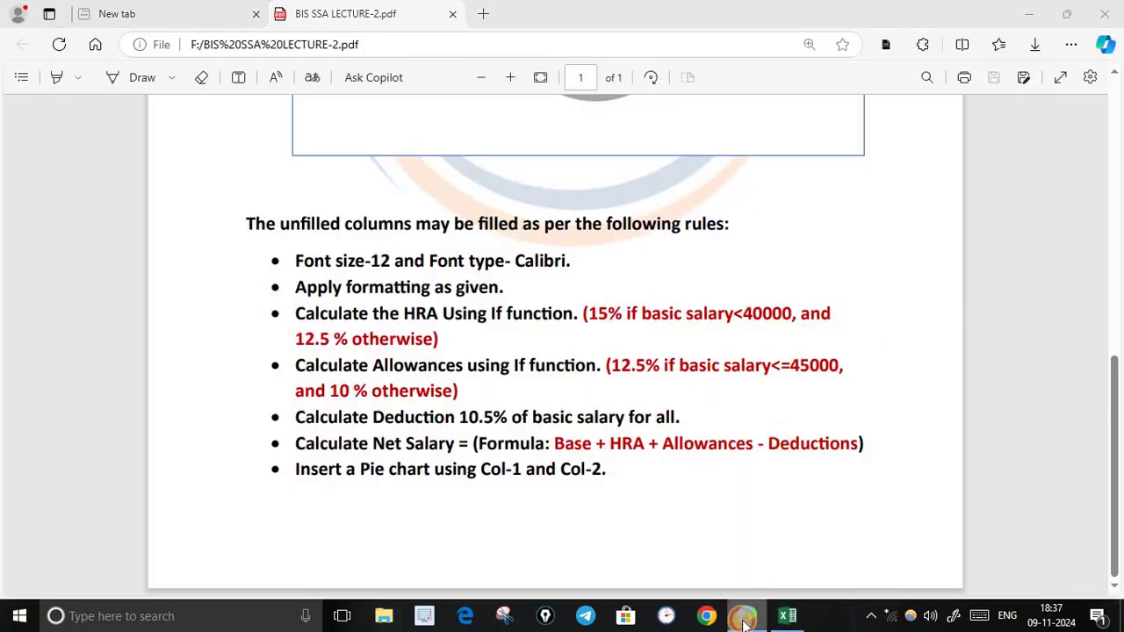
{"action": "left_click", "coordinate": [538, 273]}
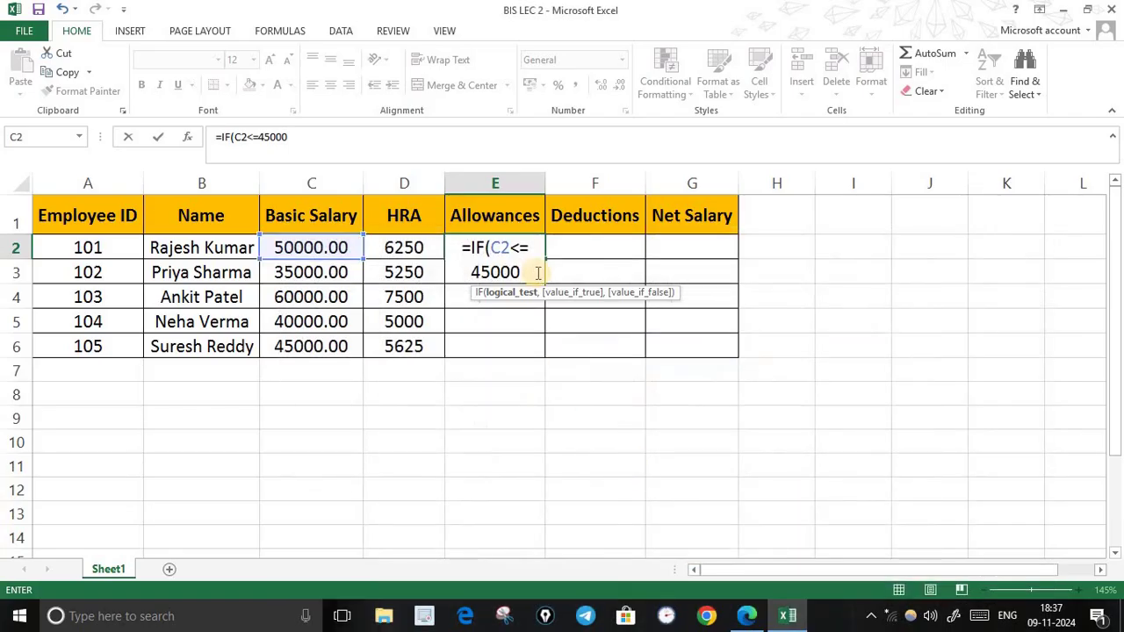
Step: Complete the Allowances formula in E2 with C2*12.5% as the true value and C2*10% as the false value, rechecking the PDF rule in Edge
{"action": "type", "text": ","}
{"action": "left_click", "coordinate": [334, 249]}
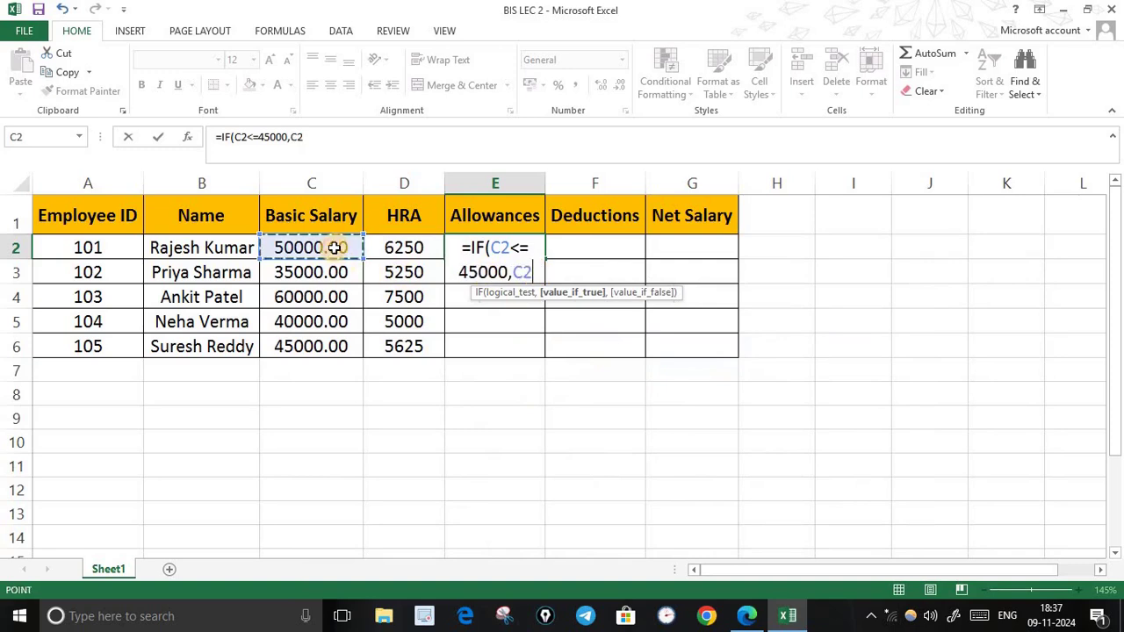
{"action": "left_click", "coordinate": [746, 615]}
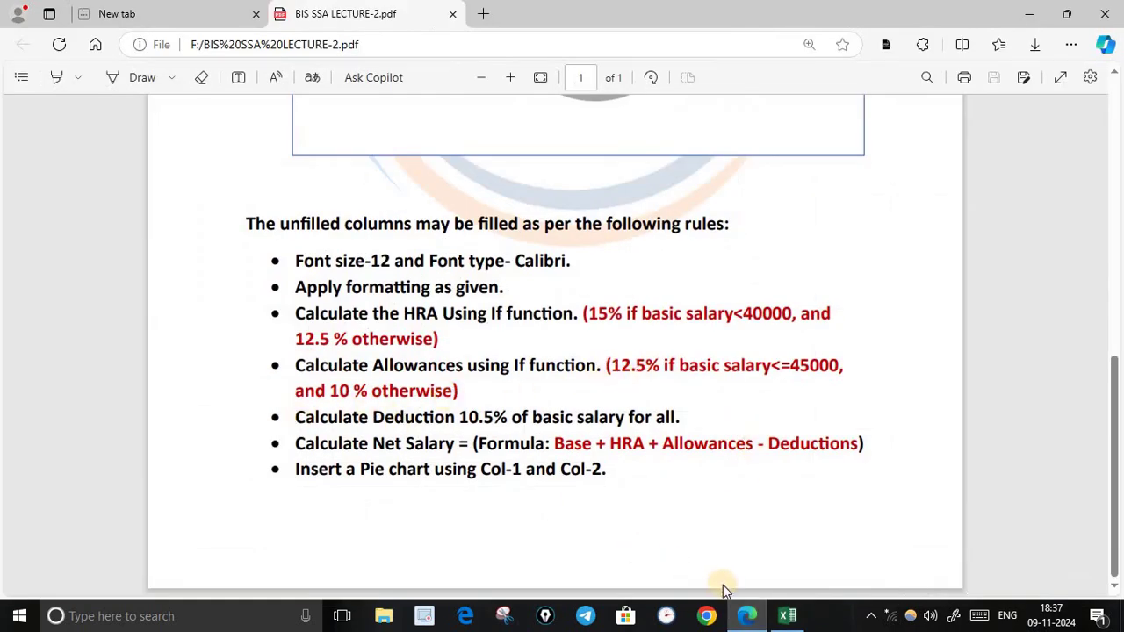
{"action": "left_click", "coordinate": [787, 615]}
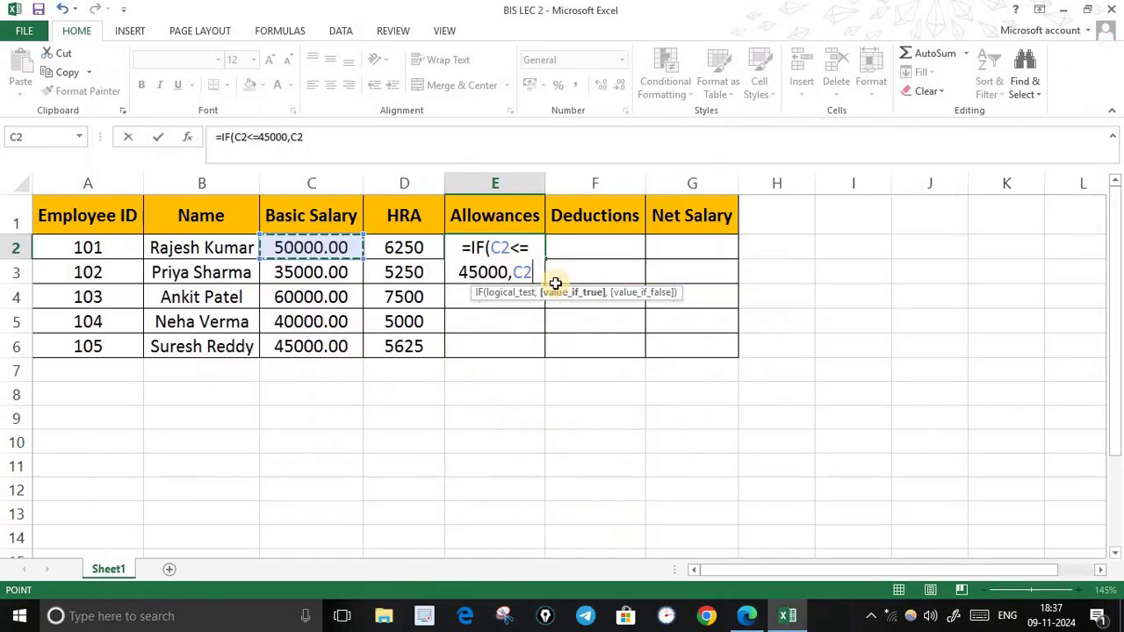
{"action": "type", "text": "*12.5"}
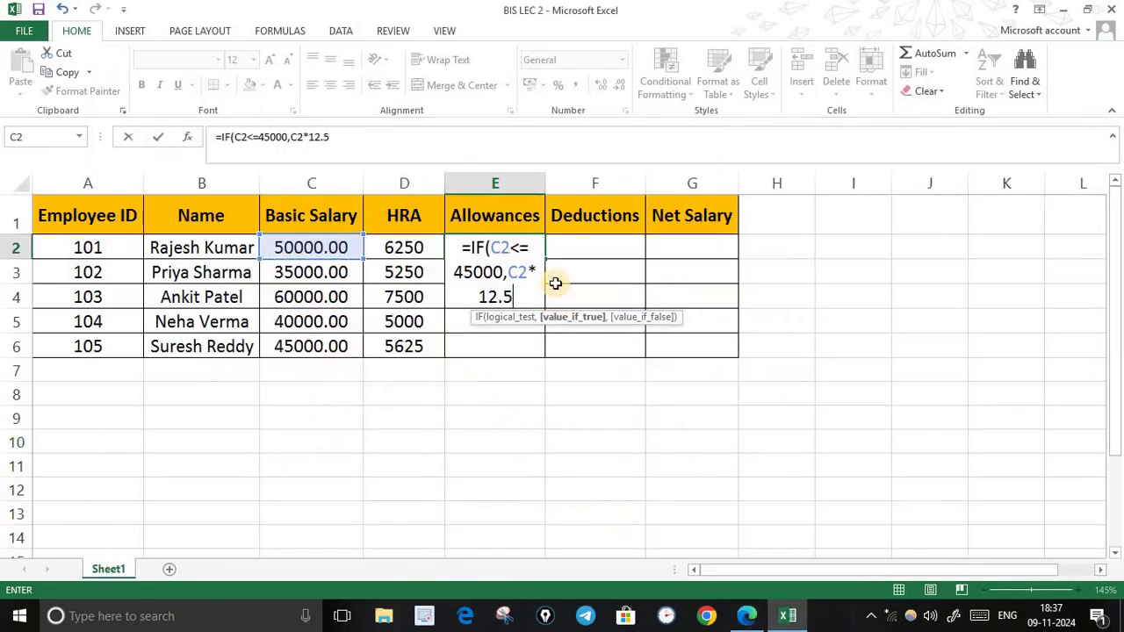
{"action": "type", "text": "%,"}
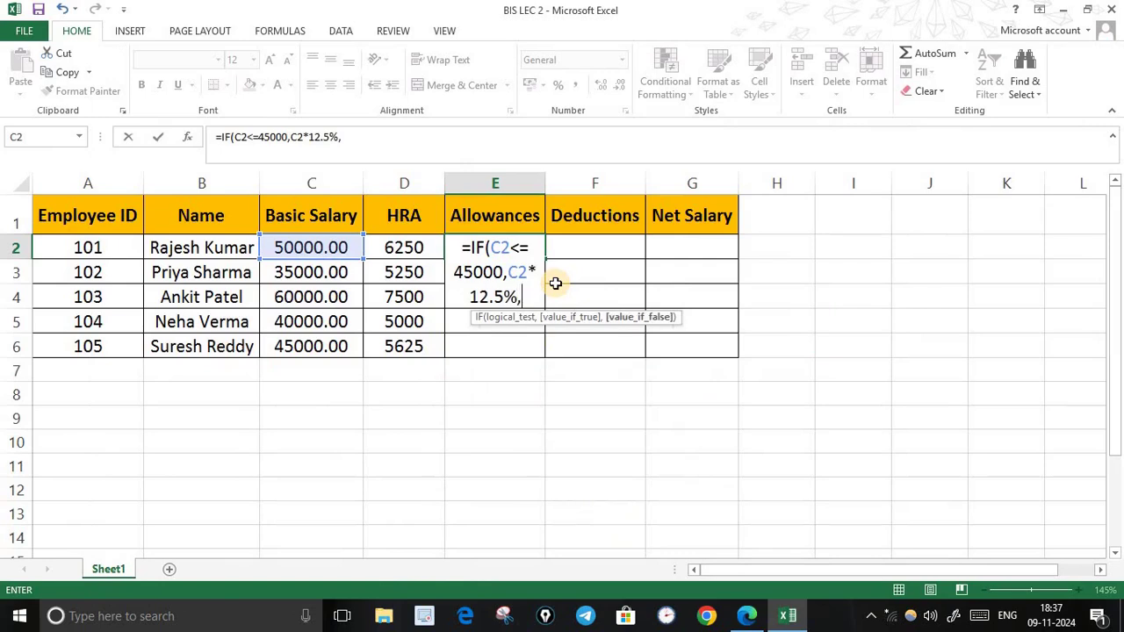
{"action": "left_click", "coordinate": [333, 248]}
{"action": "type", "text": "*"}
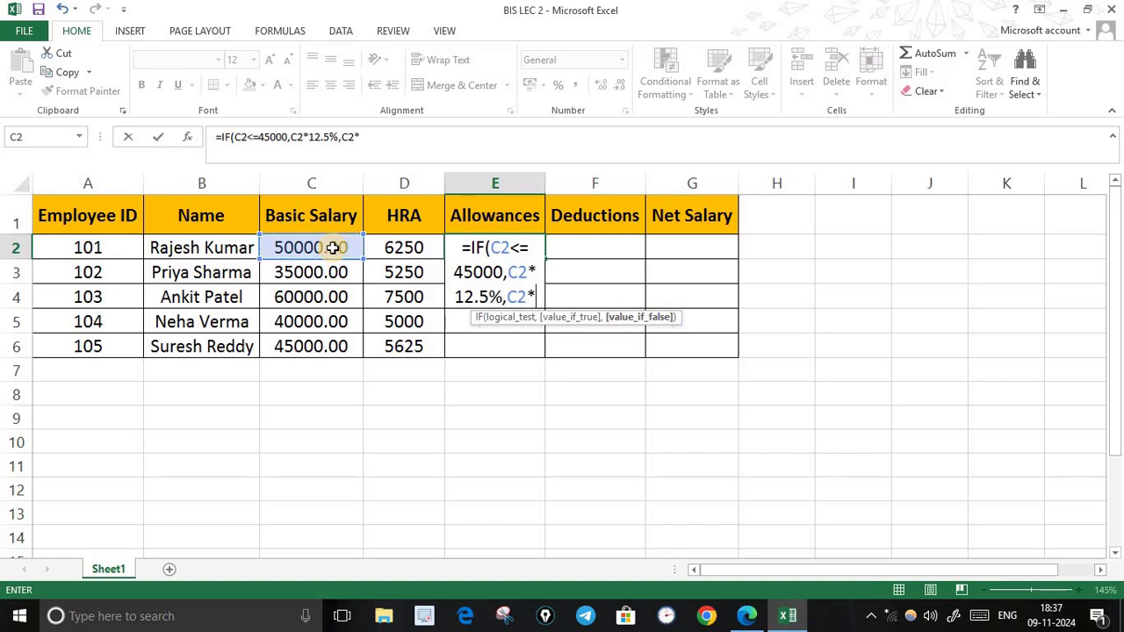
{"action": "type", "text": "10"}
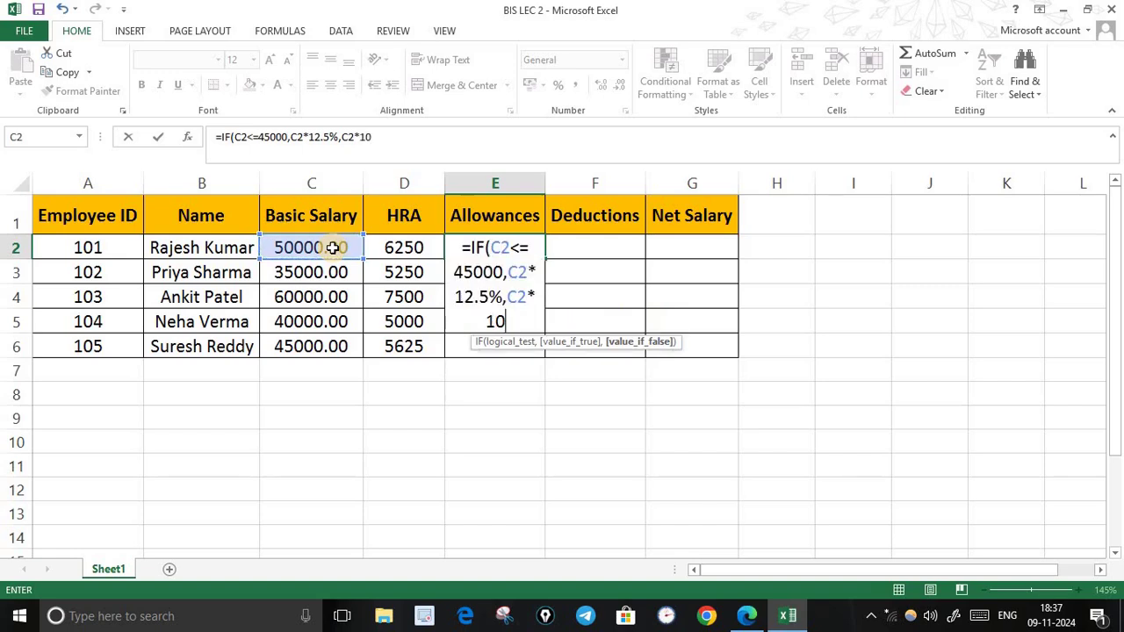
{"action": "type", "text": "%)"}
{"action": "key", "text": "Return"}
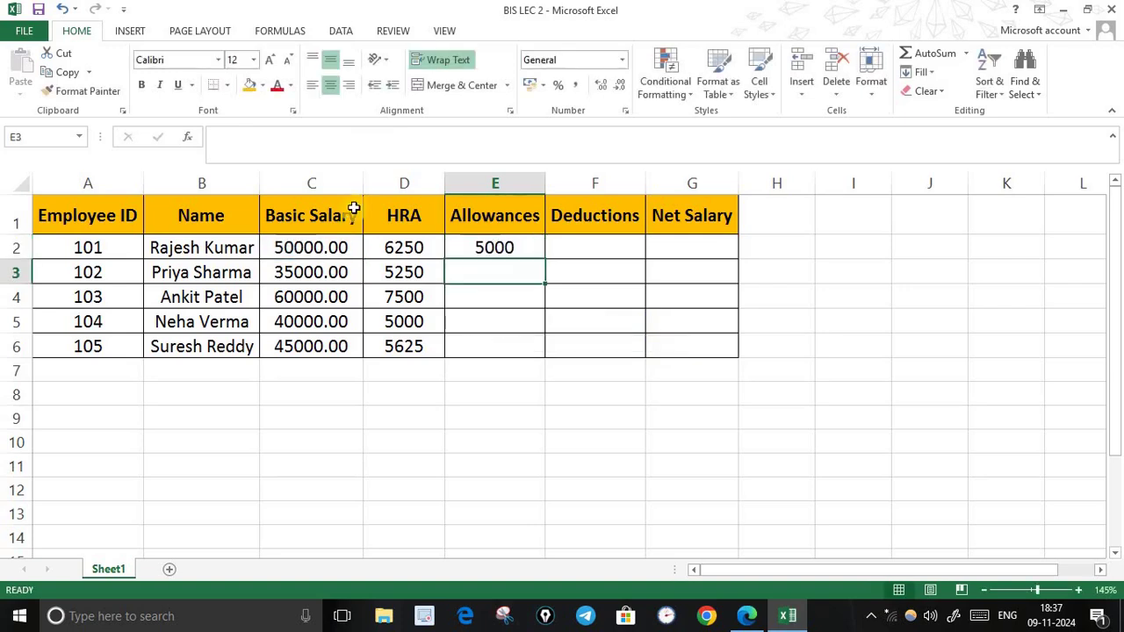
Step: Fill the Allowances formula from E2 down through E6
{"action": "left_click", "coordinate": [502, 247]}
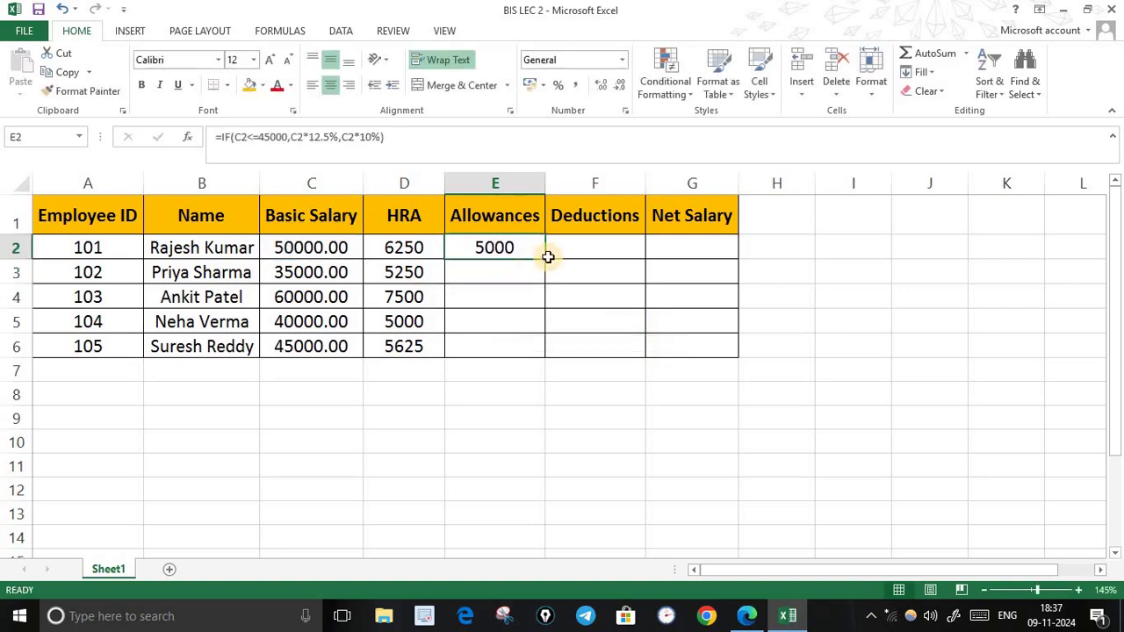
{"action": "left_click_drag", "start_coordinate": [547, 260], "coordinate": [544, 354]}
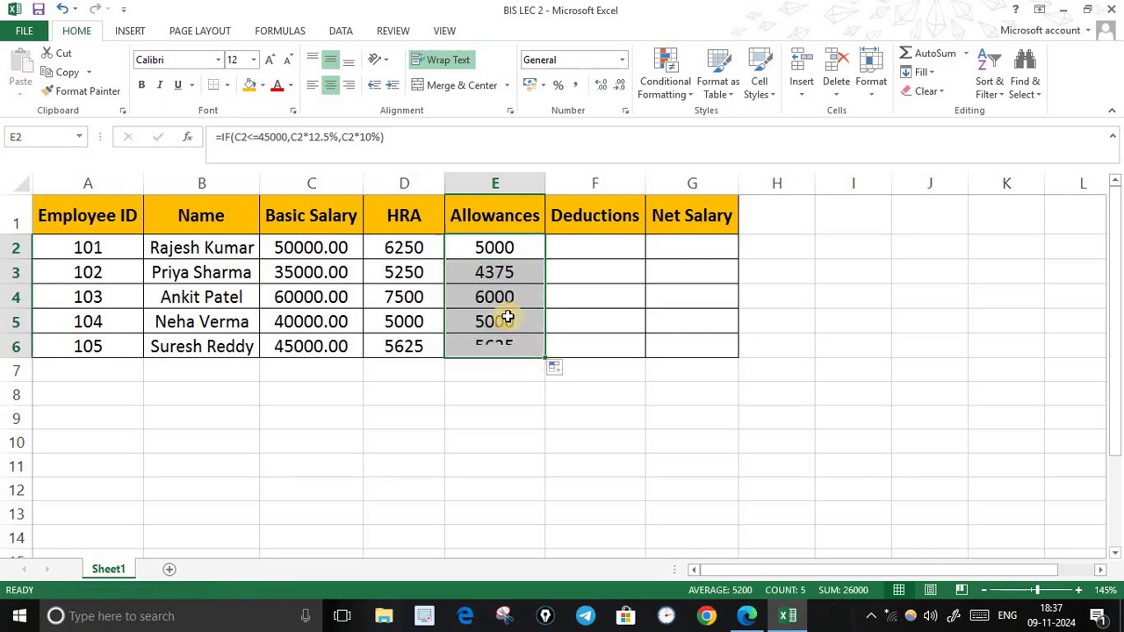
{"action": "left_click", "coordinate": [535, 421]}
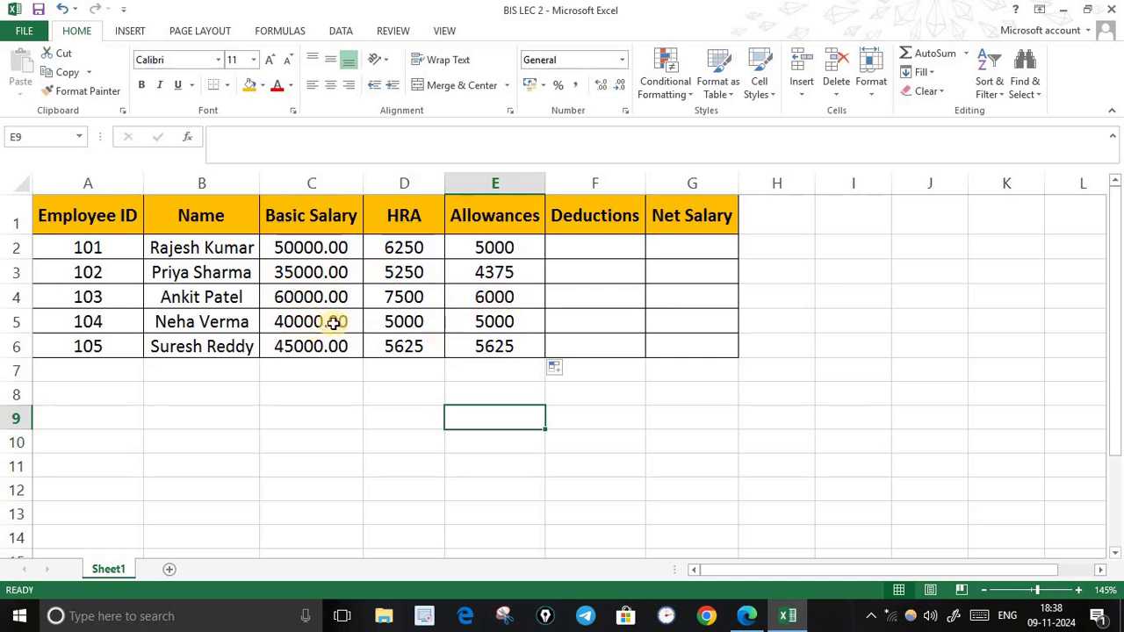
Step: Compare the basic salary conditions of the HRA and Allowances rules in the instruction PDF in Edge
{"action": "left_click", "coordinate": [746, 618]}
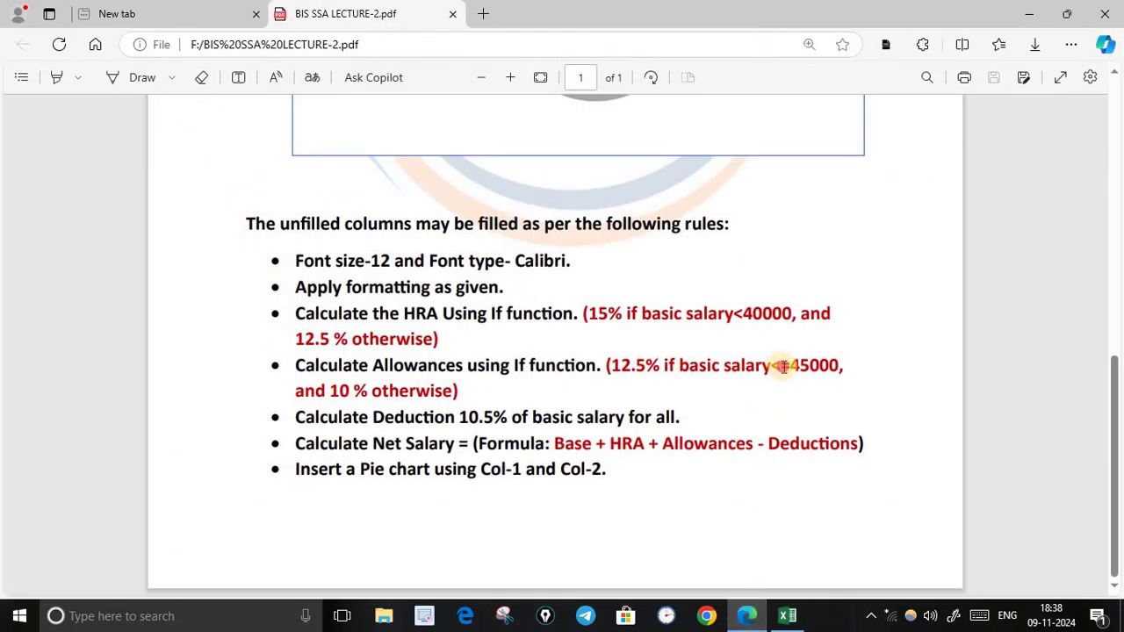
{"action": "double_click", "coordinate": [784, 367]}
{"action": "double_click", "coordinate": [743, 321]}
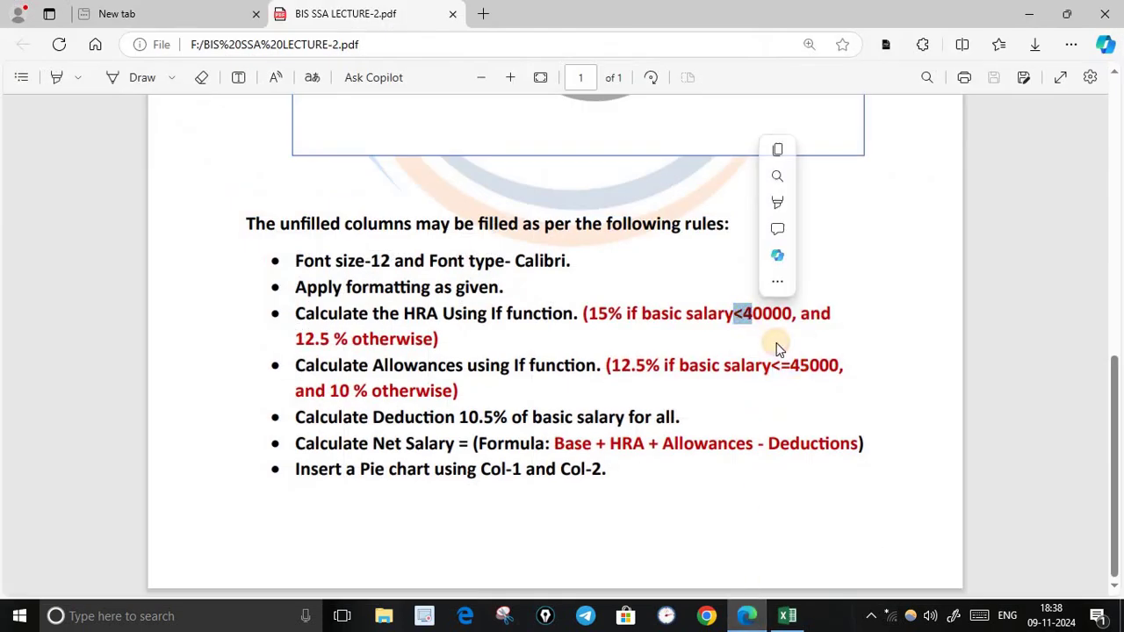
{"action": "left_click_drag", "start_coordinate": [782, 367], "coordinate": [800, 367]}
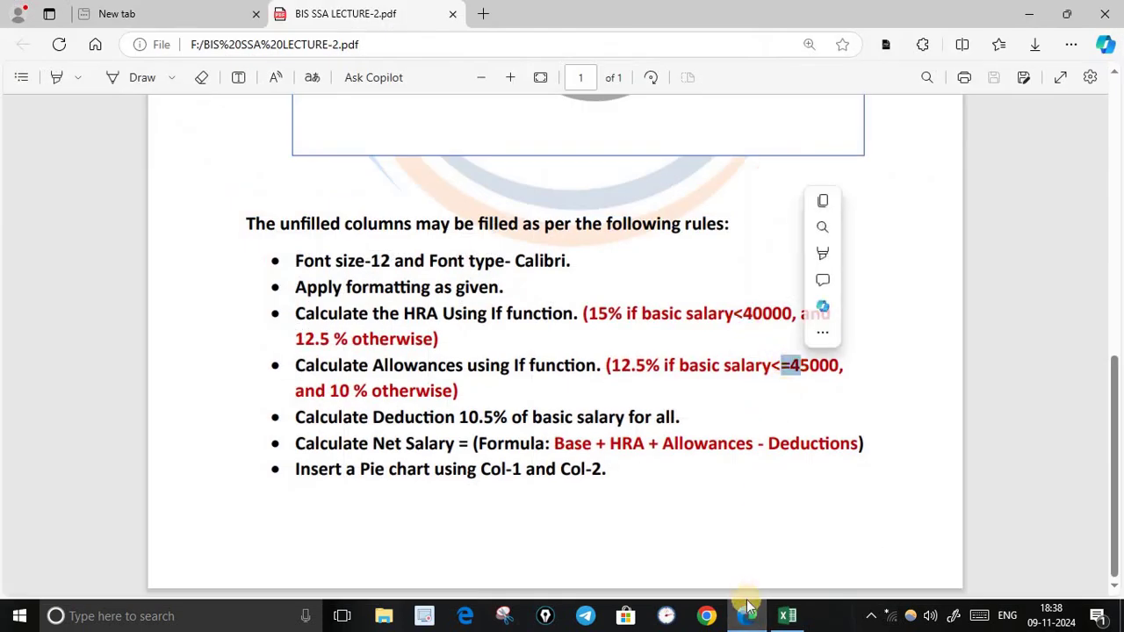
Step: Switch to Excel and check the Allowances results in column E against the basic salaries in column C
{"action": "left_click", "coordinate": [747, 606]}
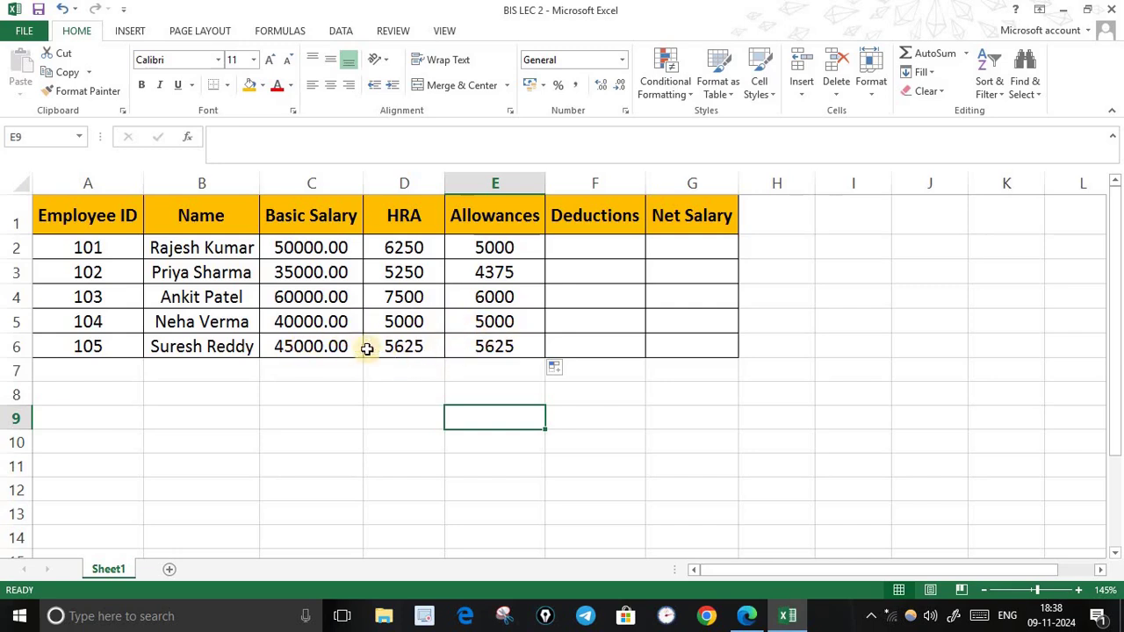
{"action": "left_click", "coordinate": [506, 349]}
{"action": "left_click", "coordinate": [638, 421]}
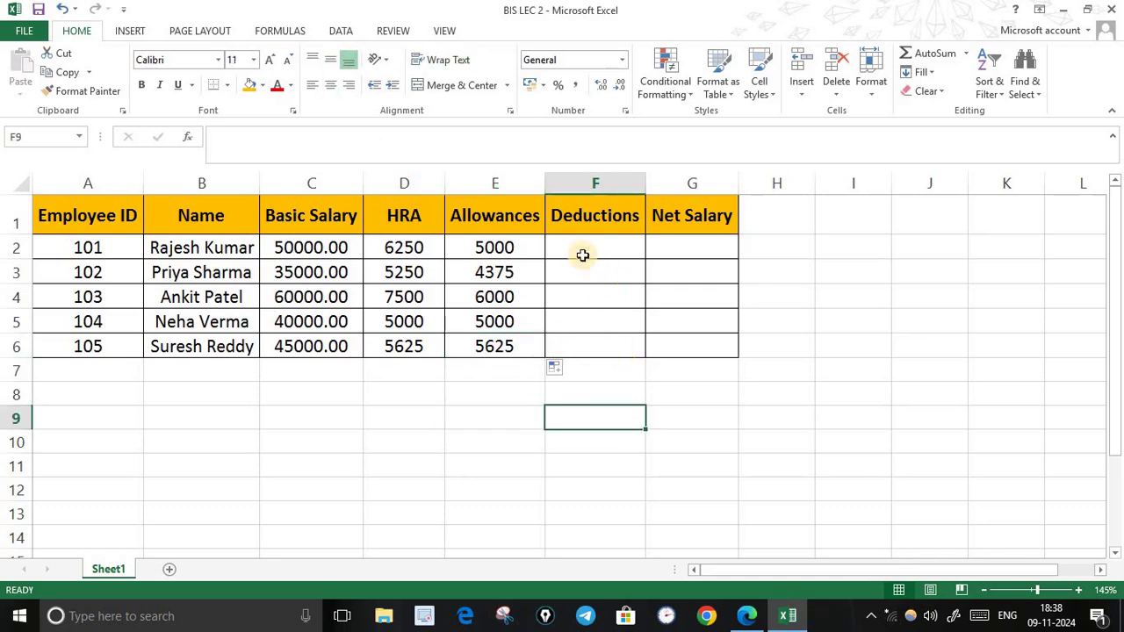
{"action": "left_click", "coordinate": [660, 489]}
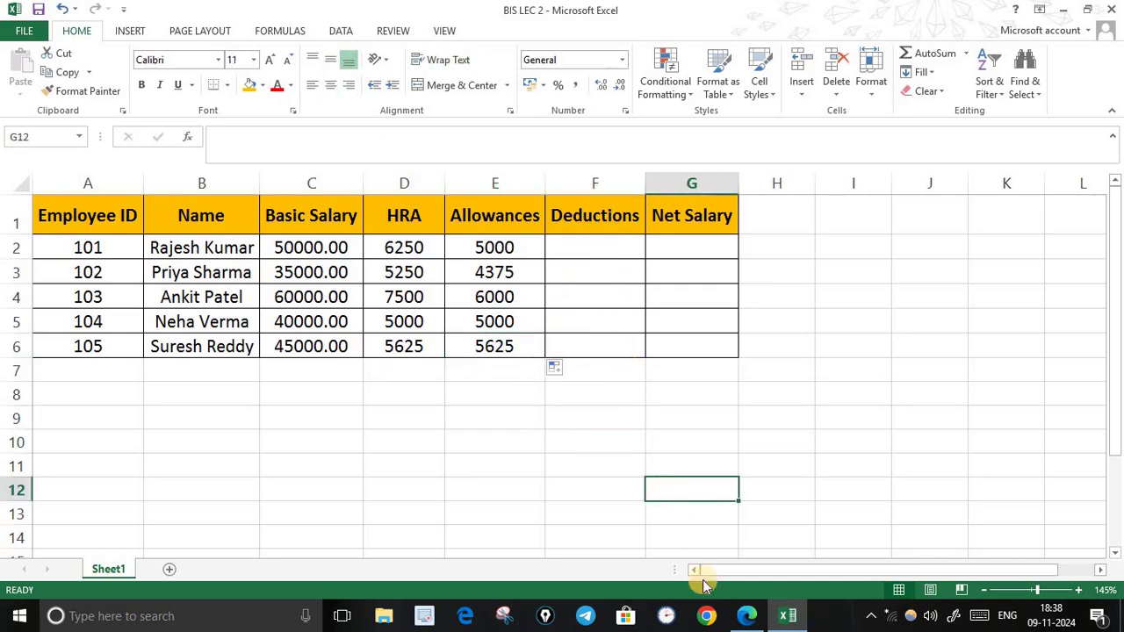
Step: Check the Deduction rule in the instruction PDF in Edge, and start a formula in Excel cell F2 under Deductions
{"action": "left_click", "coordinate": [742, 618]}
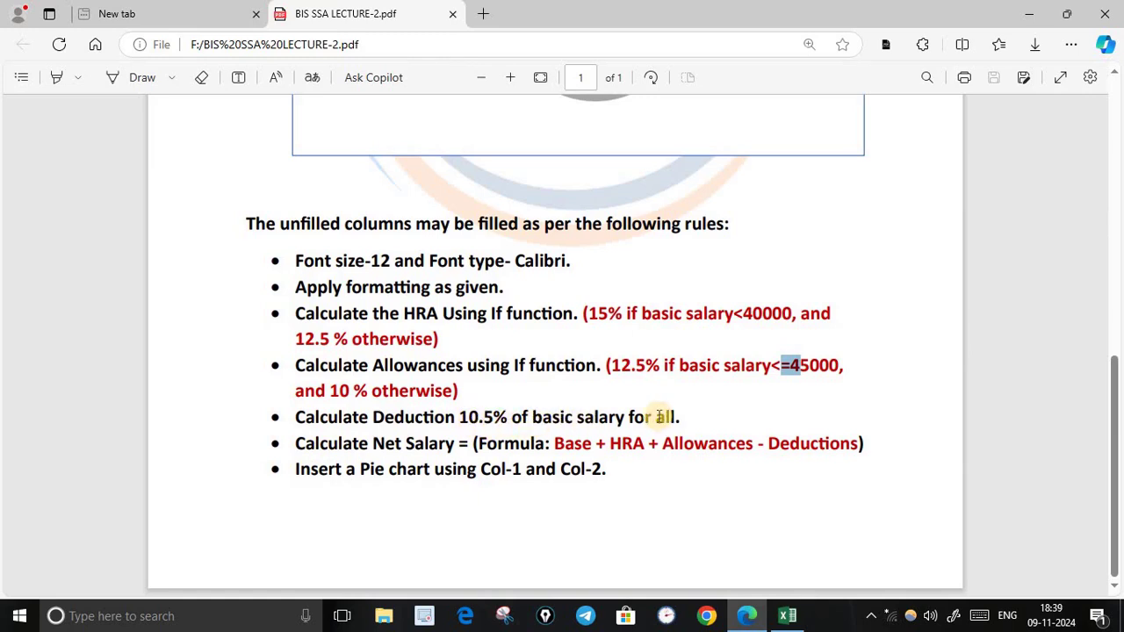
{"action": "left_click", "coordinate": [784, 615]}
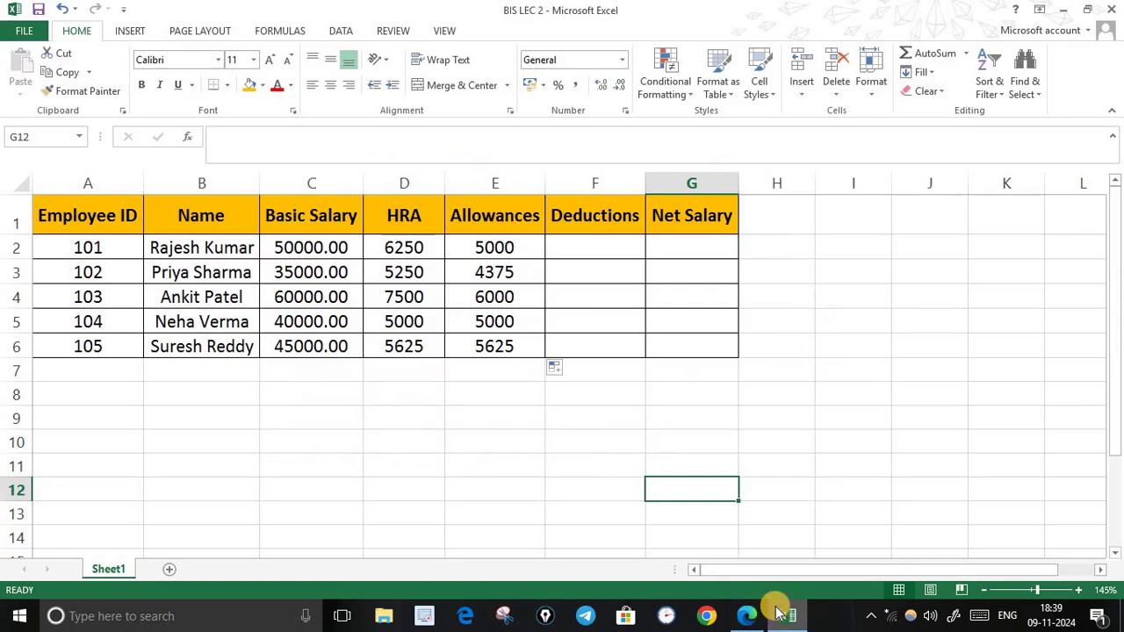
{"action": "left_click", "coordinate": [602, 246]}
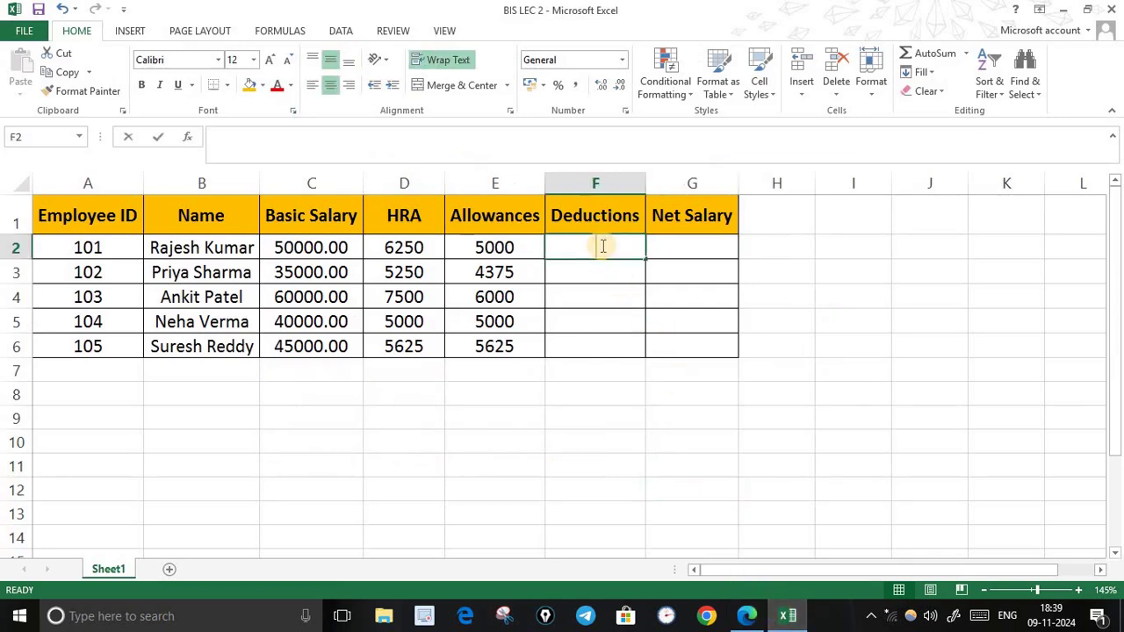
{"action": "type", "text": "="}
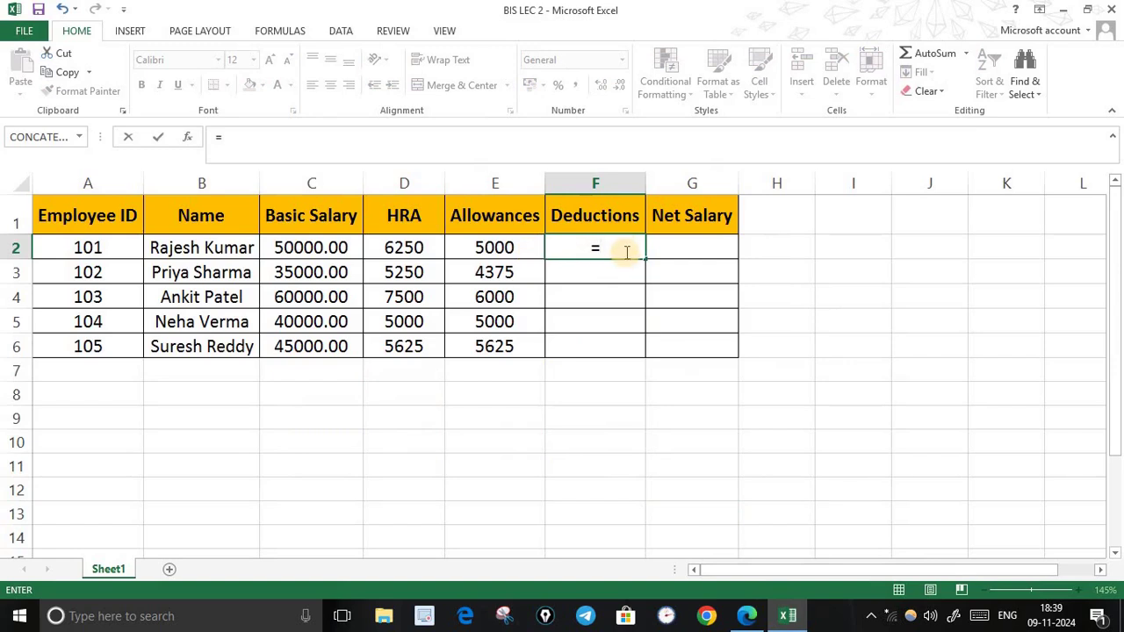
Step: Complete the Deductions formula in cell F2 as =C2*10%
{"action": "left_click", "coordinate": [311, 247]}
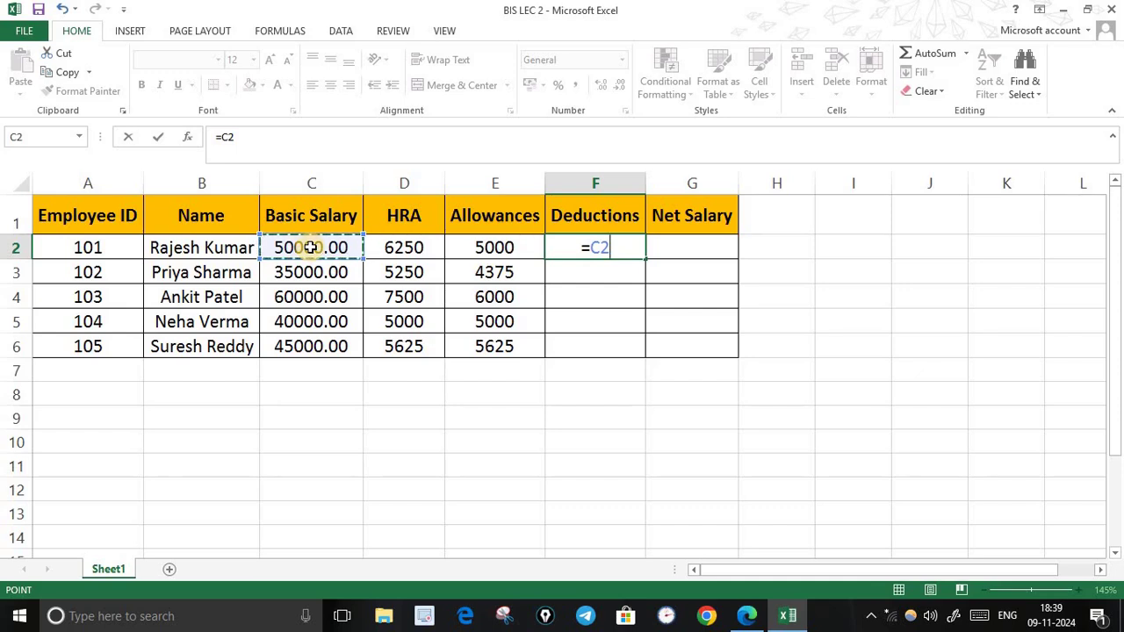
{"action": "type", "text": "*"}
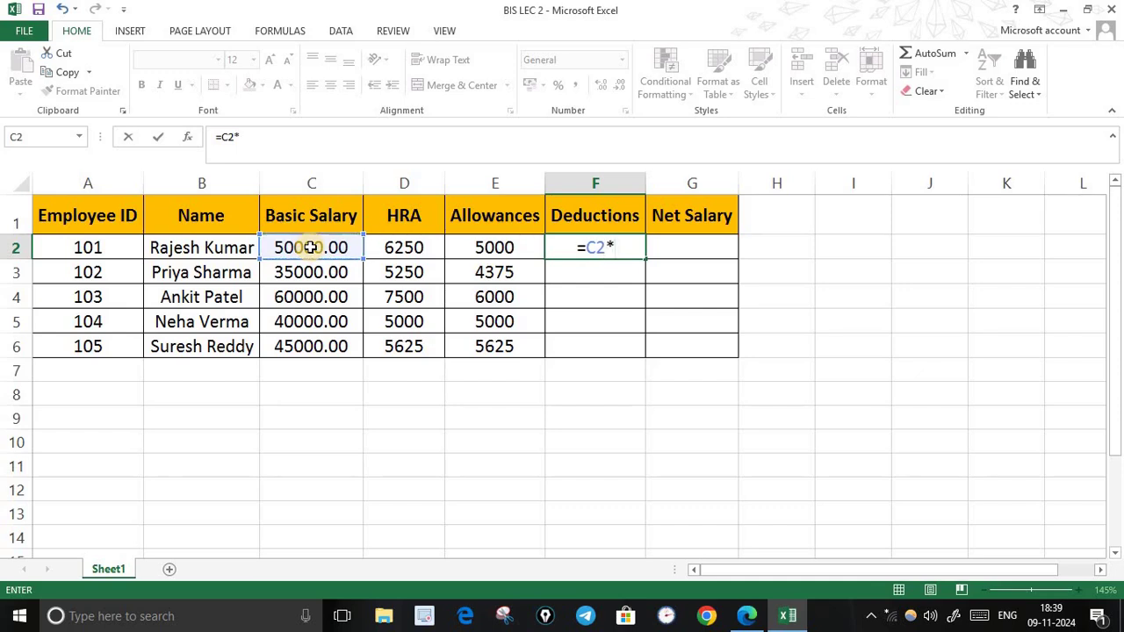
{"action": "type", "text": "10"}
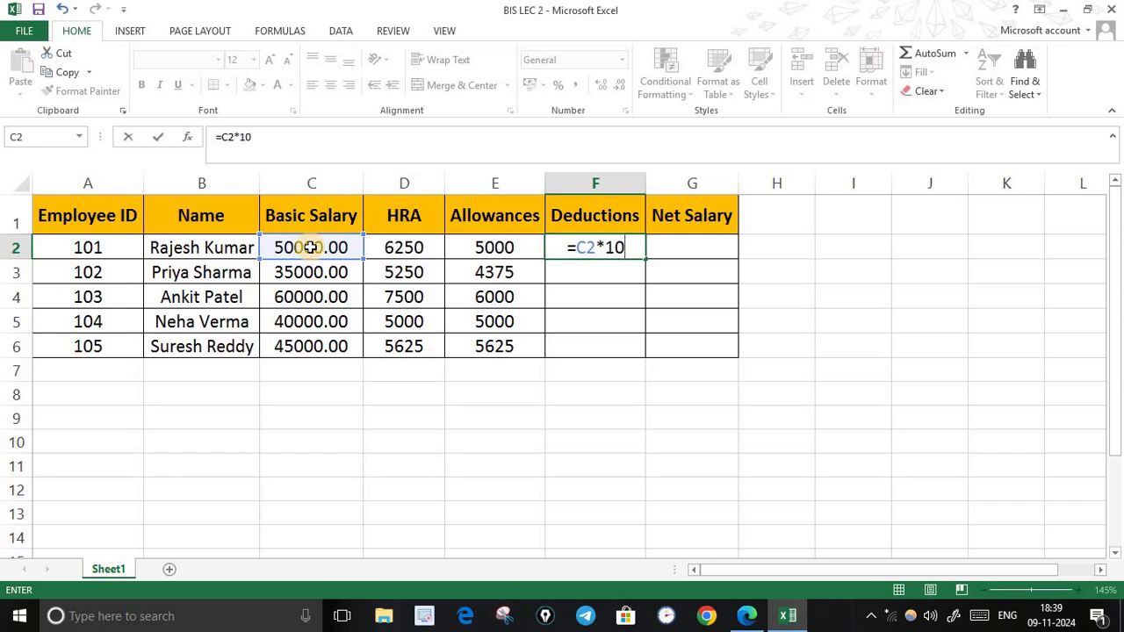
{"action": "type", "text": "%"}
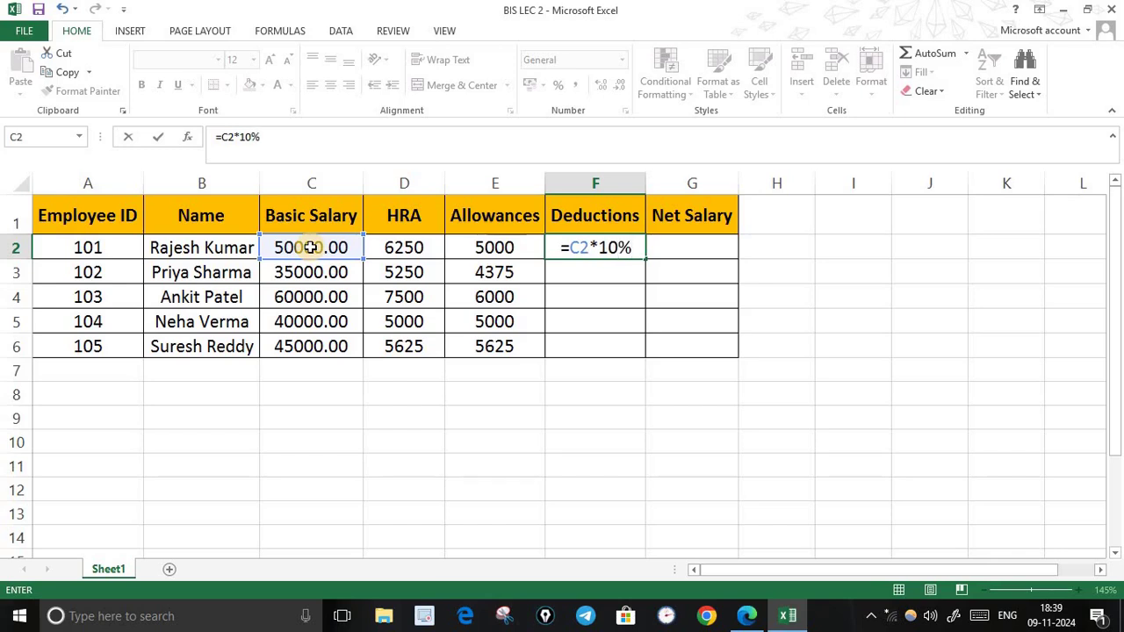
{"action": "key", "text": "Return"}
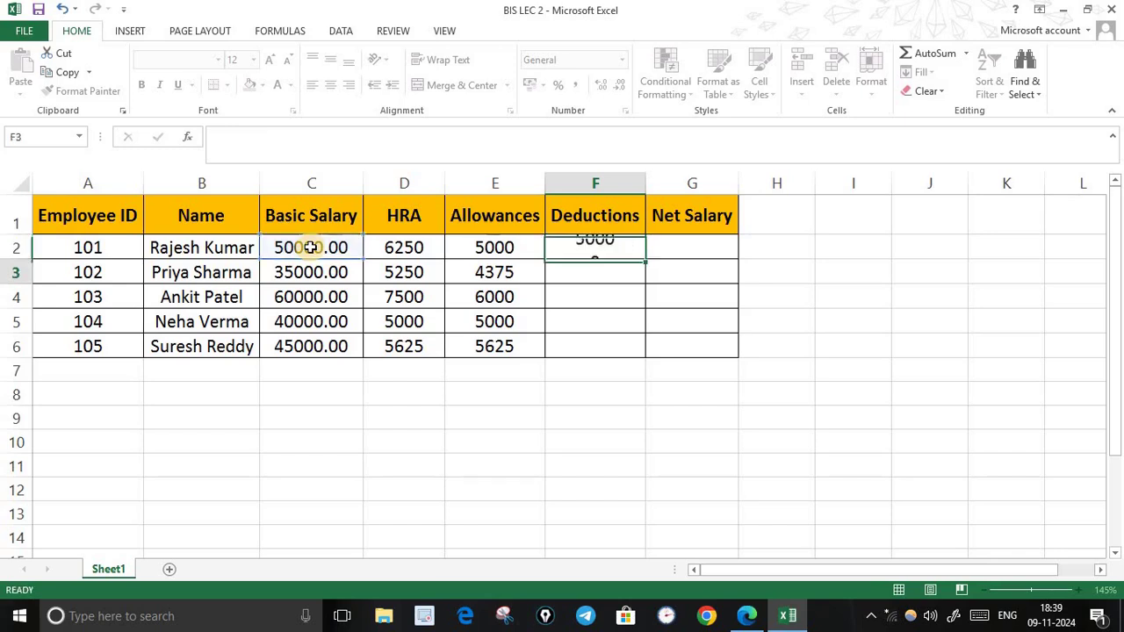
Step: Copy the Deductions formula from F2 down through F6
{"action": "left_click", "coordinate": [613, 240]}
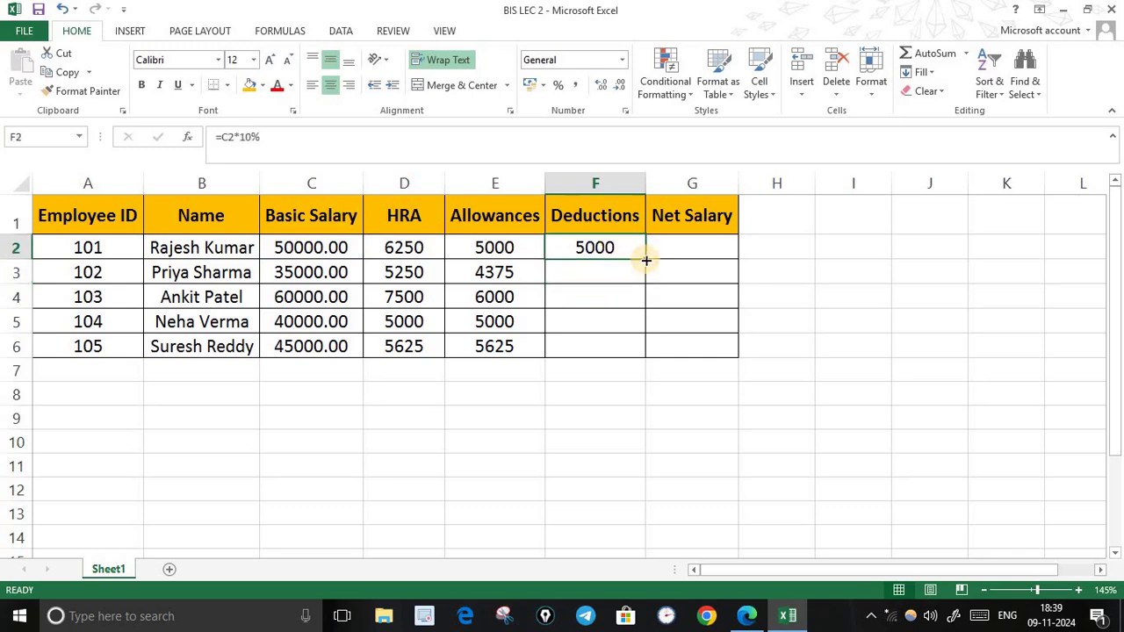
{"action": "left_click_drag", "start_coordinate": [647, 258], "coordinate": [725, 457]}
{"action": "left_click", "coordinate": [725, 457]}
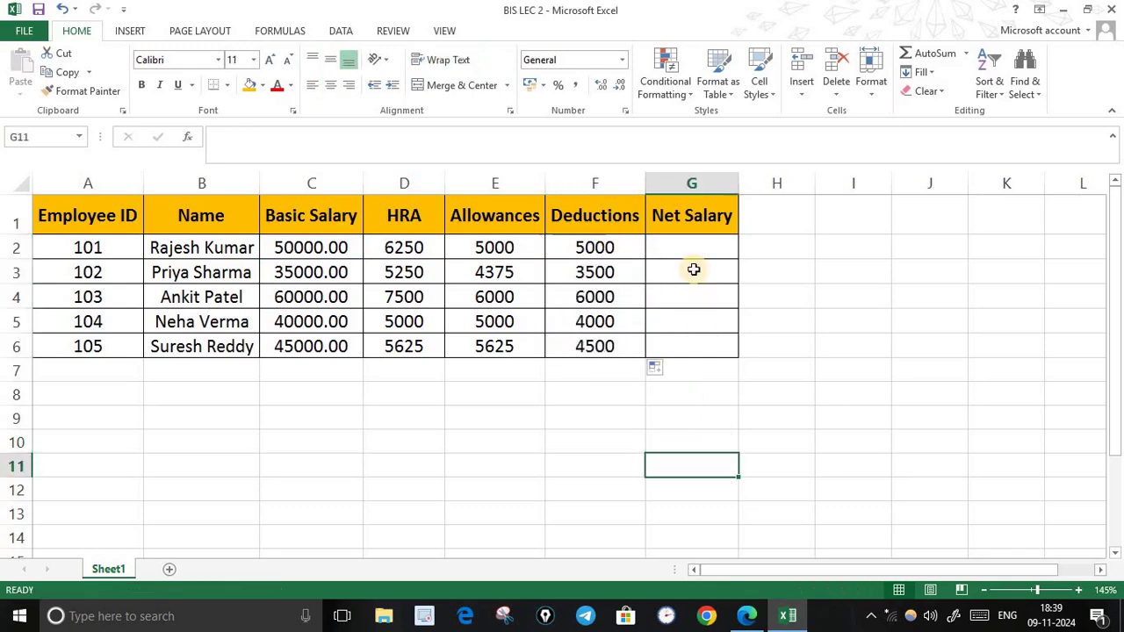
Step: Enter the formula =(C2:E2)-(F2) in cell G2 under Net Salary
{"action": "left_click", "coordinate": [700, 248]}
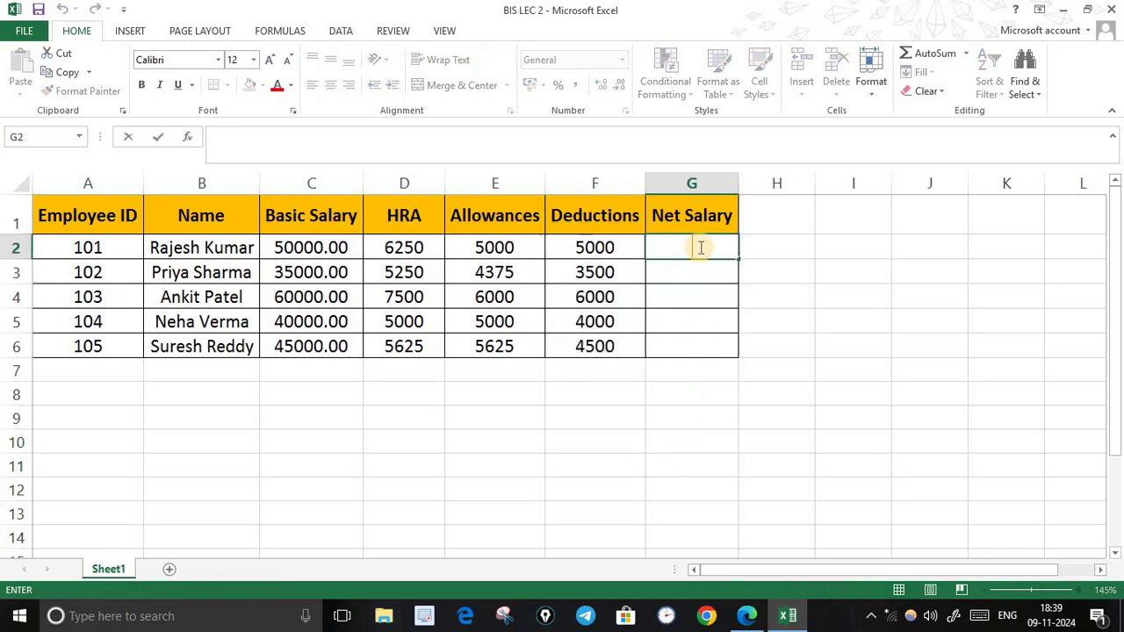
{"action": "type", "text": "=("}
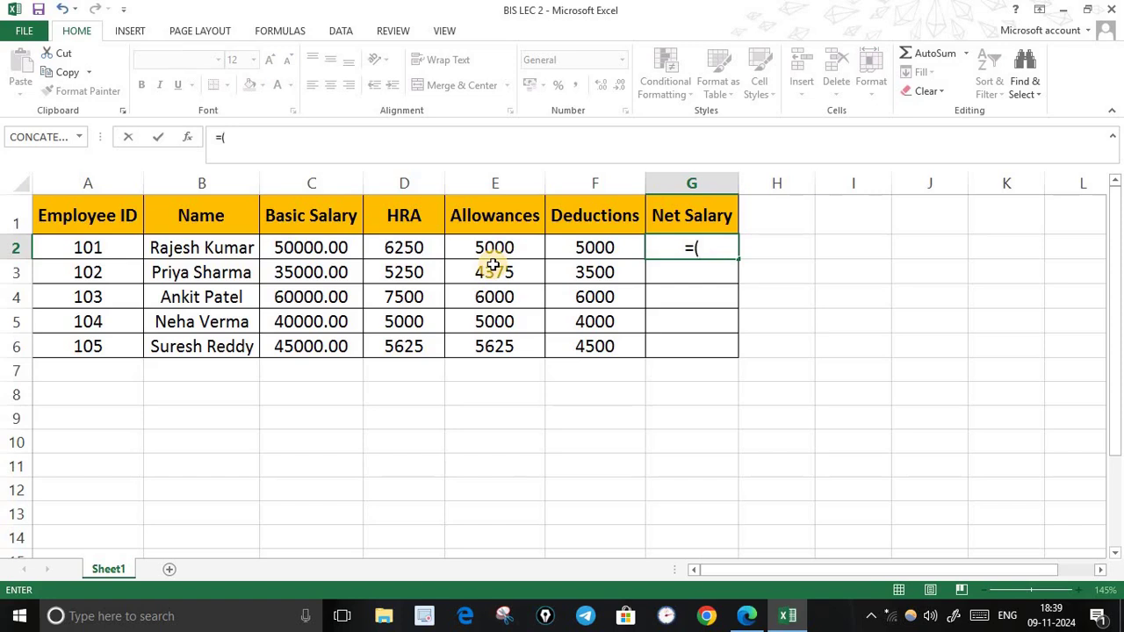
{"action": "left_click_drag", "start_coordinate": [302, 250], "coordinate": [488, 252]}
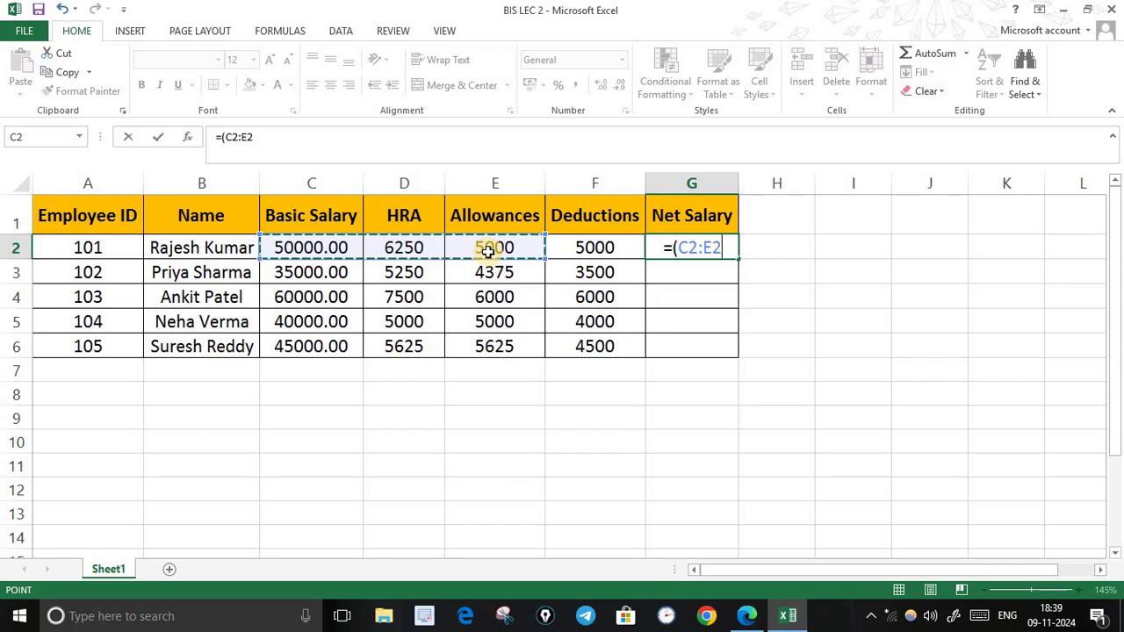
{"action": "type", "text": ")"}
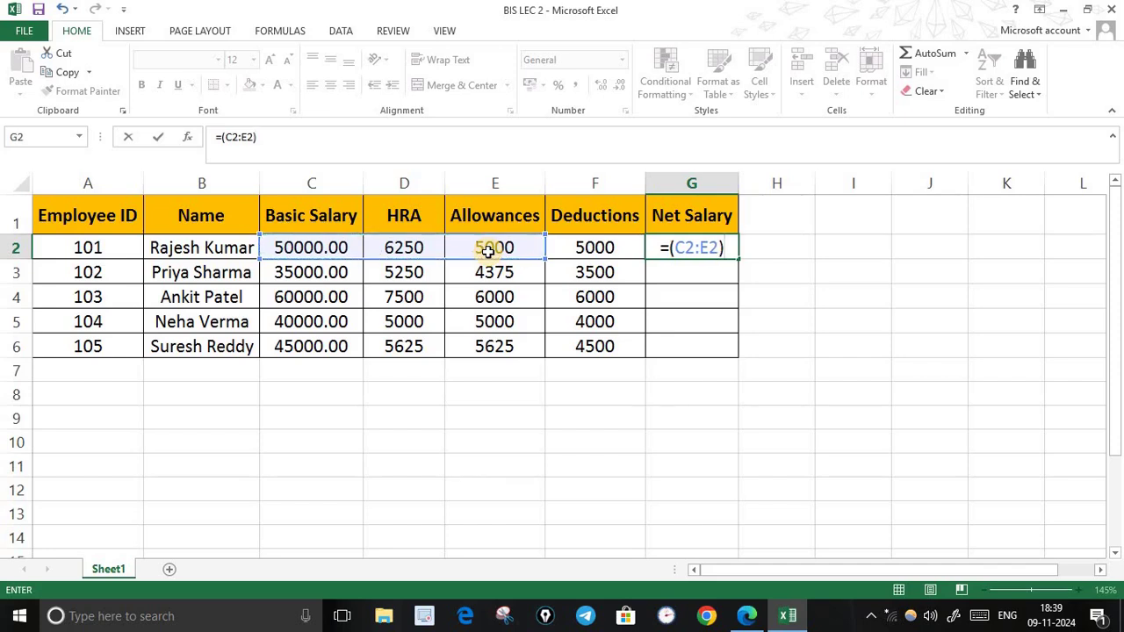
{"action": "type", "text": "-"}
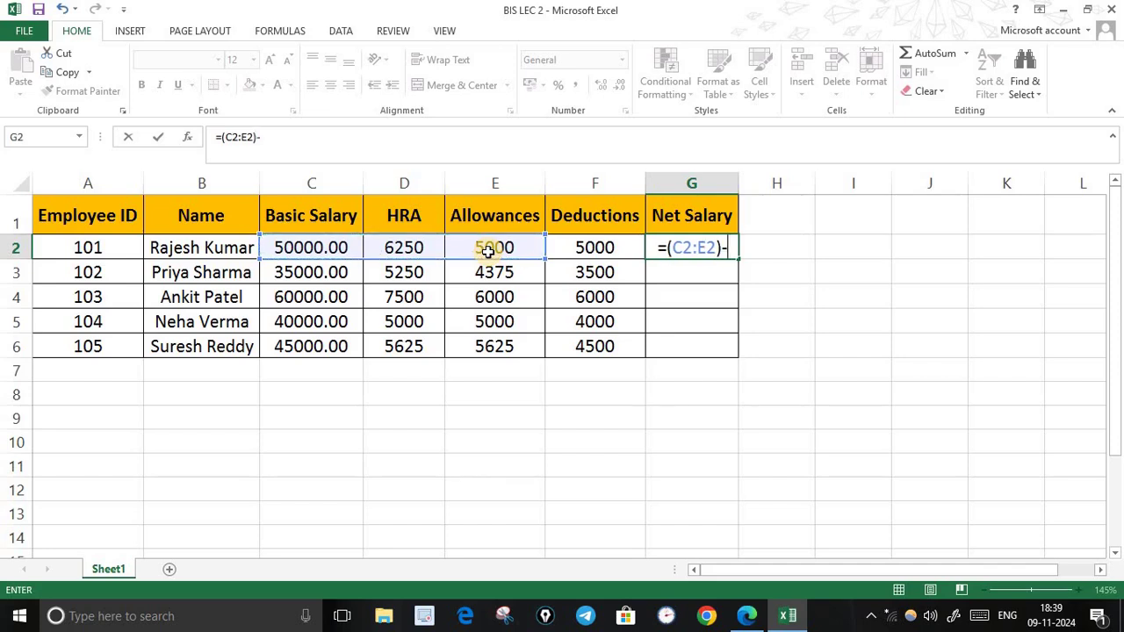
{"action": "left_click", "coordinate": [589, 247]}
{"action": "left_click", "coordinate": [698, 248]}
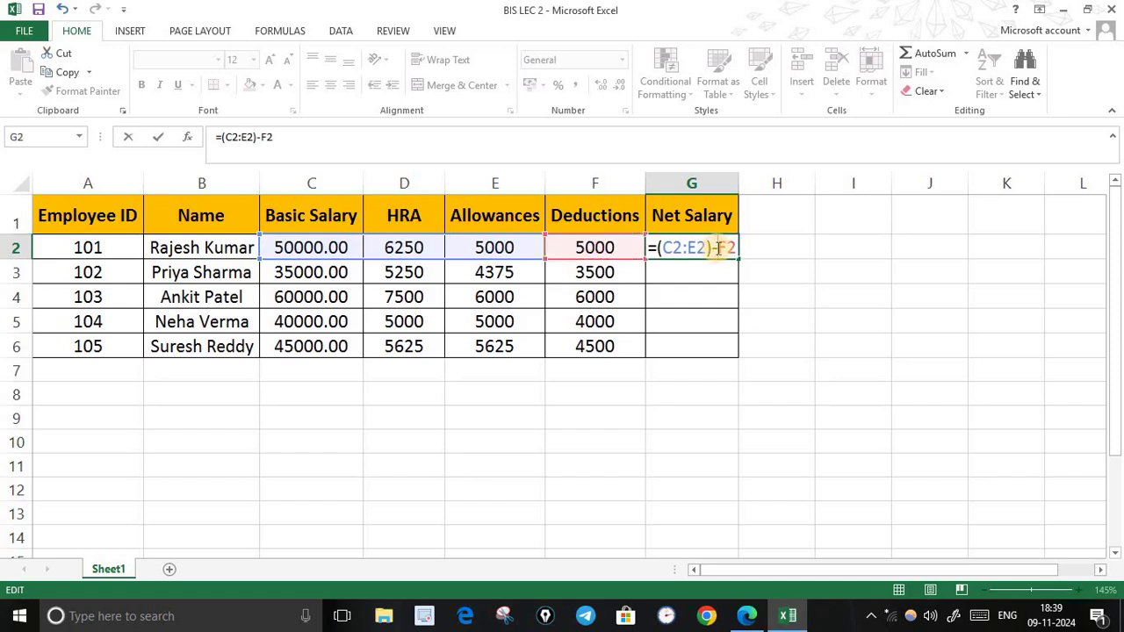
{"action": "type", "text": "("}
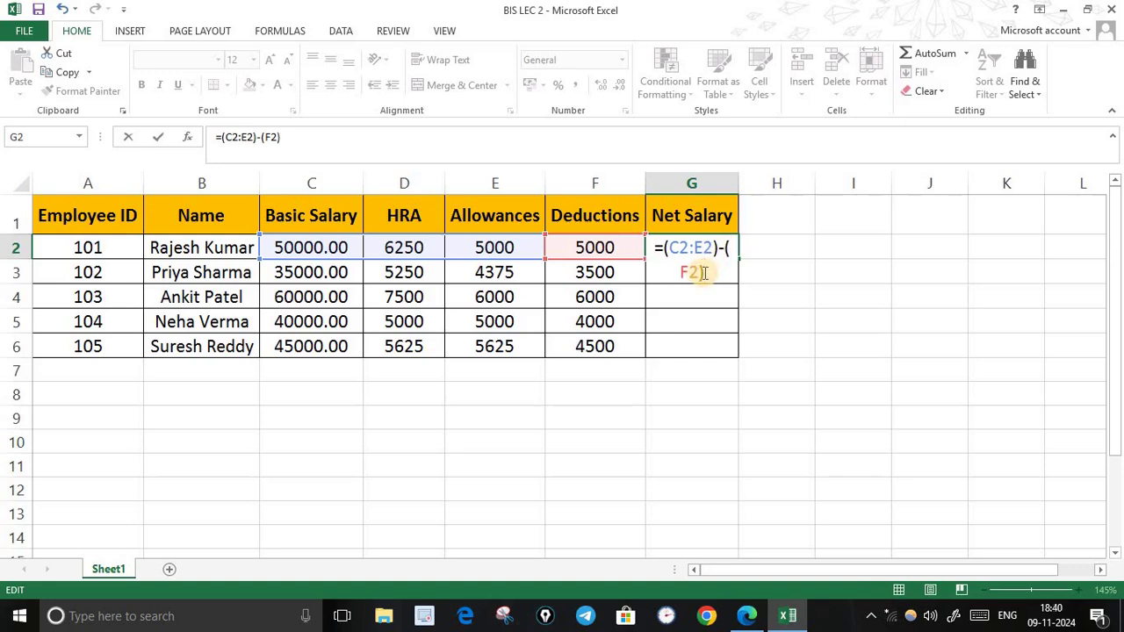
{"action": "key", "text": "Return"}
Step: Add the SUM function to the Net Salary formula in G2 so it reads =SUM(C2:E2)-(F2)
{"action": "double_click", "coordinate": [706, 249]}
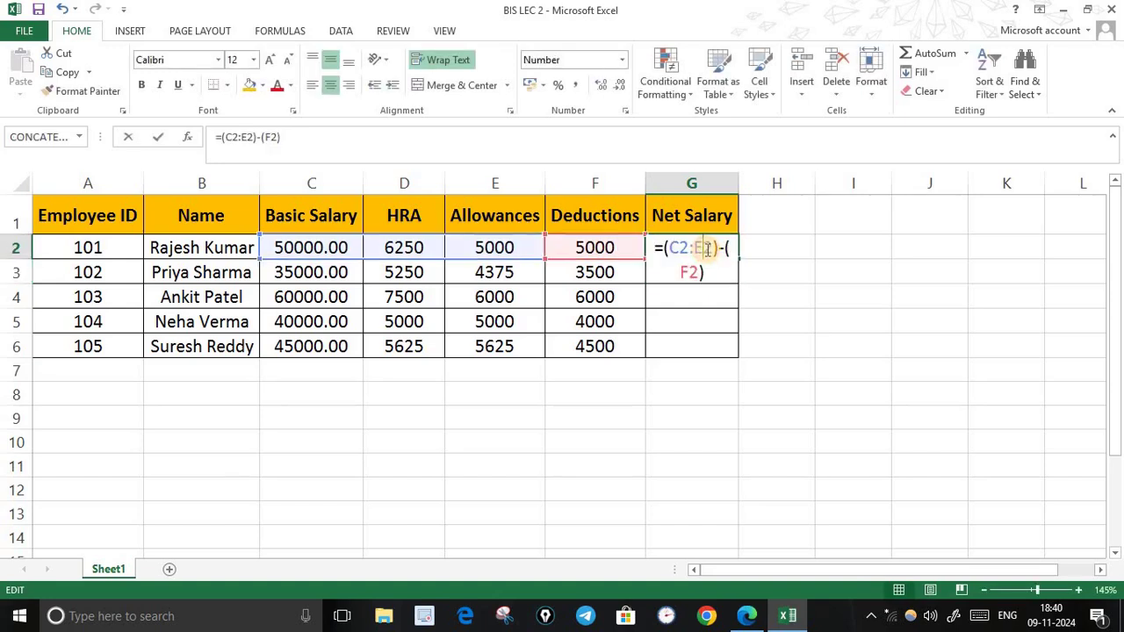
{"action": "left_click", "coordinate": [717, 250]}
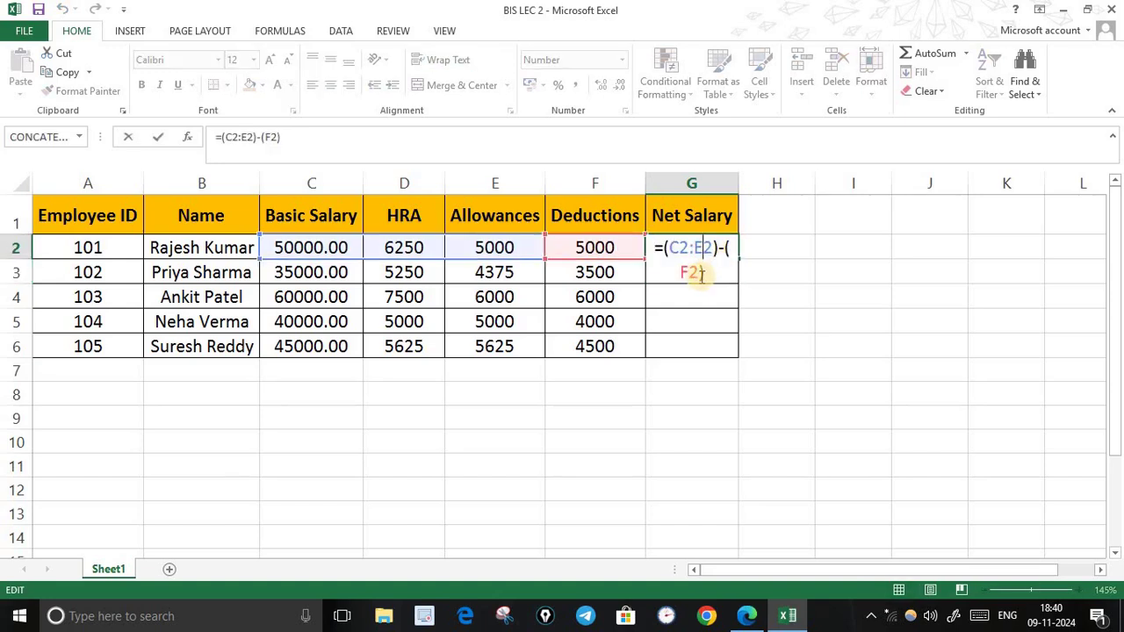
{"action": "double_click", "coordinate": [705, 253]}
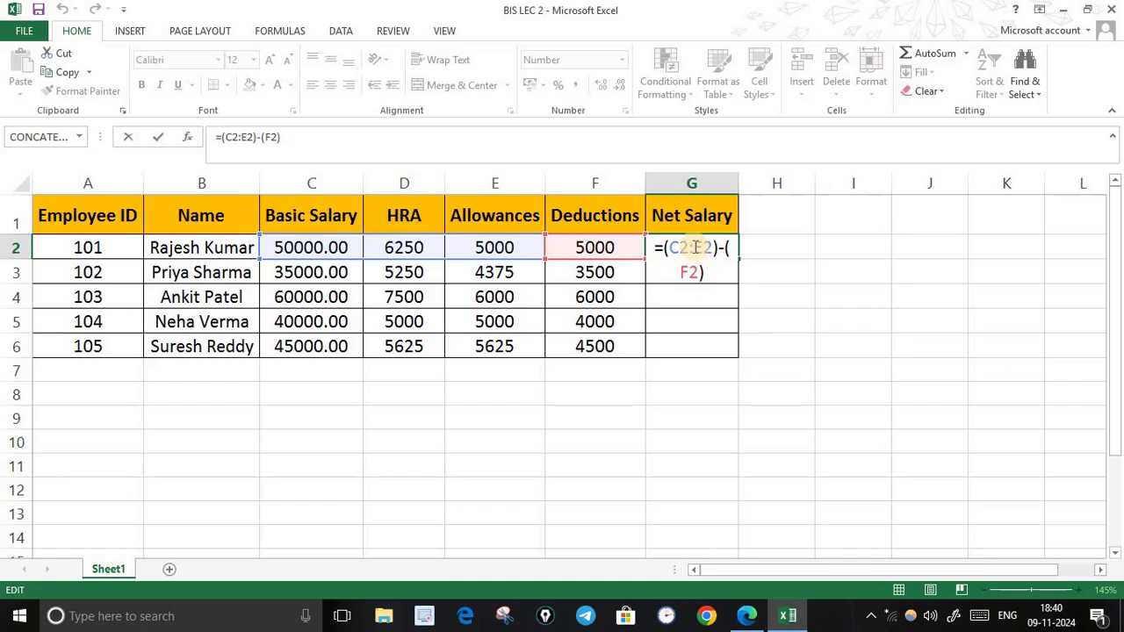
{"action": "left_click", "coordinate": [695, 248]}
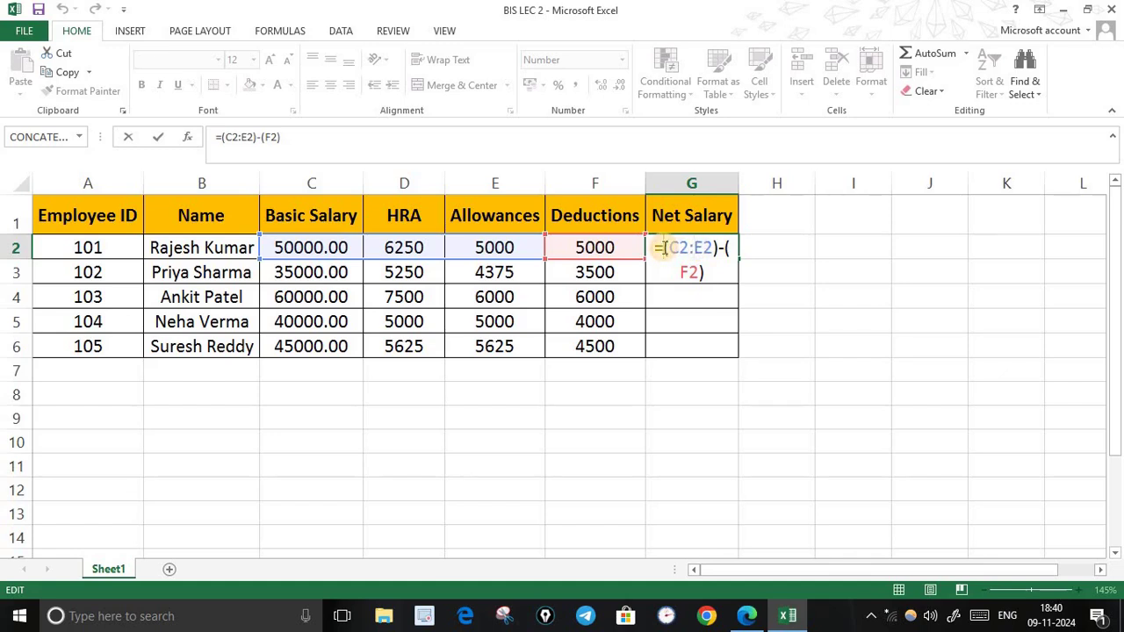
{"action": "left_click", "coordinate": [665, 247]}
{"action": "type", "text": "sum"}
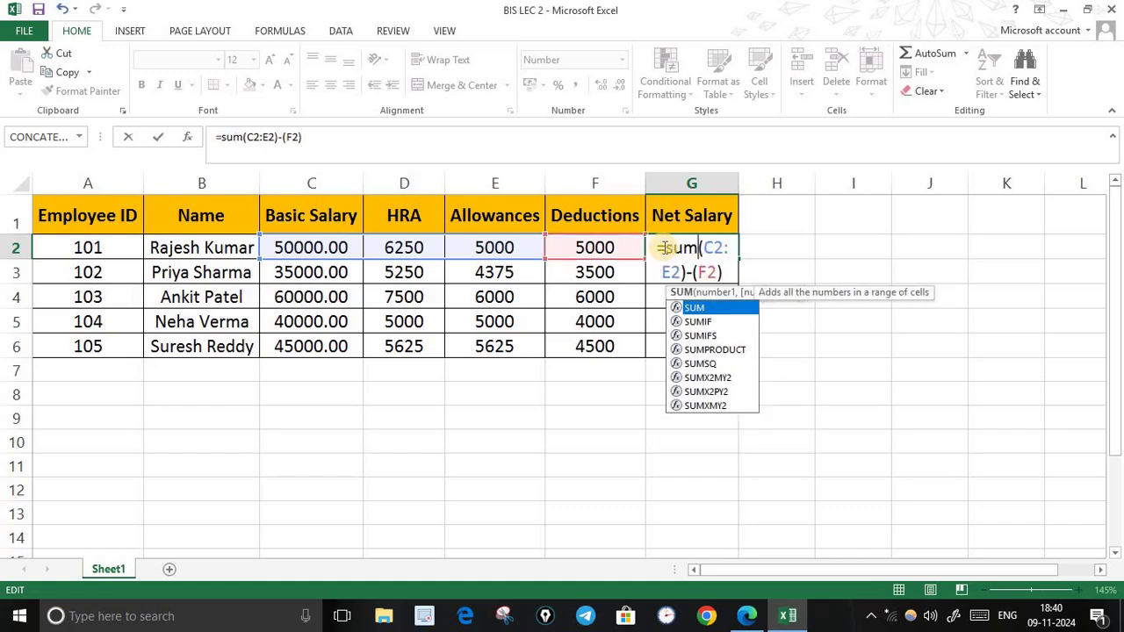
{"action": "double_click", "coordinate": [697, 308]}
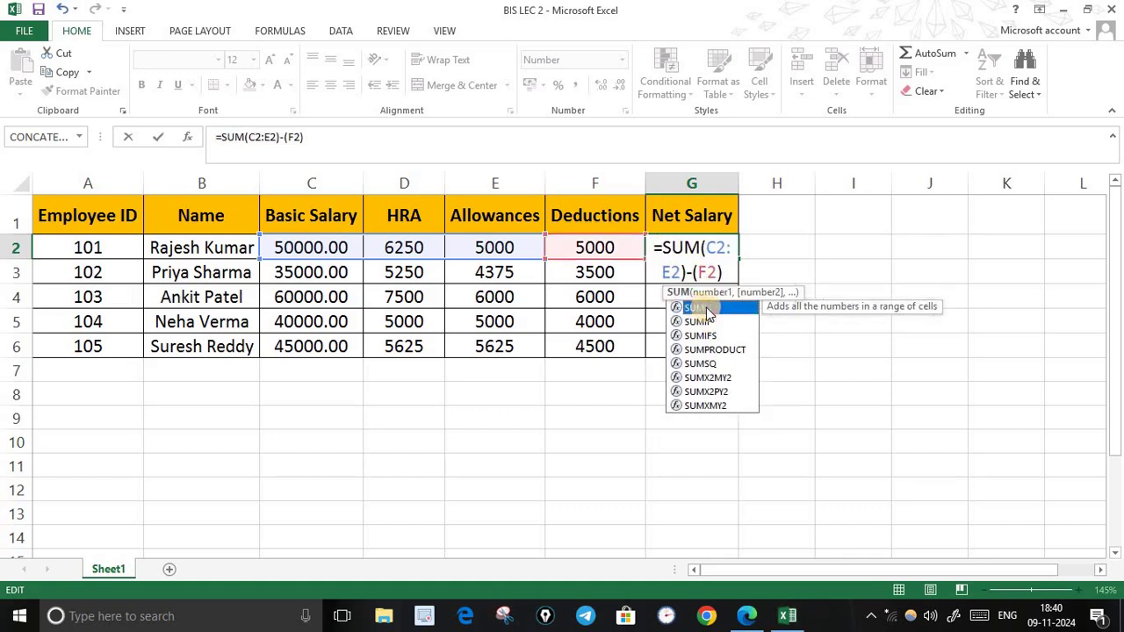
{"action": "key", "text": "Return"}
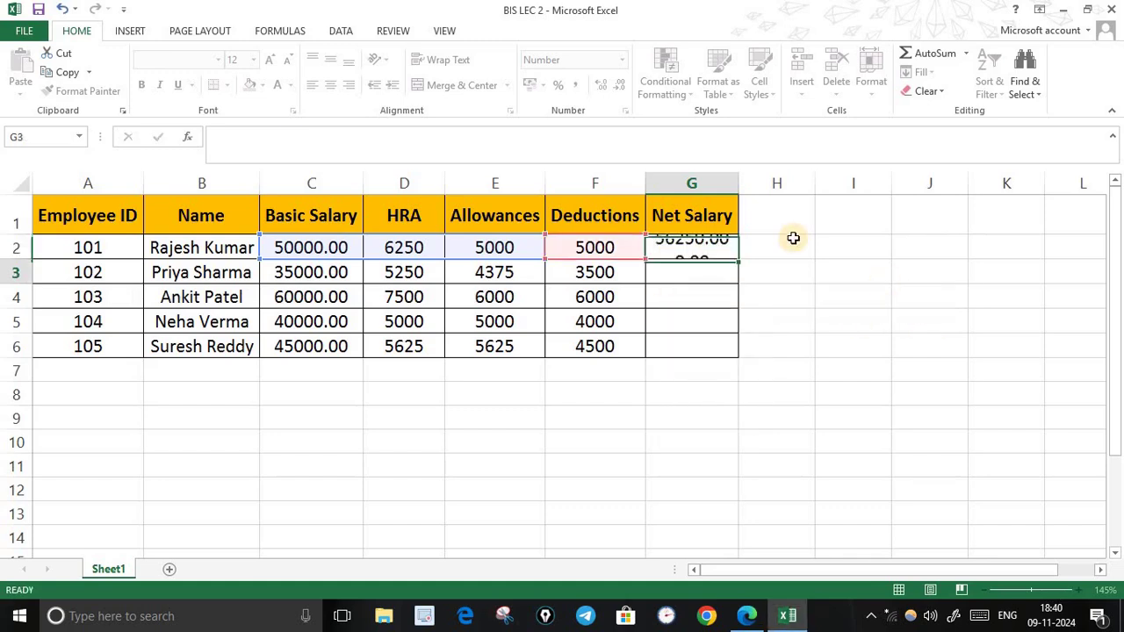
Step: Copy the Net Salary formula from G2 down through G6
{"action": "left_click", "coordinate": [693, 246]}
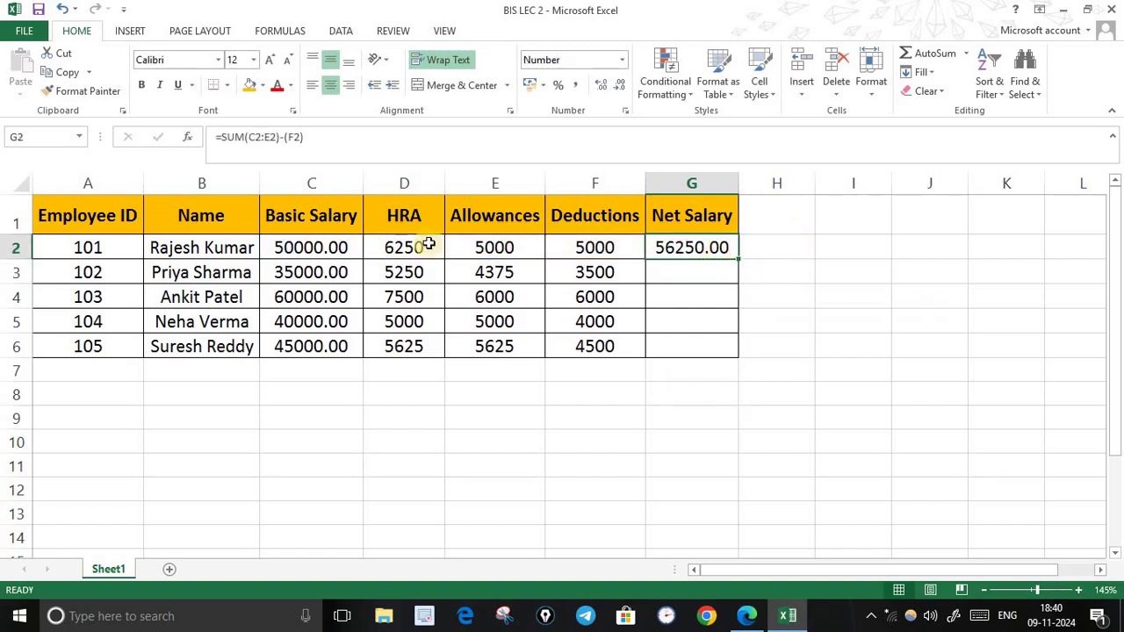
{"action": "left_click_drag", "start_coordinate": [737, 258], "coordinate": [740, 345]}
{"action": "left_click", "coordinate": [752, 444]}
Step: Clear the Net Salary formulas in cells G2 through G6
{"action": "left_click_drag", "start_coordinate": [694, 249], "coordinate": [698, 346]}
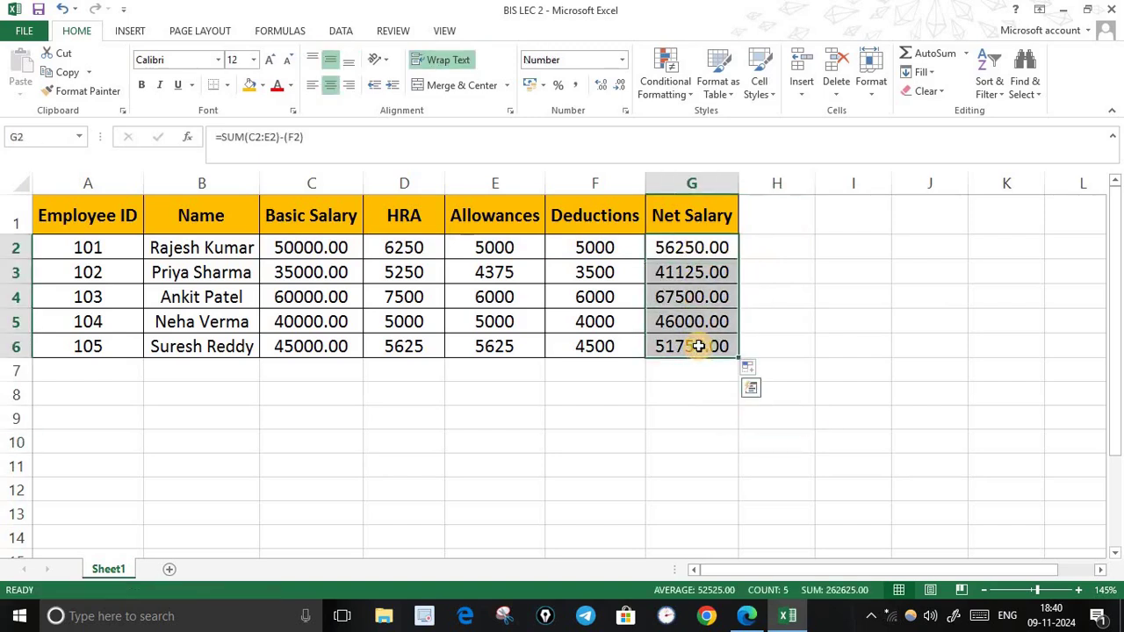
{"action": "key", "text": "Delete"}
{"action": "left_click", "coordinate": [689, 461]}
Step: Enter the Net Salary formula =SUM(C2:E2)-(F2) in the empty cell G2
{"action": "left_click", "coordinate": [682, 248]}
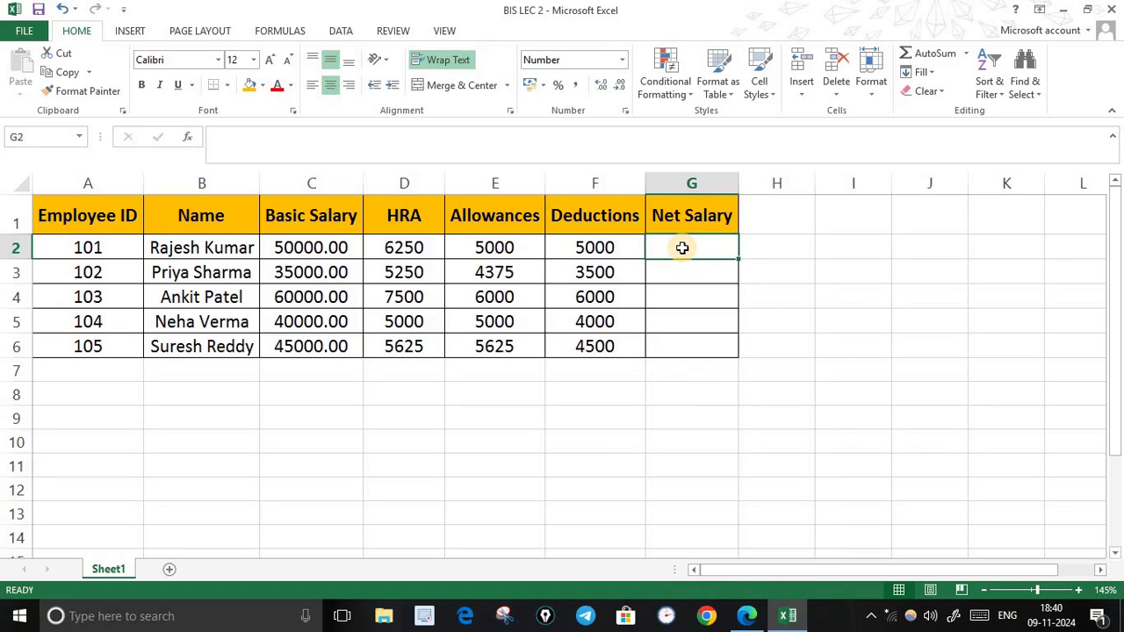
{"action": "type", "text": "="}
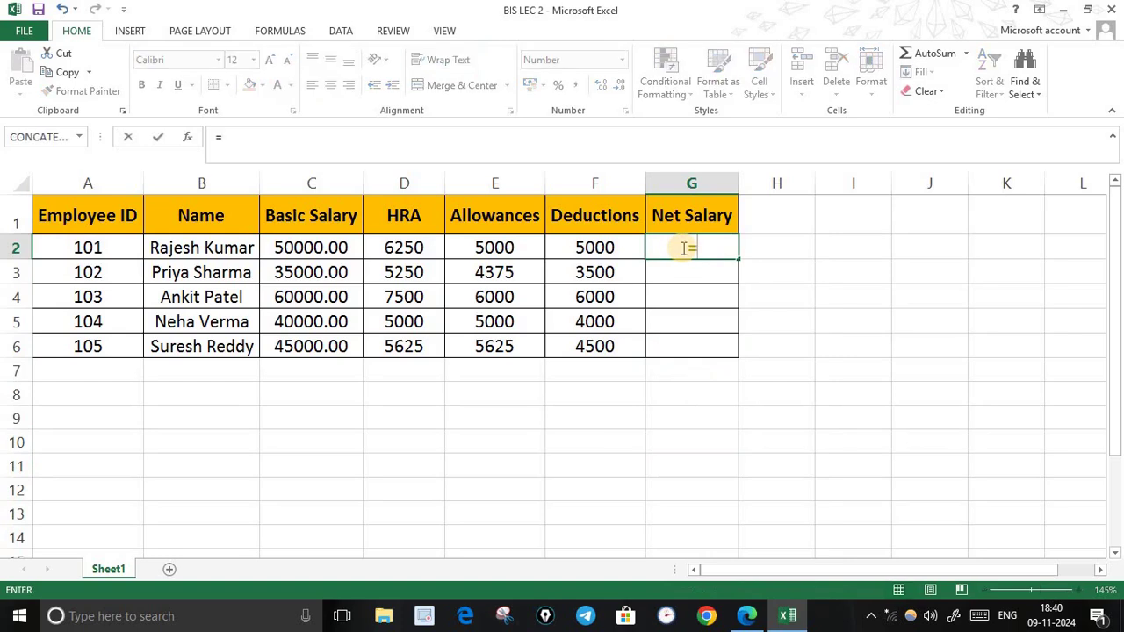
{"action": "type", "text": "sum"}
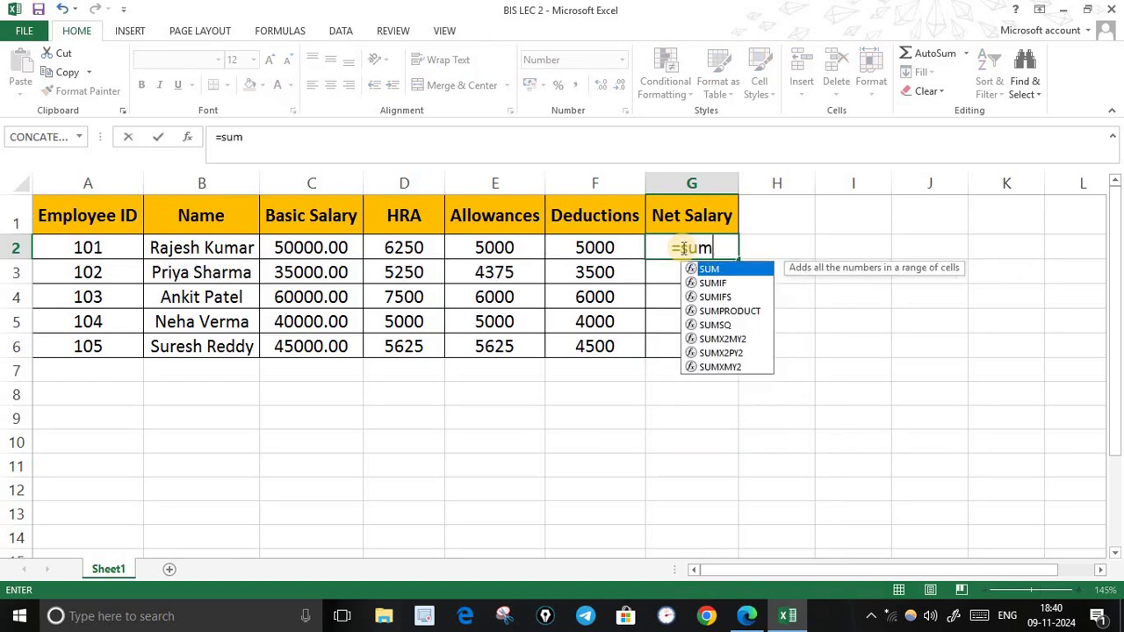
{"action": "double_click", "coordinate": [709, 270]}
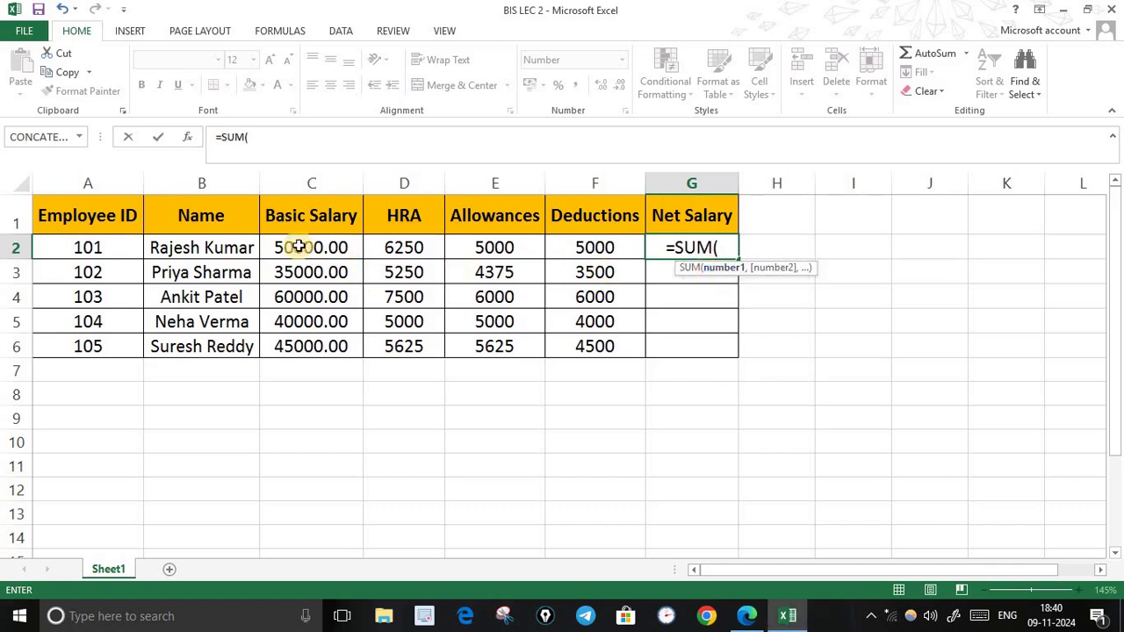
{"action": "left_click_drag", "start_coordinate": [298, 249], "coordinate": [496, 249]}
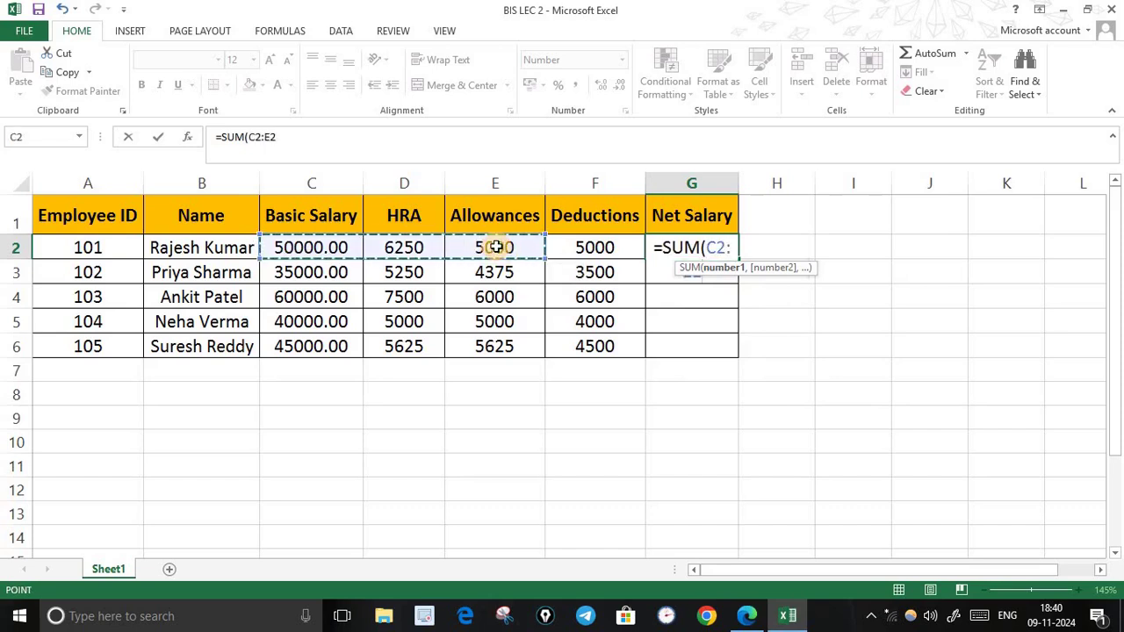
{"action": "type", "text": ")-"}
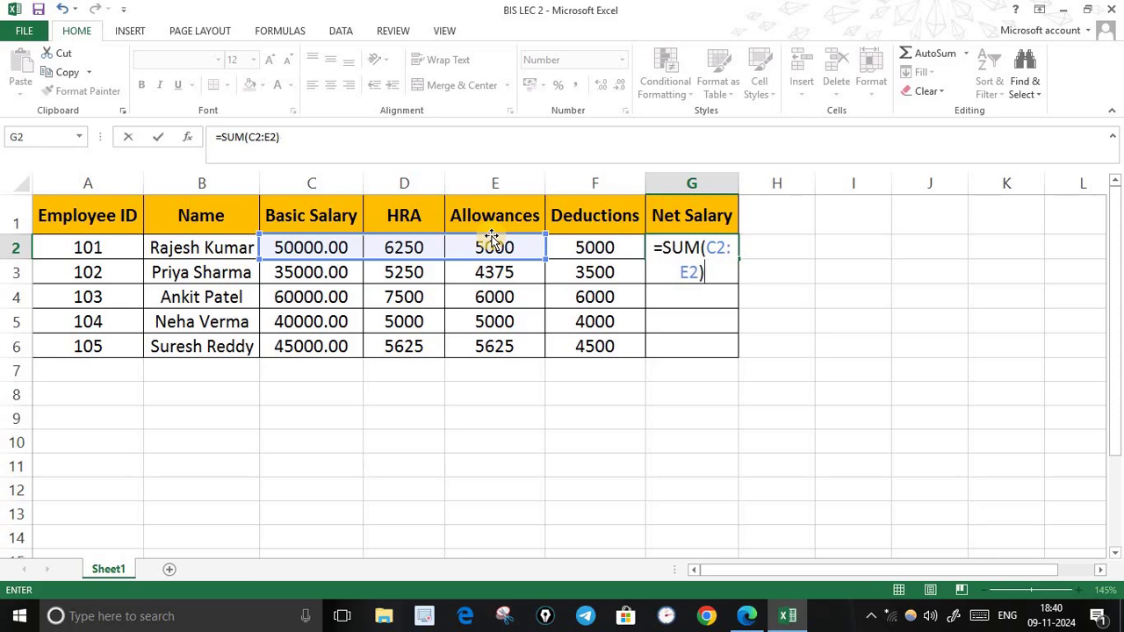
{"action": "type", "text": "("}
{"action": "left_click", "coordinate": [594, 246]}
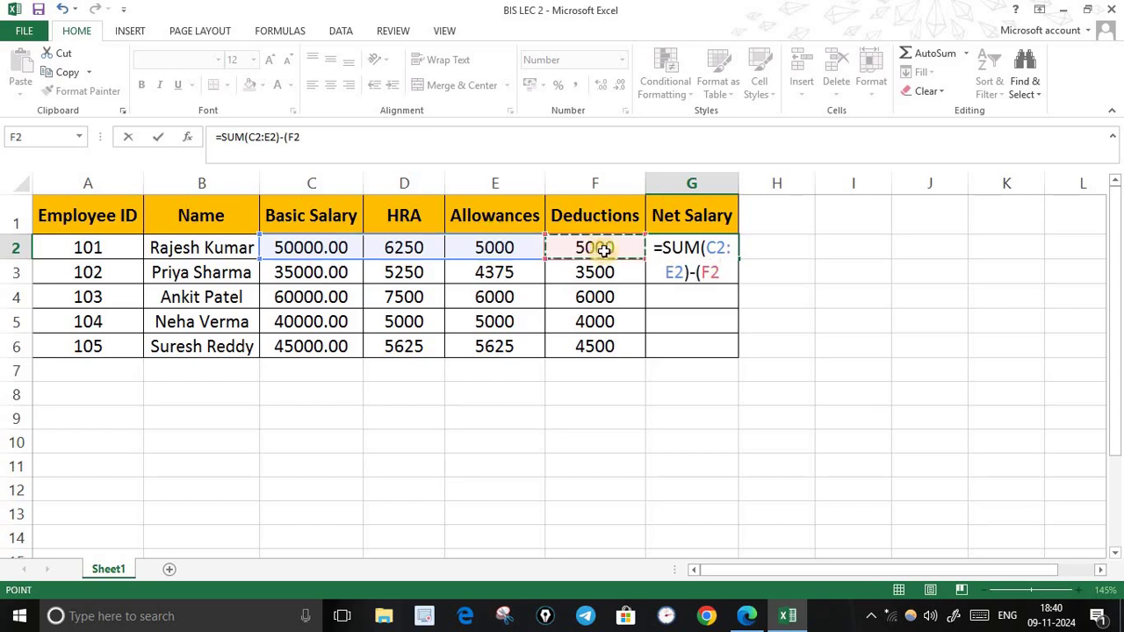
{"action": "type", "text": ")"}
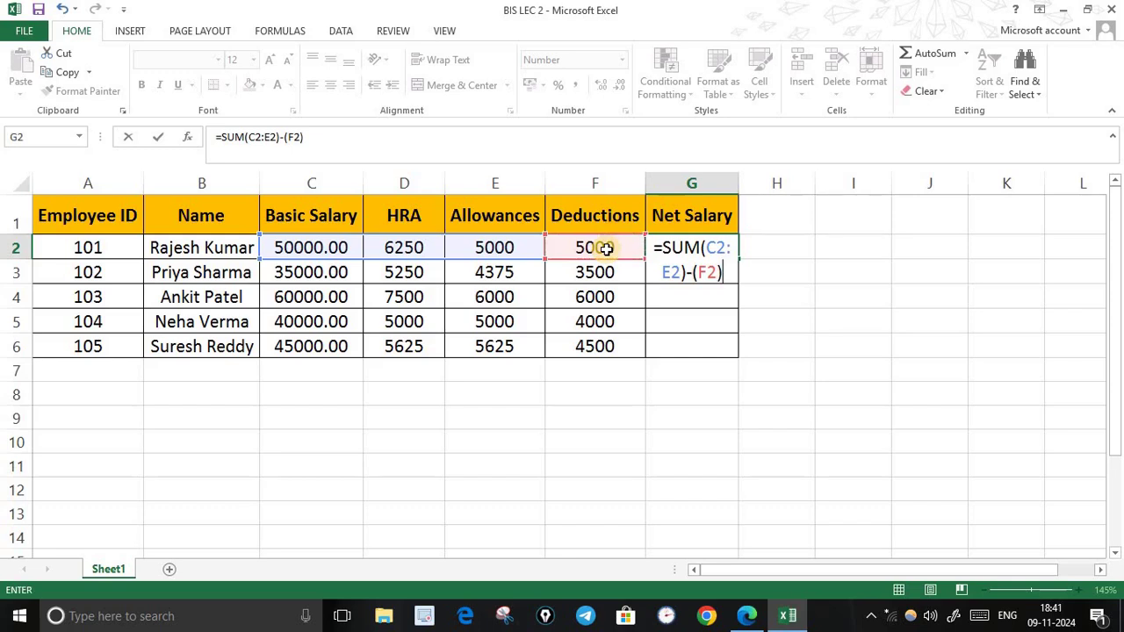
{"action": "key", "text": "Return"}
Step: Fill the Net Salary formula from G2 down to G6 and select the range G2:G6
{"action": "left_click", "coordinate": [718, 256]}
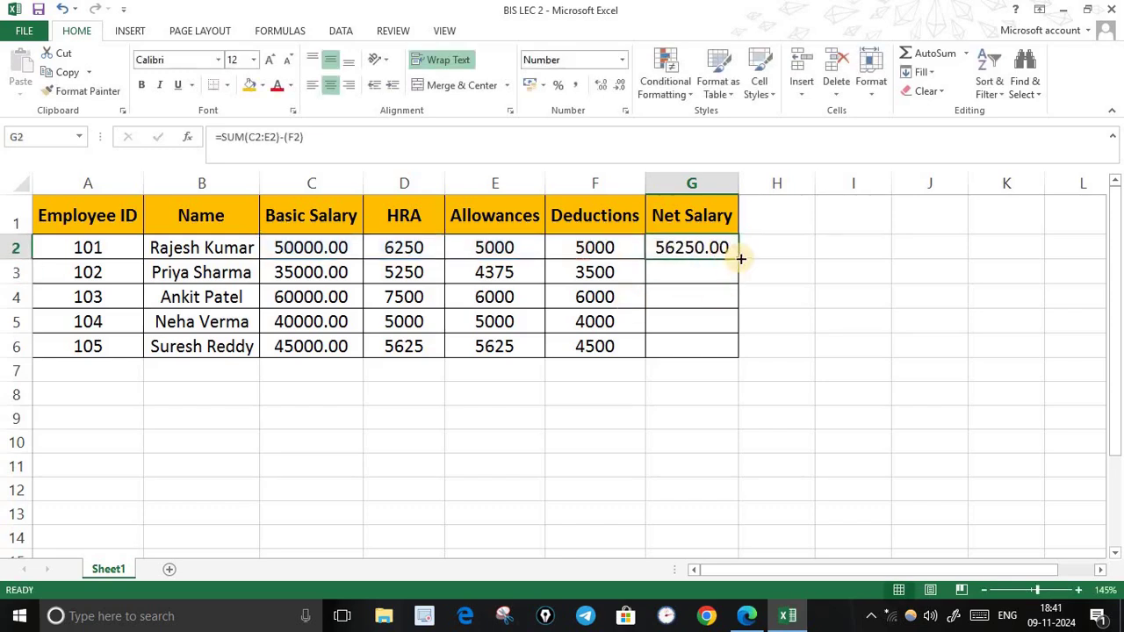
{"action": "left_click_drag", "start_coordinate": [740, 259], "coordinate": [740, 363]}
{"action": "left_click", "coordinate": [742, 367]}
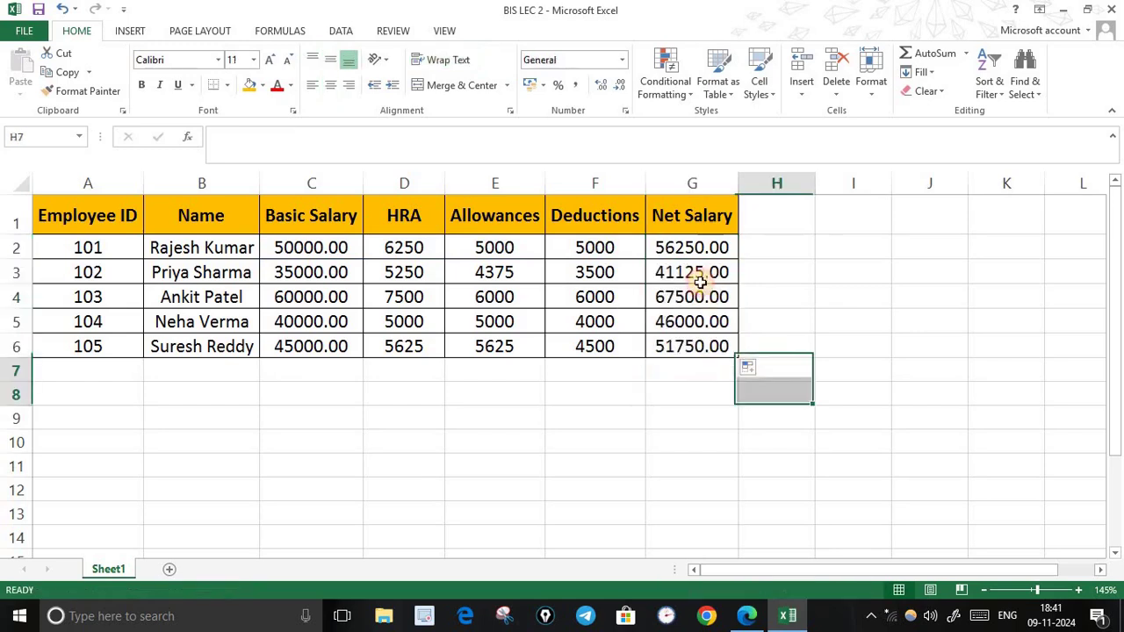
{"action": "left_click_drag", "start_coordinate": [677, 246], "coordinate": [690, 343]}
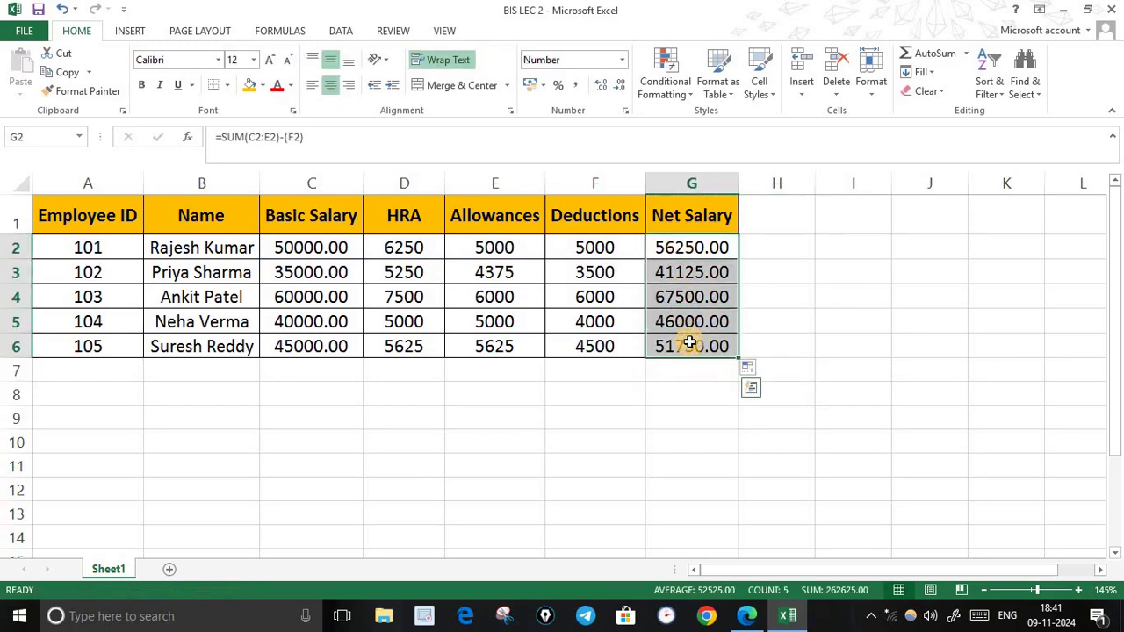
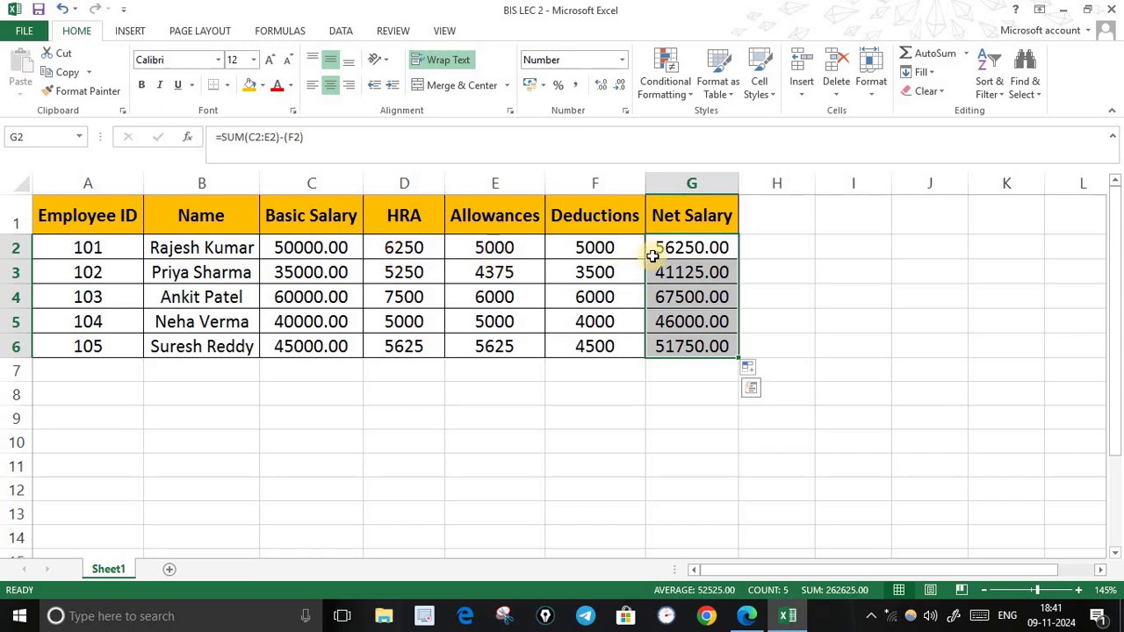
Step: Clear the Net Salary cells G2:G6 and enter the formula =(C2+D2+E2)-(F2) in G2
{"action": "key", "text": "Delete"}
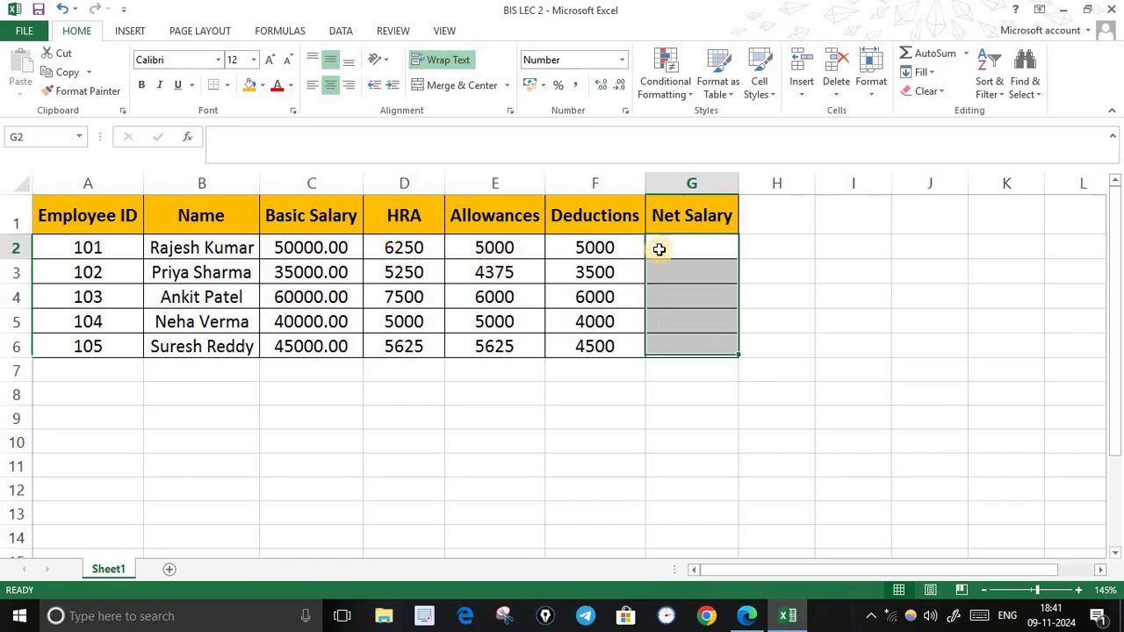
{"action": "double_click", "coordinate": [660, 250]}
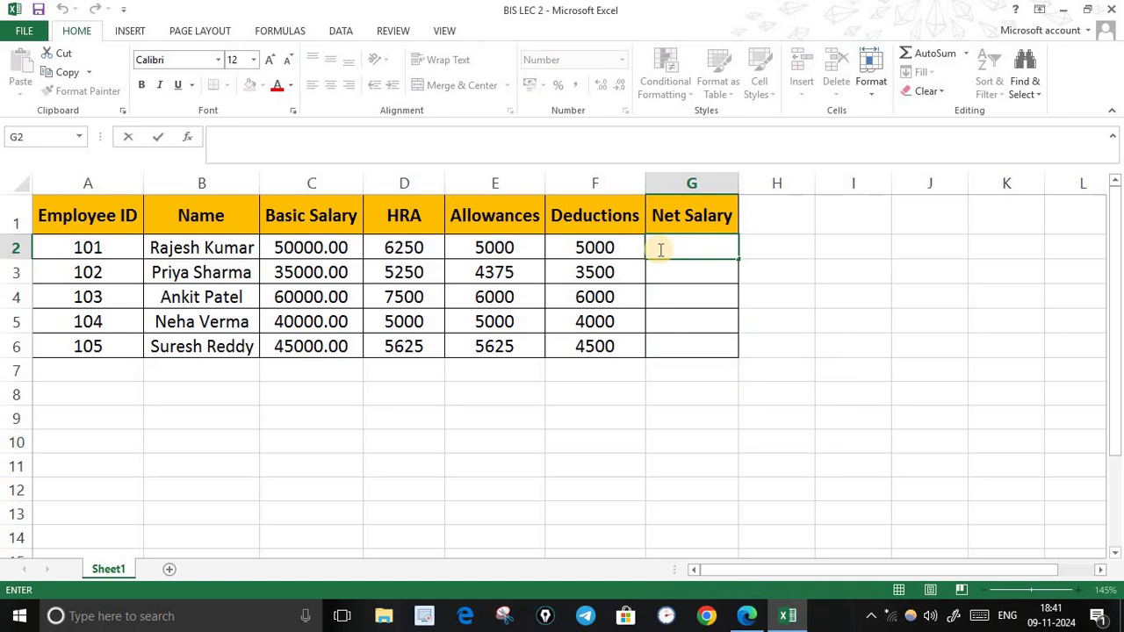
{"action": "type", "text": "=("}
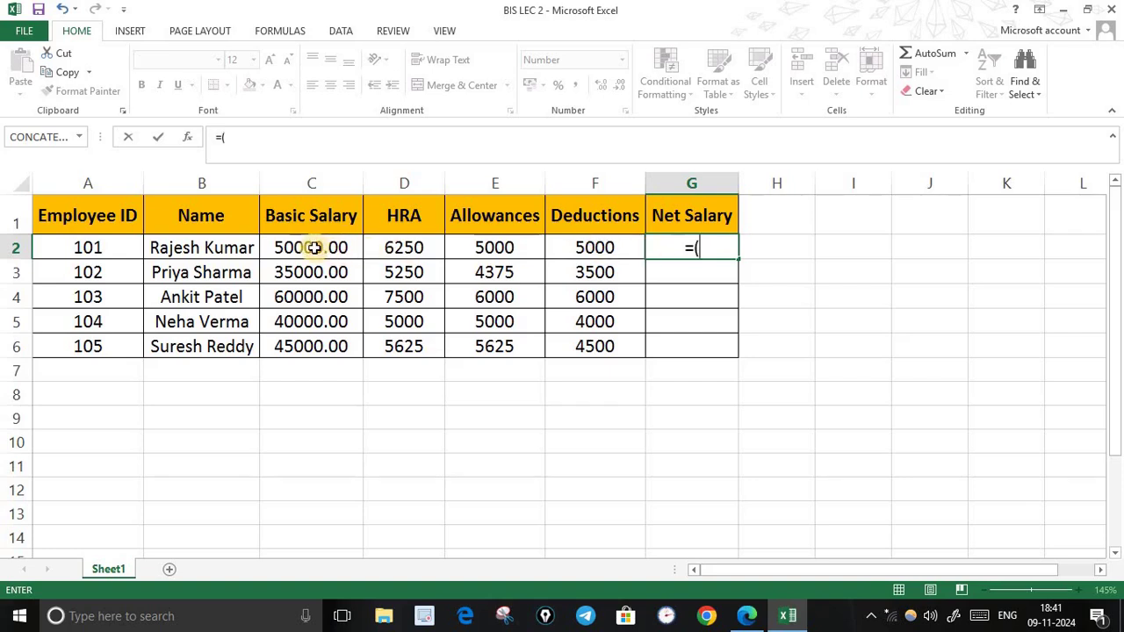
{"action": "left_click", "coordinate": [314, 249]}
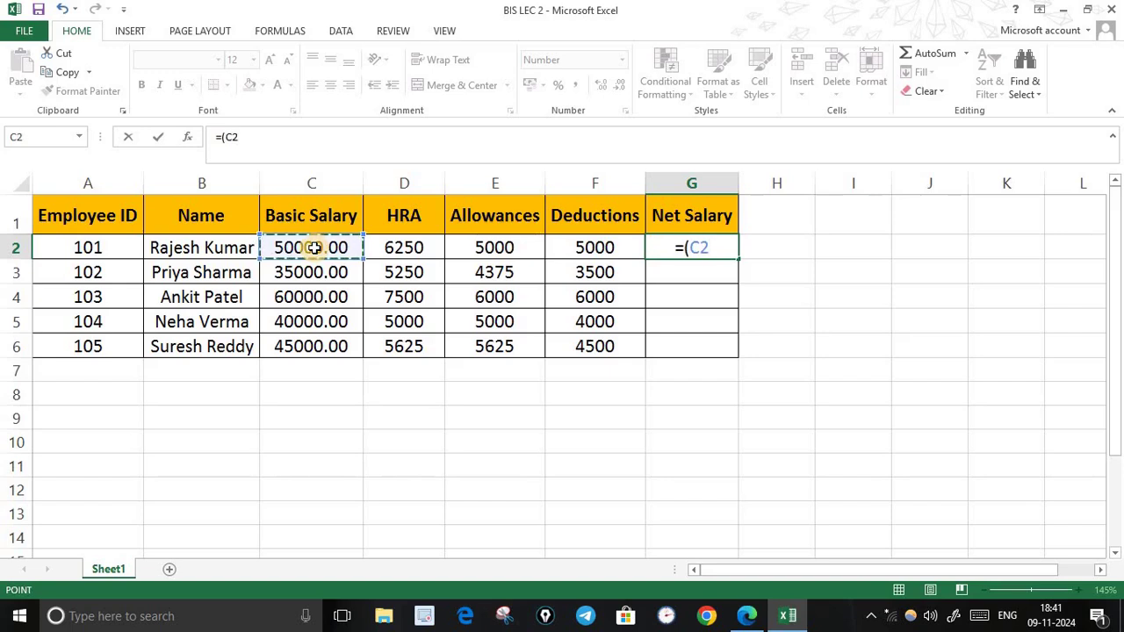
{"action": "type", "text": "+"}
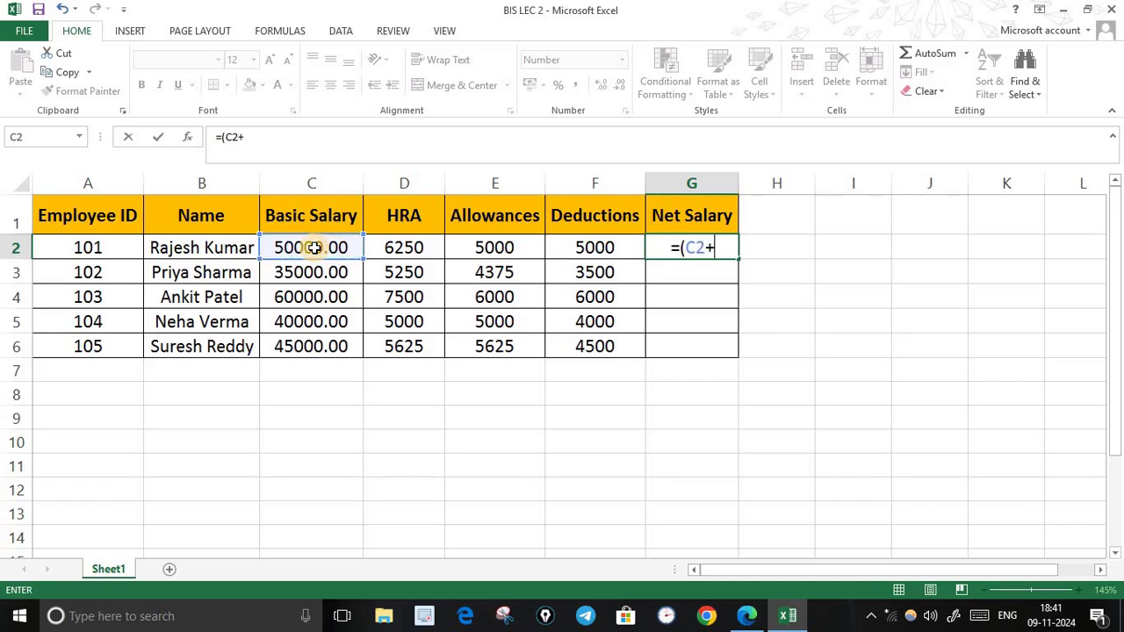
{"action": "left_click", "coordinate": [415, 249]}
{"action": "type", "text": "+"}
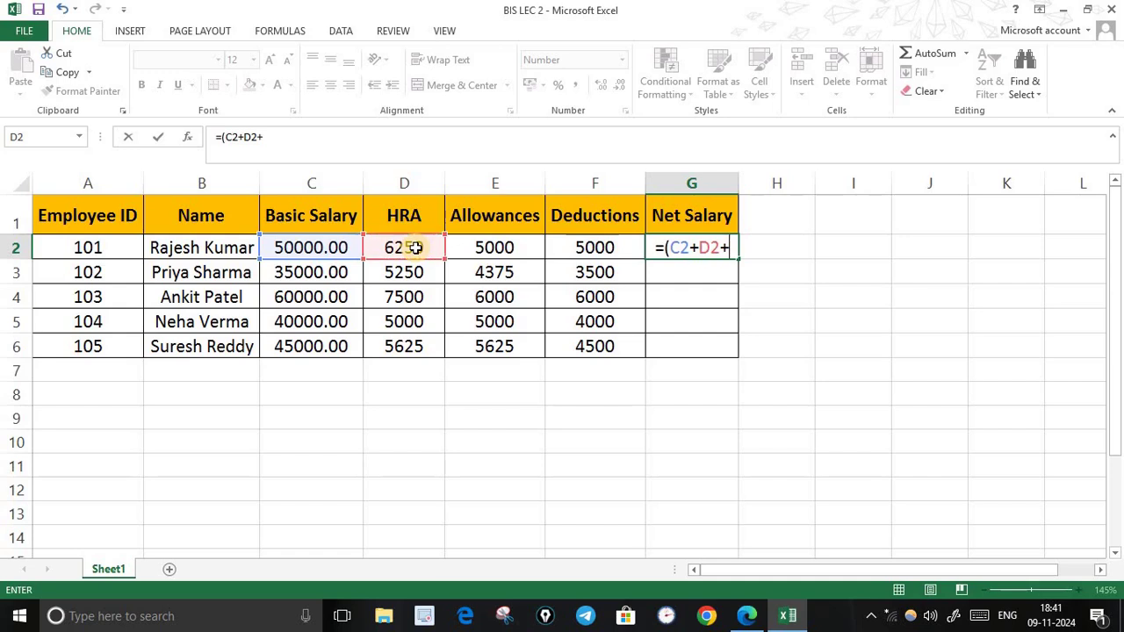
{"action": "left_click", "coordinate": [484, 247]}
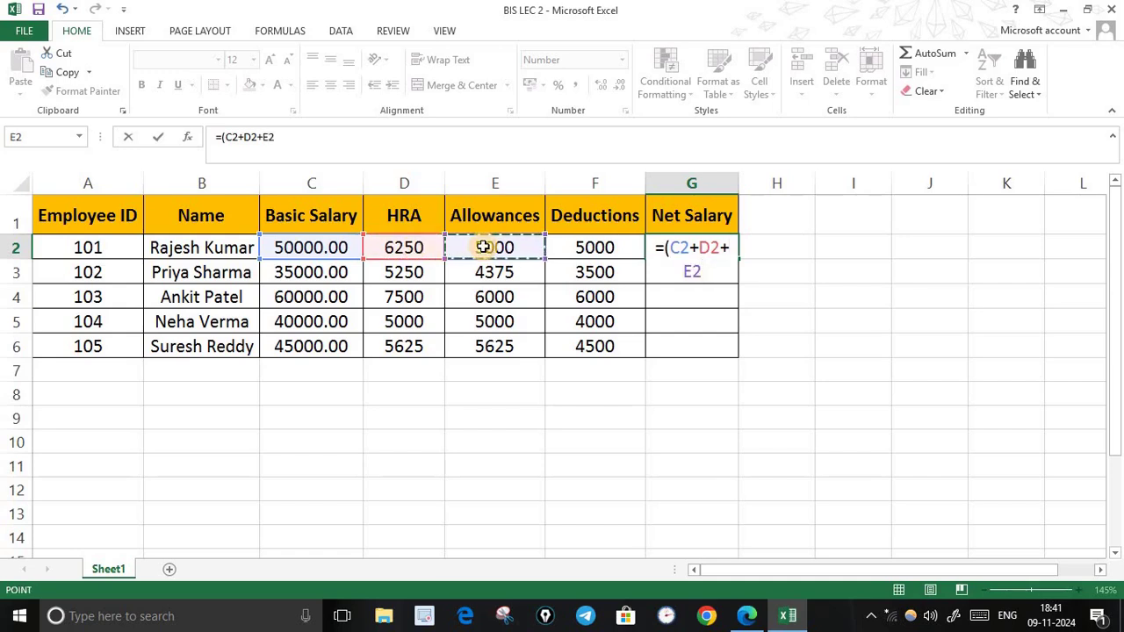
{"action": "type", "text": "+"}
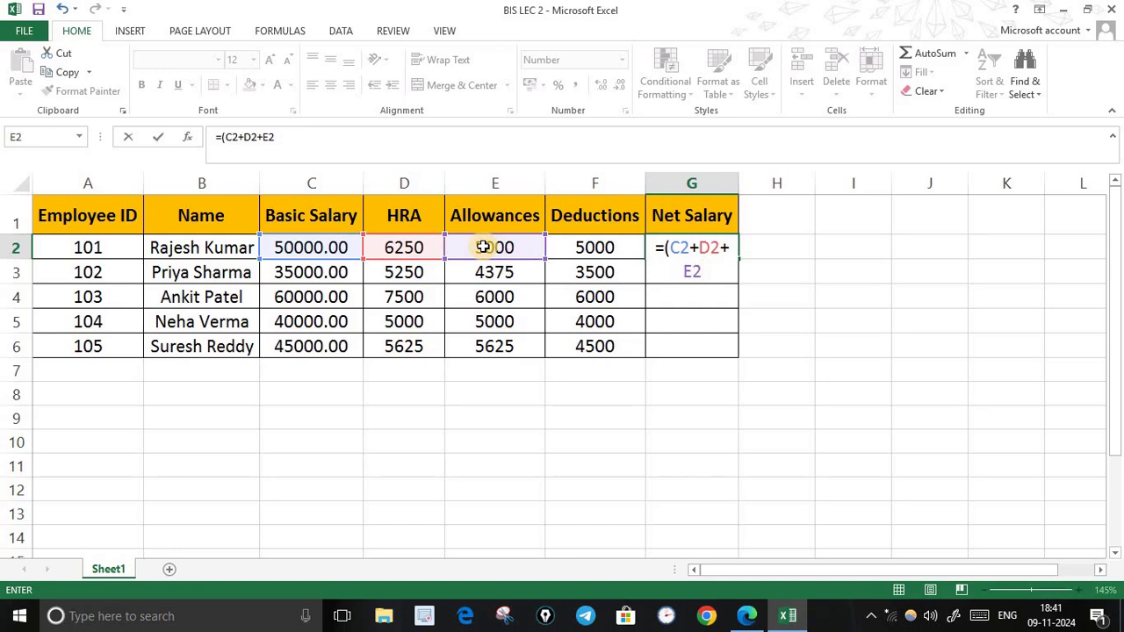
{"action": "type", "text": ")-("}
{"action": "left_click", "coordinate": [591, 248]}
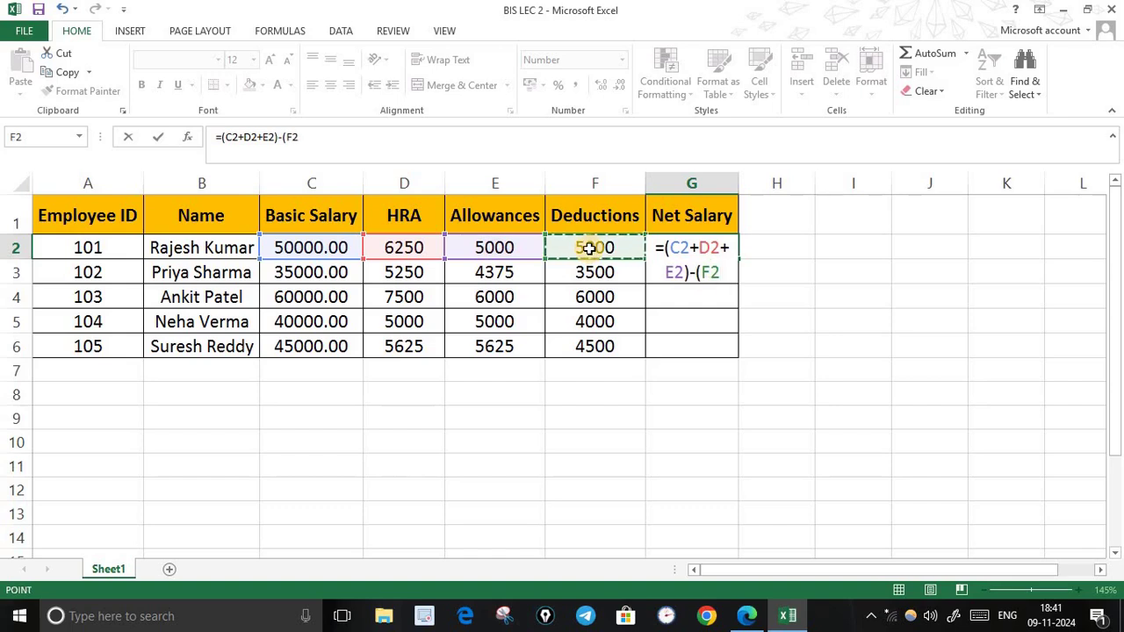
{"action": "type", "text": ")"}
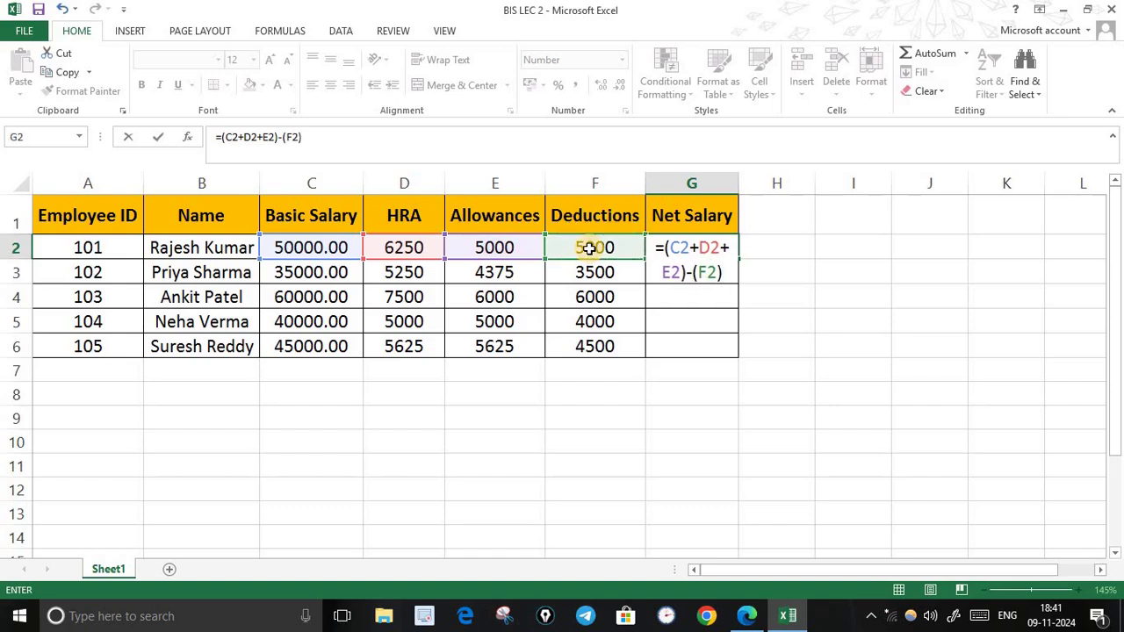
{"action": "key", "text": "Return"}
Step: Fill the Net Salary formula from G2 down to G6
{"action": "left_click", "coordinate": [712, 246]}
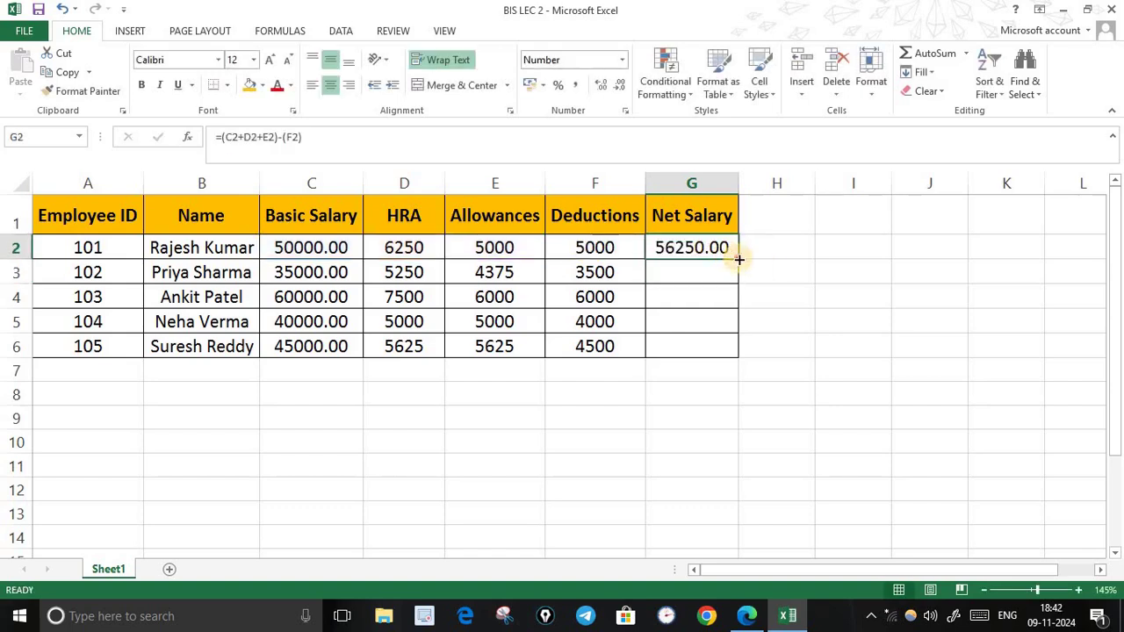
{"action": "left_click_drag", "start_coordinate": [738, 259], "coordinate": [736, 360]}
{"action": "left_click", "coordinate": [744, 484]}
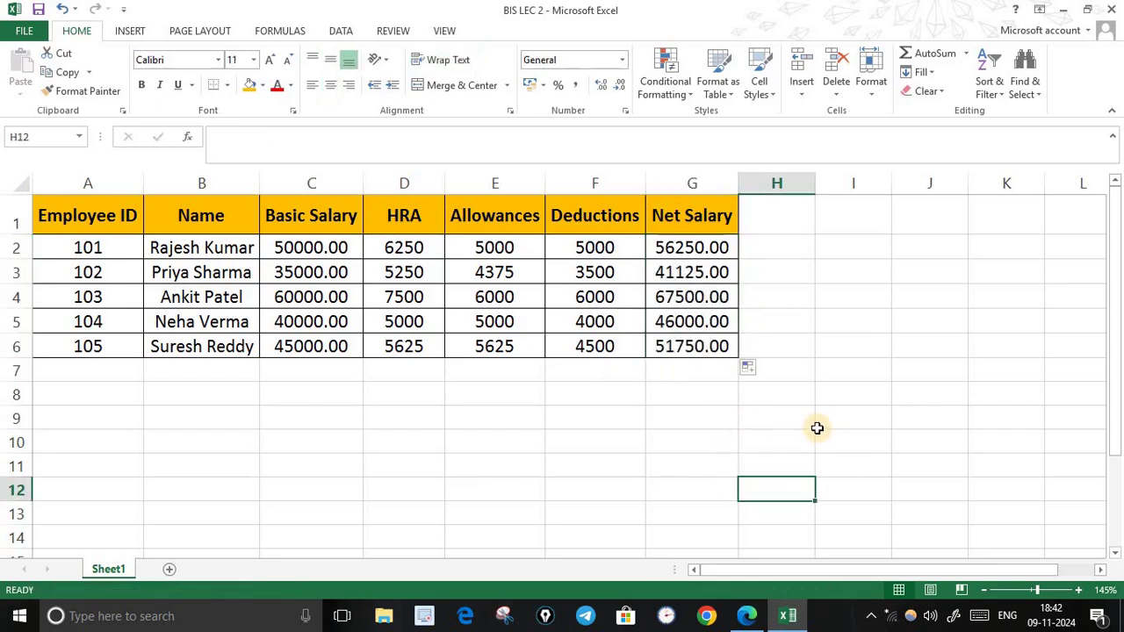
{"action": "left_click", "coordinate": [965, 53]}
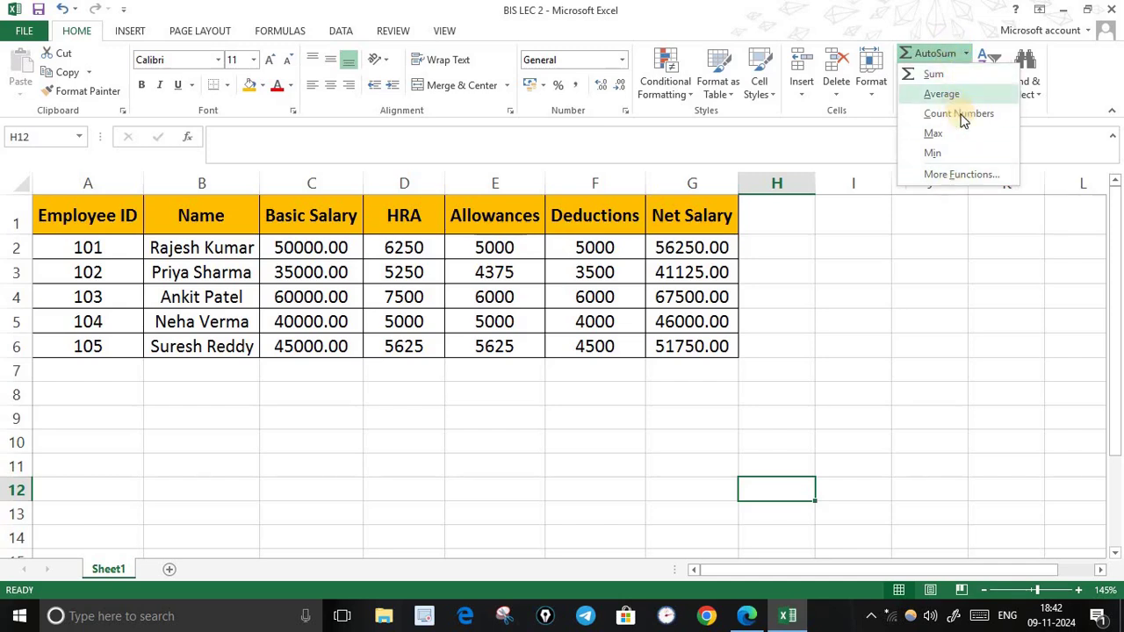
{"action": "key", "text": "Escape"}
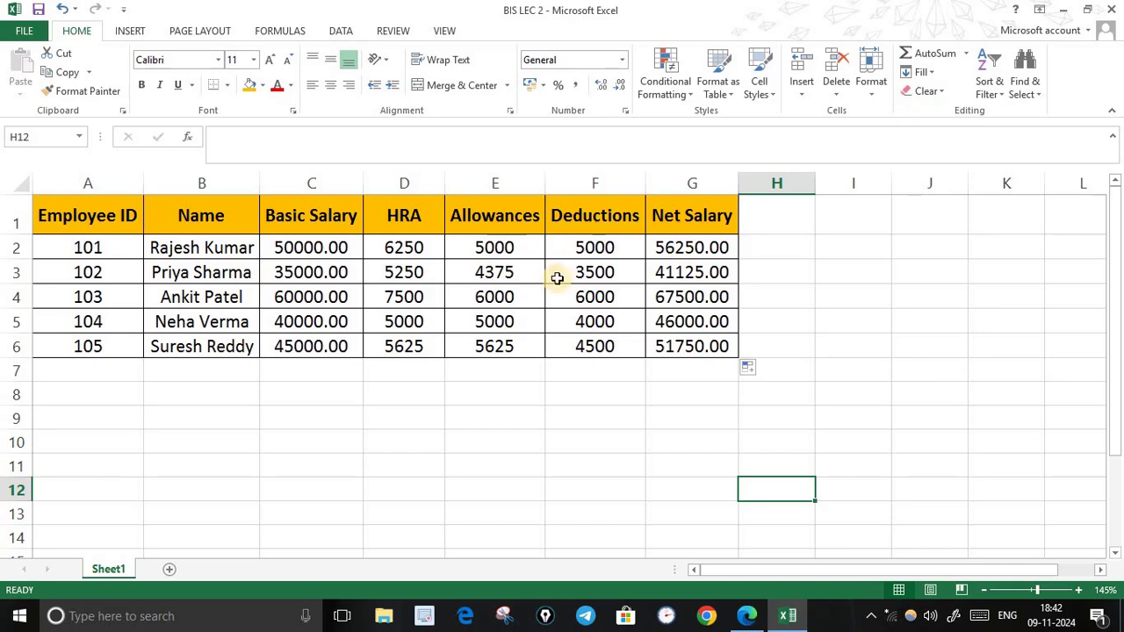
{"action": "left_click", "coordinate": [612, 250]}
Step: Total the Deductions column by entering =SUM(F2:F6) in cell F7
{"action": "left_click", "coordinate": [594, 370]}
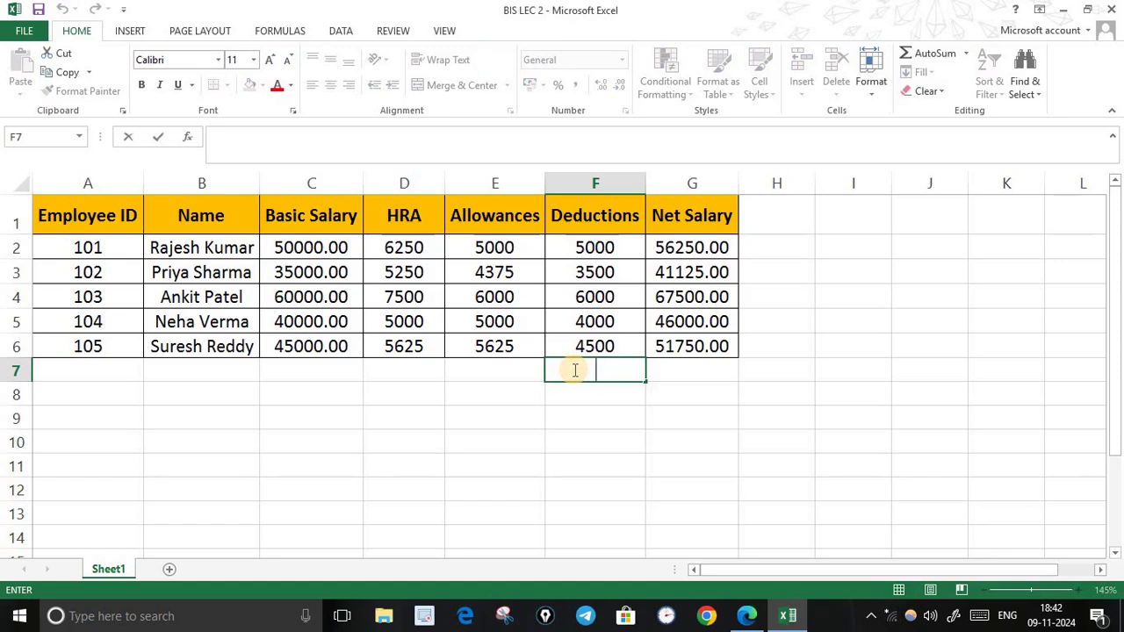
{"action": "type", "text": "=sum"}
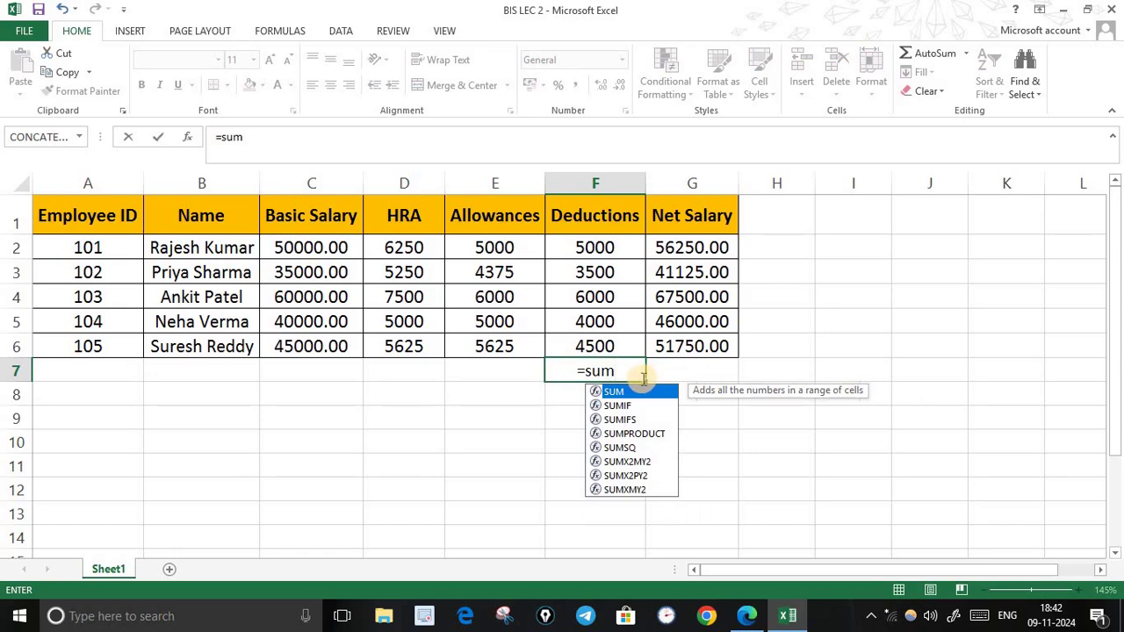
{"action": "double_click", "coordinate": [615, 391]}
{"action": "left_click_drag", "start_coordinate": [595, 247], "coordinate": [605, 346]}
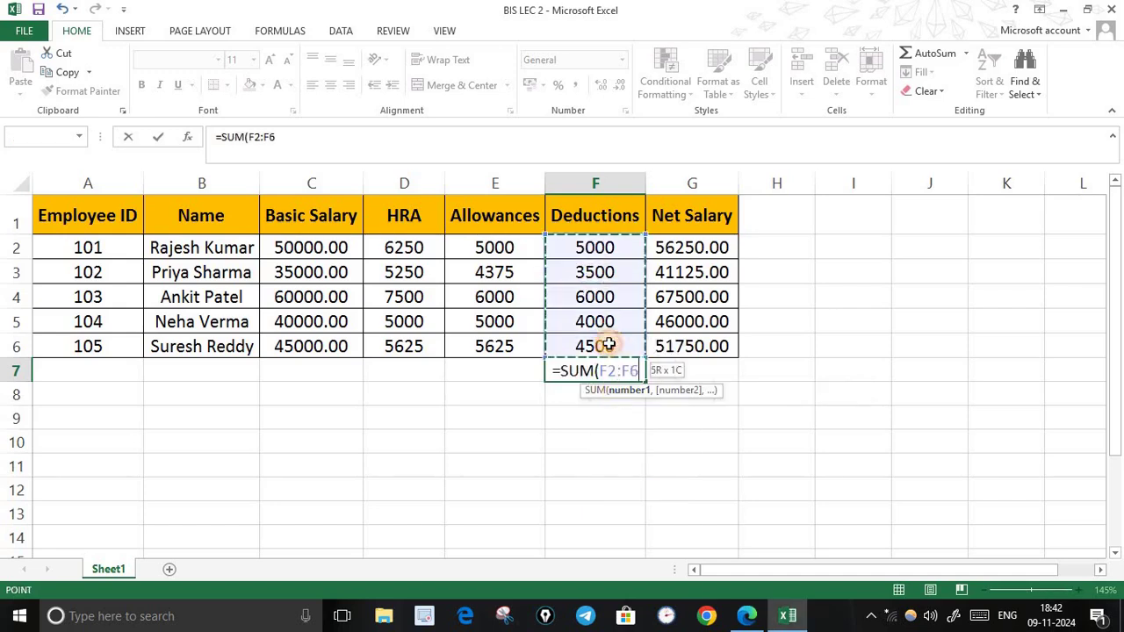
{"action": "type", "text": ")"}
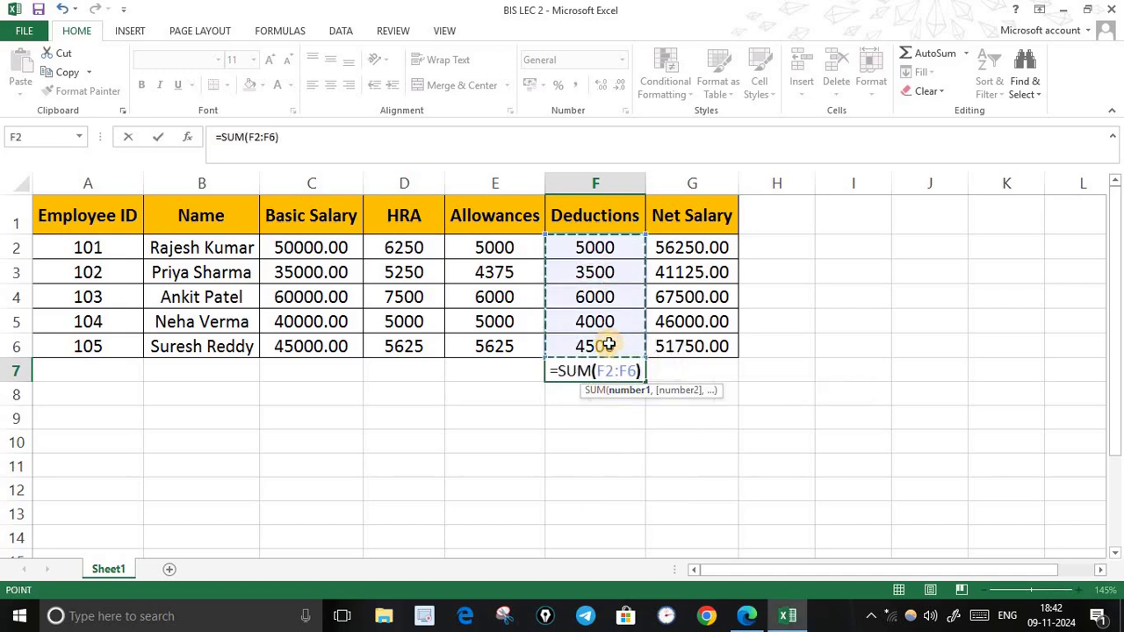
{"action": "key", "text": "Return"}
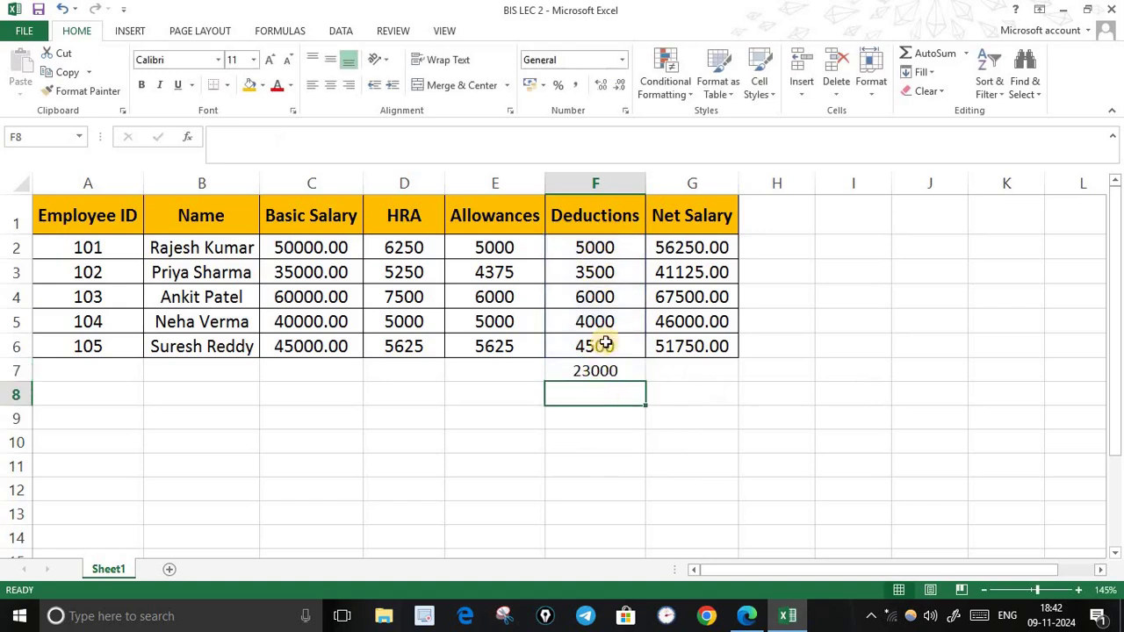
Step: Clear the manually entered SUM formula from F7
{"action": "left_click", "coordinate": [611, 372]}
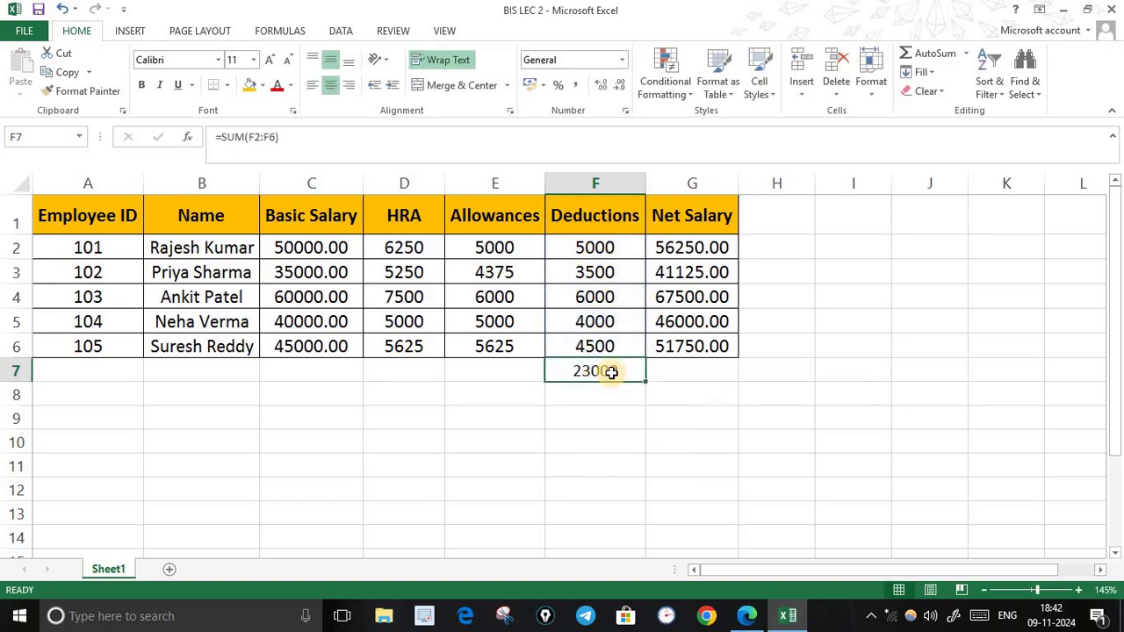
{"action": "key", "text": "Delete"}
{"action": "left_click", "coordinate": [763, 486]}
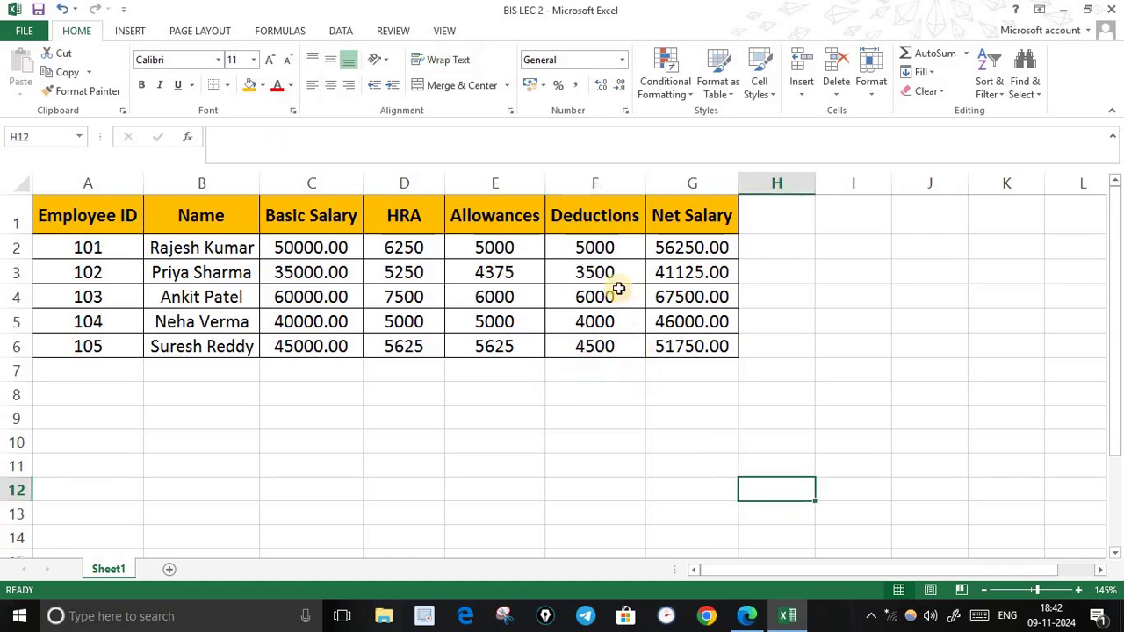
Step: Use AutoSum on the Deductions range F2:F6 to place its total in F7
{"action": "left_click", "coordinate": [597, 369]}
{"action": "left_click_drag", "start_coordinate": [585, 247], "coordinate": [588, 346]}
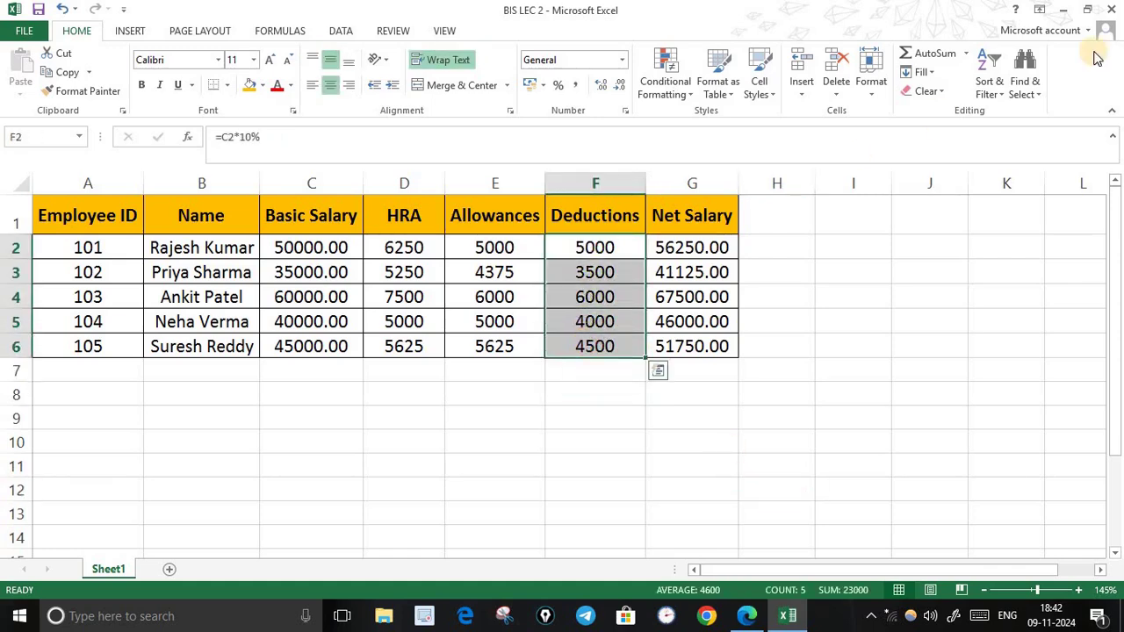
{"action": "left_click", "coordinate": [933, 53]}
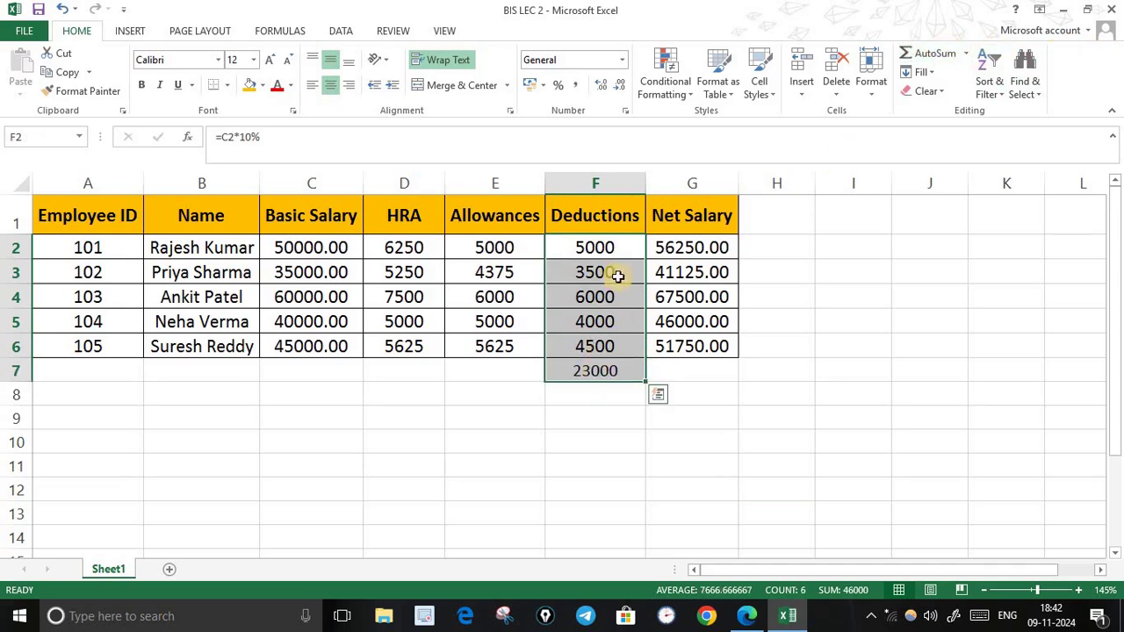
{"action": "left_click", "coordinate": [627, 411]}
Step: Remove the AutoSum total from cell F7
{"action": "left_click", "coordinate": [581, 372]}
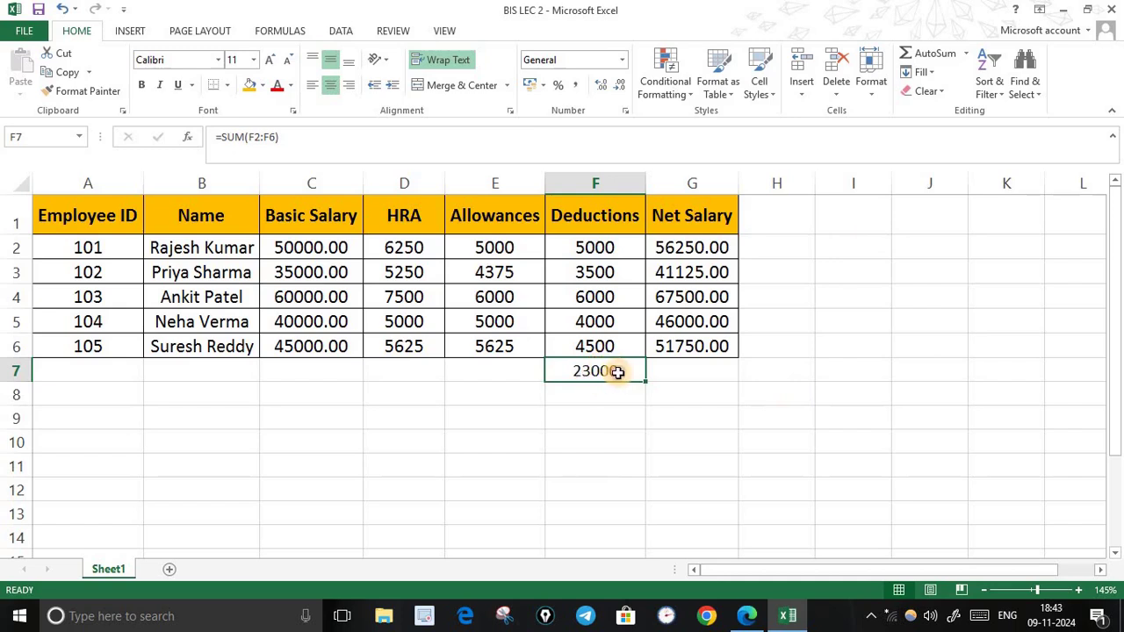
{"action": "key", "text": "Delete"}
{"action": "left_click", "coordinate": [623, 447]}
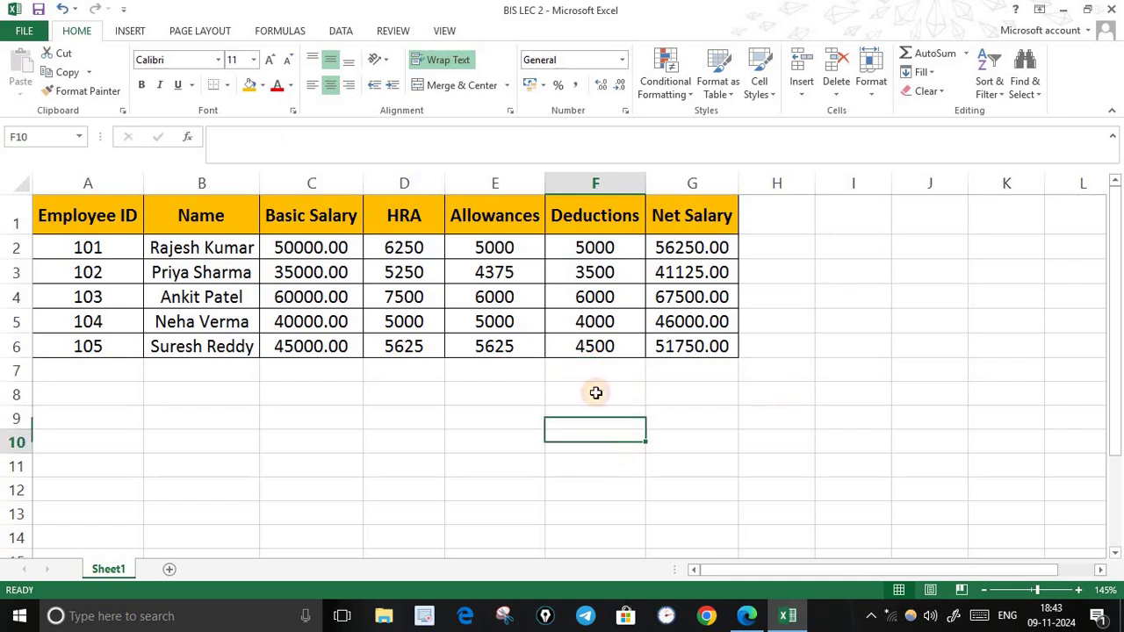
Step: Calculate the average of the Deductions column by entering =AVERAGE(F2:F6) in cell F7
{"action": "left_click", "coordinate": [601, 373]}
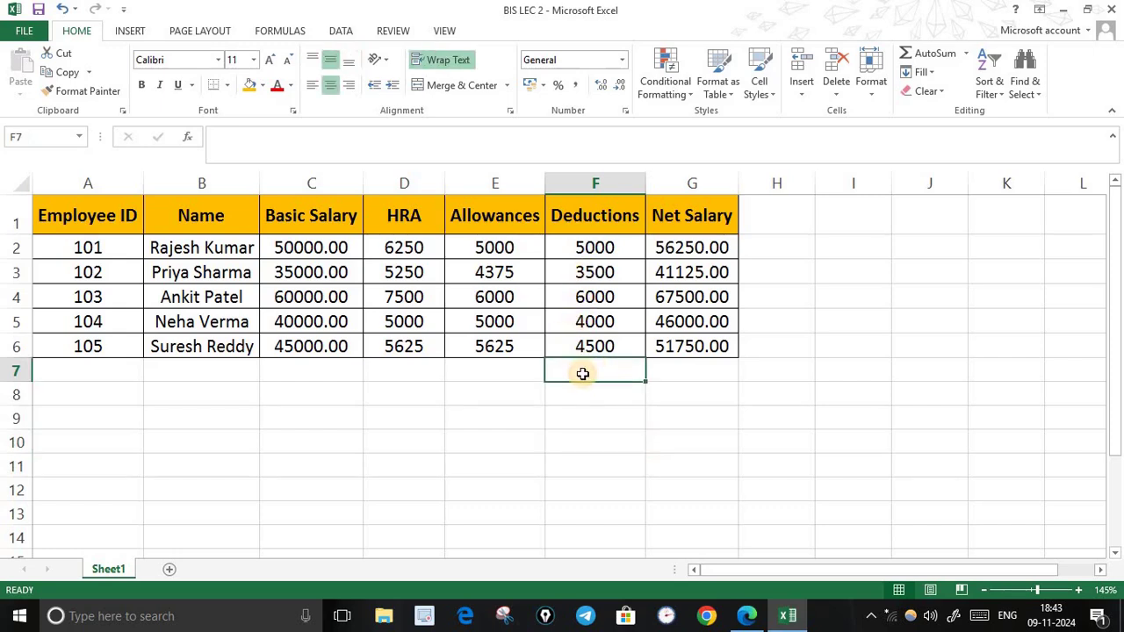
{"action": "type", "text": "=ave"}
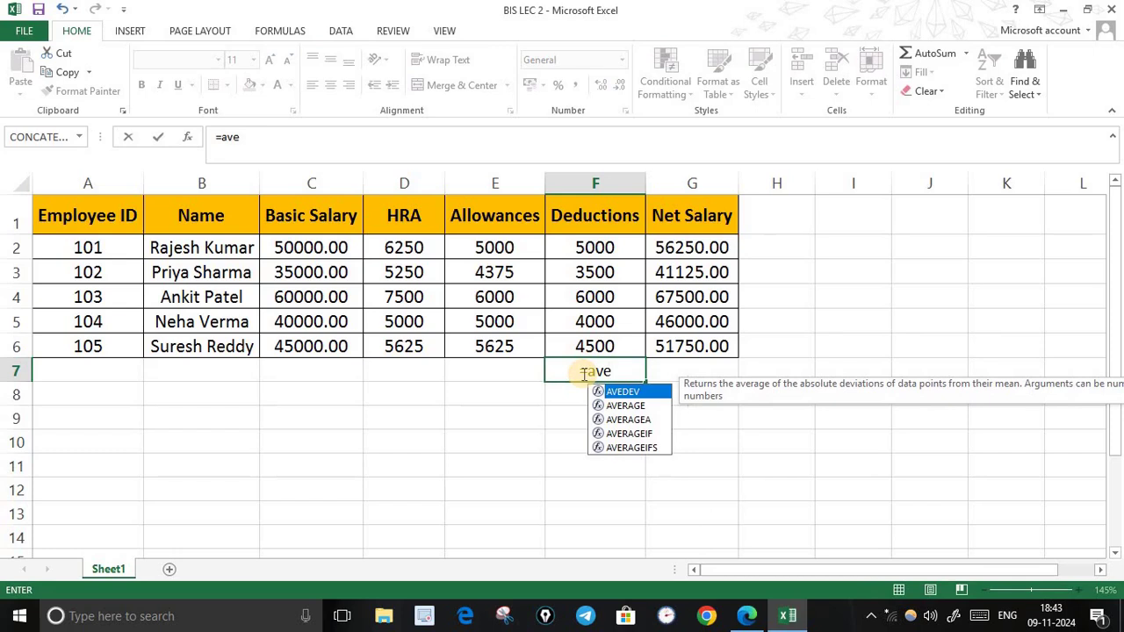
{"action": "double_click", "coordinate": [627, 413]}
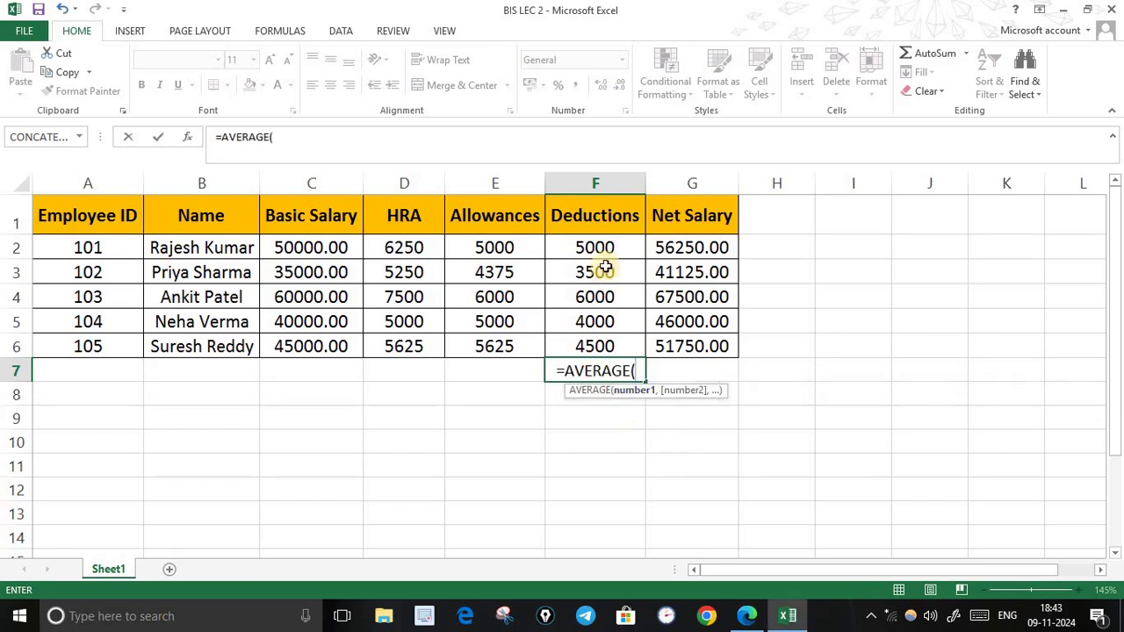
{"action": "left_click_drag", "start_coordinate": [601, 250], "coordinate": [605, 348]}
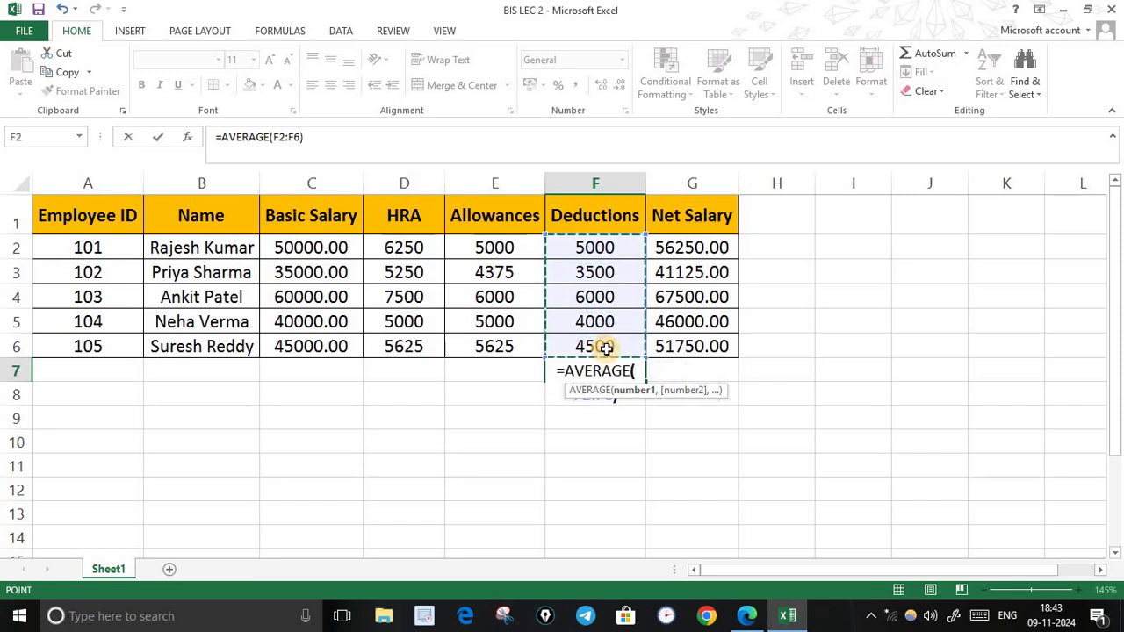
{"action": "key", "text": "Return"}
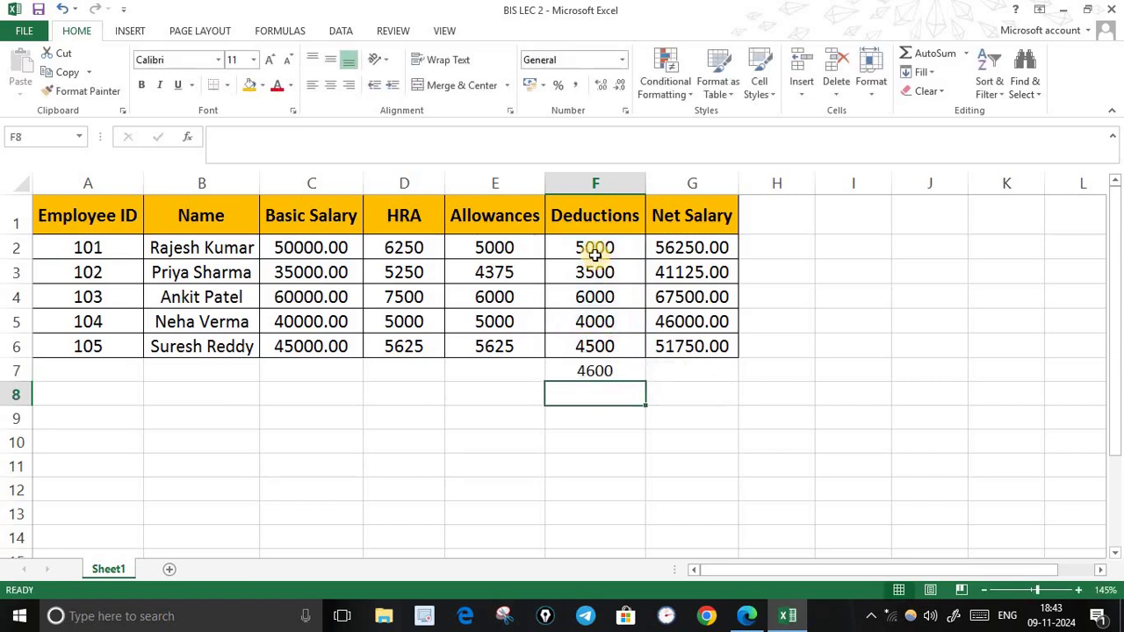
Step: Delete the AVERAGE formula from F7
{"action": "left_click", "coordinate": [595, 370]}
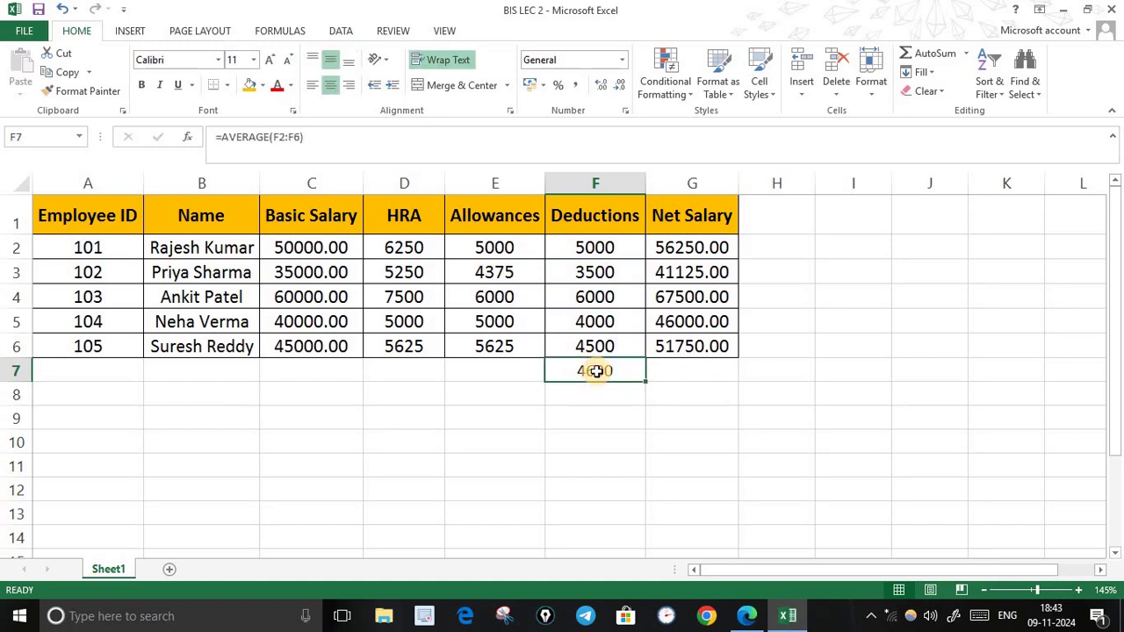
{"action": "key", "text": "Delete"}
{"action": "left_click", "coordinate": [654, 485]}
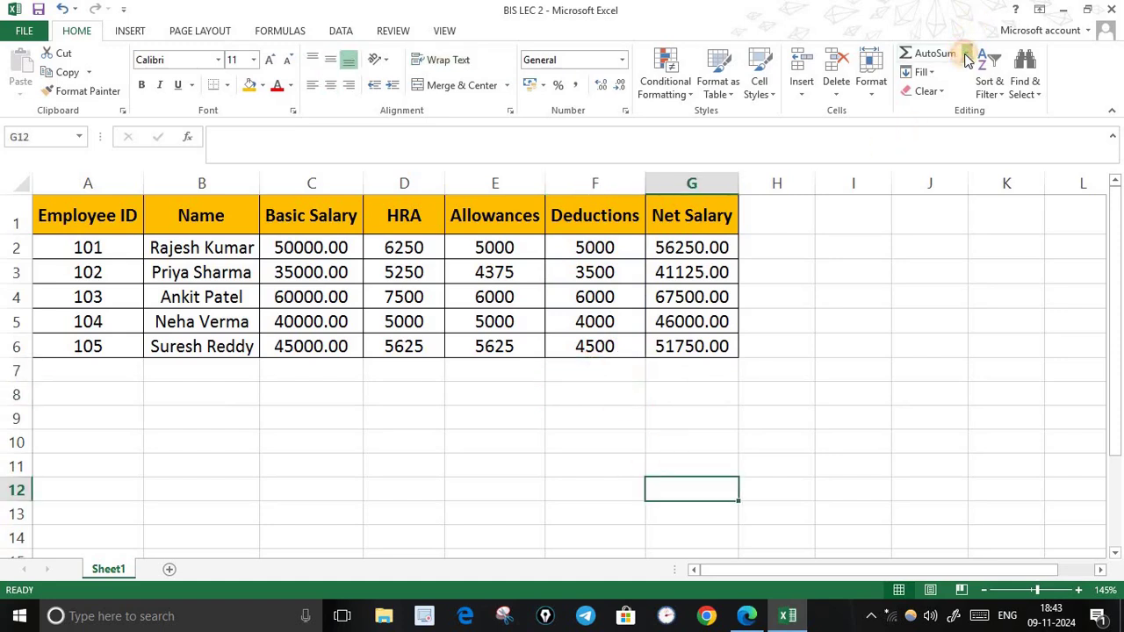
{"action": "left_click", "coordinate": [965, 54]}
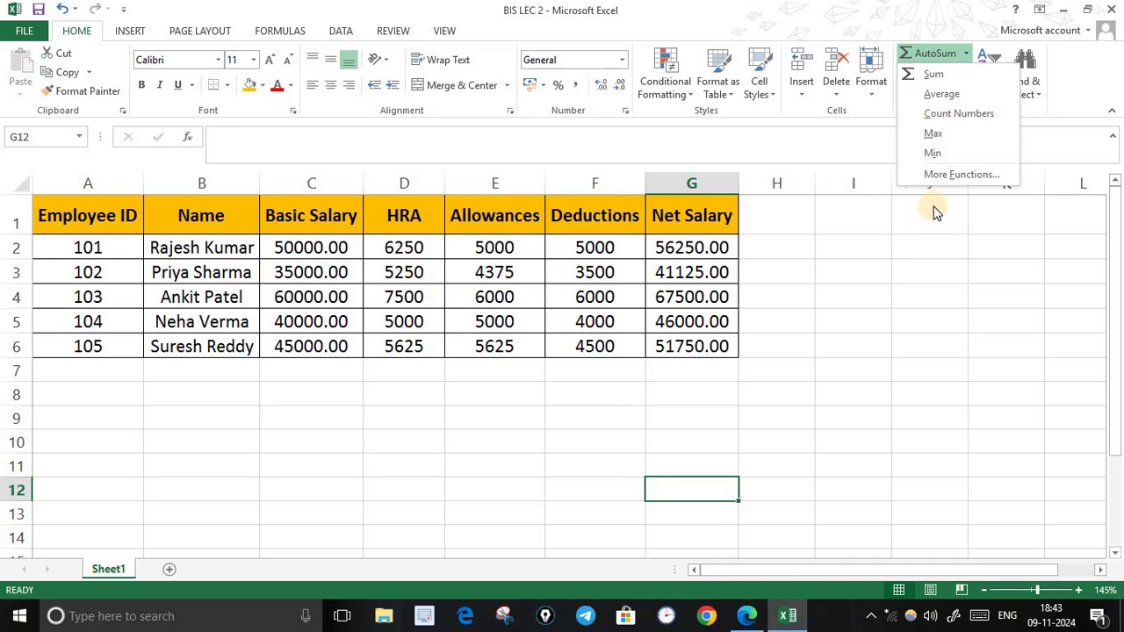
{"action": "left_click", "coordinate": [930, 261]}
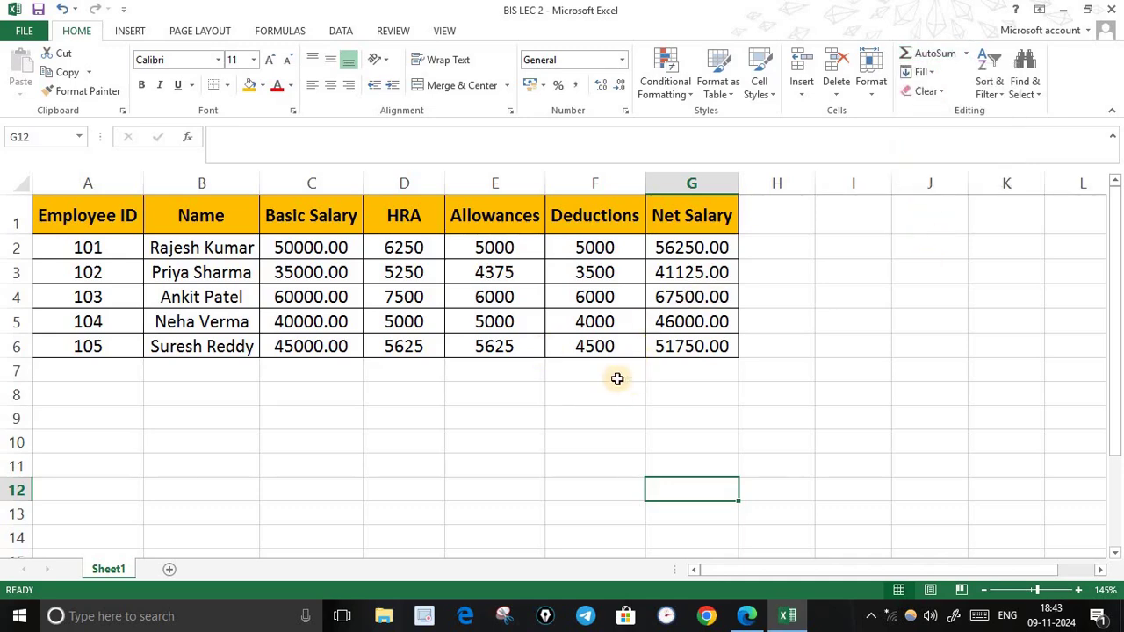
{"action": "left_click", "coordinate": [617, 378]}
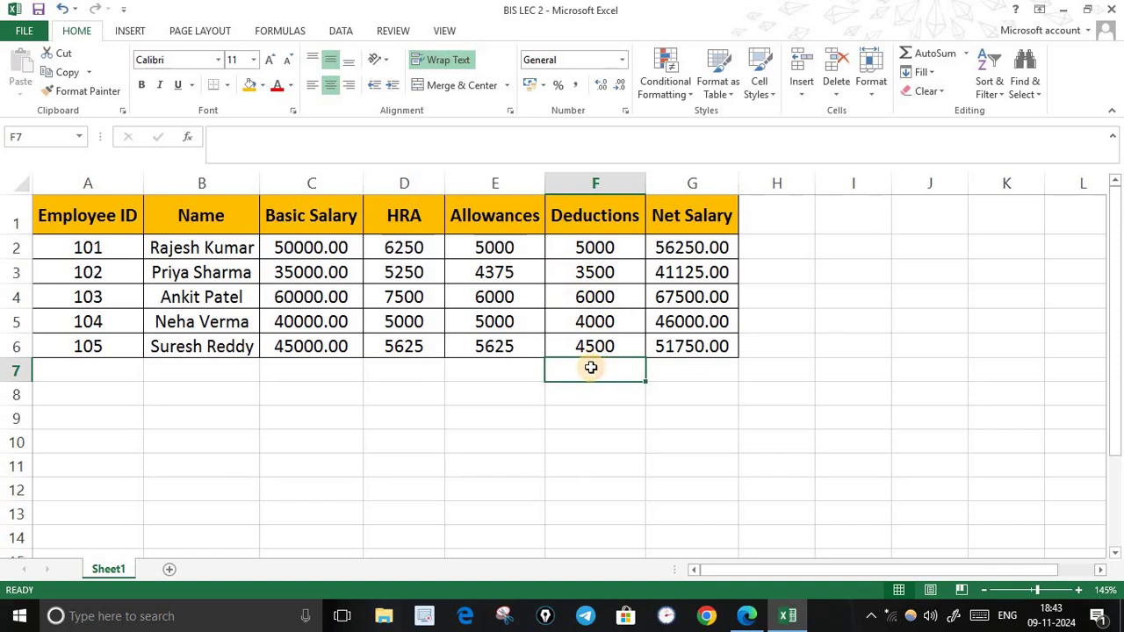
Step: Count the numeric entries in the Deductions column by entering =COUNT(F2:F6) in cell F7
{"action": "type", "text": "="}
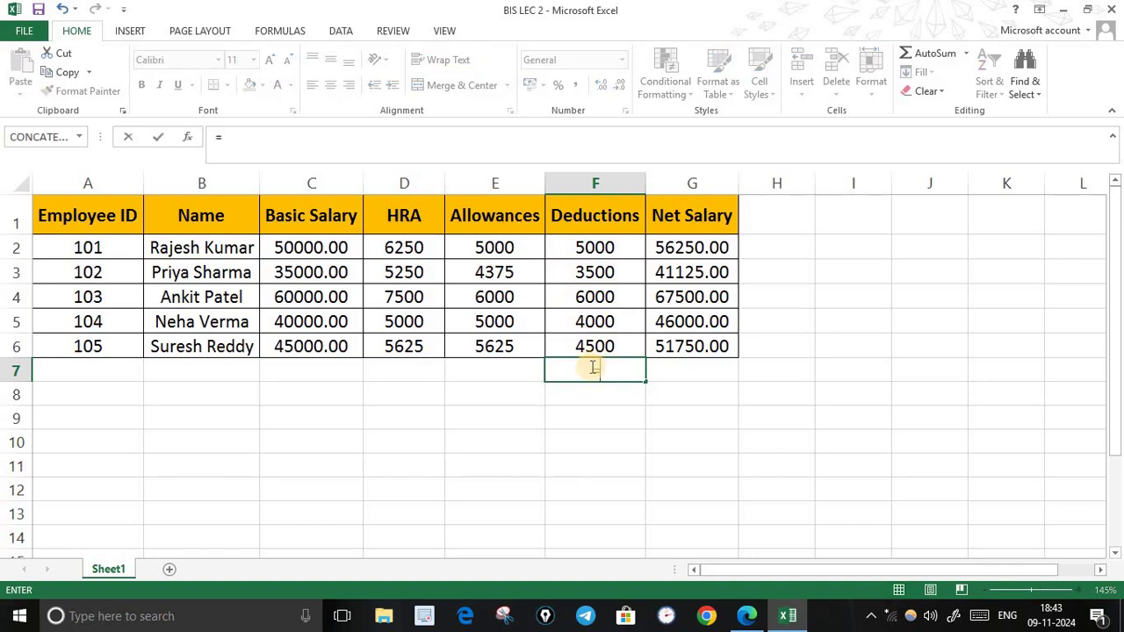
{"action": "type", "text": "count"}
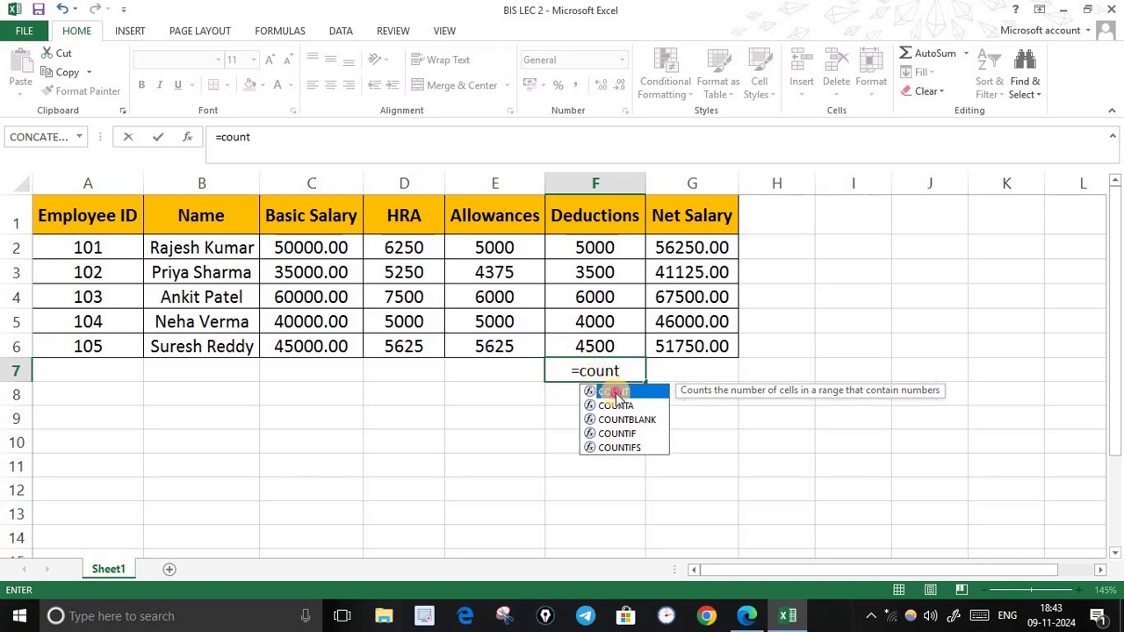
{"action": "double_click", "coordinate": [615, 394]}
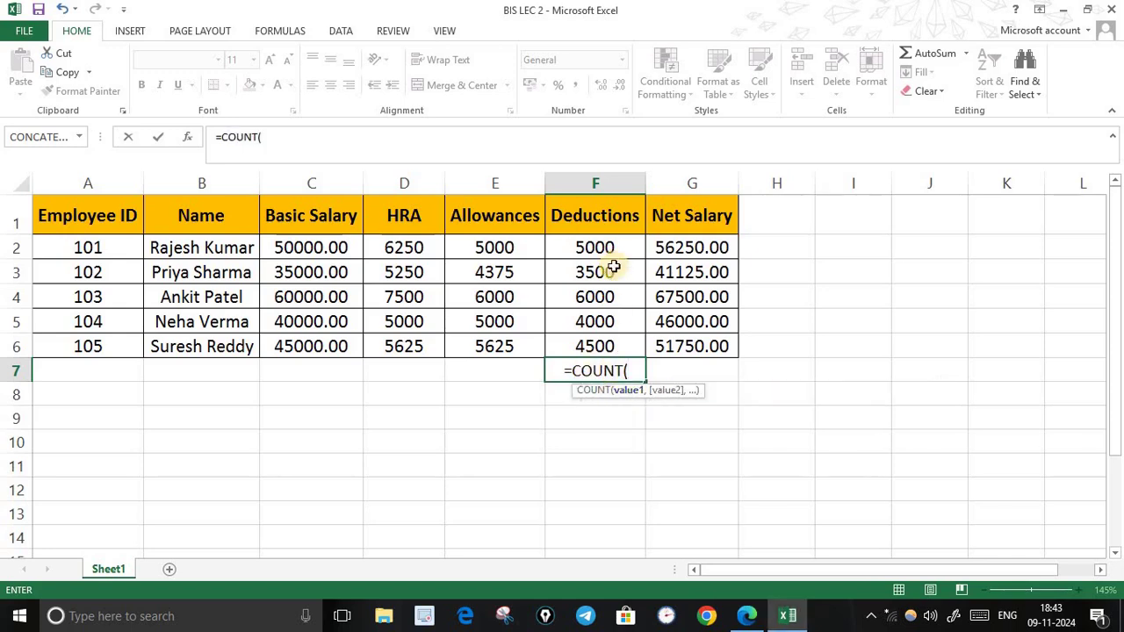
{"action": "left_click_drag", "start_coordinate": [606, 247], "coordinate": [607, 349]}
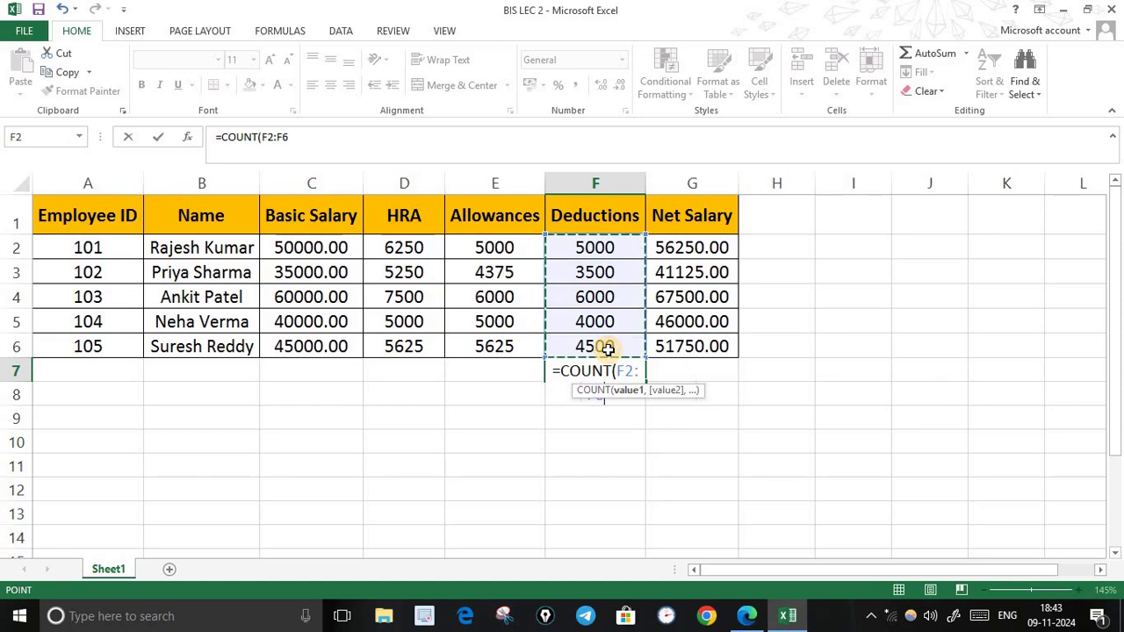
{"action": "key", "text": "Return"}
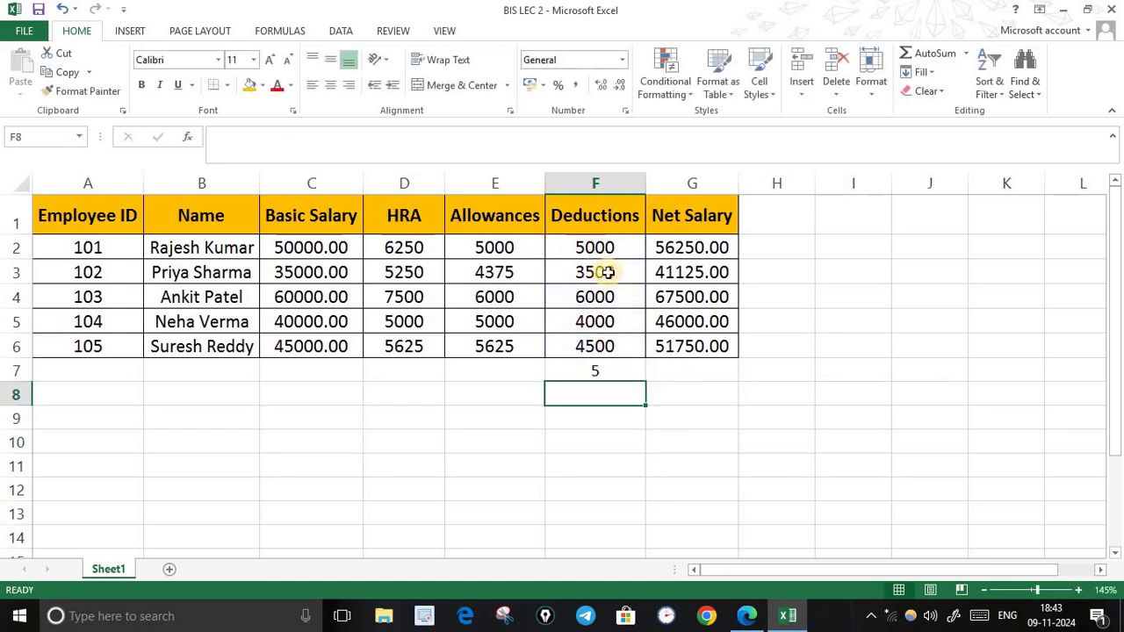
Step: Remove the COUNT formula from cell F7
{"action": "left_click", "coordinate": [605, 370]}
{"action": "double_click", "coordinate": [605, 371]}
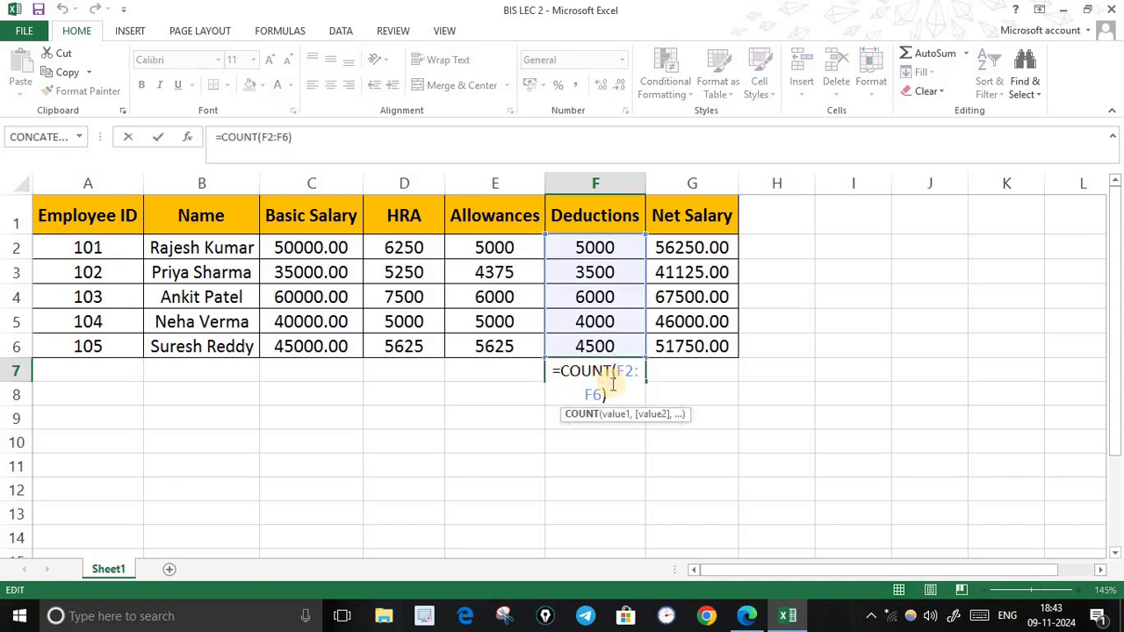
{"action": "left_click_drag", "start_coordinate": [614, 394], "coordinate": [558, 360]}
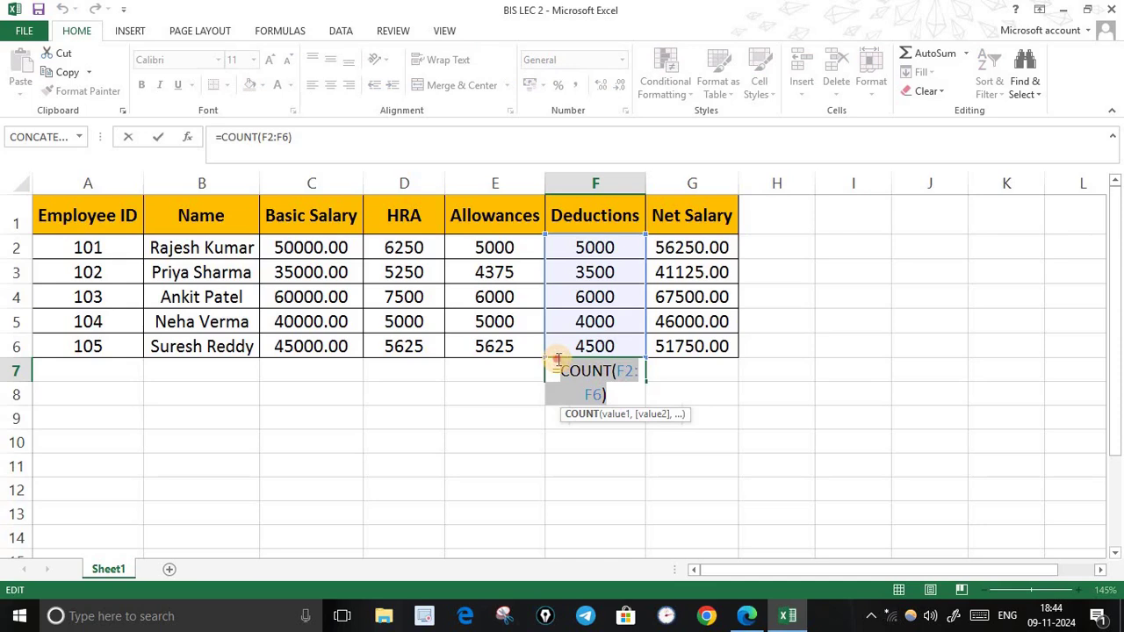
{"action": "key", "text": "Delete"}
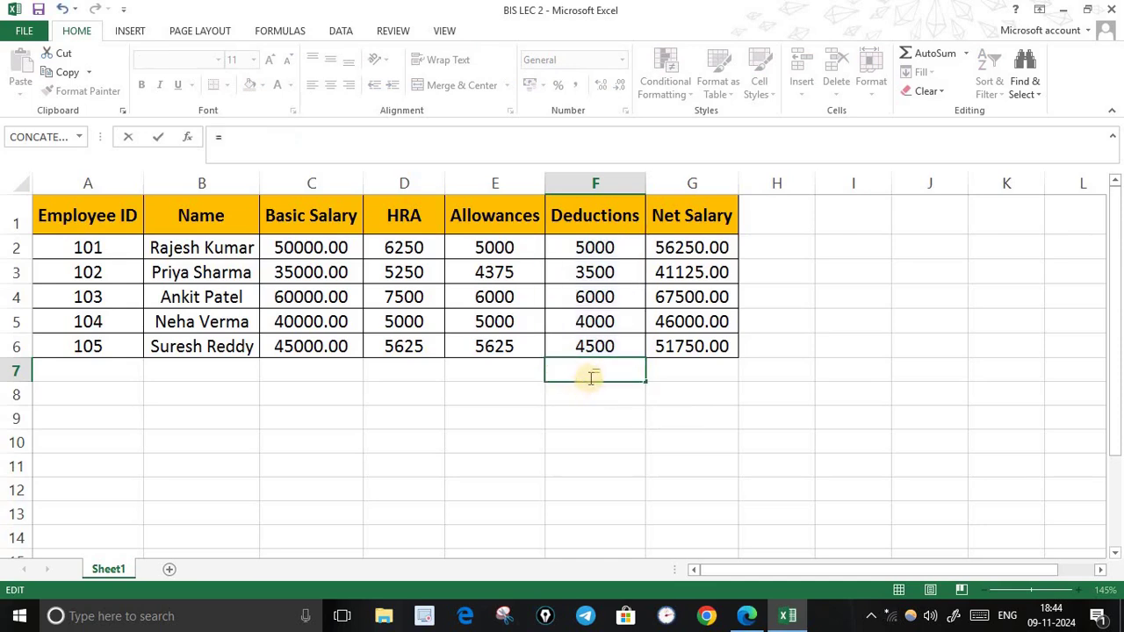
{"action": "left_click", "coordinate": [585, 377]}
{"action": "left_click", "coordinate": [639, 448]}
{"action": "left_click", "coordinate": [963, 56]}
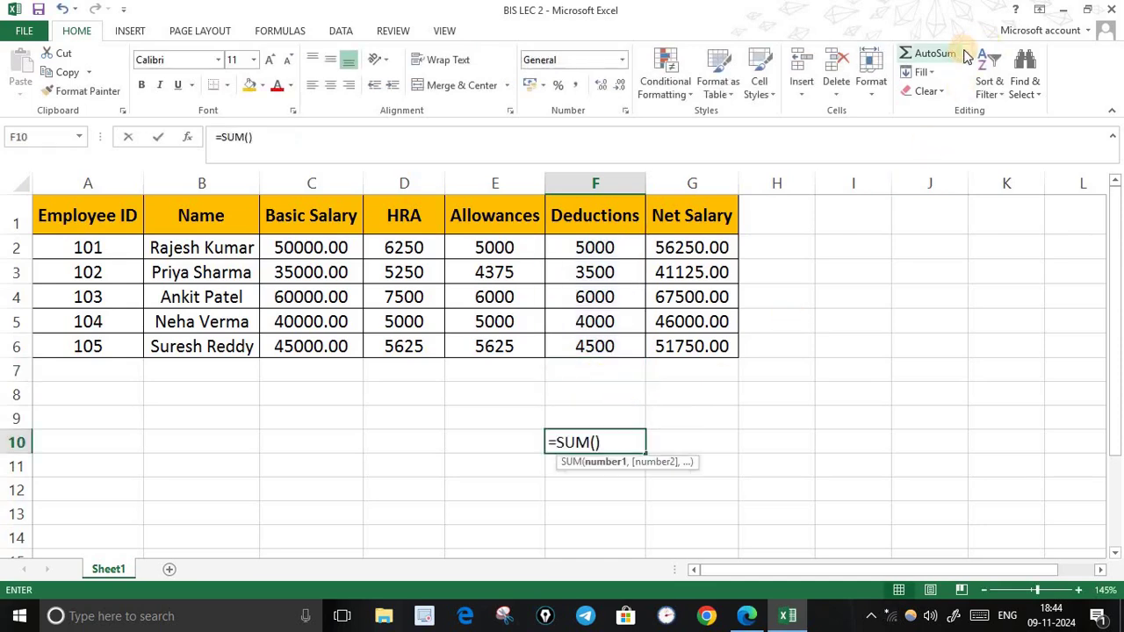
{"action": "left_click", "coordinate": [965, 53]}
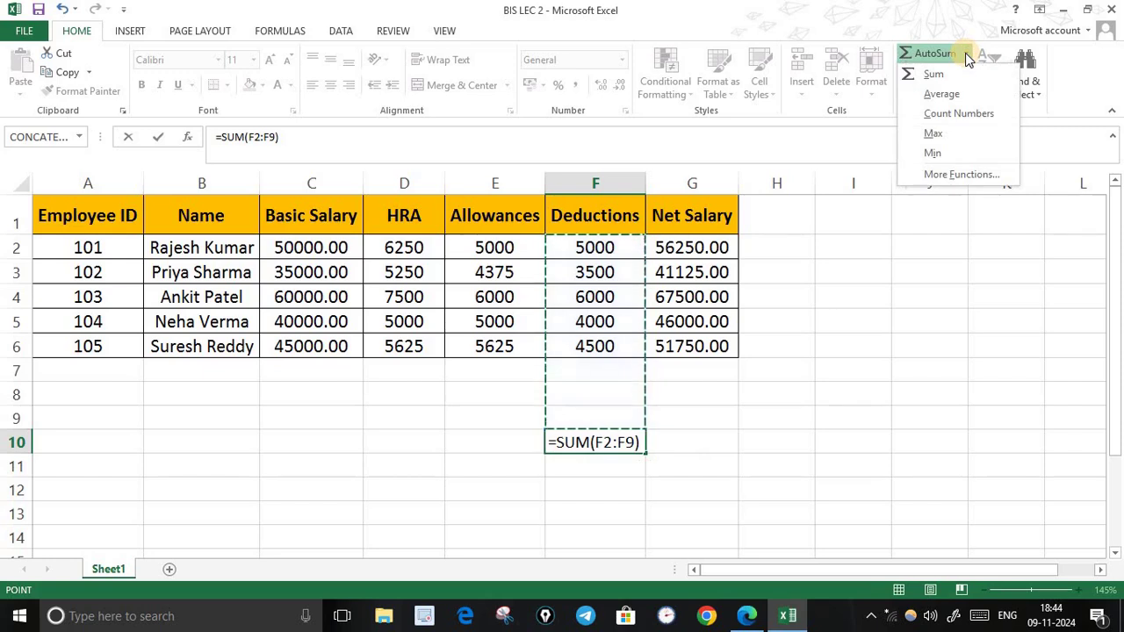
{"action": "left_click", "coordinate": [677, 431]}
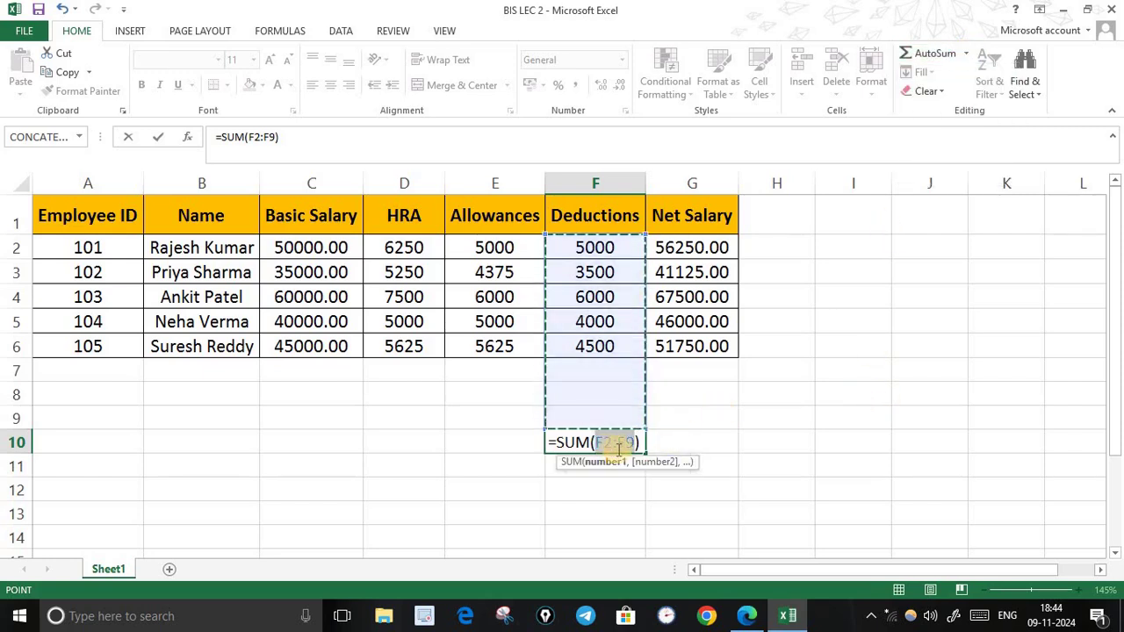
{"action": "left_click", "coordinate": [804, 447]}
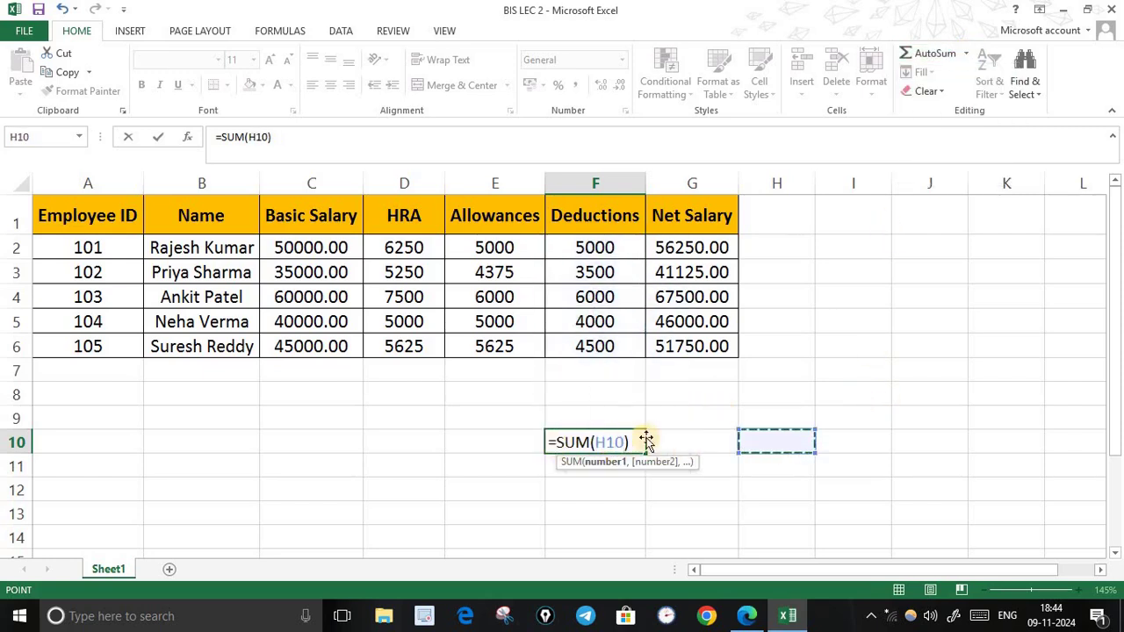
{"action": "key", "text": "F2"}
{"action": "key", "text": "shift+Home"}
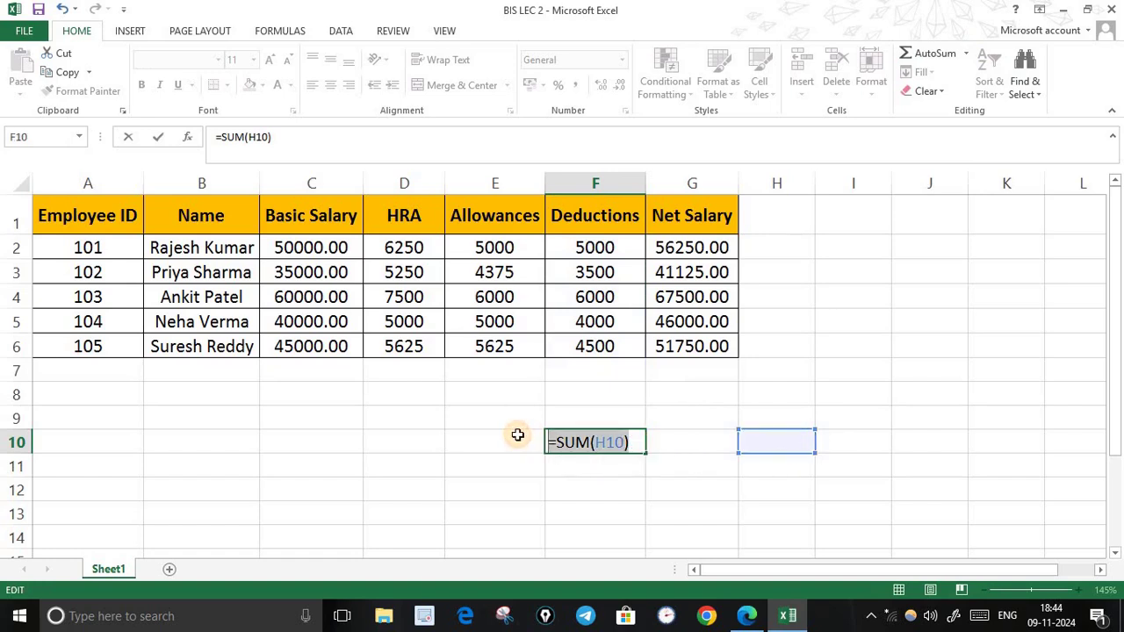
{"action": "key", "text": "Escape"}
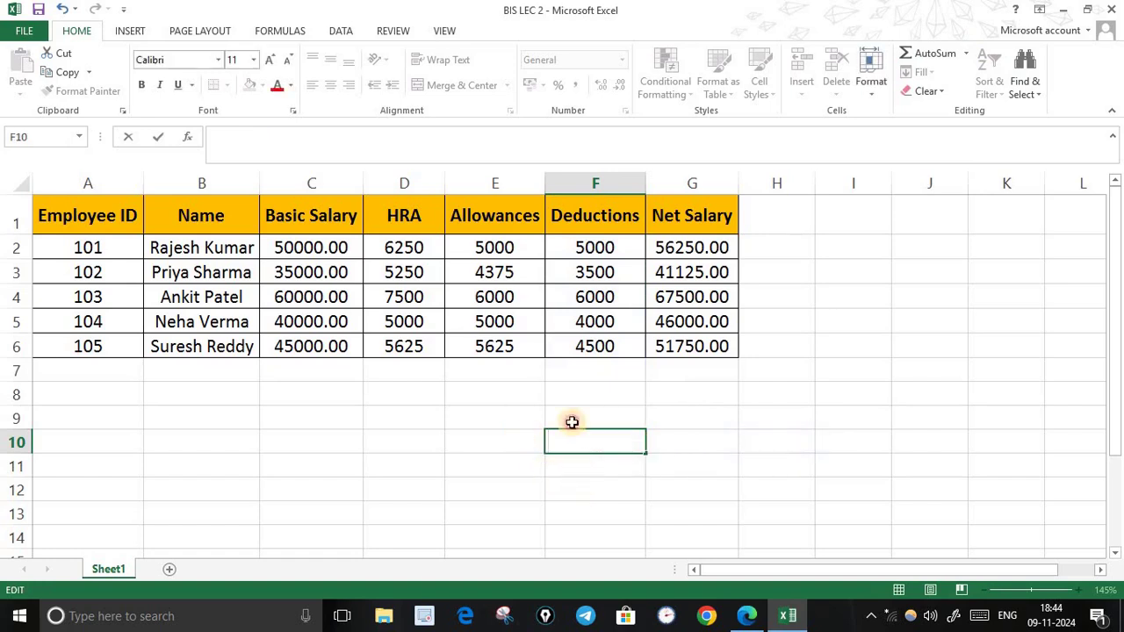
{"action": "key", "text": "Down"}
{"action": "key", "text": "Down"}
Step: Find the largest value in the Deductions column by entering =MAX(F2:F6) in cell F7
{"action": "left_click", "coordinate": [580, 370]}
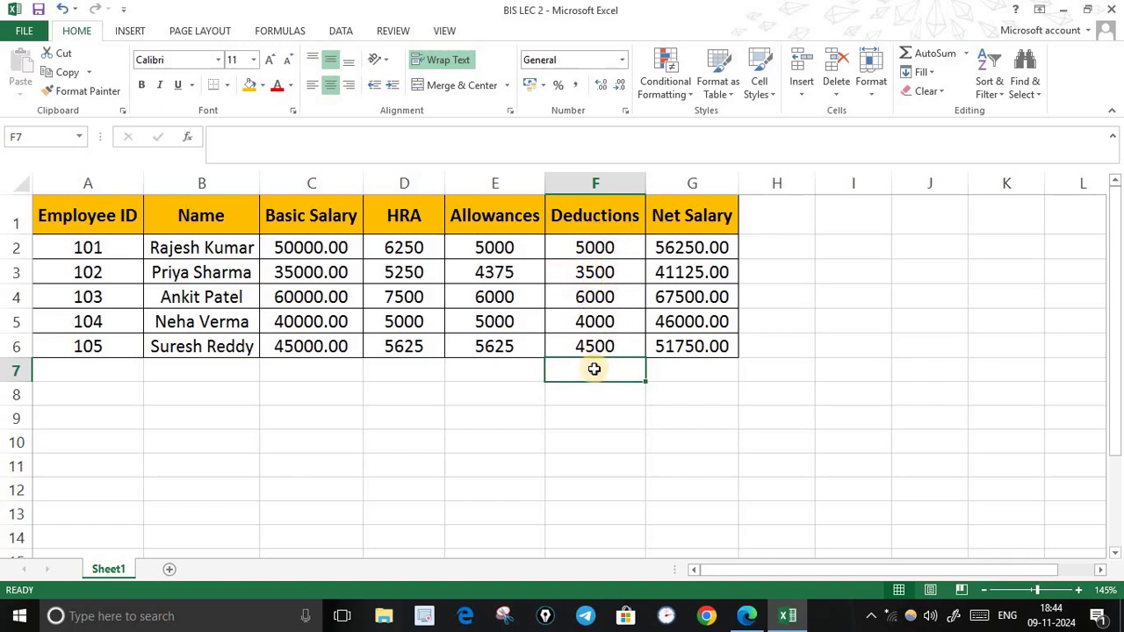
{"action": "type", "text": "="}
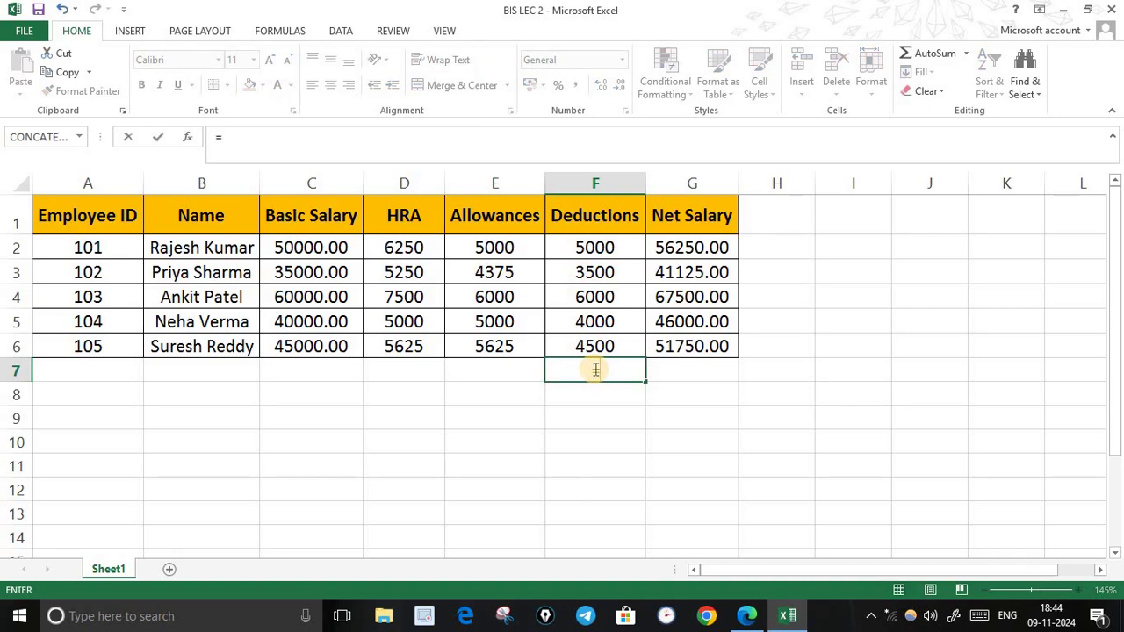
{"action": "type", "text": "max"}
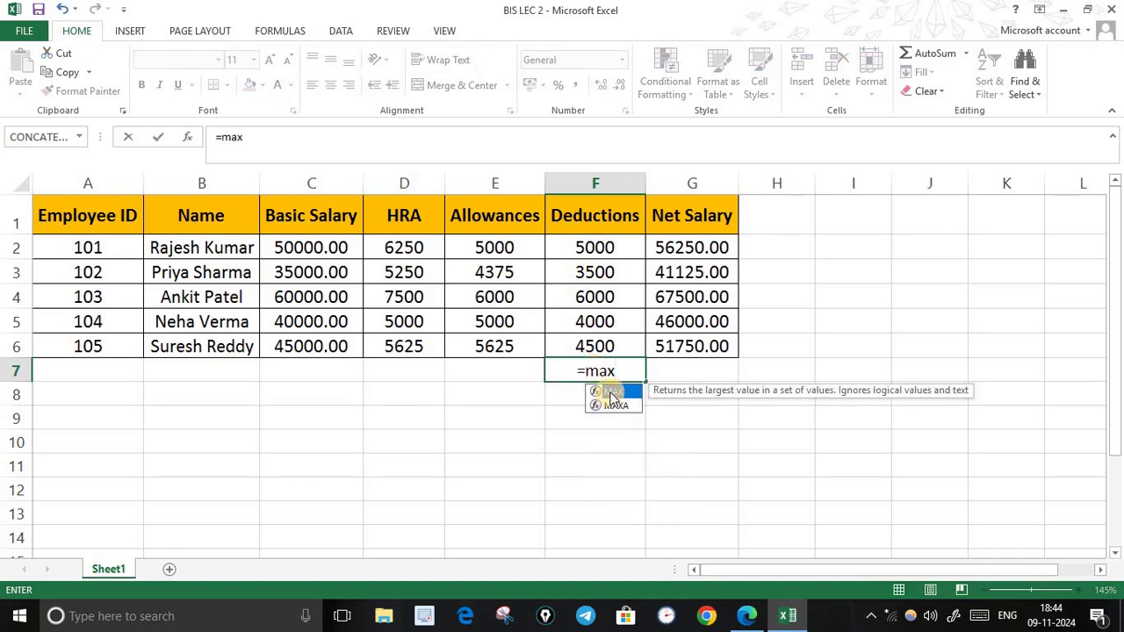
{"action": "double_click", "coordinate": [613, 391]}
{"action": "left_click_drag", "start_coordinate": [595, 246], "coordinate": [607, 349]}
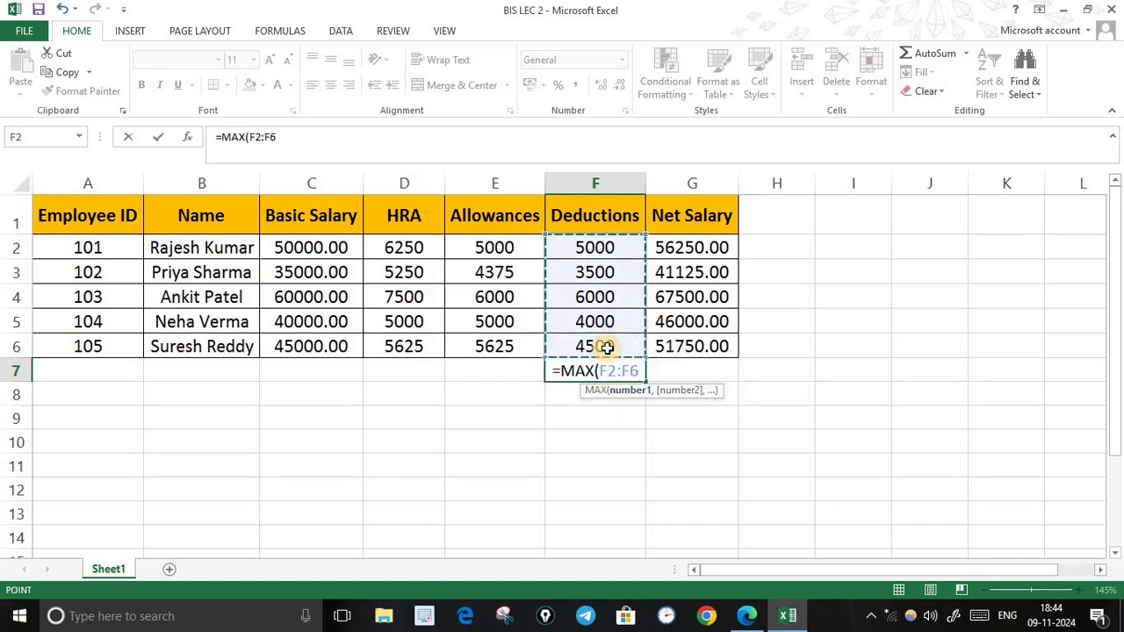
{"action": "type", "text": ")"}
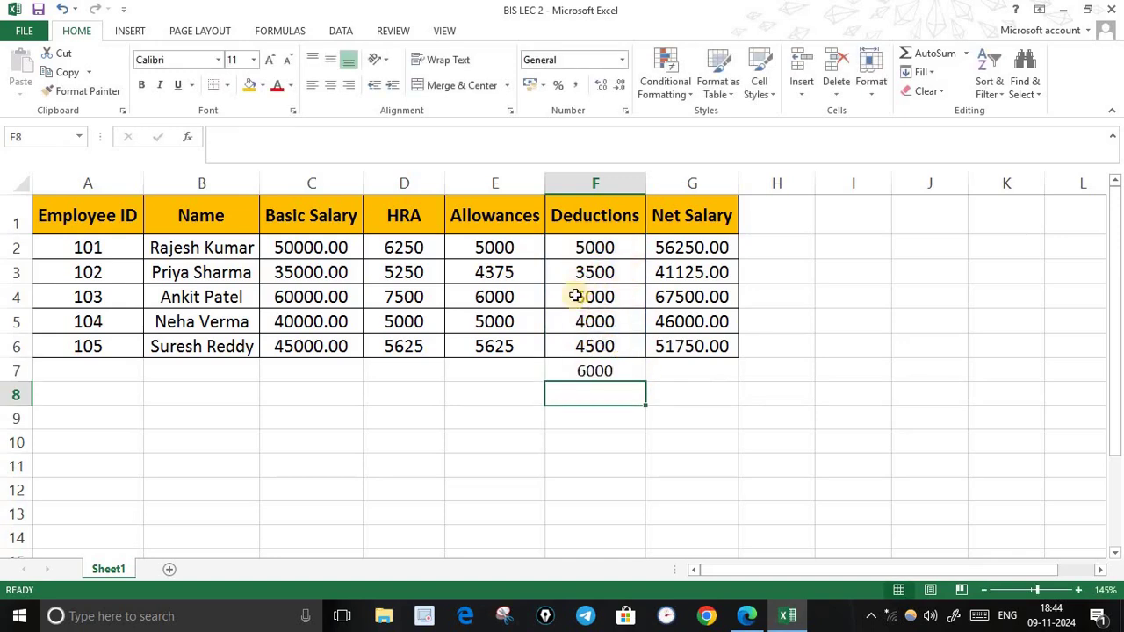
Step: Replace the MAX formula in cell F7 with =MIN(F2:F6) to find the smallest deduction
{"action": "double_click", "coordinate": [607, 372]}
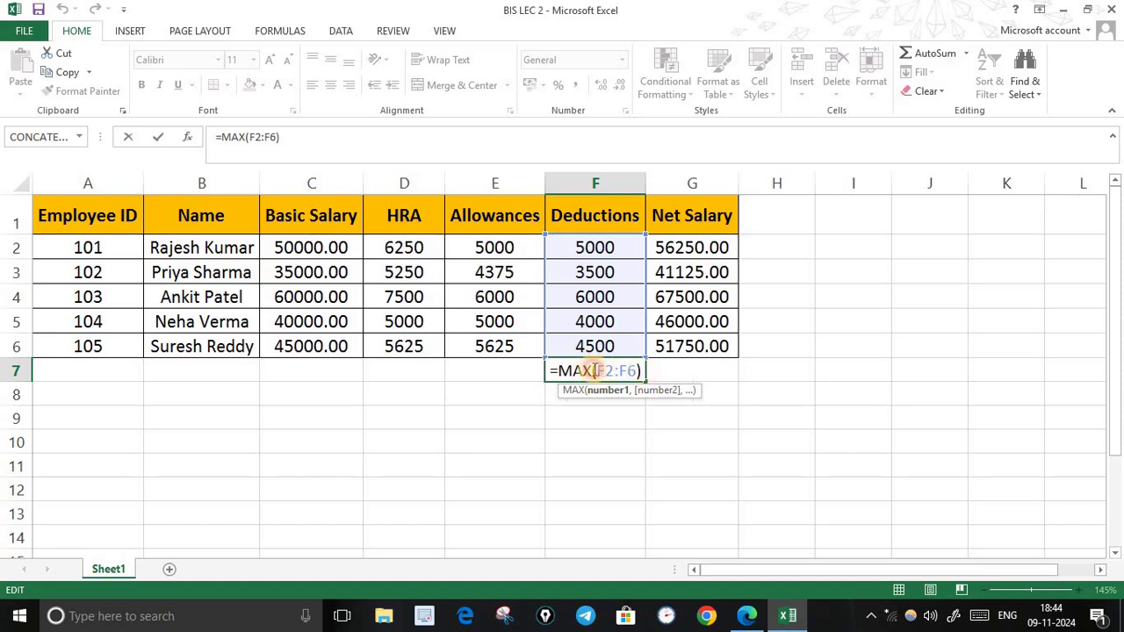
{"action": "left_click", "coordinate": [568, 370]}
{"action": "key", "text": "shift+End"}
{"action": "key", "text": "Delete"}
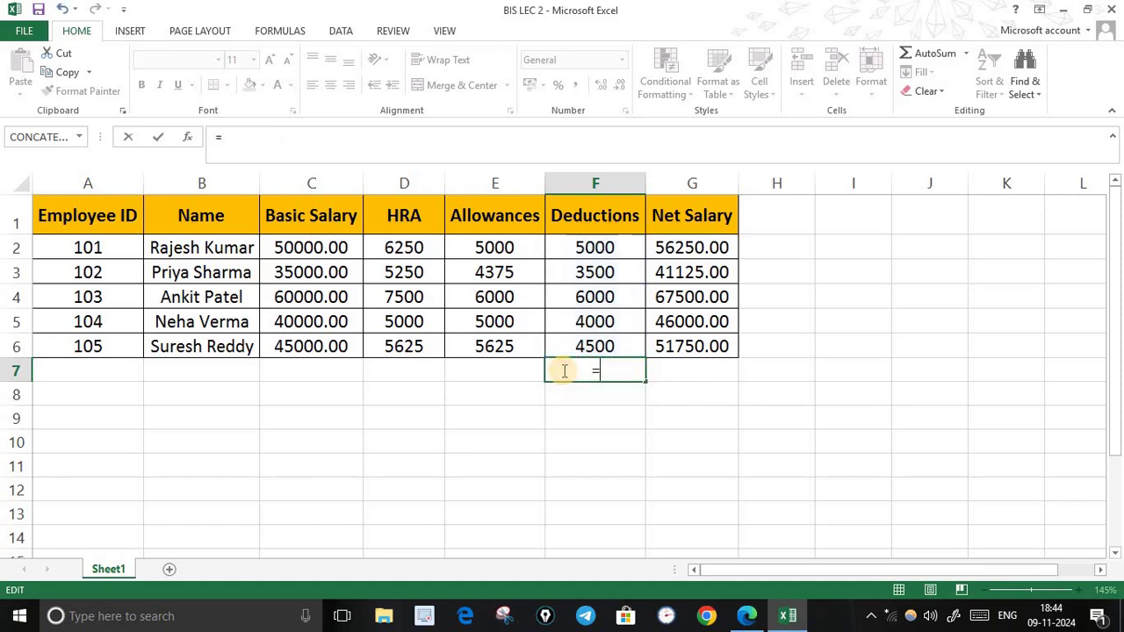
{"action": "type", "text": "min"}
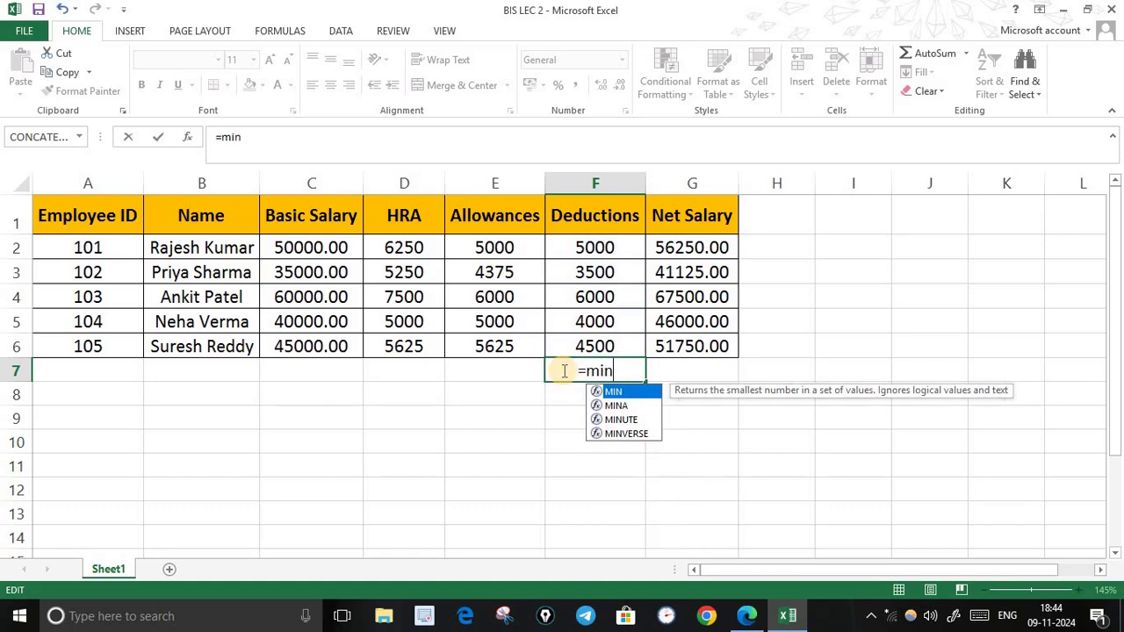
{"action": "double_click", "coordinate": [617, 393]}
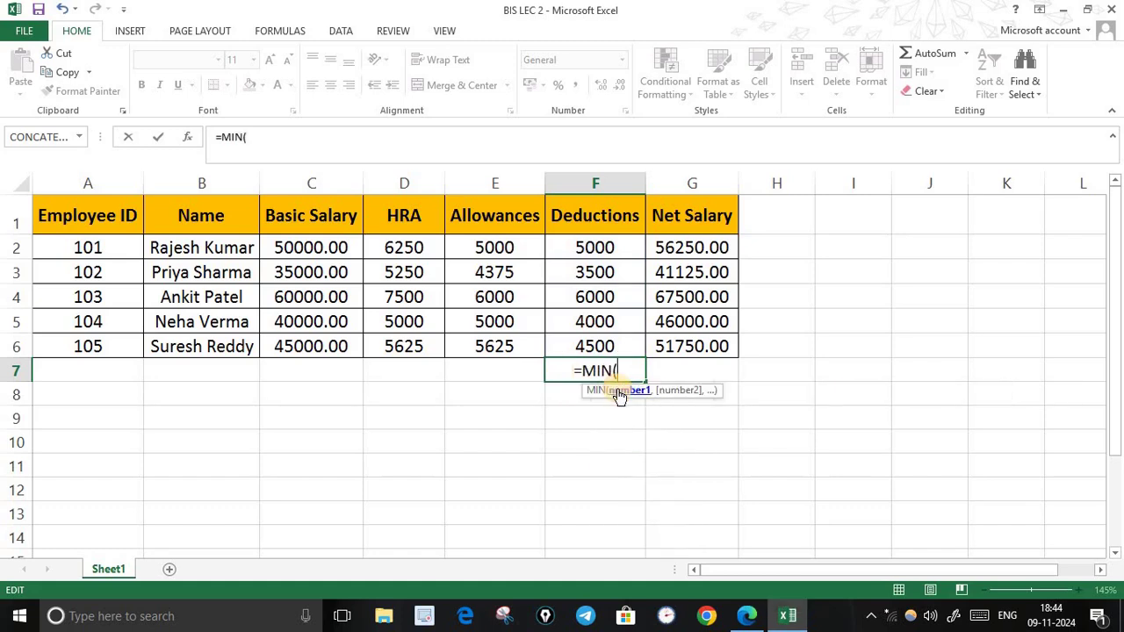
{"action": "left_click_drag", "start_coordinate": [609, 250], "coordinate": [614, 348]}
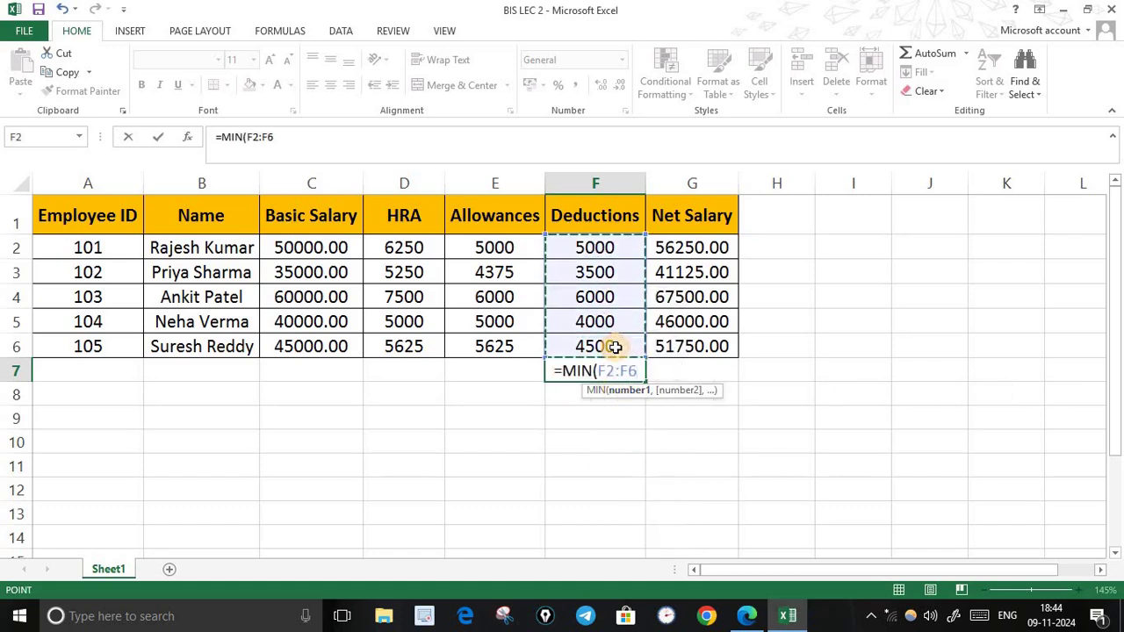
{"action": "type", "text": ")"}
{"action": "key", "text": "Return"}
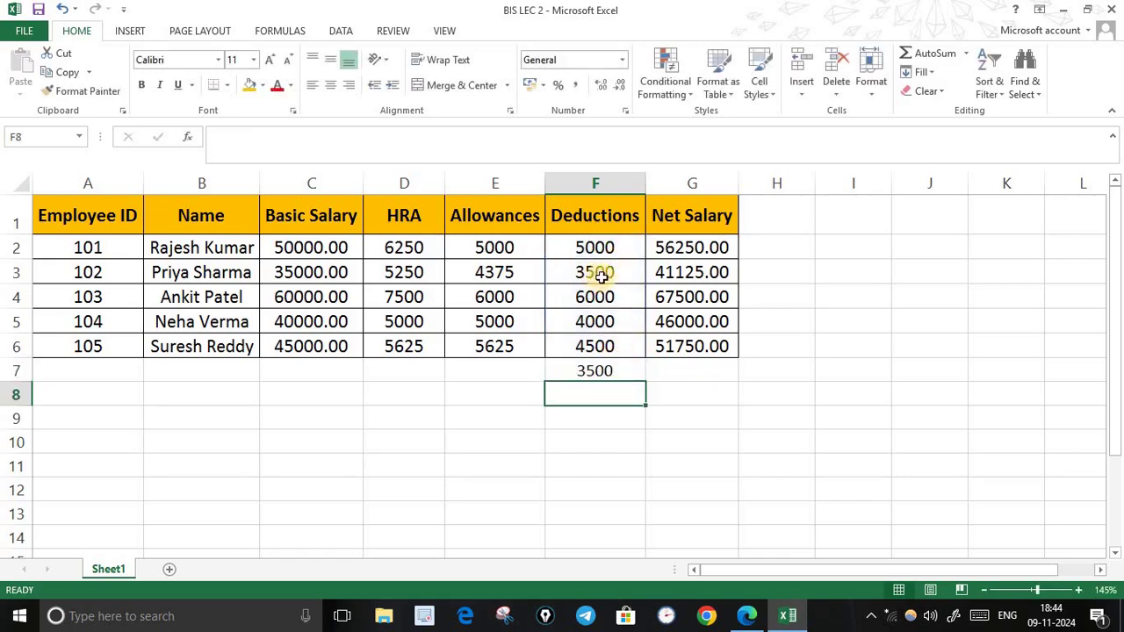
Step: Delete the MIN formula from cell F7 and leave the cell
{"action": "left_click", "coordinate": [616, 371]}
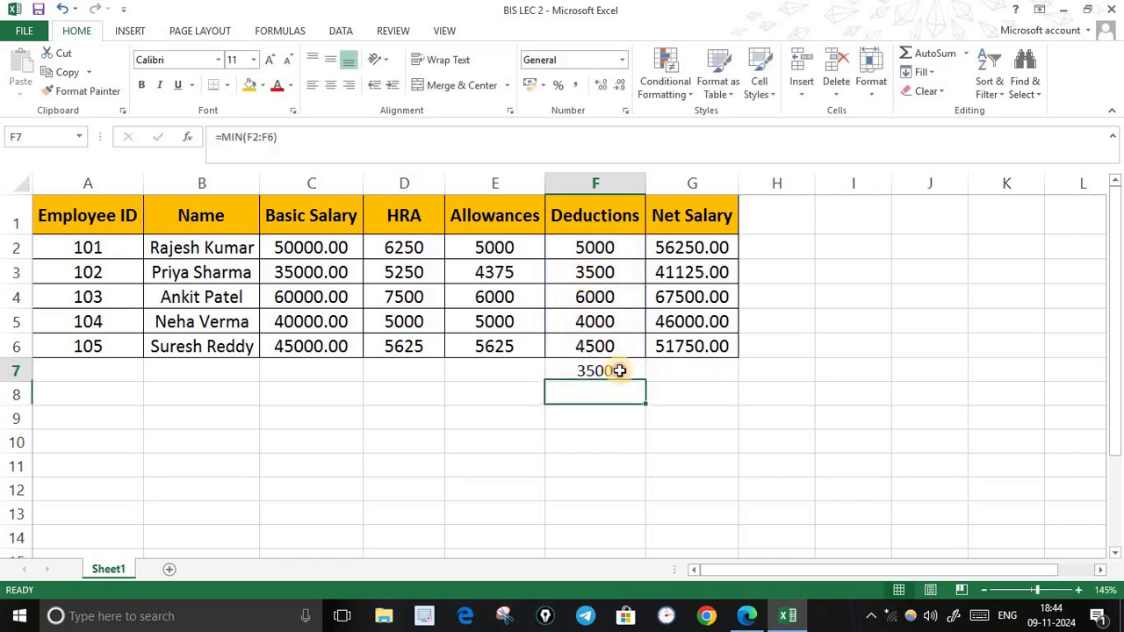
{"action": "key", "text": "Delete"}
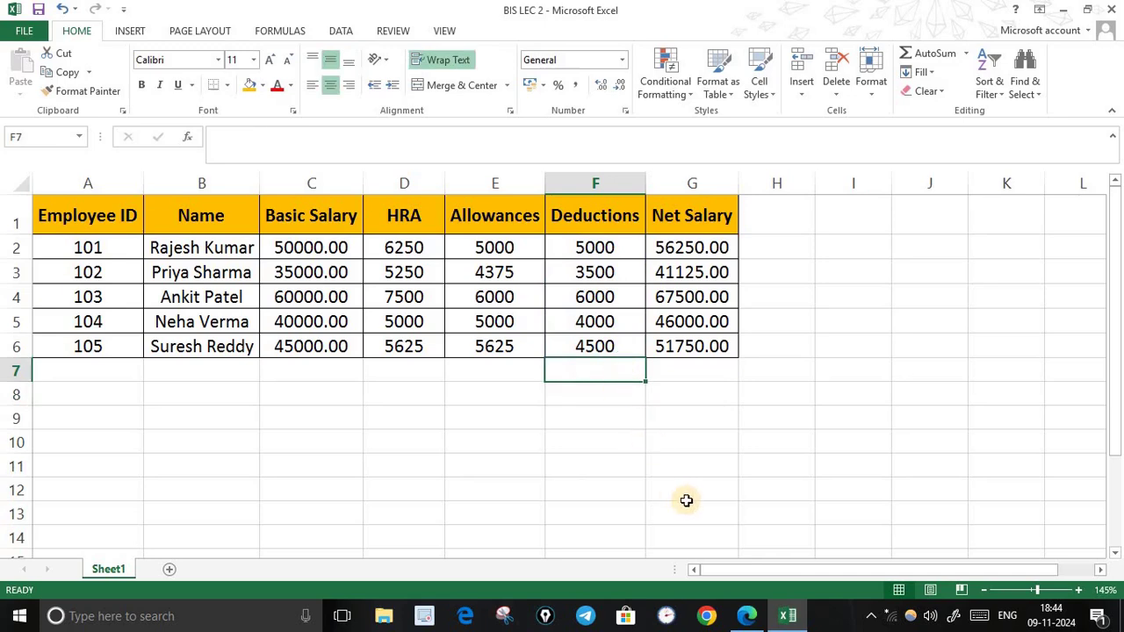
{"action": "left_click_drag", "start_coordinate": [685, 500], "coordinate": [689, 514]}
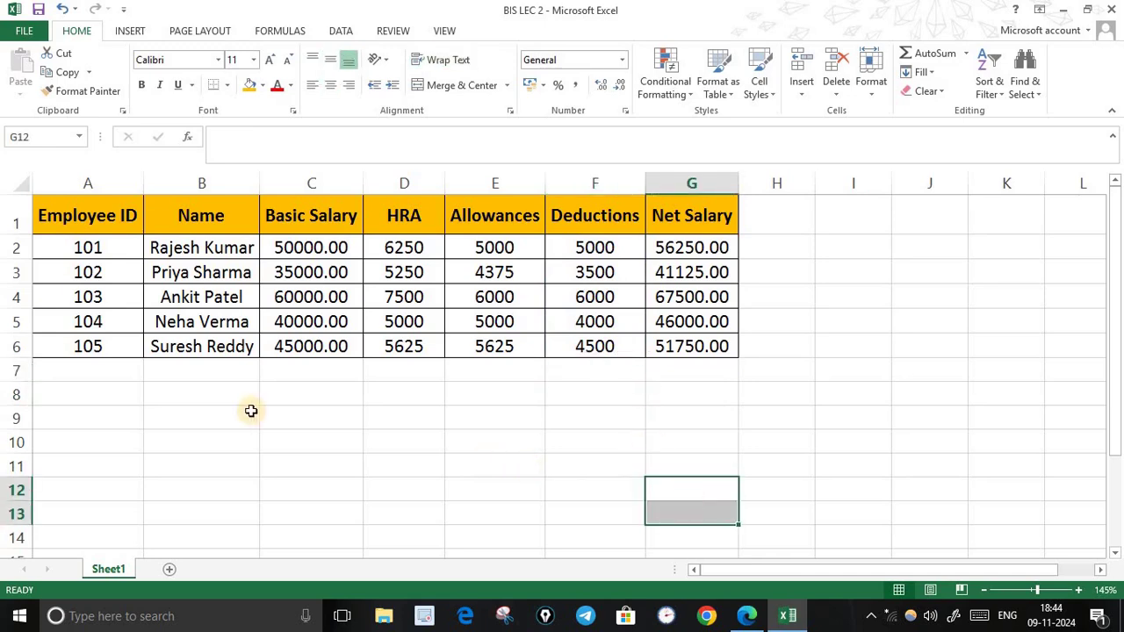
Step: Select the Name and Basic Salary data with headers in B1:C6 and preview a 2-D stacked column chart of it
{"action": "left_click_drag", "start_coordinate": [206, 218], "coordinate": [303, 323]}
{"action": "left_click", "coordinate": [279, 397]}
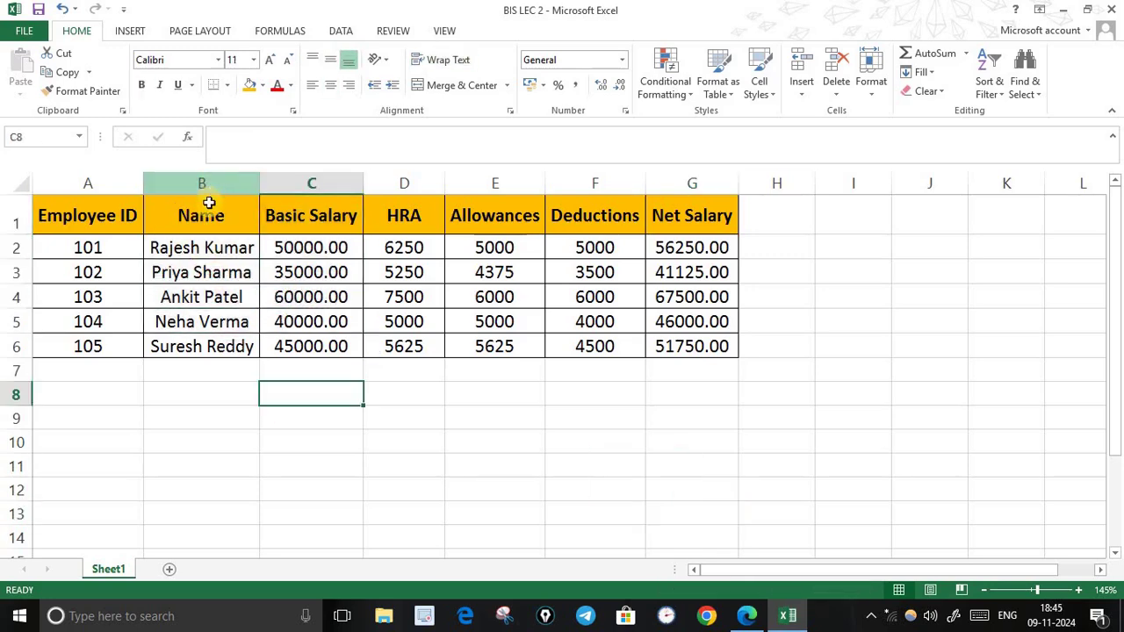
{"action": "left_click_drag", "start_coordinate": [216, 211], "coordinate": [317, 348]}
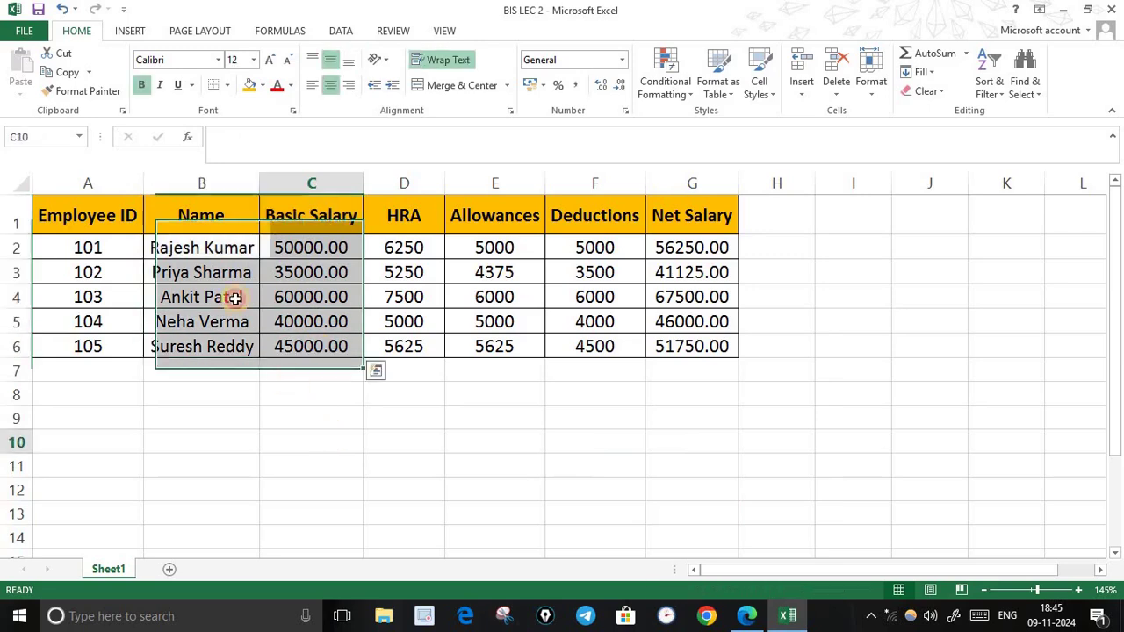
{"action": "left_click", "coordinate": [299, 419]}
{"action": "left_click_drag", "start_coordinate": [216, 215], "coordinate": [309, 349]}
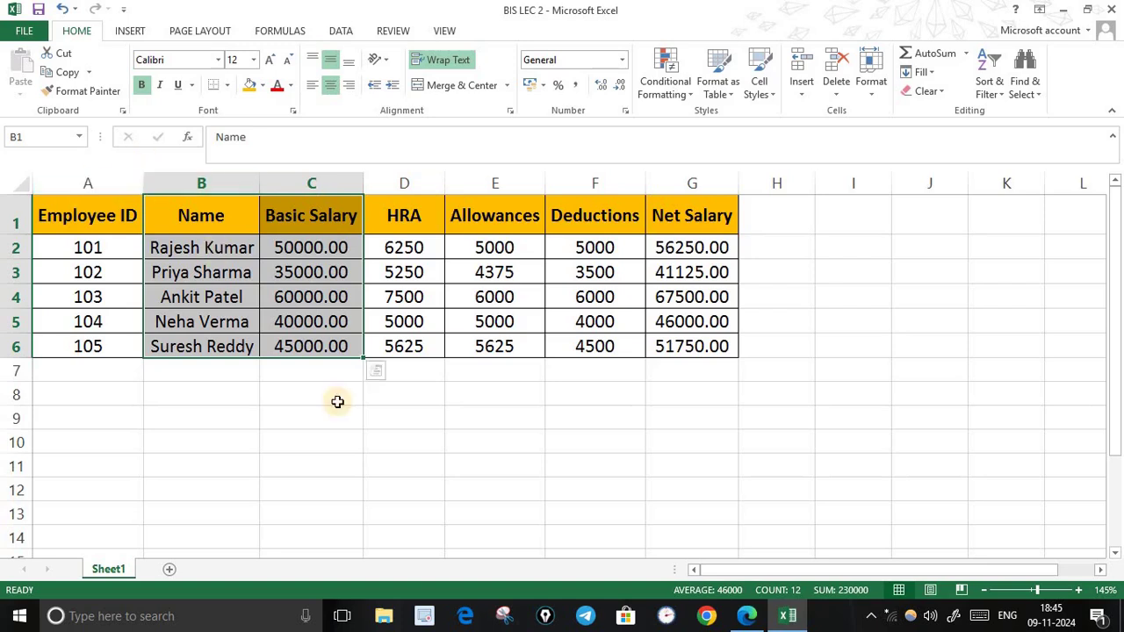
{"action": "left_click", "coordinate": [331, 471]}
{"action": "left_click_drag", "start_coordinate": [155, 214], "coordinate": [291, 319]}
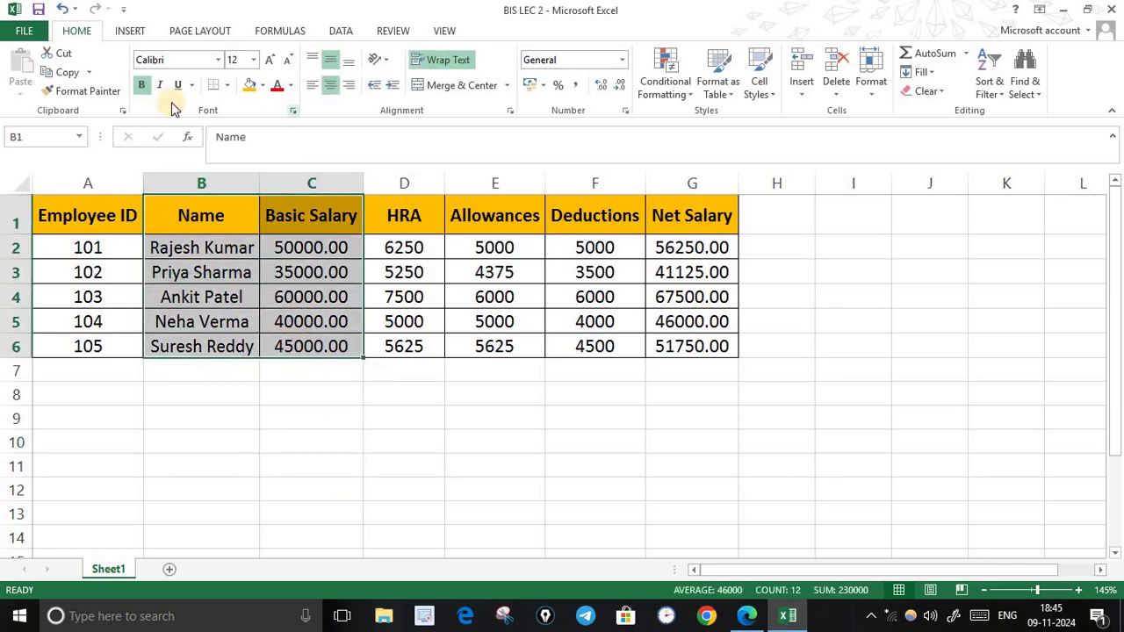
{"action": "left_click", "coordinate": [132, 30]}
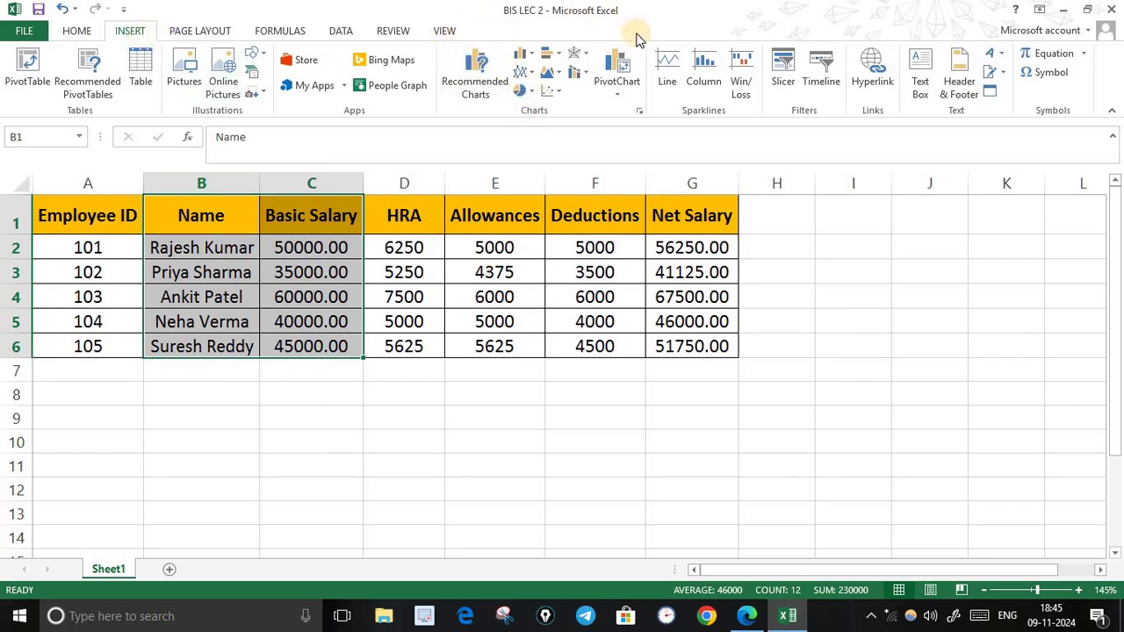
{"action": "left_click", "coordinate": [523, 53]}
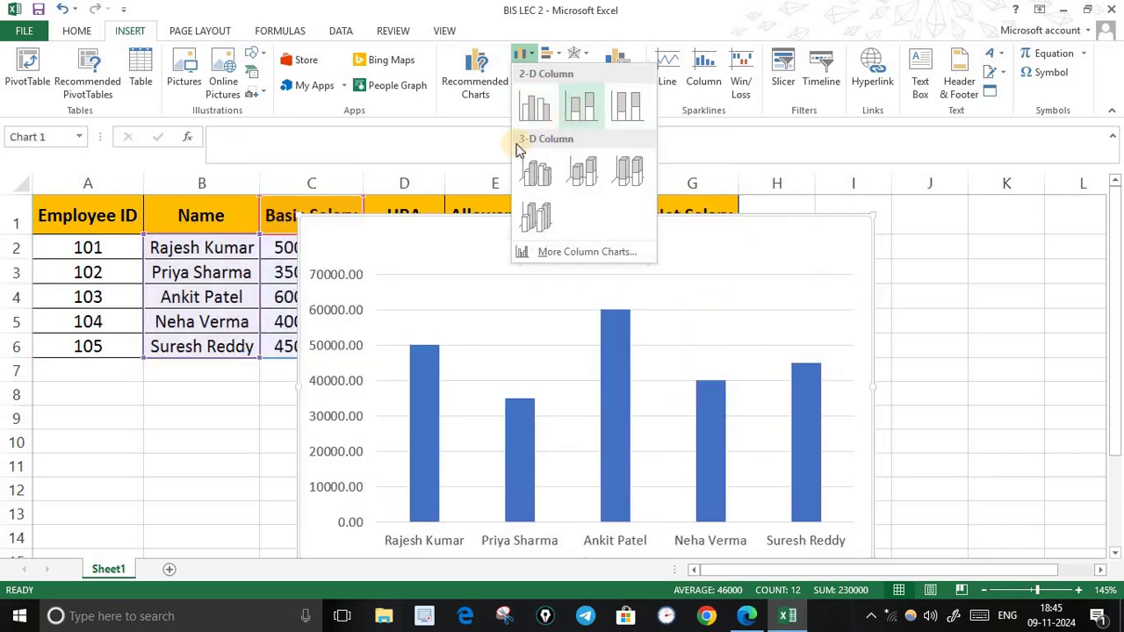
{"action": "left_click", "coordinate": [621, 129]}
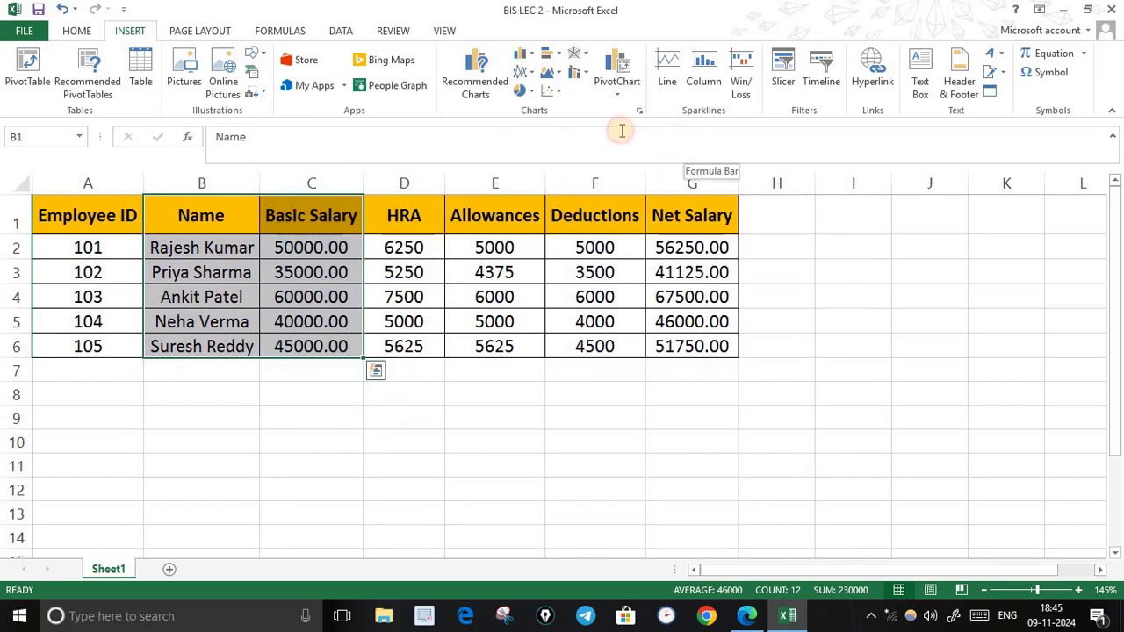
Step: Insert a 2-D pie chart of the selected Basic Salary data and place it below the salary table
{"action": "left_click", "coordinate": [522, 92]}
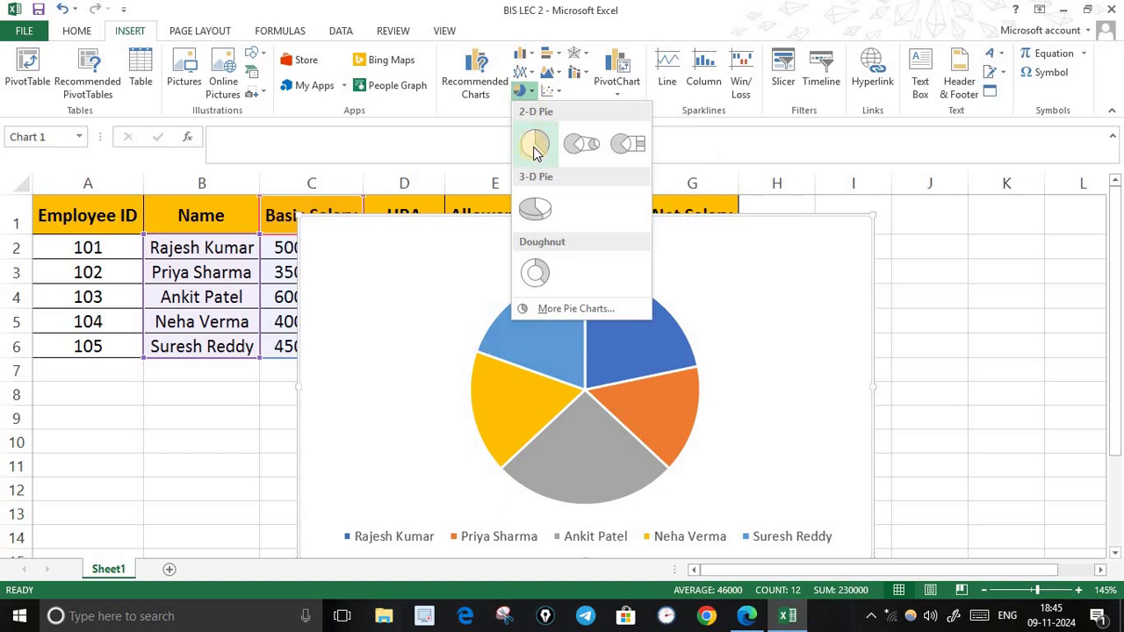
{"action": "left_click", "coordinate": [534, 144]}
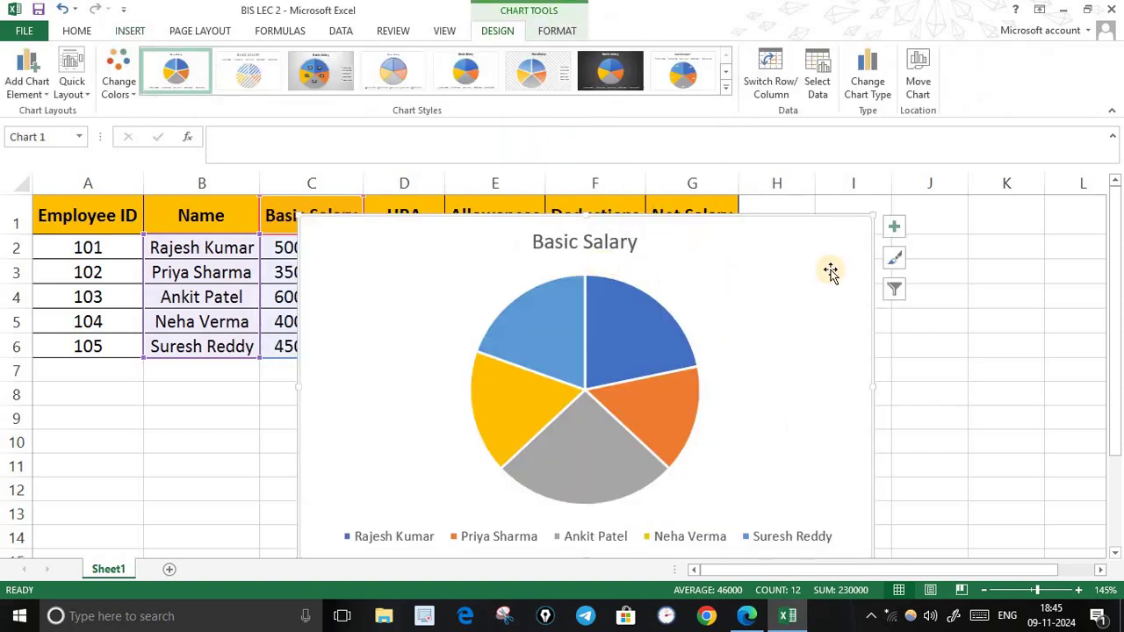
{"action": "mouse_move", "coordinate": [786, 327]}
{"action": "left_mouse_down"}
{"action": "mouse_move", "coordinate": [577, 484]}
{"action": "mouse_move", "coordinate": [597, 419]}
{"action": "mouse_move", "coordinate": [638, 389]}
{"action": "mouse_move", "coordinate": [622, 416]}
{"action": "mouse_move", "coordinate": [637, 396]}
{"action": "mouse_move", "coordinate": [642, 406]}
{"action": "left_mouse_up"}
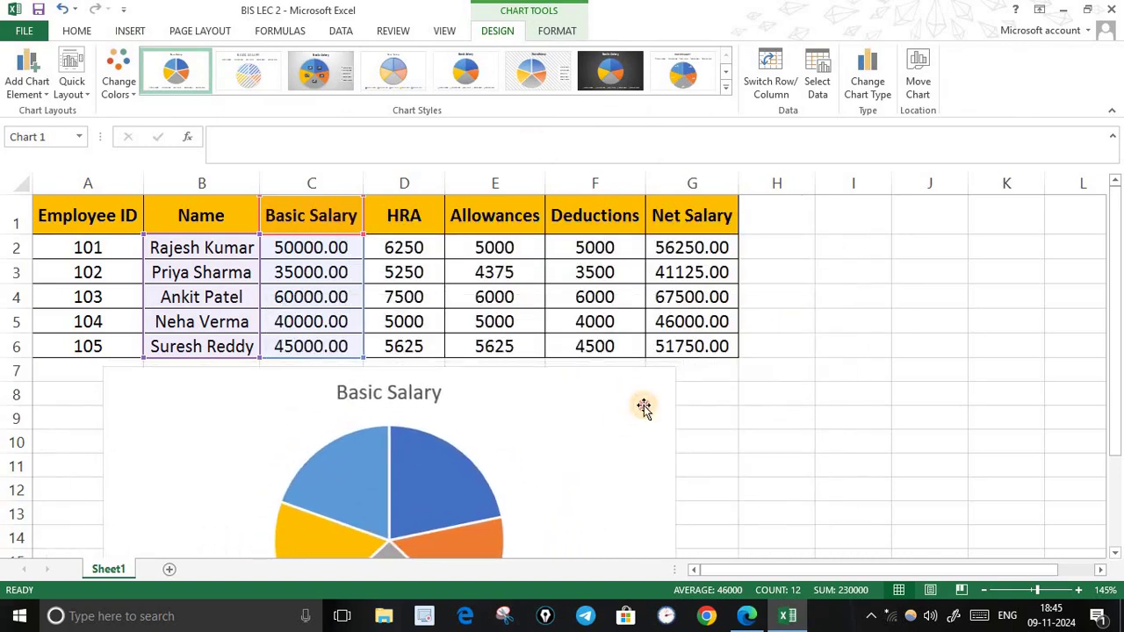
{"action": "scroll", "coordinate": [836, 446], "scroll_direction": "down", "scroll_amount": 4}
Step: Examine the sample pie chart's legend and label layout in the lecture PDF in Edge, and return to the Excel workbook
{"action": "left_click", "coordinate": [747, 616]}
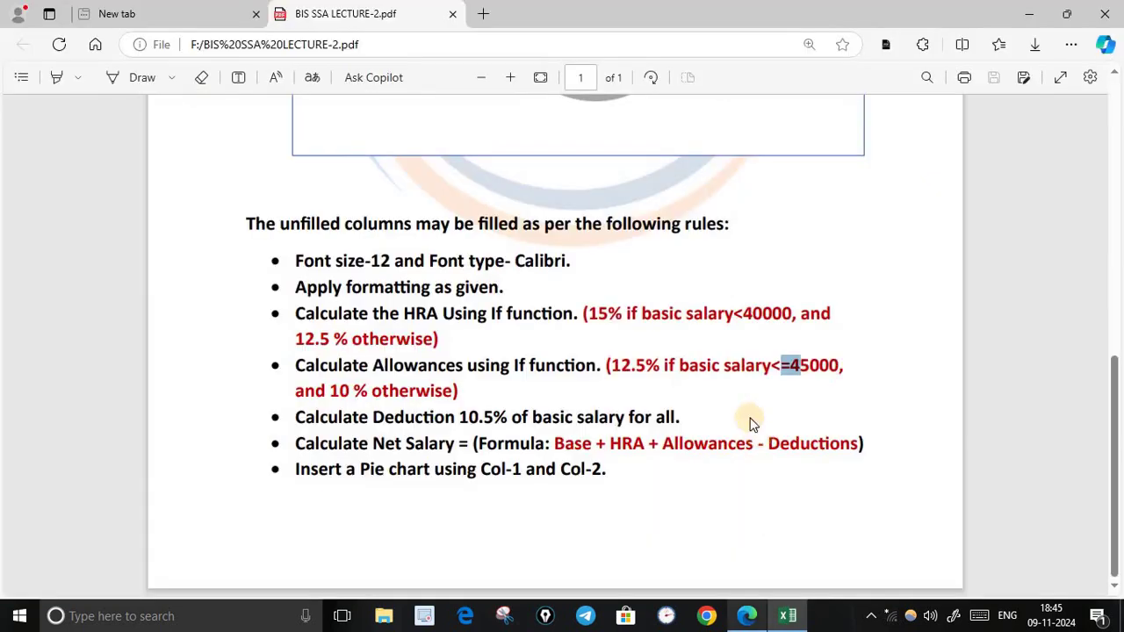
{"action": "scroll", "coordinate": [760, 422], "scroll_direction": "up", "scroll_amount": 2}
{"action": "scroll", "coordinate": [761, 421], "scroll_direction": "up", "scroll_amount": 2}
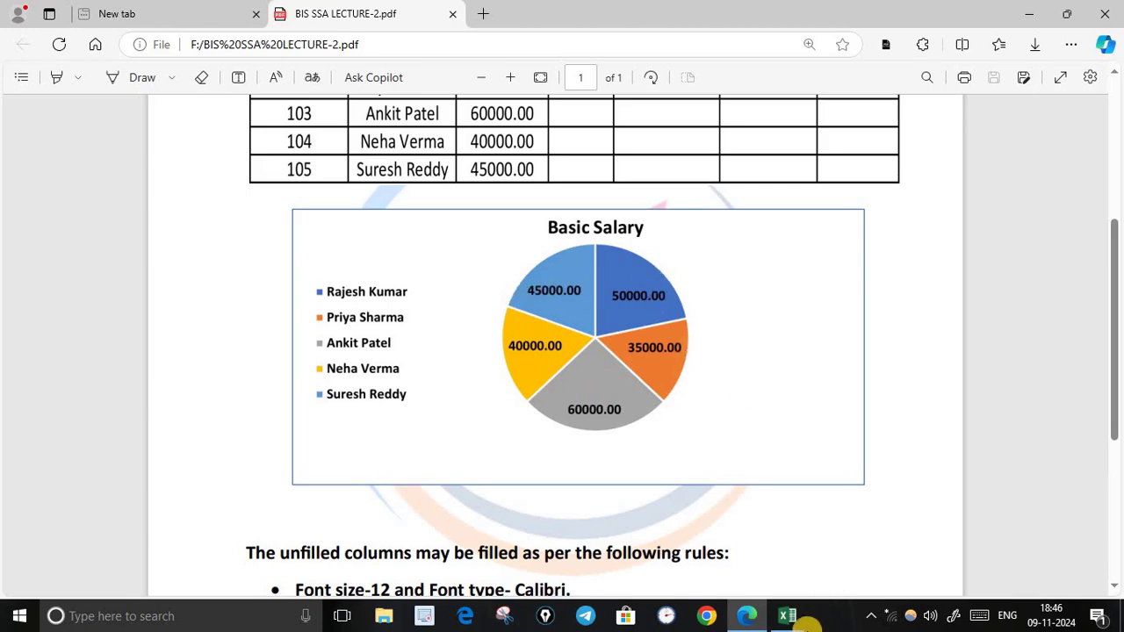
{"action": "mouse_move", "coordinate": [806, 625]}
{"action": "left_click", "coordinate": [777, 562]}
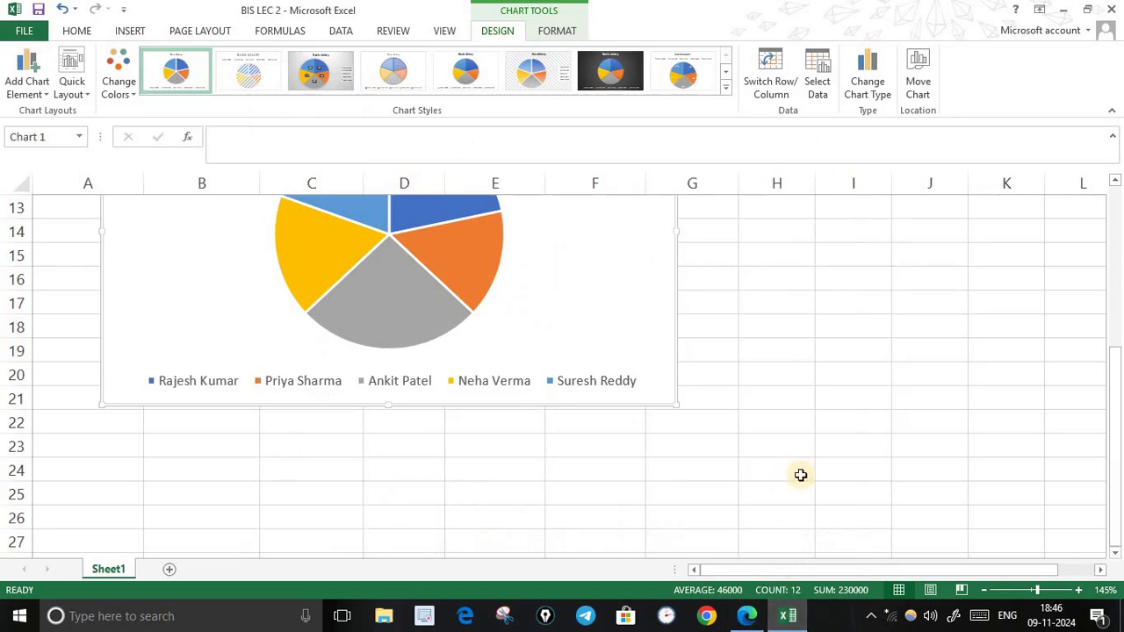
Step: Try the pie chart's legend in the Top position and set it to Left
{"action": "scroll", "coordinate": [801, 475], "scroll_direction": "up", "scroll_amount": 2}
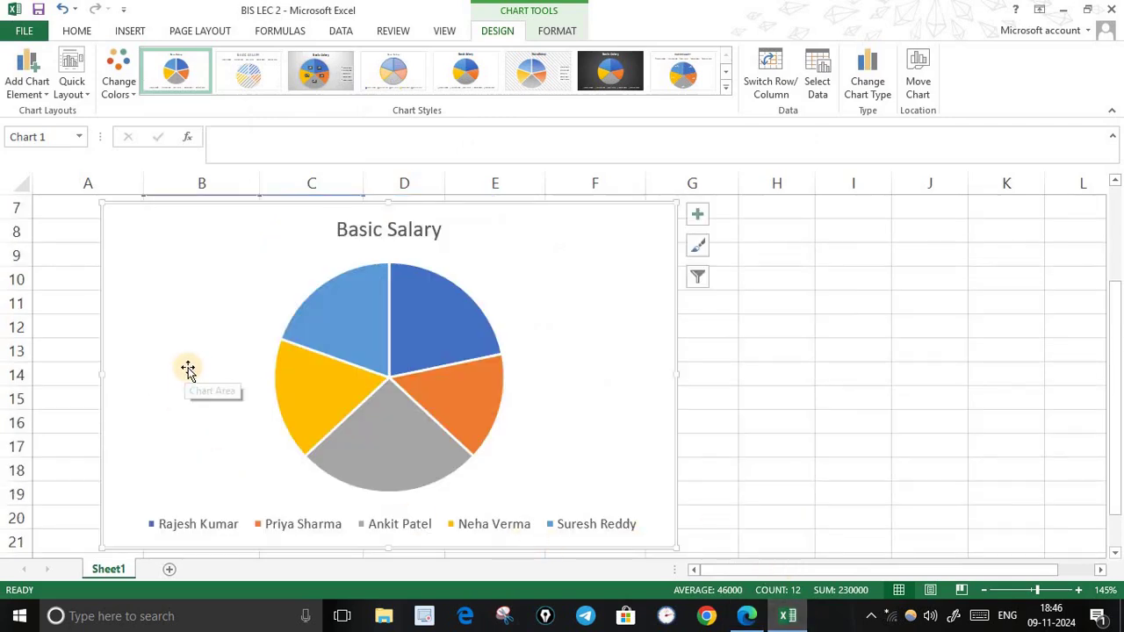
{"action": "left_click", "coordinate": [848, 396]}
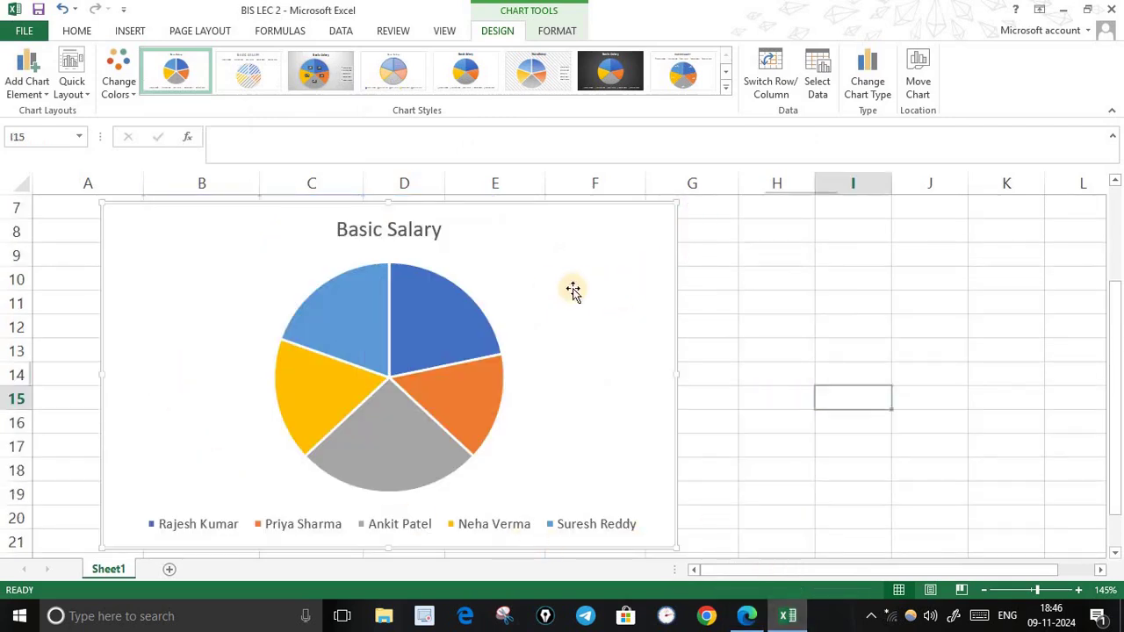
{"action": "left_click", "coordinate": [572, 290]}
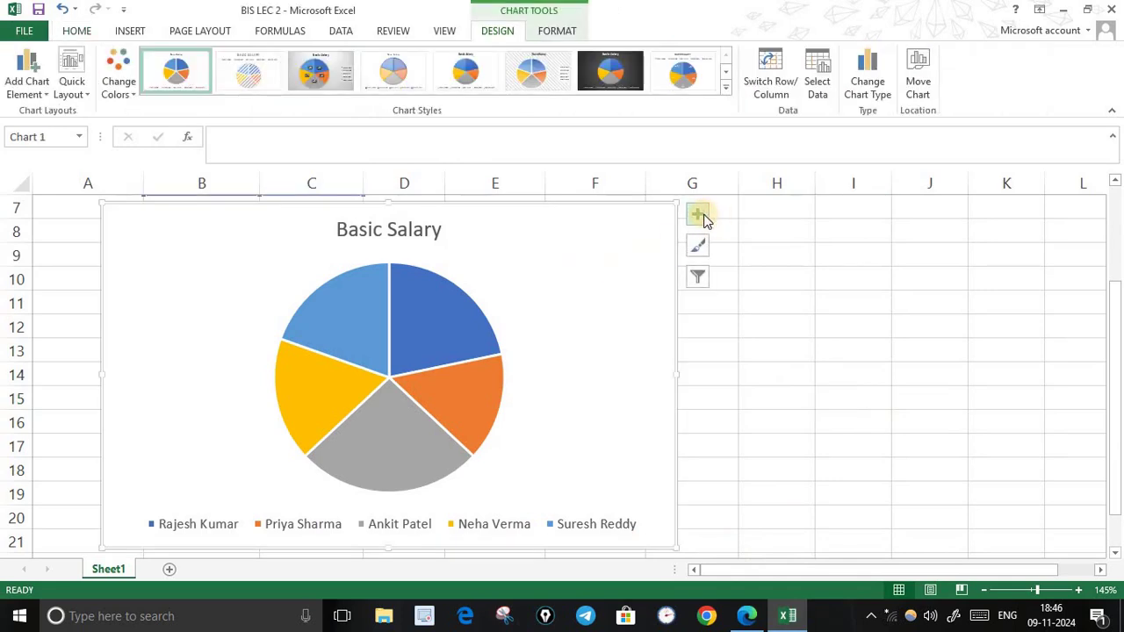
{"action": "left_click", "coordinate": [701, 215]}
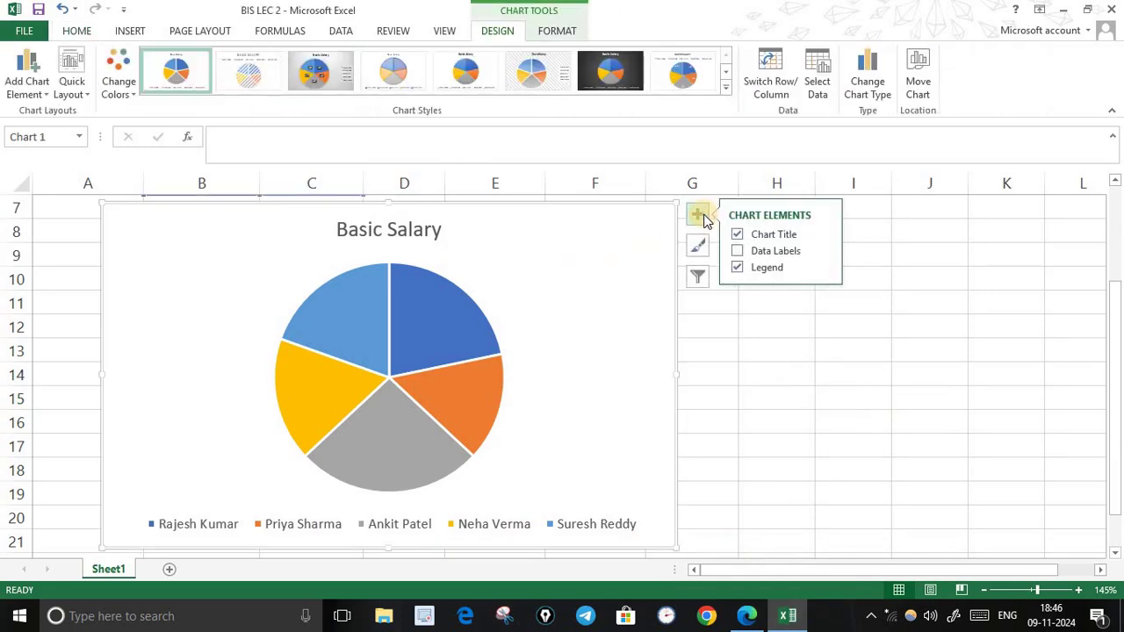
{"action": "left_click", "coordinate": [825, 269]}
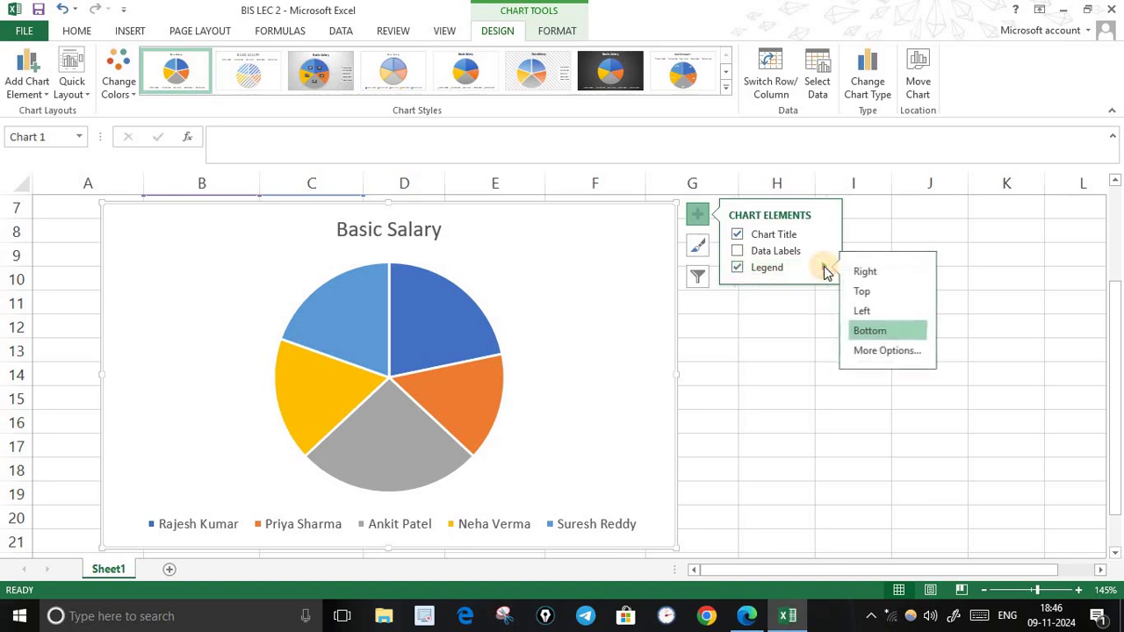
{"action": "left_click", "coordinate": [865, 292]}
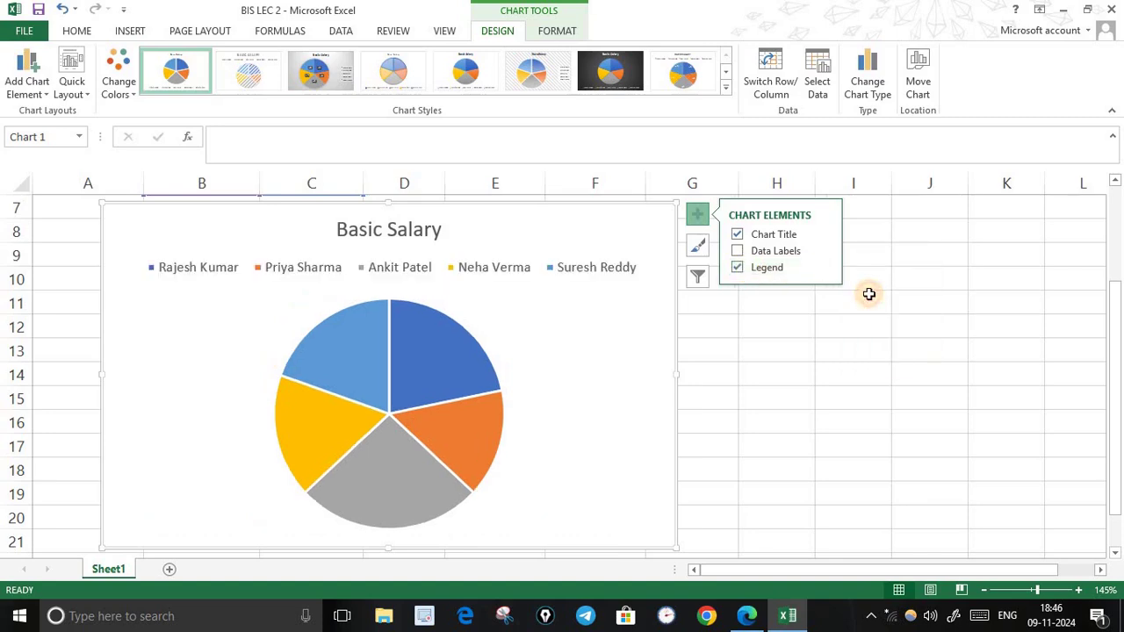
{"action": "left_click", "coordinate": [825, 267]}
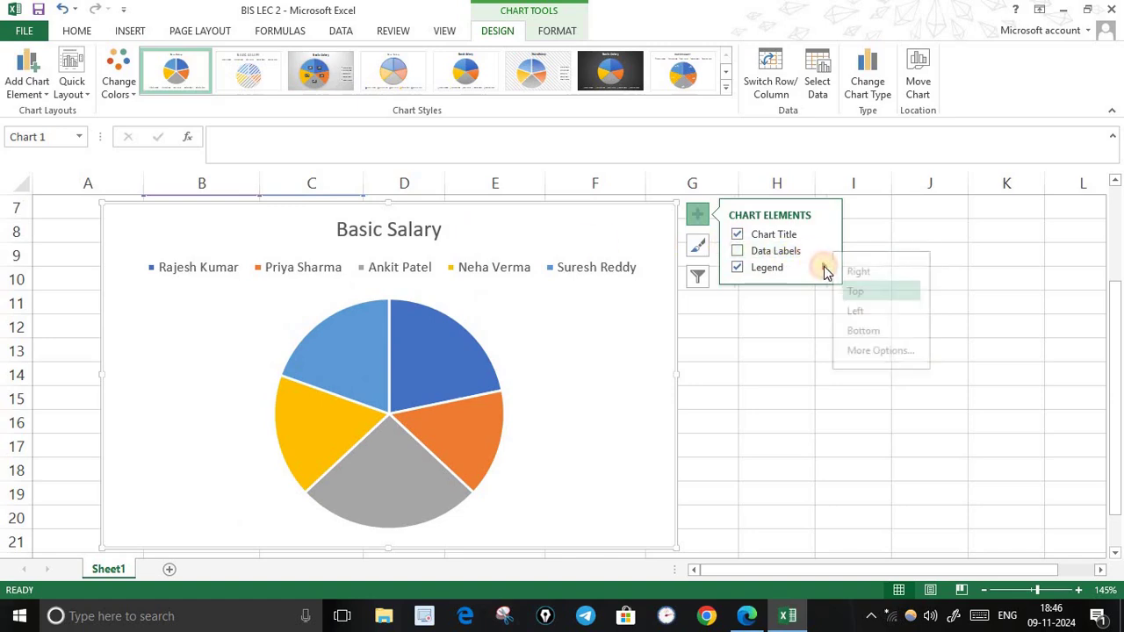
{"action": "left_click", "coordinate": [872, 312]}
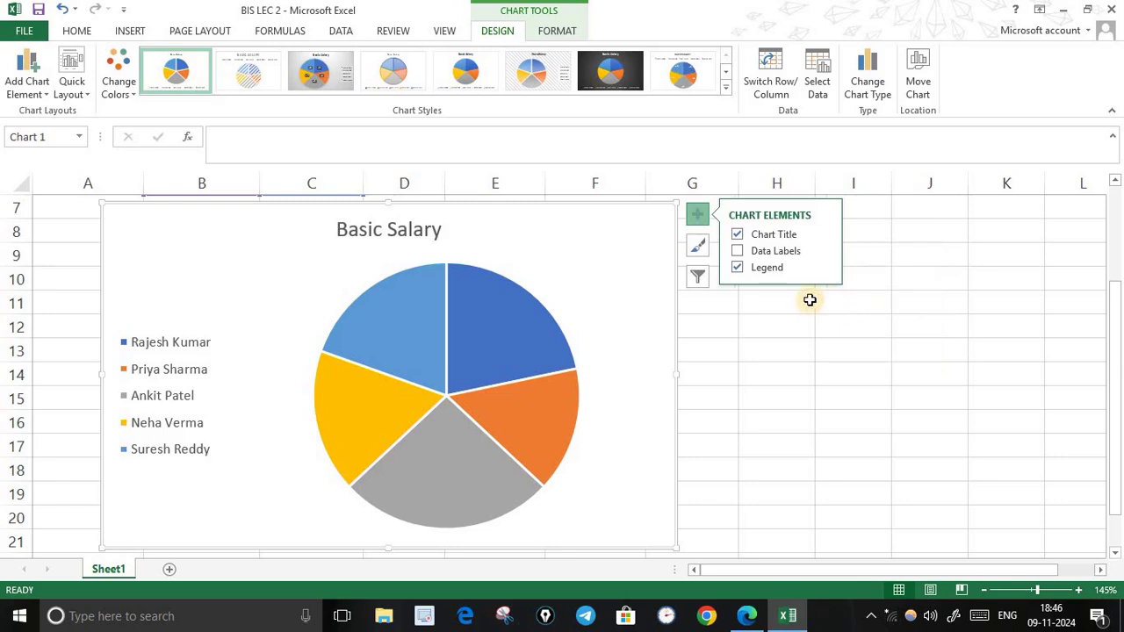
Step: Add data labels to the pie chart in the Center position and deselect the chart
{"action": "left_click", "coordinate": [740, 255]}
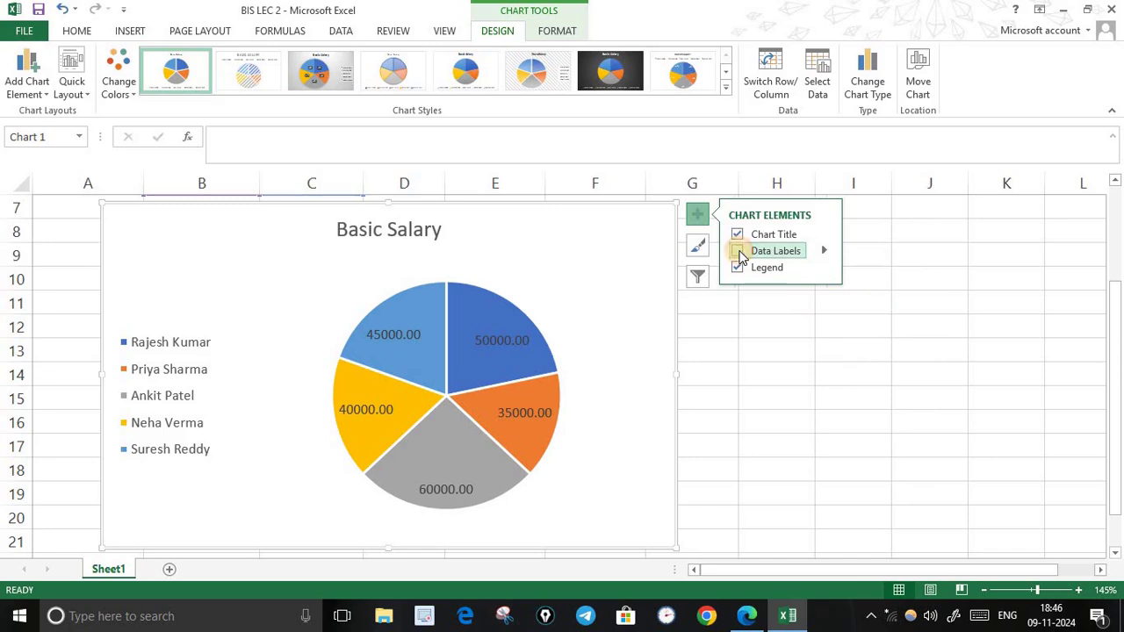
{"action": "left_click", "coordinate": [823, 254]}
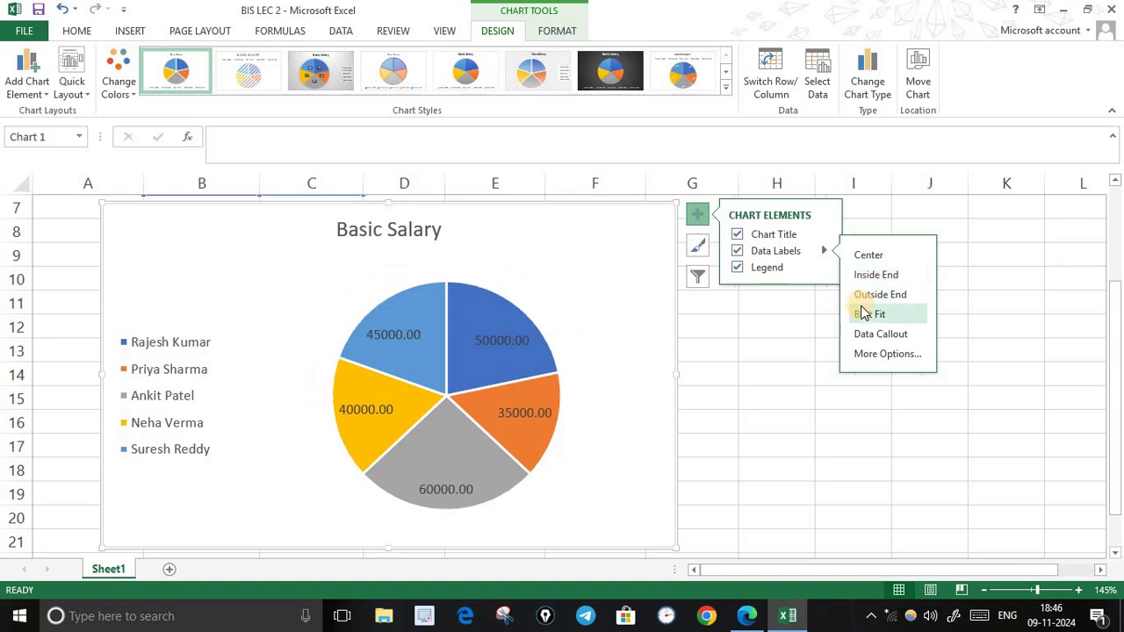
{"action": "left_click", "coordinate": [866, 256]}
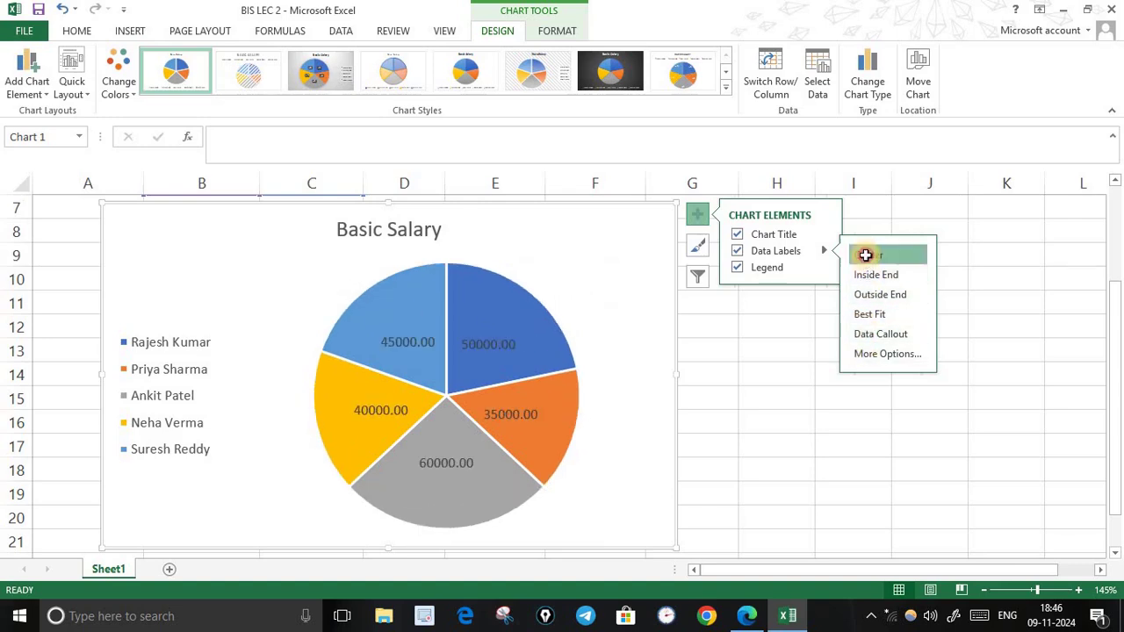
{"action": "left_click", "coordinate": [804, 389]}
{"action": "left_click", "coordinate": [766, 307]}
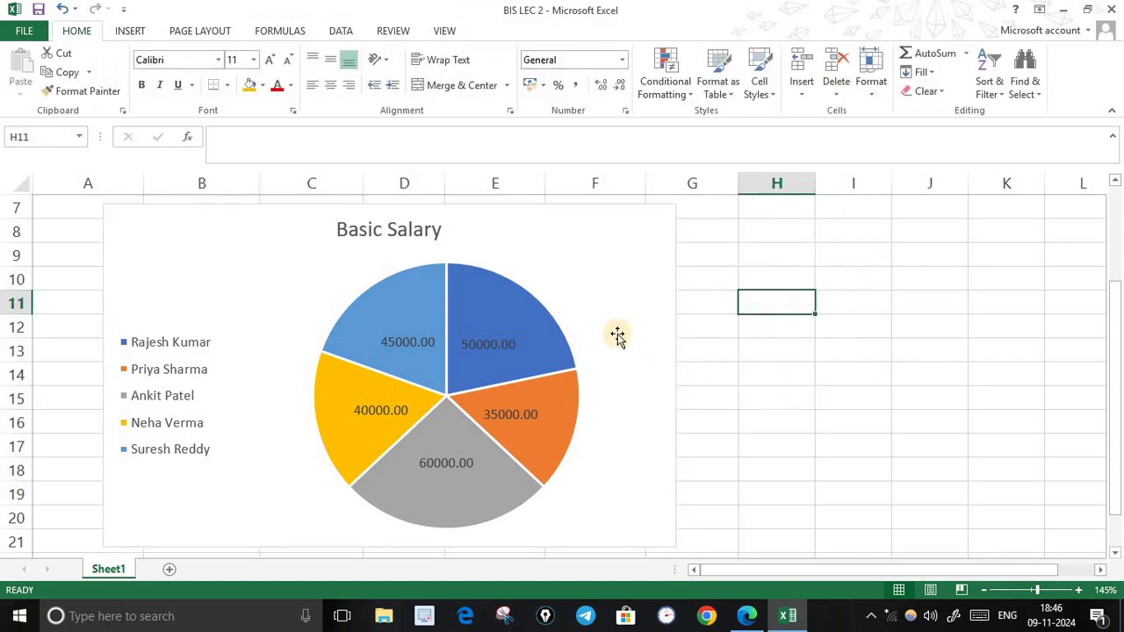
Step: Hide the pie chart's title and show it again
{"action": "scroll", "coordinate": [583, 266], "scroll_direction": "up", "scroll_amount": 2}
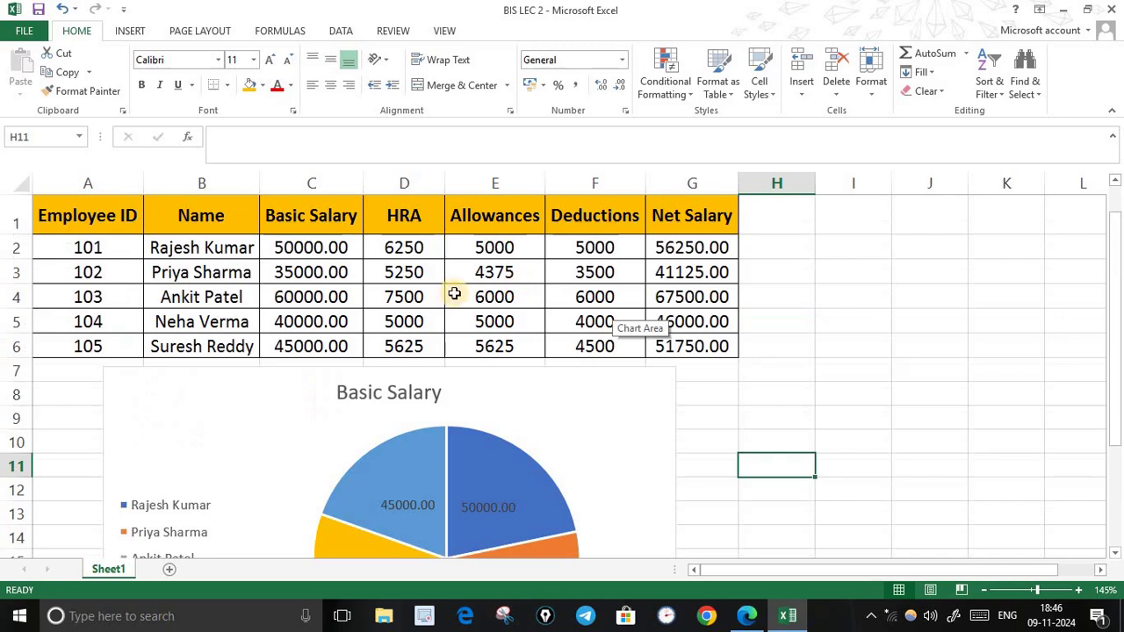
{"action": "left_click", "coordinate": [641, 409]}
{"action": "left_click", "coordinate": [697, 378]}
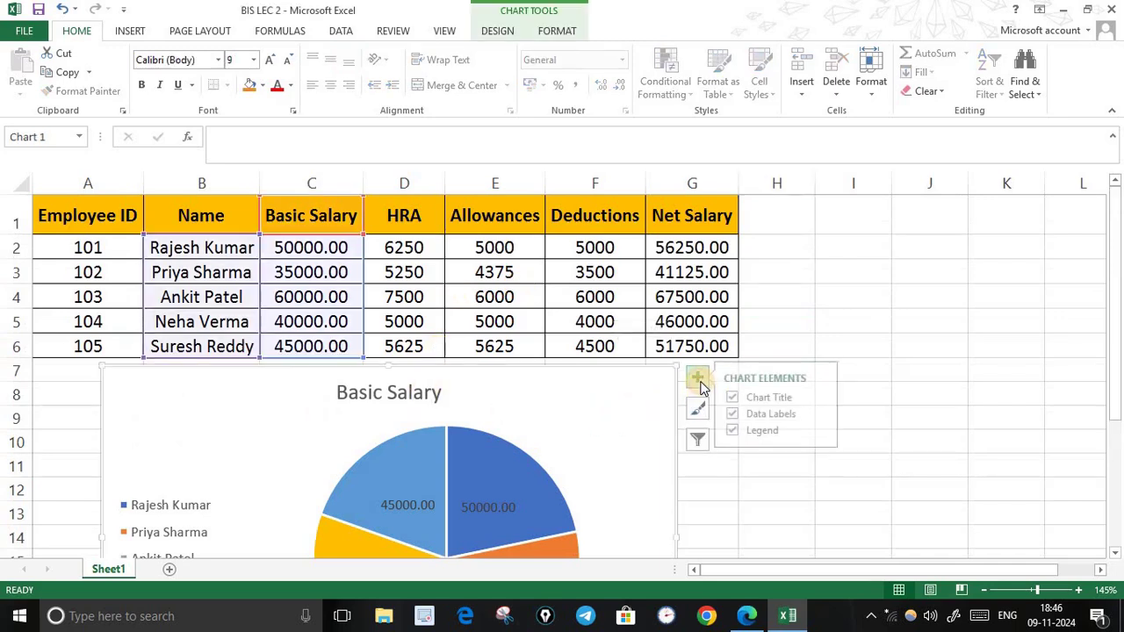
{"action": "left_click", "coordinate": [737, 397]}
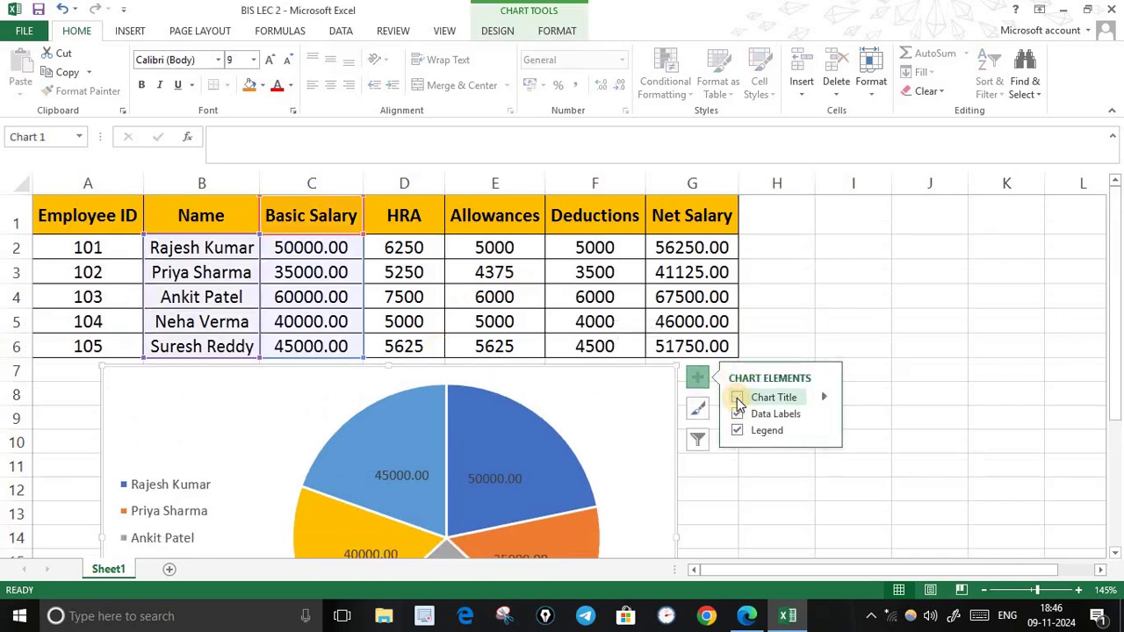
{"action": "left_click", "coordinate": [738, 398]}
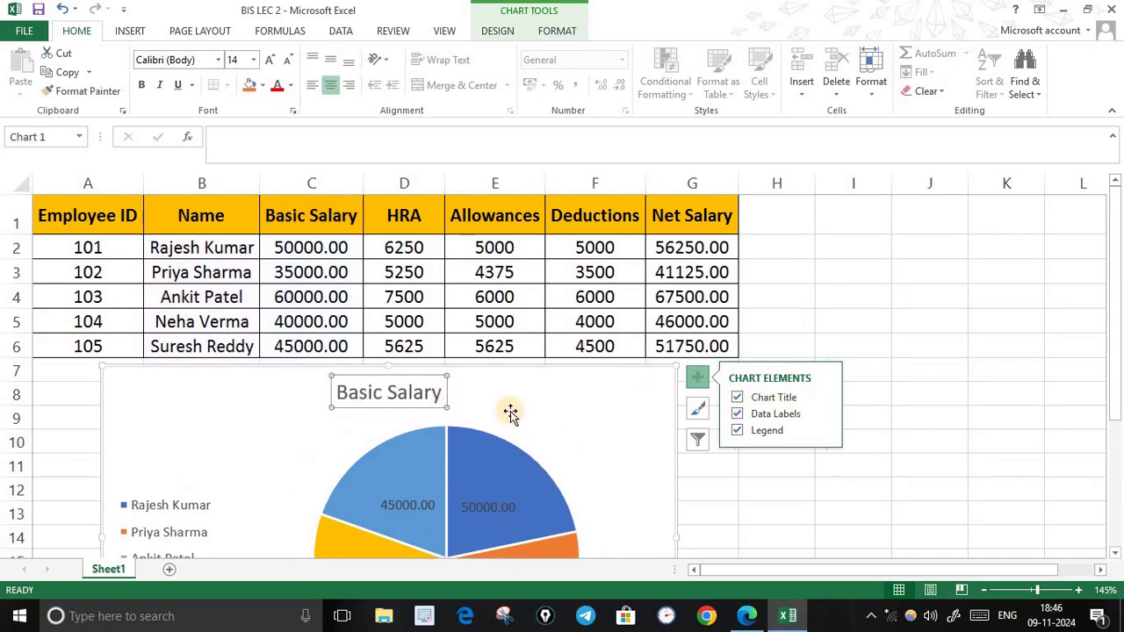
Step: Move the chart title slightly right and the pie slightly left so the title is centred above the pie
{"action": "left_click_drag", "start_coordinate": [424, 409], "coordinate": [464, 412]}
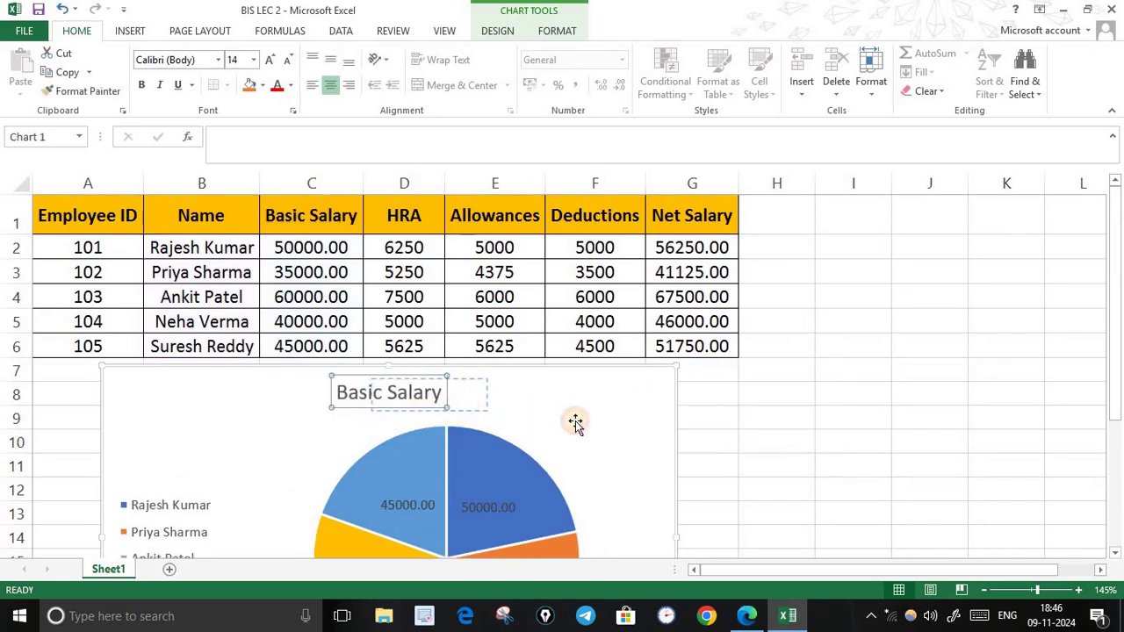
{"action": "scroll", "coordinate": [776, 446], "scroll_direction": "down", "scroll_amount": 2}
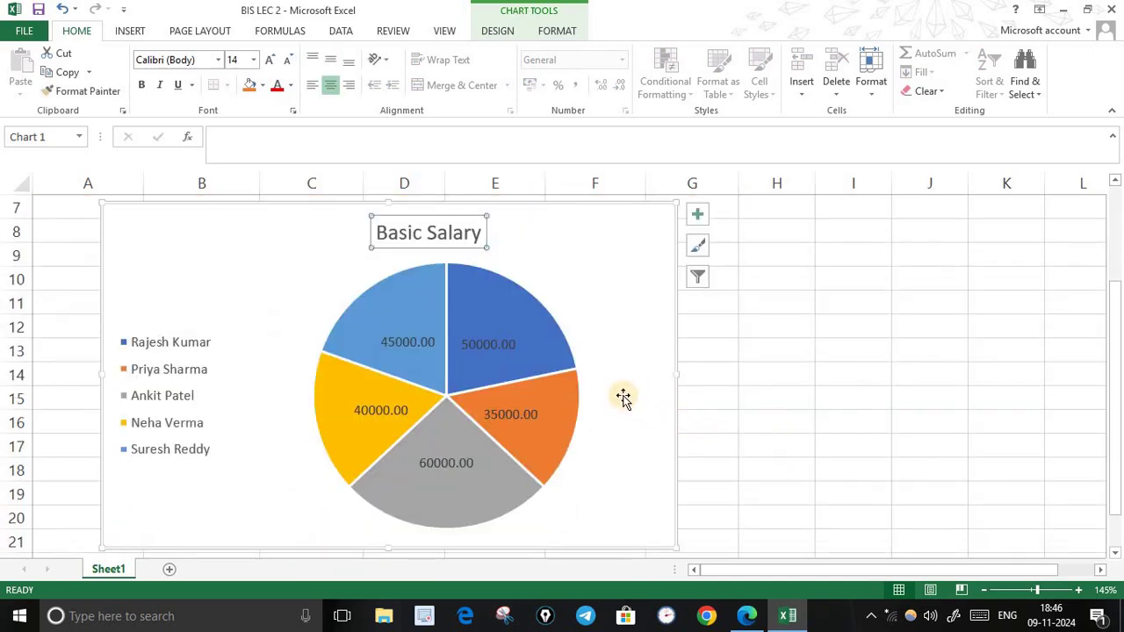
{"action": "left_click", "coordinate": [588, 336]}
{"action": "left_click", "coordinate": [548, 292]}
{"action": "left_click_drag", "start_coordinate": [549, 291], "coordinate": [523, 290]}
{"action": "left_click", "coordinate": [603, 308]}
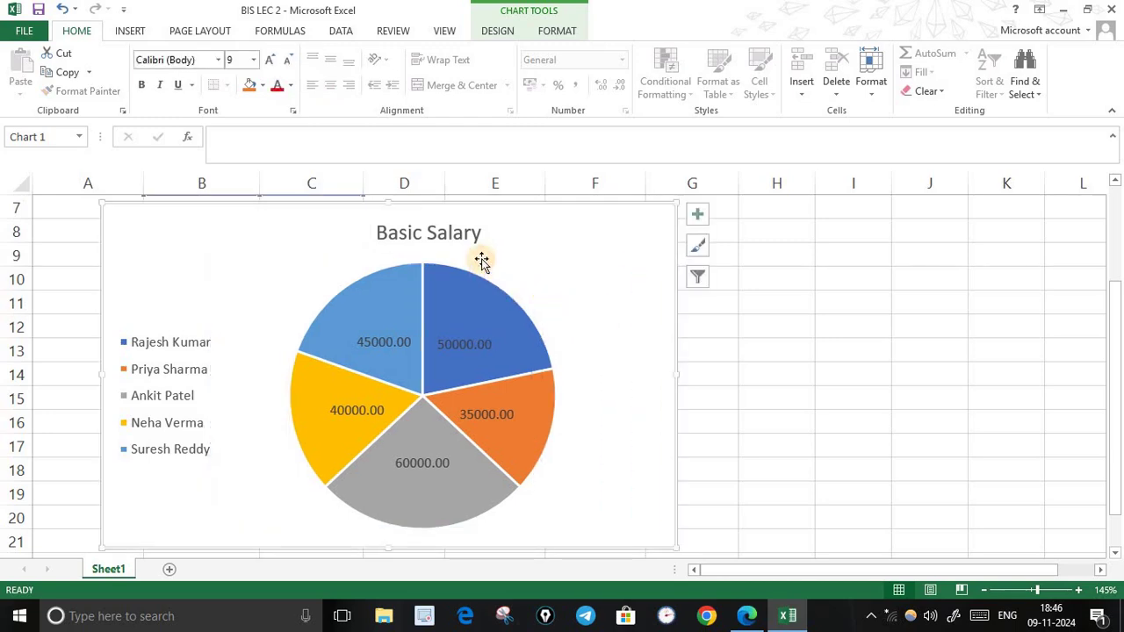
{"action": "left_click", "coordinate": [465, 234]}
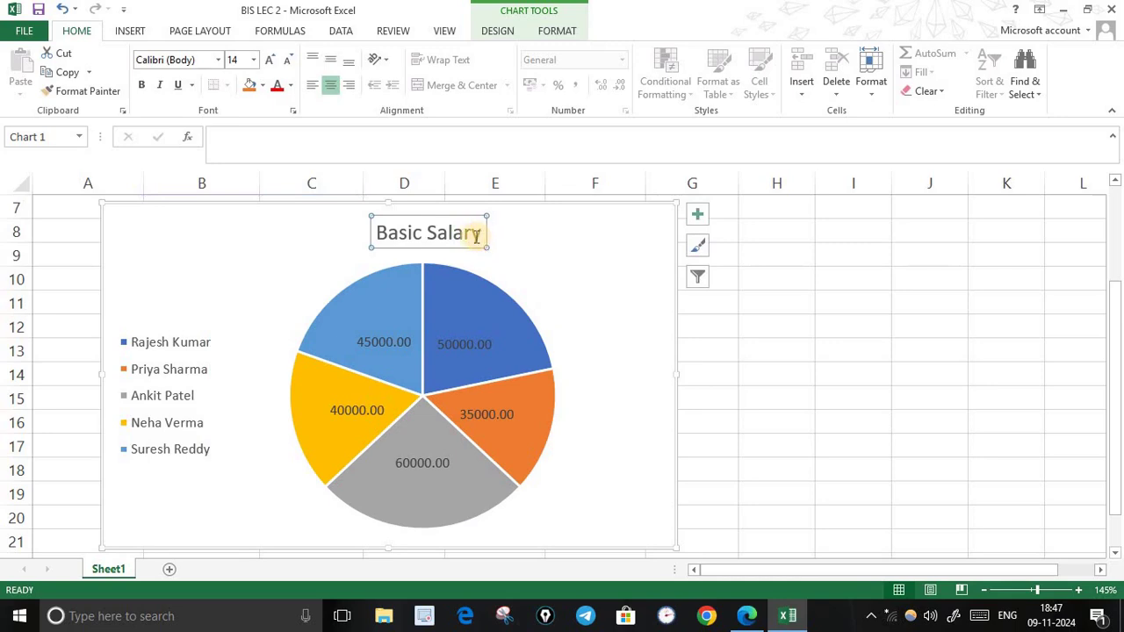
{"action": "left_click_drag", "start_coordinate": [388, 232], "coordinate": [487, 235]}
{"action": "left_click", "coordinate": [490, 289]}
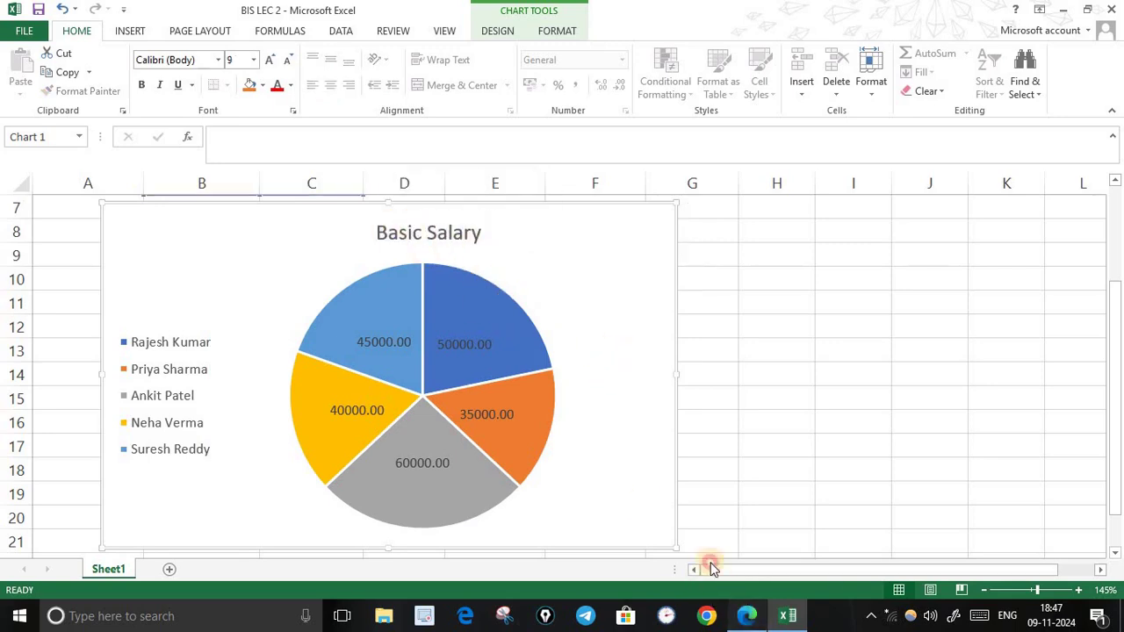
Step: Check the title style in the lecture PDF in Edge and make the Excel chart's title black and bold
{"action": "key", "text": "alt+Tab"}
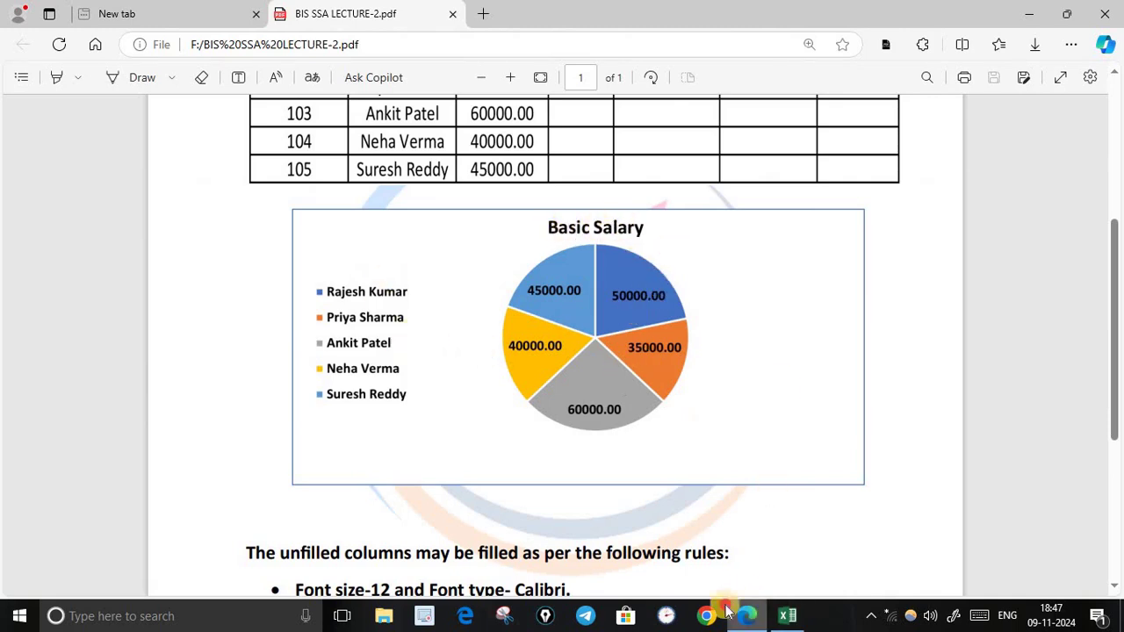
{"action": "key", "text": "alt+Tab"}
{"action": "left_click", "coordinate": [456, 232]}
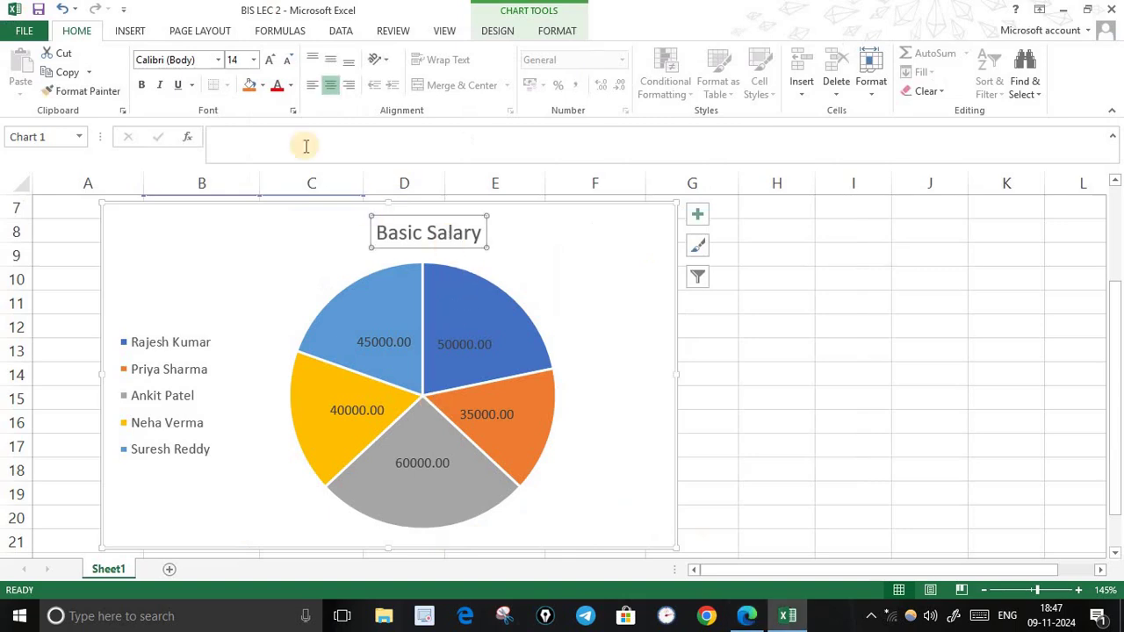
{"action": "left_click", "coordinate": [292, 86]}
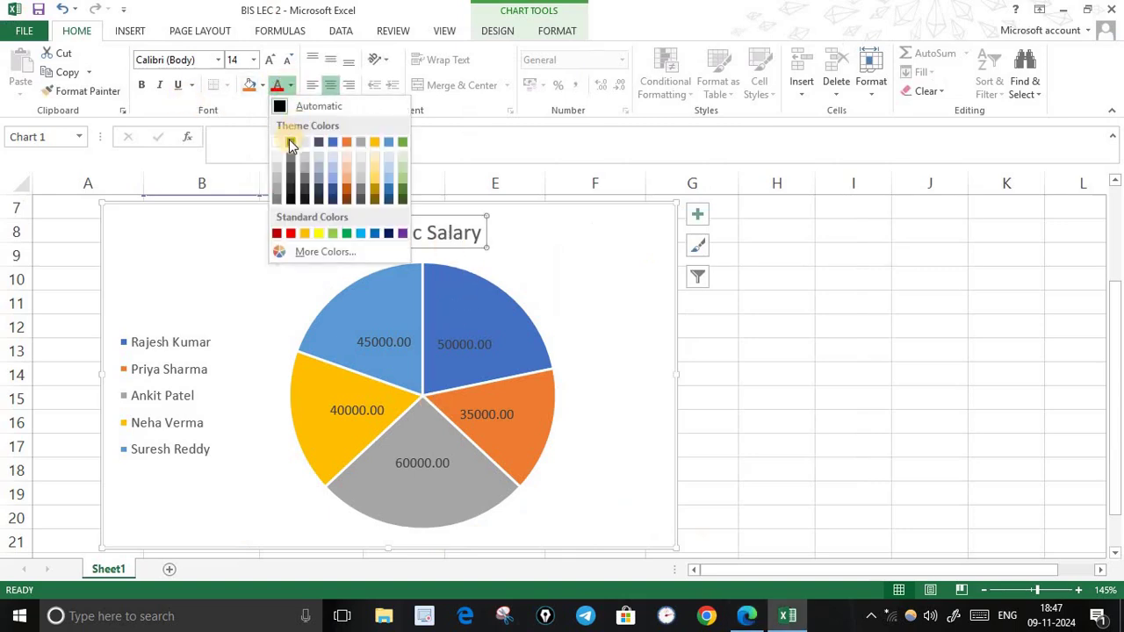
{"action": "left_click", "coordinate": [289, 139]}
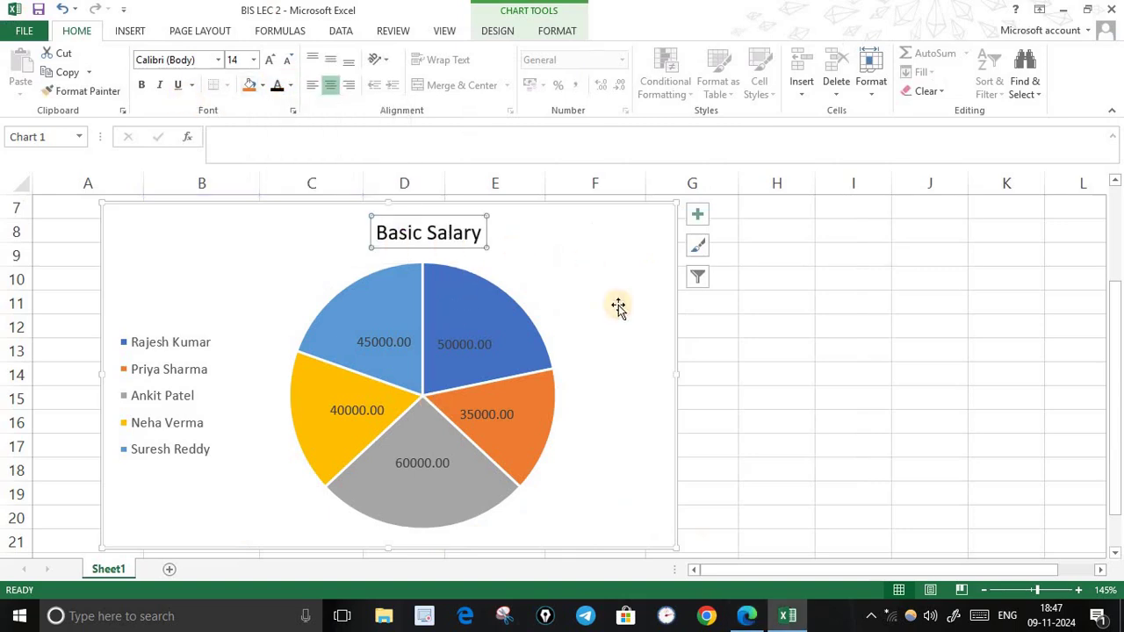
{"action": "left_click", "coordinate": [144, 85]}
{"action": "left_click", "coordinate": [504, 334]}
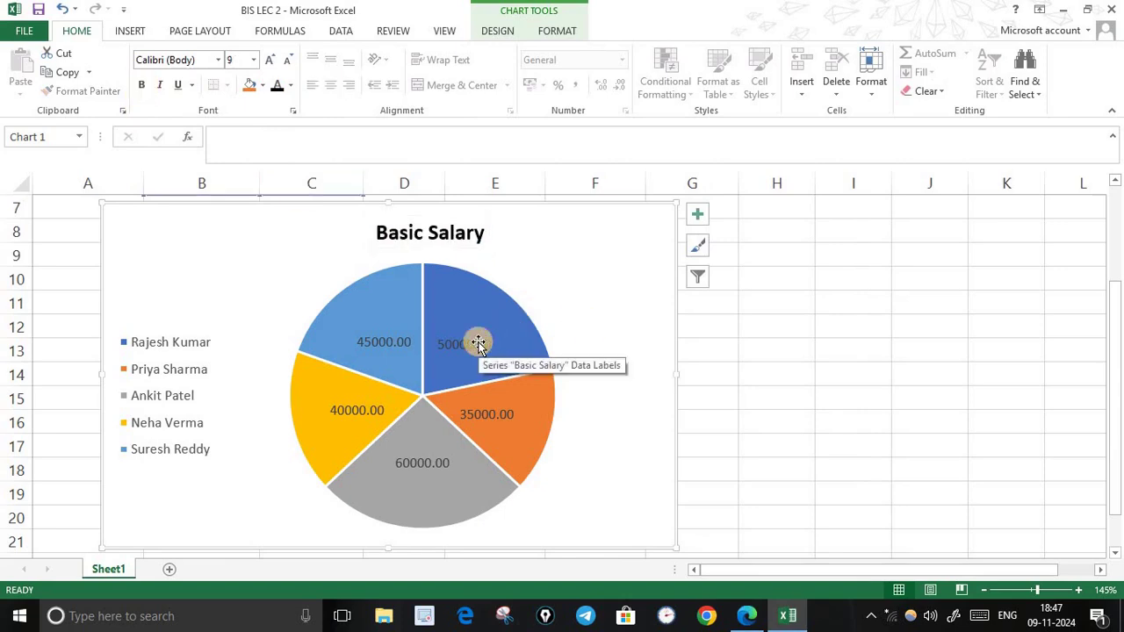
Step: Format all the pie chart's data labels as black, bold text at font size 10
{"action": "left_click", "coordinate": [478, 342]}
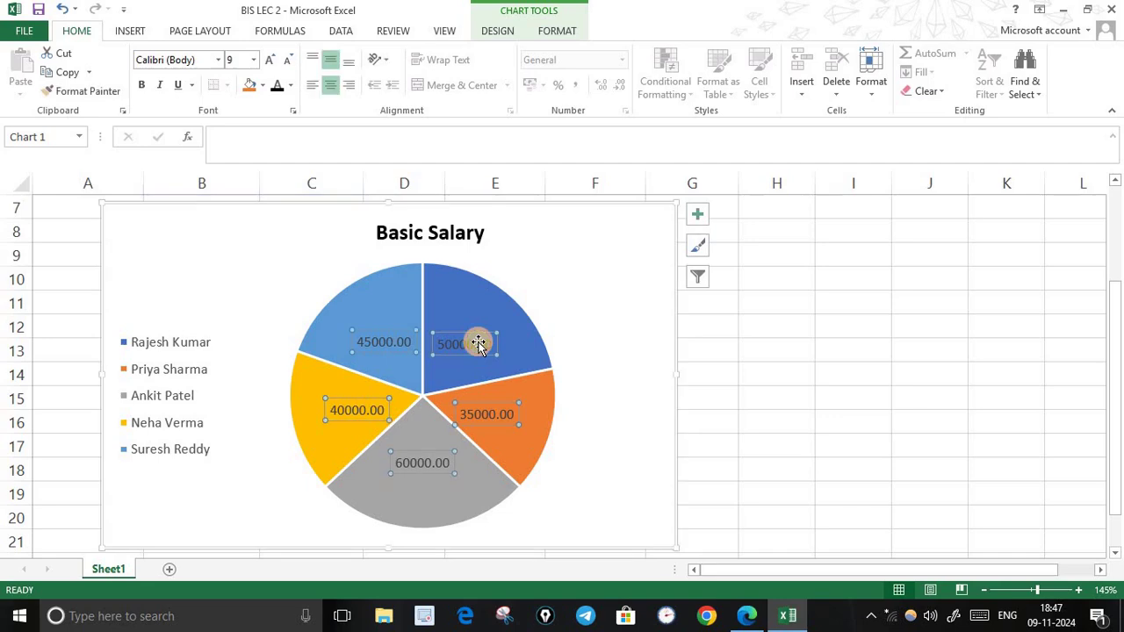
{"action": "left_click", "coordinate": [277, 88]}
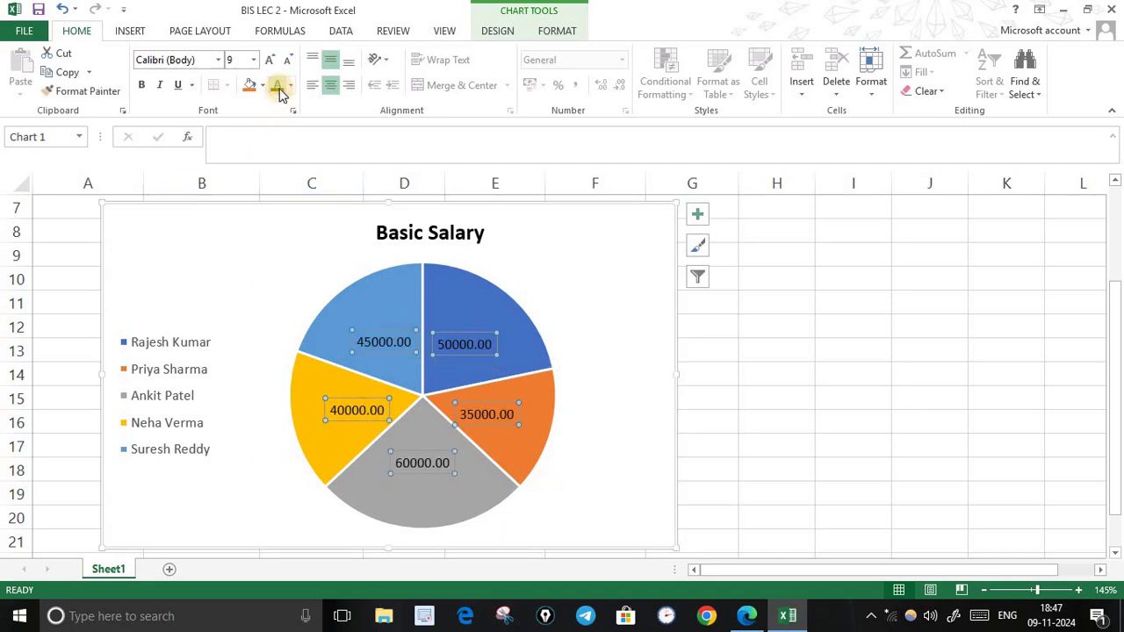
{"action": "left_click", "coordinate": [141, 85]}
{"action": "left_click", "coordinate": [274, 61]}
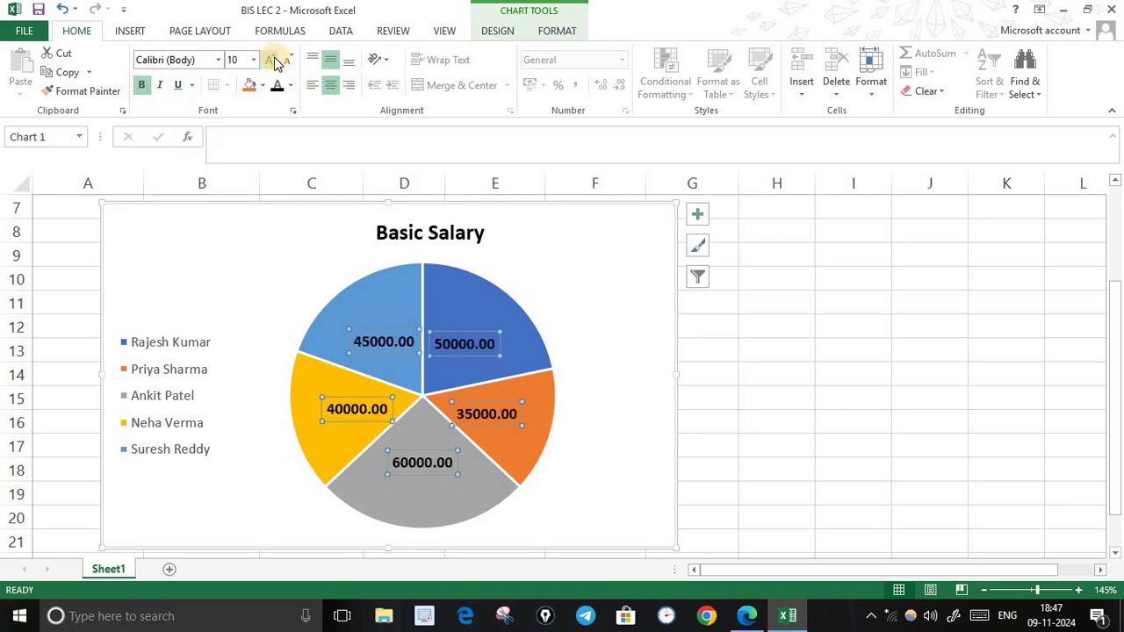
Step: Set the font size of both the pie chart's data labels and its title to 12
{"action": "left_click", "coordinate": [272, 59]}
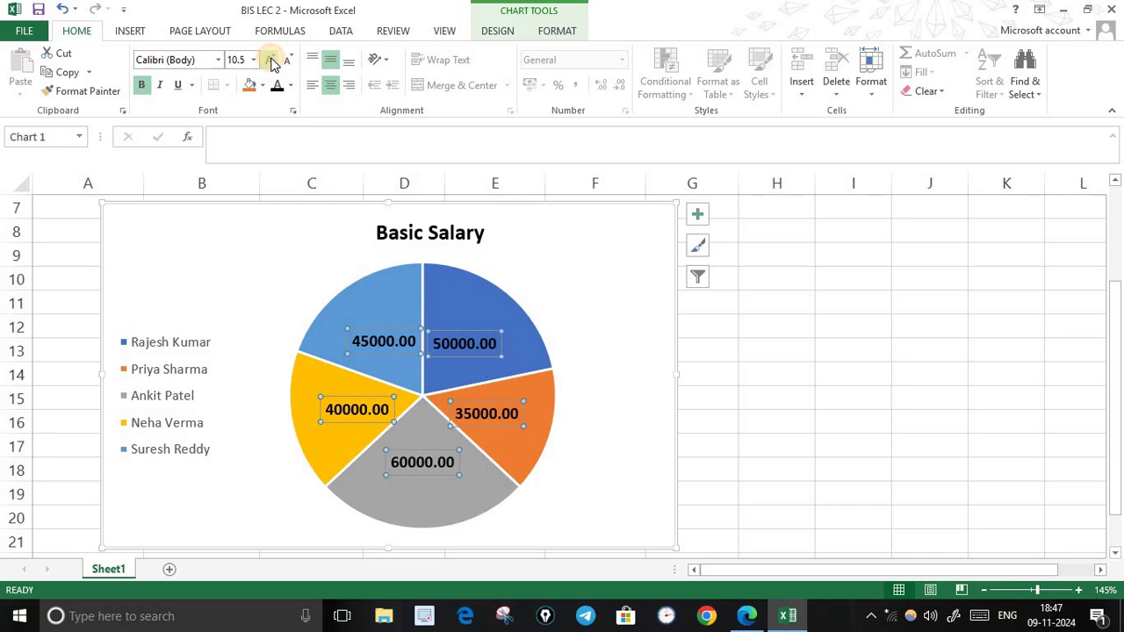
{"action": "left_click", "coordinate": [273, 61]}
{"action": "left_click", "coordinate": [273, 61]}
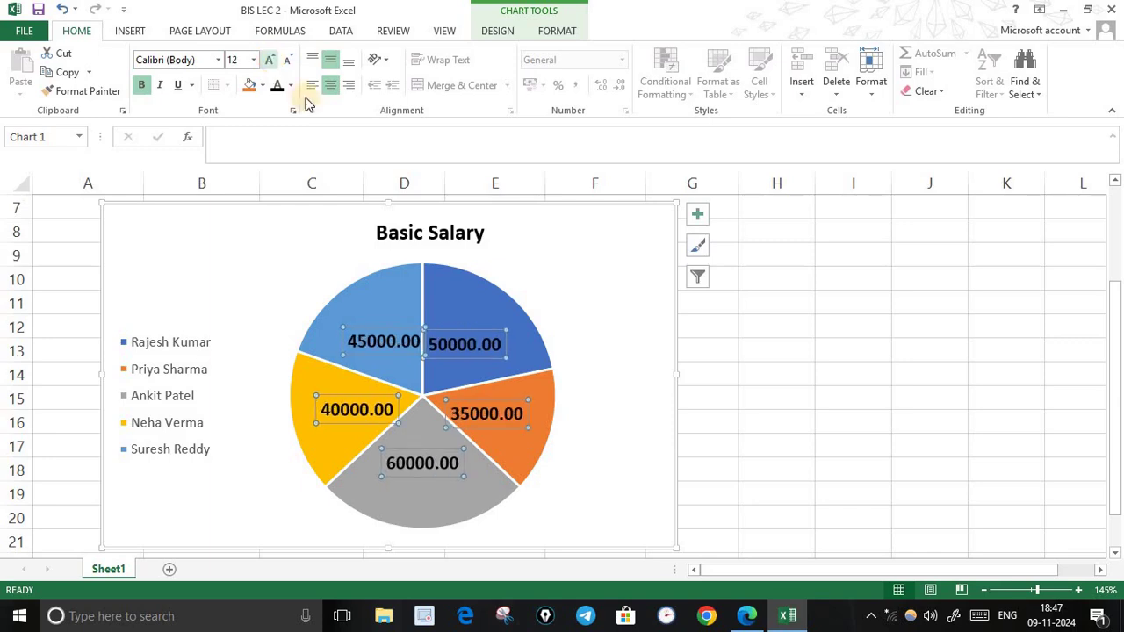
{"action": "left_click", "coordinate": [454, 246]}
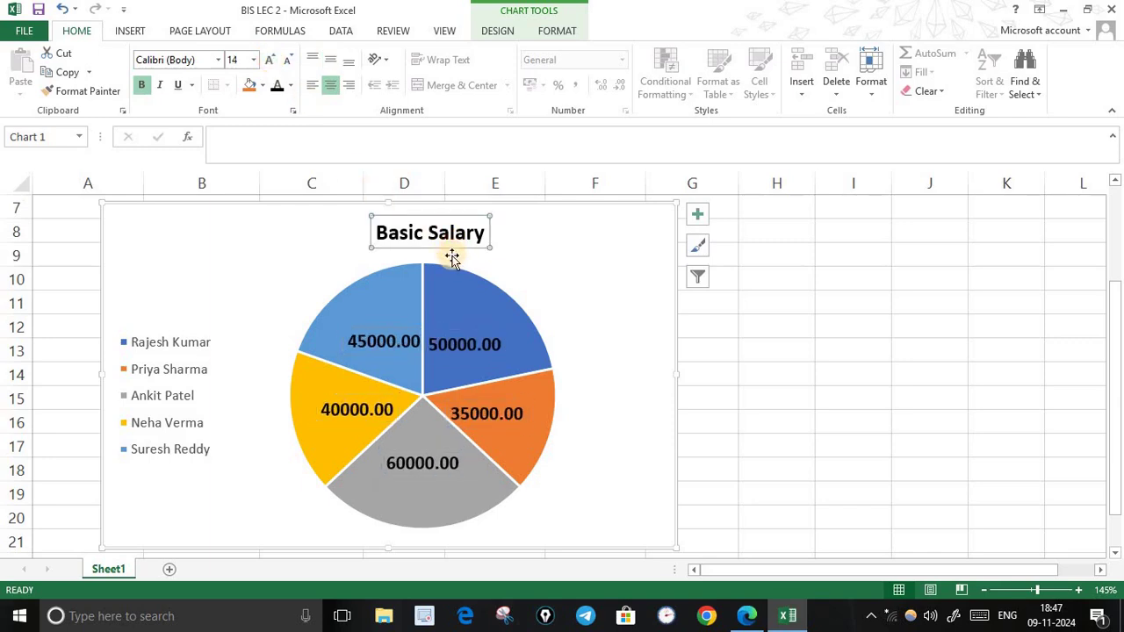
{"action": "left_click", "coordinate": [289, 59]}
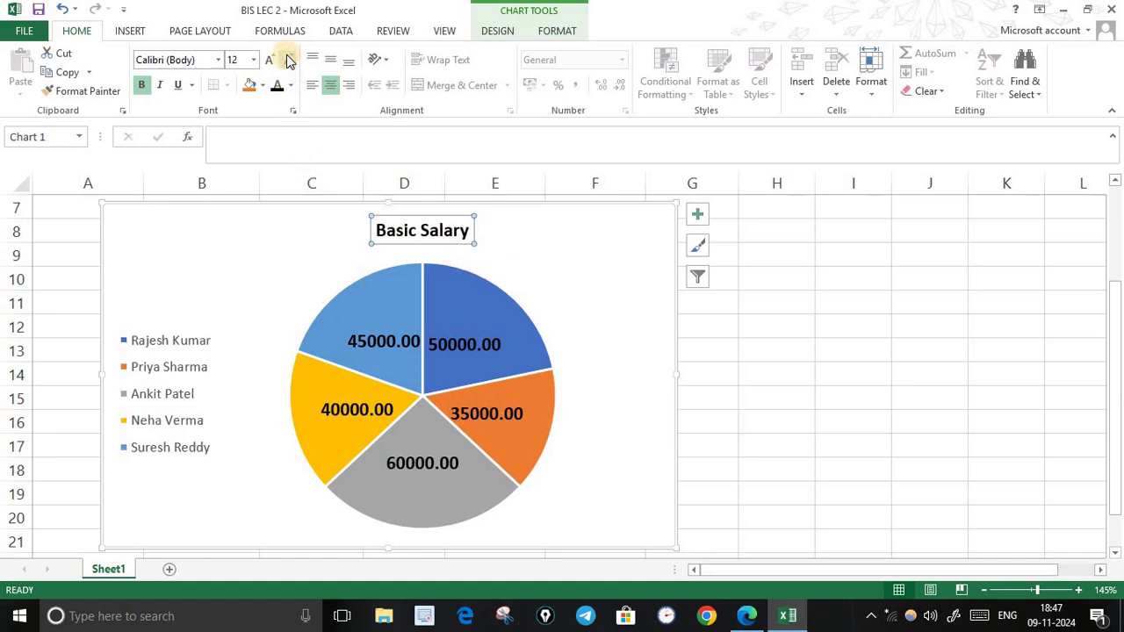
Step: Format the pie chart's legend text as bold and black at font size 12
{"action": "left_click", "coordinate": [172, 353]}
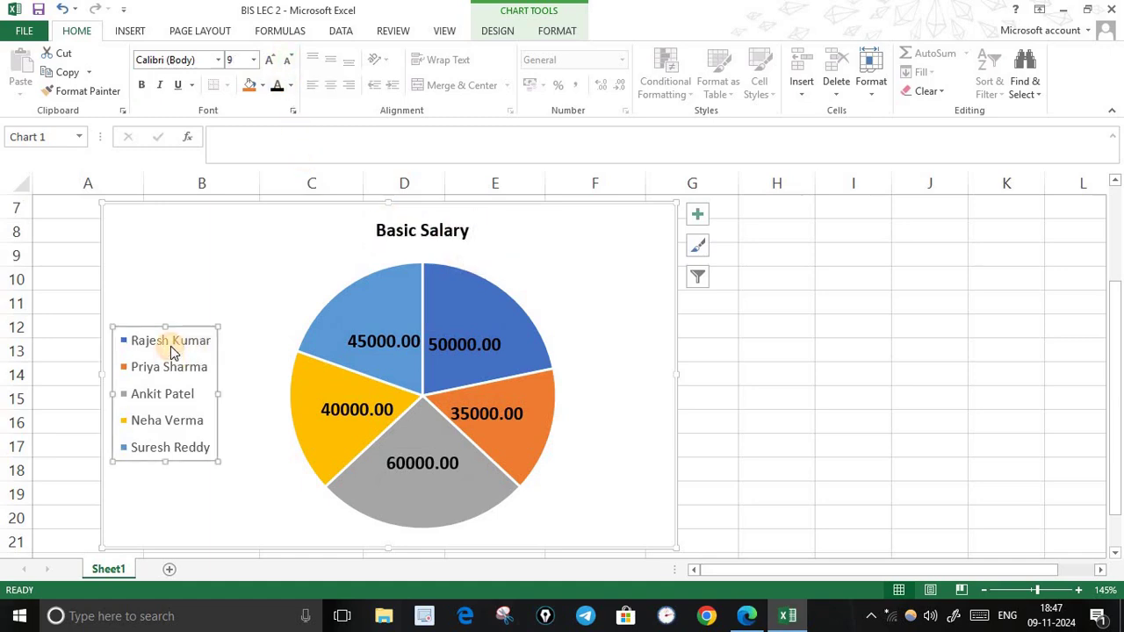
{"action": "left_click", "coordinate": [144, 86]}
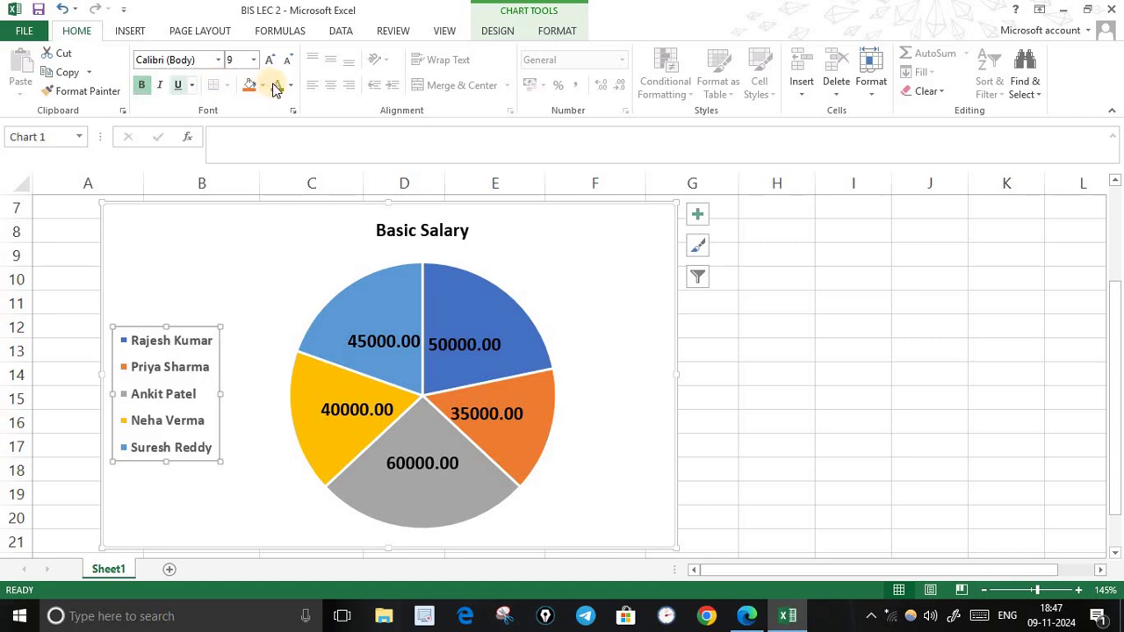
{"action": "left_click", "coordinate": [267, 60]}
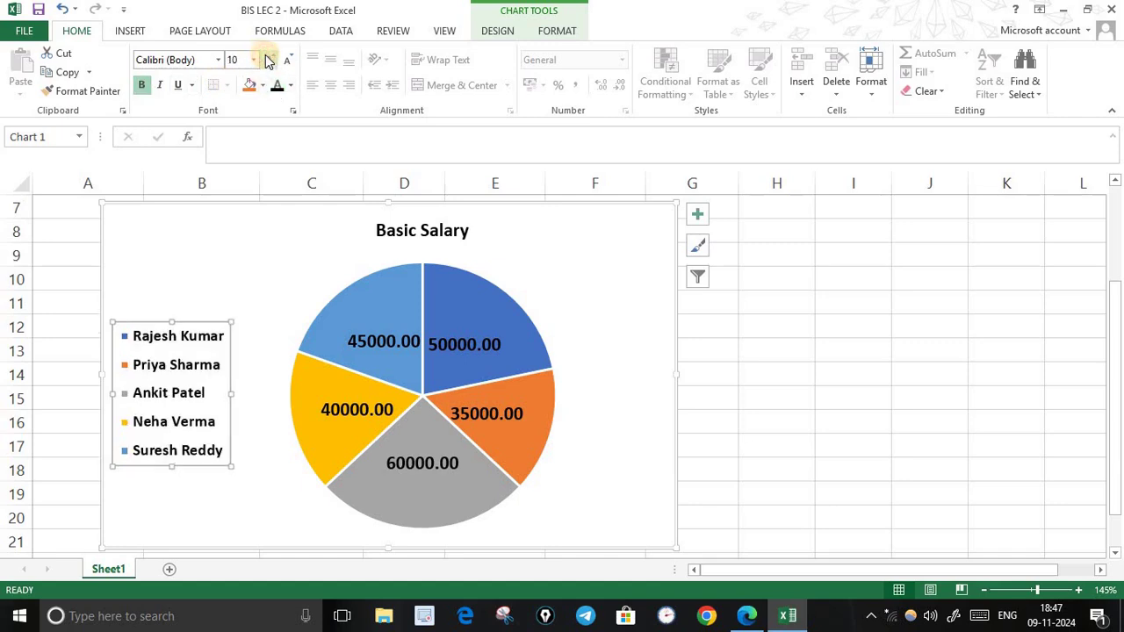
{"action": "left_click", "coordinate": [269, 60]}
{"action": "left_click", "coordinate": [269, 60]}
{"action": "left_click", "coordinate": [269, 59]}
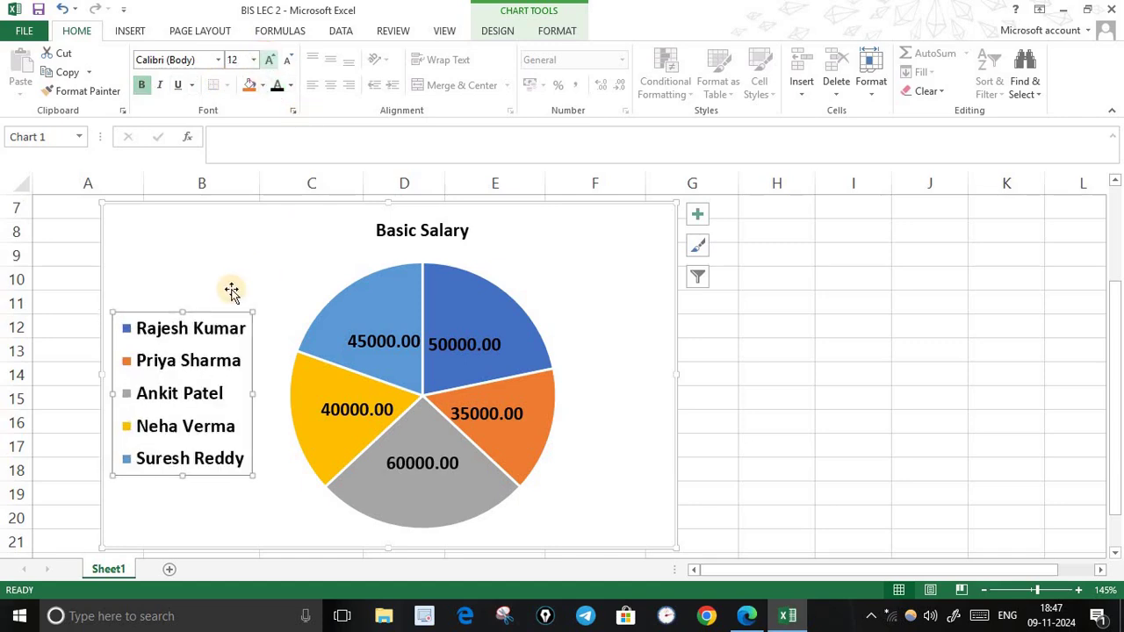
{"action": "left_click", "coordinate": [226, 263]}
Step: Nudge the whole pie chart slightly to the right below the salary table
{"action": "scroll", "coordinate": [826, 475], "scroll_direction": "up", "scroll_amount": 2}
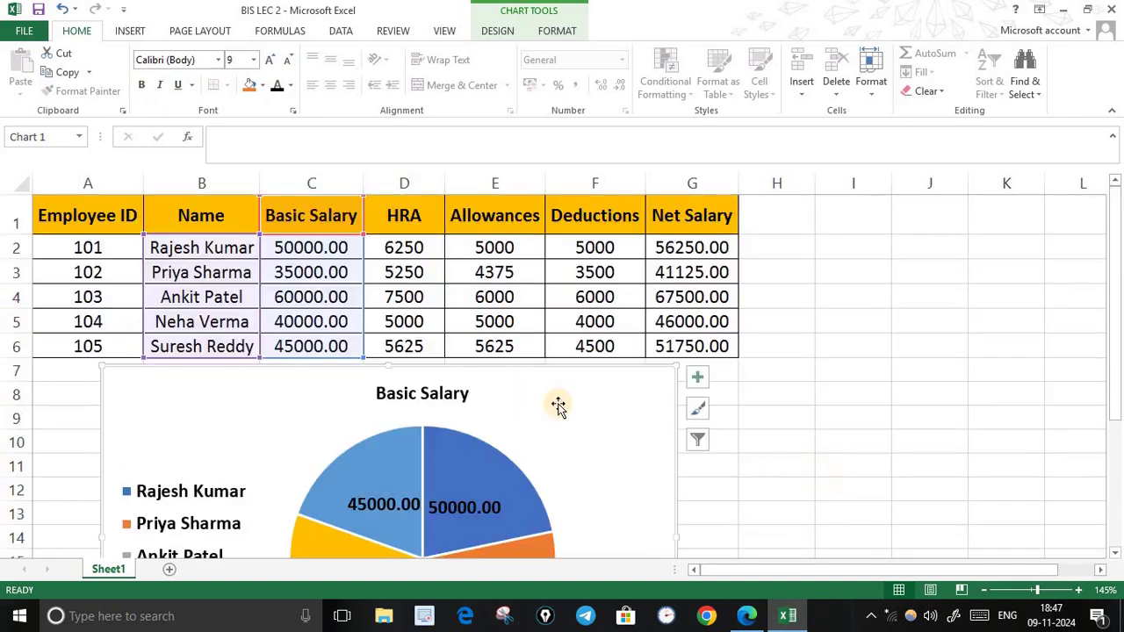
{"action": "left_click", "coordinate": [409, 268]}
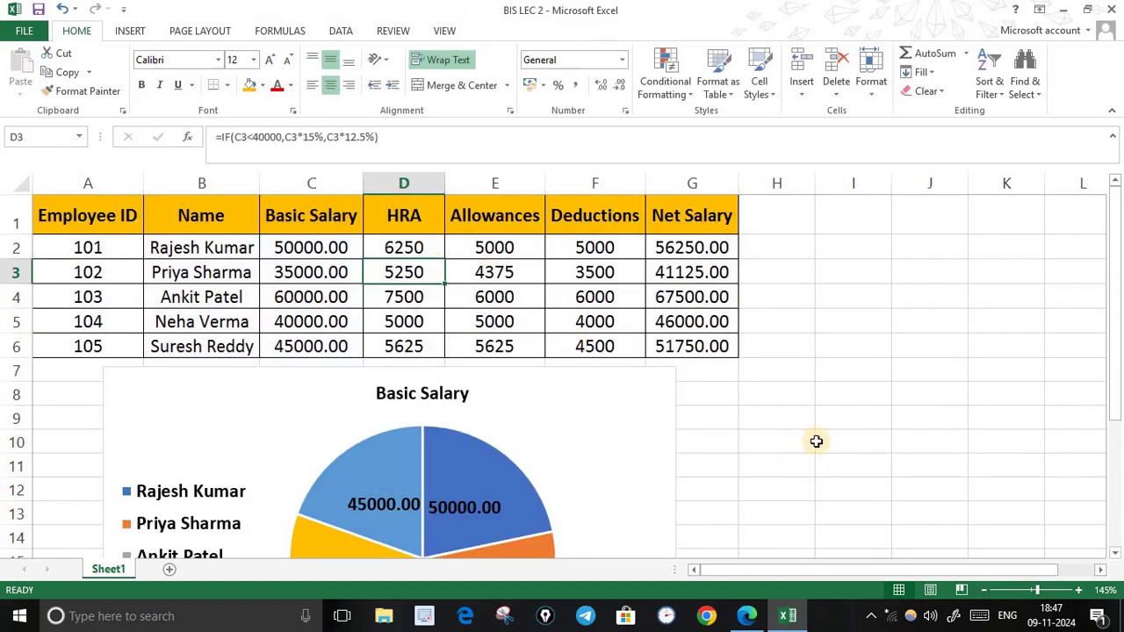
{"action": "scroll", "coordinate": [785, 451], "scroll_direction": "down", "scroll_amount": 2}
{"action": "left_click_drag", "start_coordinate": [630, 377], "coordinate": [637, 374]}
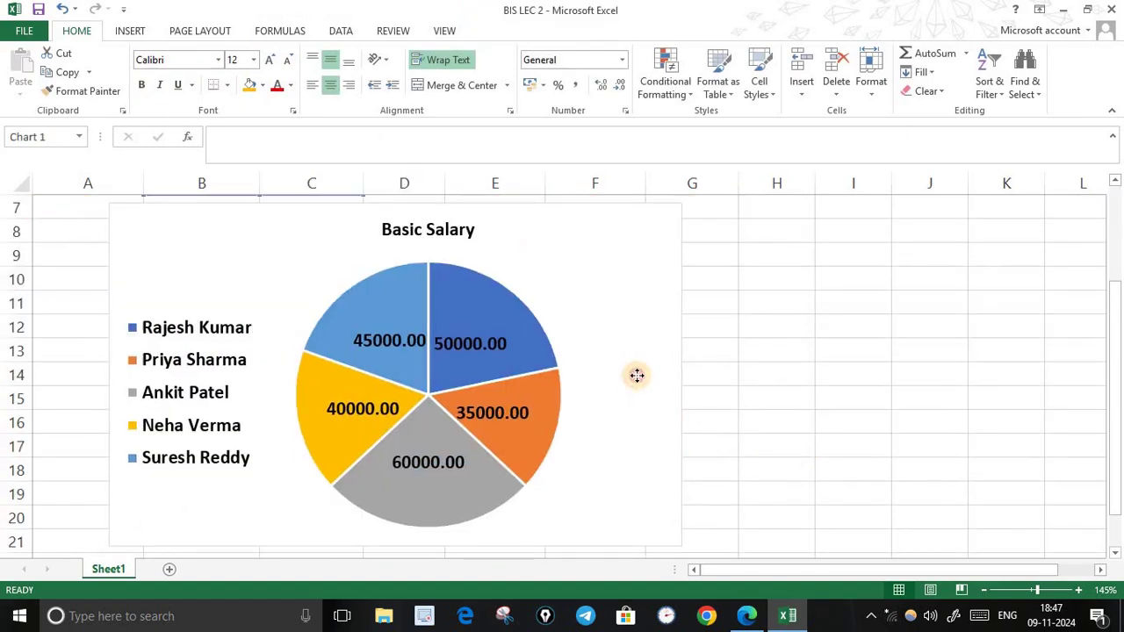
Step: Review the sample chart, fill-in rules and sample table in the lecture PDF in Edge and return to Excel
{"action": "key", "text": "alt+Tab"}
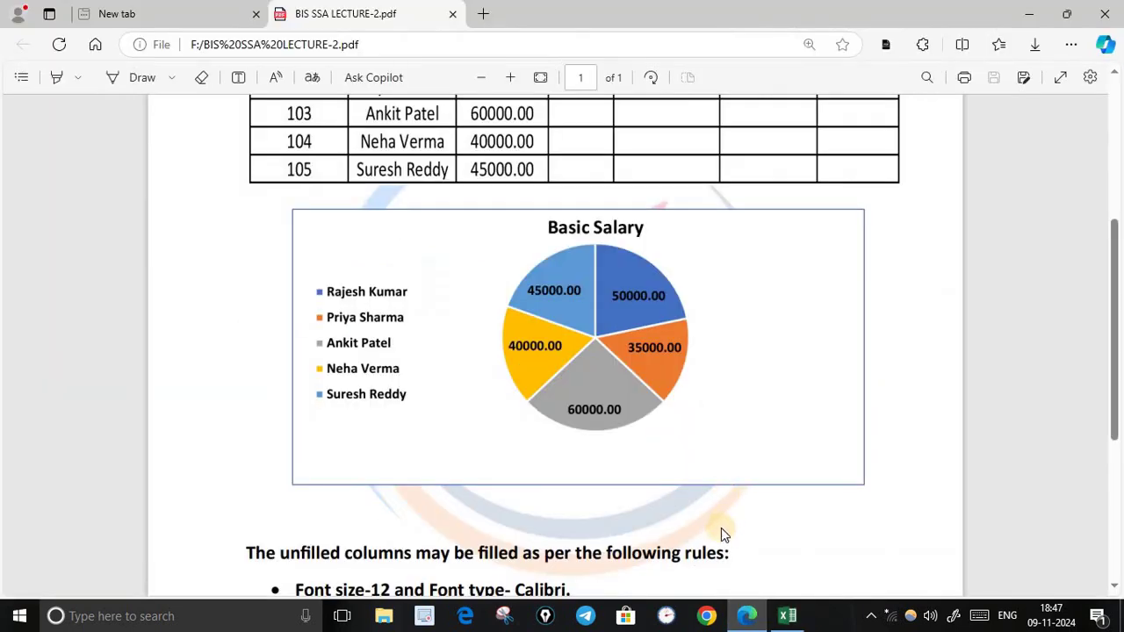
{"action": "scroll", "coordinate": [719, 527], "scroll_direction": "down", "scroll_amount": 4}
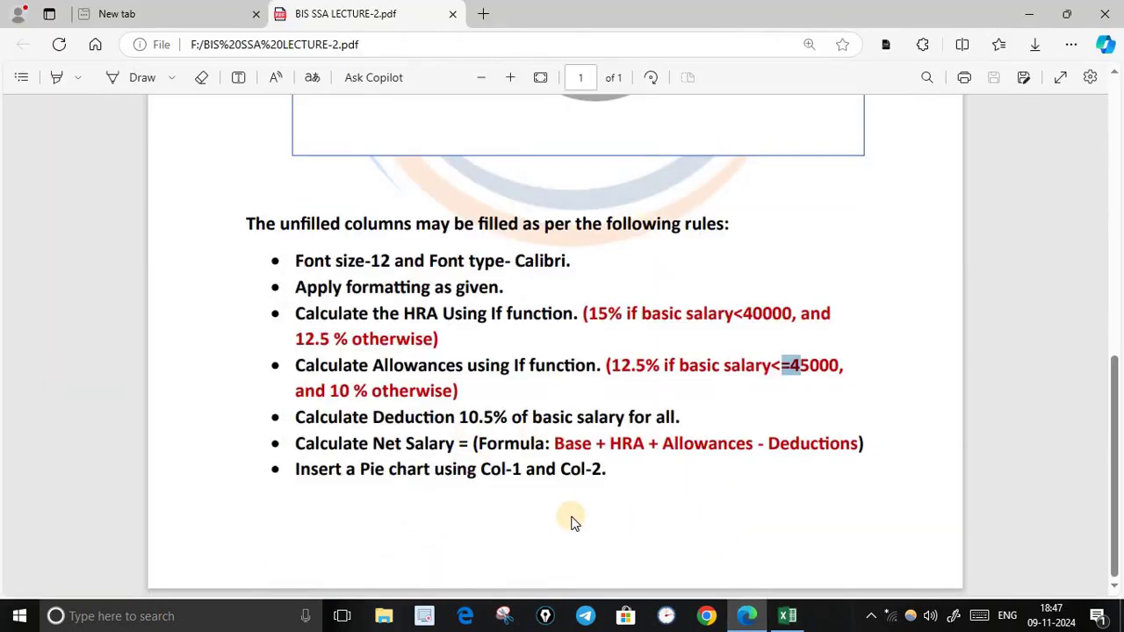
{"action": "scroll", "coordinate": [527, 474], "scroll_direction": "up", "scroll_amount": 4}
{"action": "scroll", "coordinate": [680, 296], "scroll_direction": "up", "scroll_amount": 4}
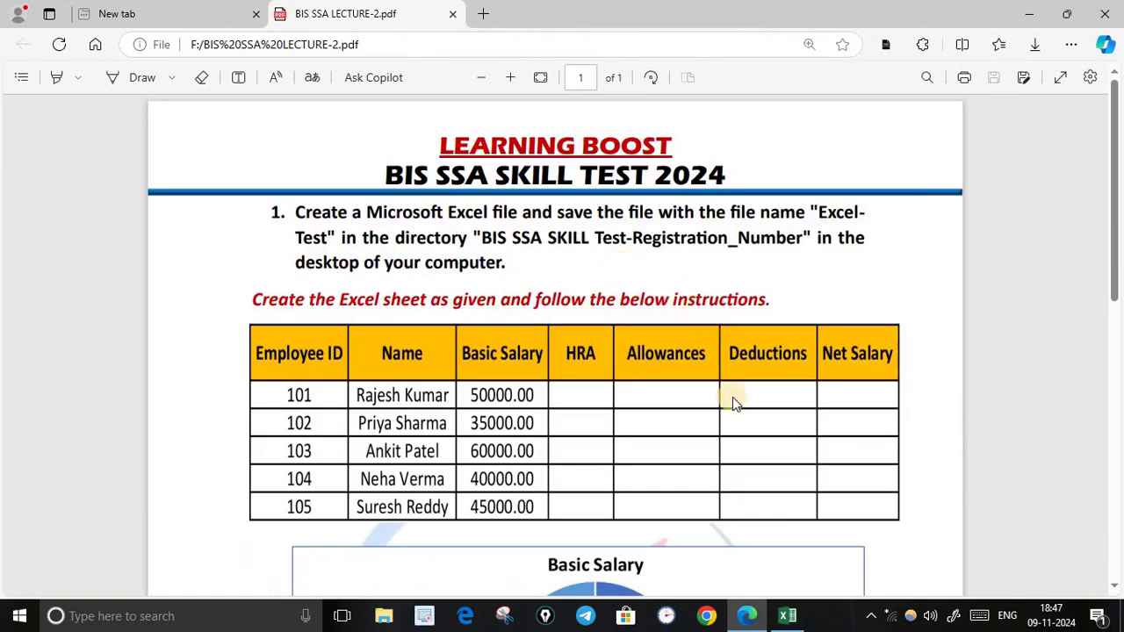
{"action": "left_click", "coordinate": [788, 616]}
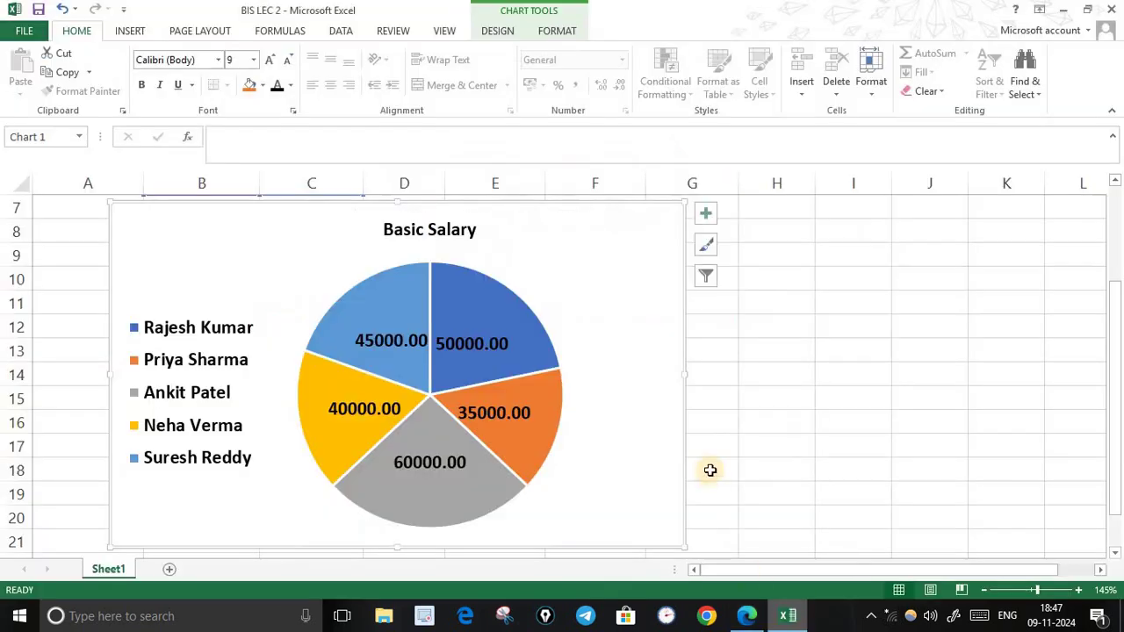
Step: Remove all borders from the salary table in A1:G6
{"action": "scroll", "coordinate": [790, 461], "scroll_direction": "up", "scroll_amount": 2}
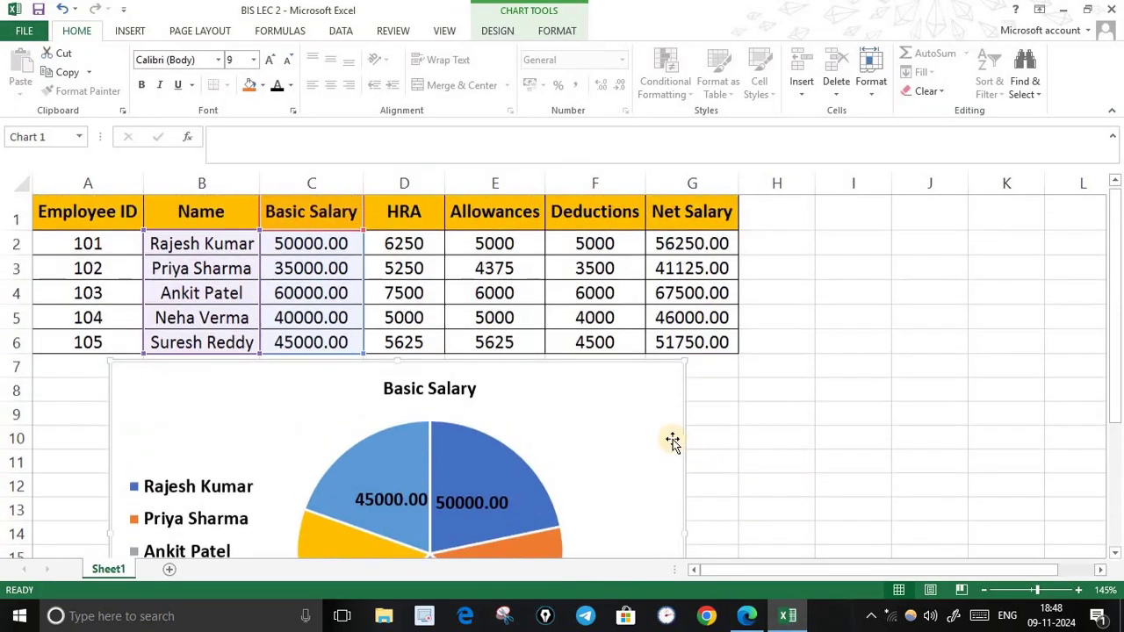
{"action": "left_click", "coordinate": [829, 450]}
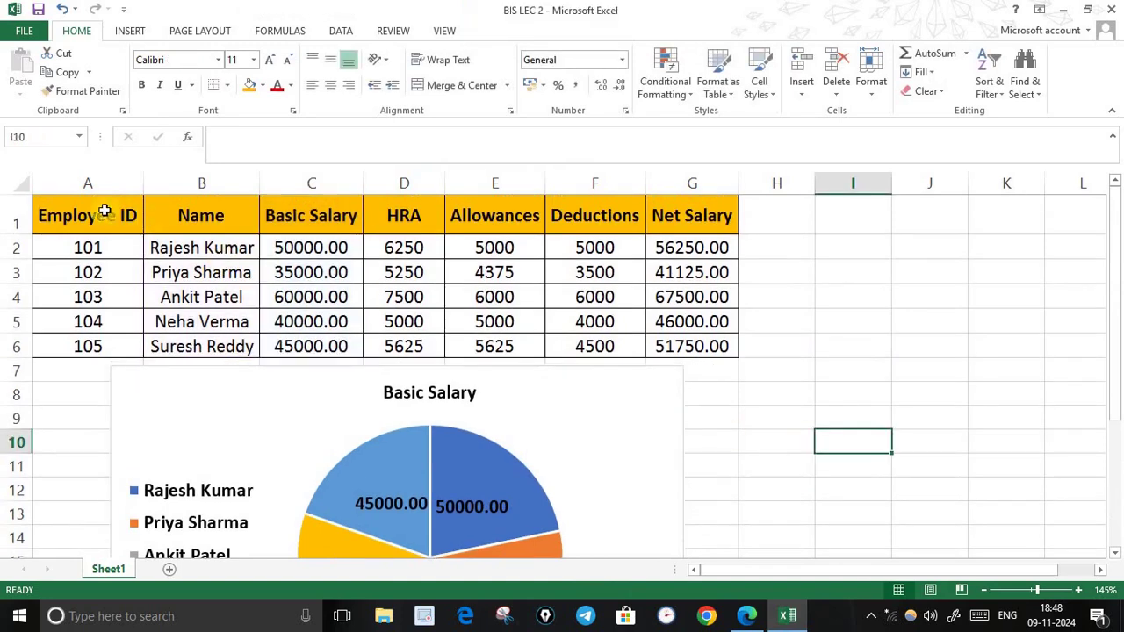
{"action": "left_click_drag", "start_coordinate": [103, 216], "coordinate": [673, 346]}
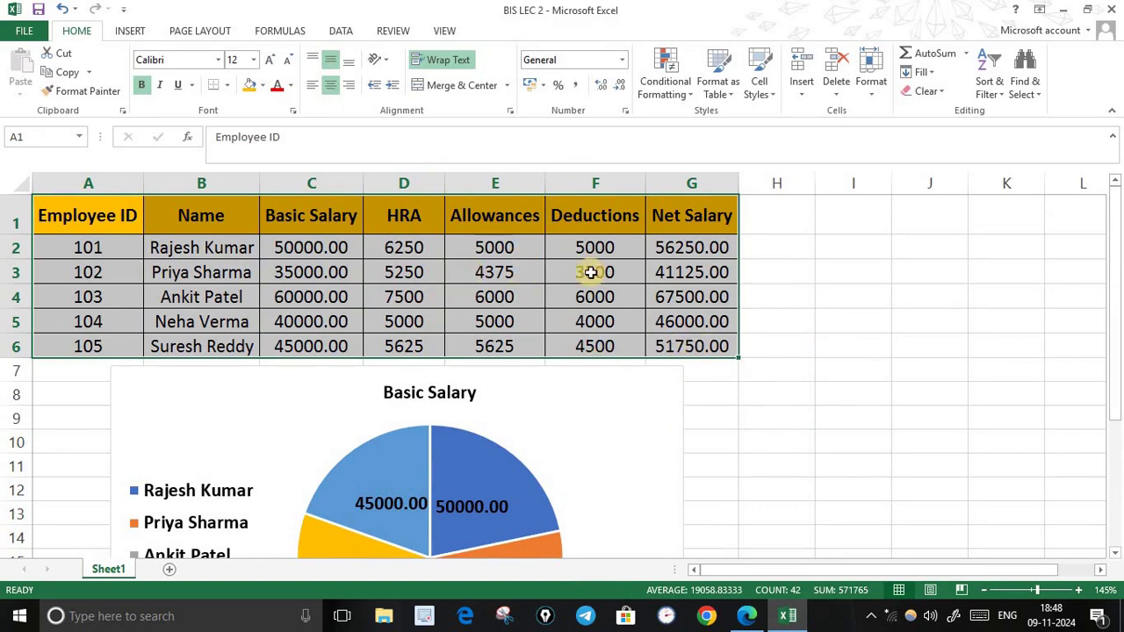
{"action": "left_click", "coordinate": [228, 86]}
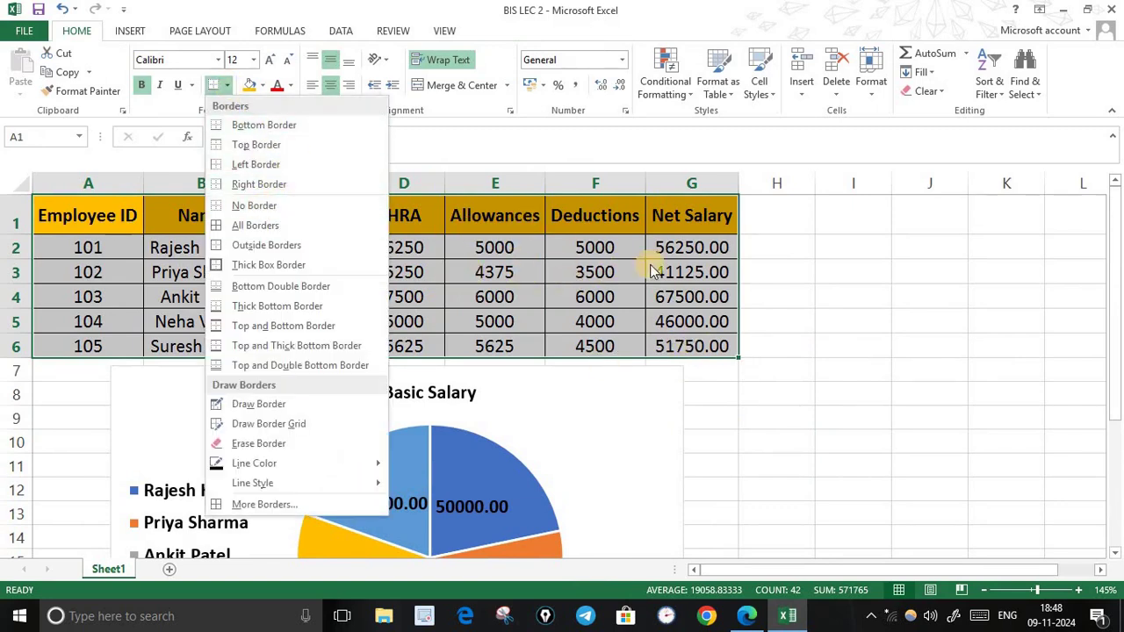
{"action": "left_click", "coordinate": [264, 205]}
{"action": "left_click", "coordinate": [1005, 465]}
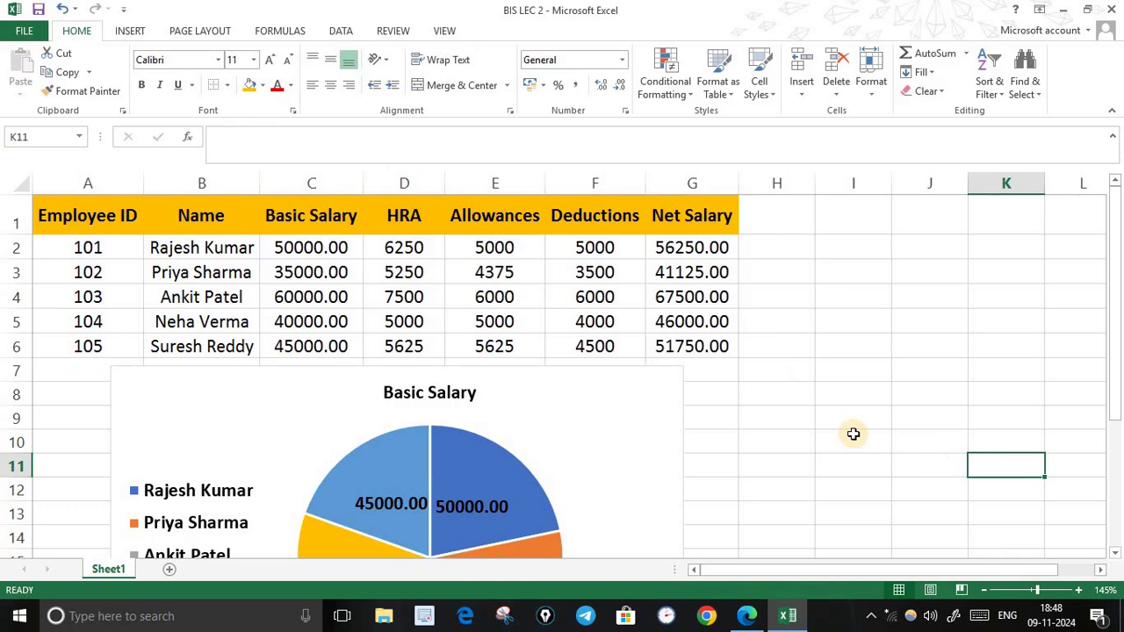
Step: Check the borderless salary table in the print preview against the lecture PDF in Edge and return to the worksheet
{"action": "key", "text": "ctrl+p"}
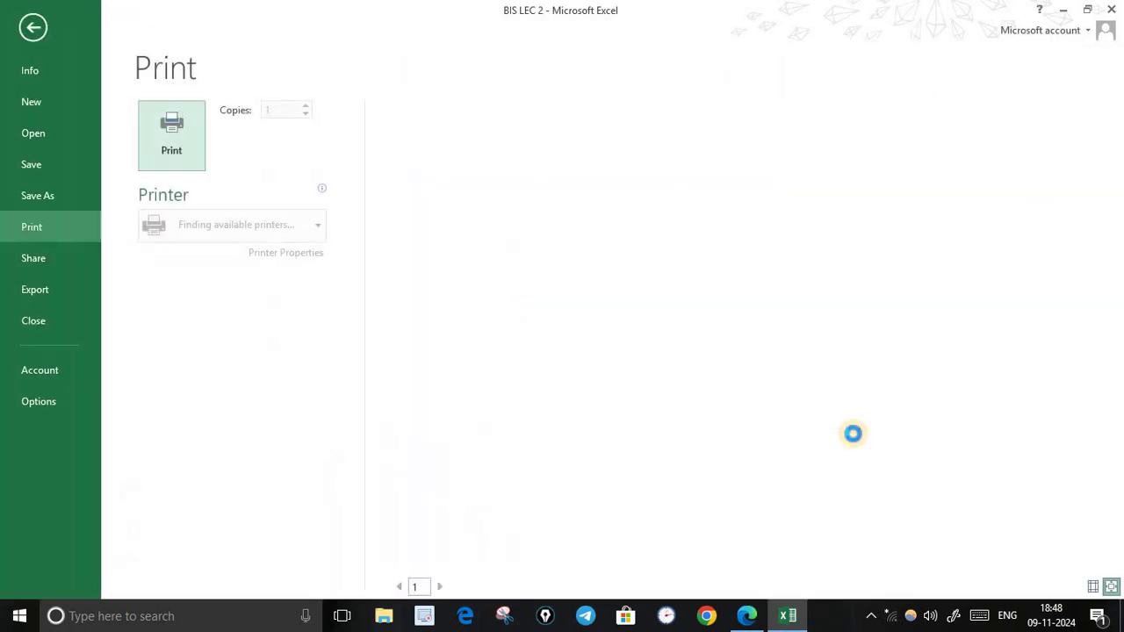
{"action": "left_click", "coordinate": [1112, 587]}
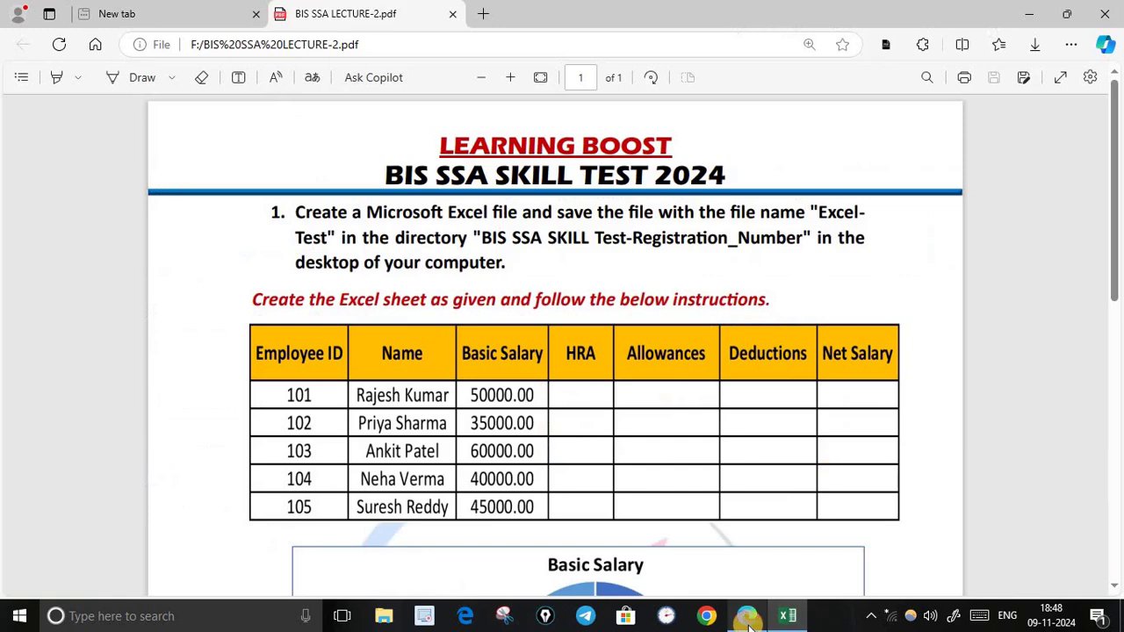
{"action": "left_click", "coordinate": [747, 616]}
{"action": "left_click", "coordinate": [787, 616]}
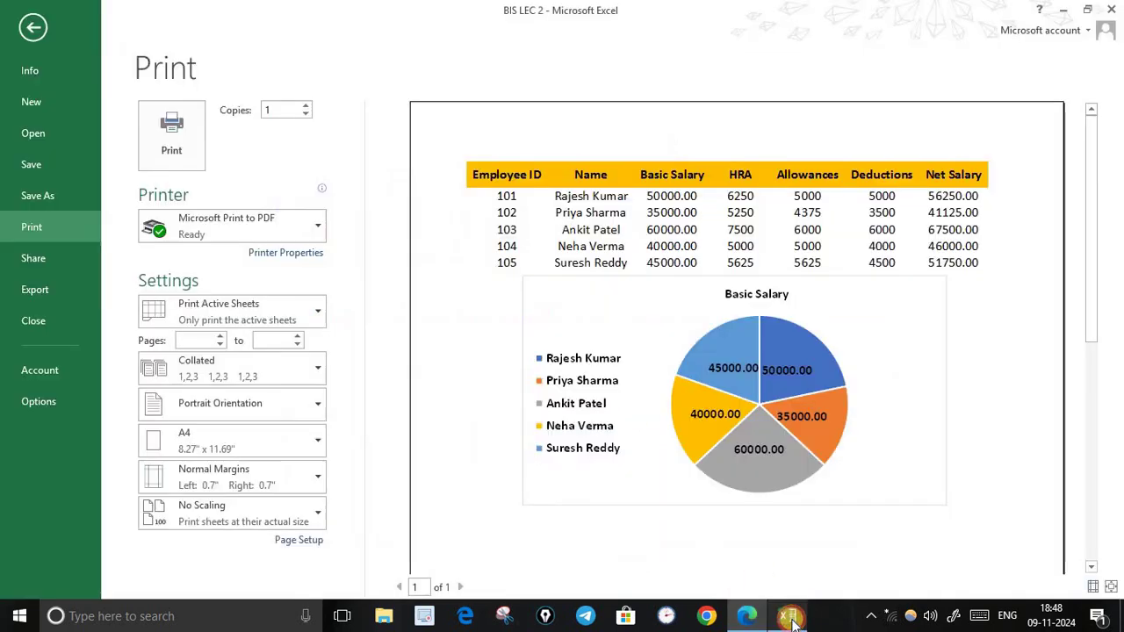
{"action": "left_click", "coordinate": [32, 27]}
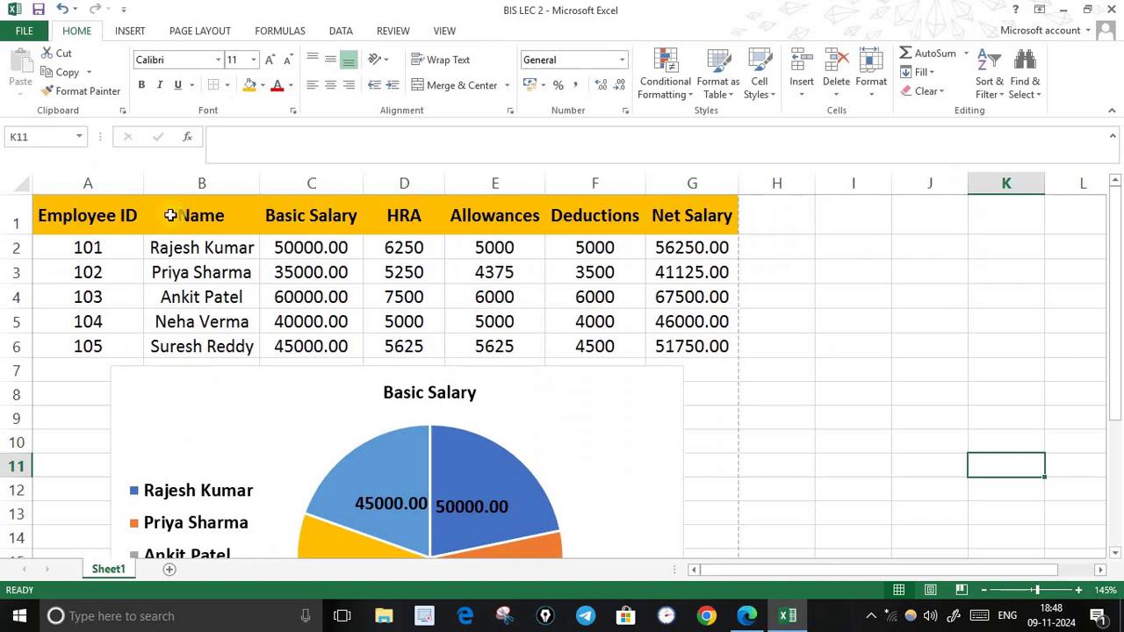
Step: Apply All Borders to the salary table in A1:G6
{"action": "left_click_drag", "start_coordinate": [62, 216], "coordinate": [672, 235]}
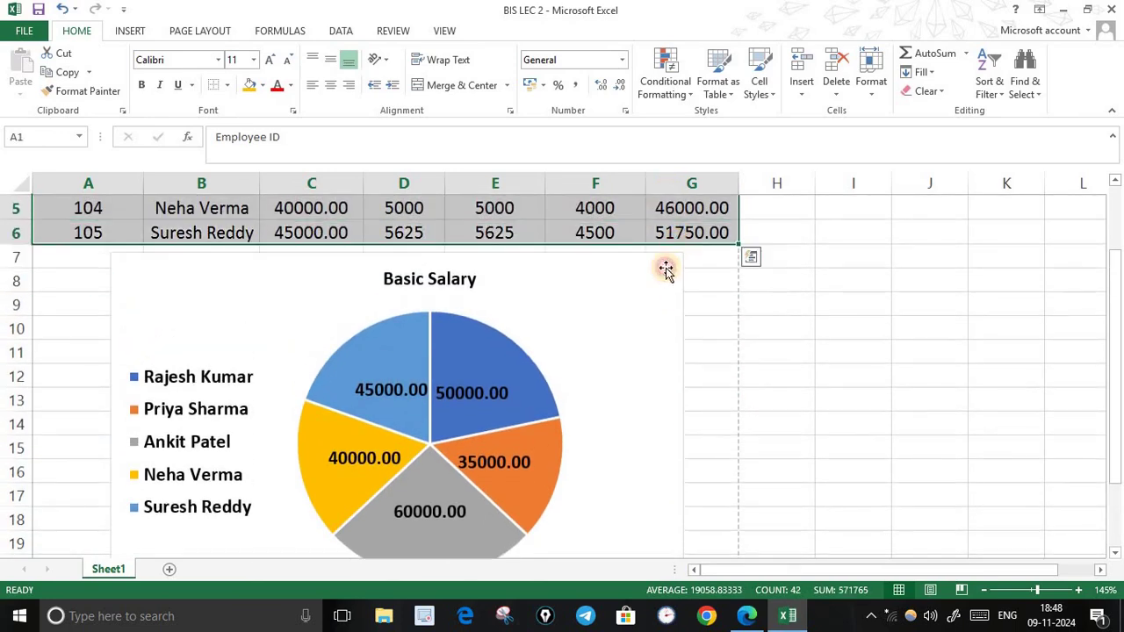
{"action": "scroll", "coordinate": [735, 359], "scroll_direction": "up", "scroll_amount": 2}
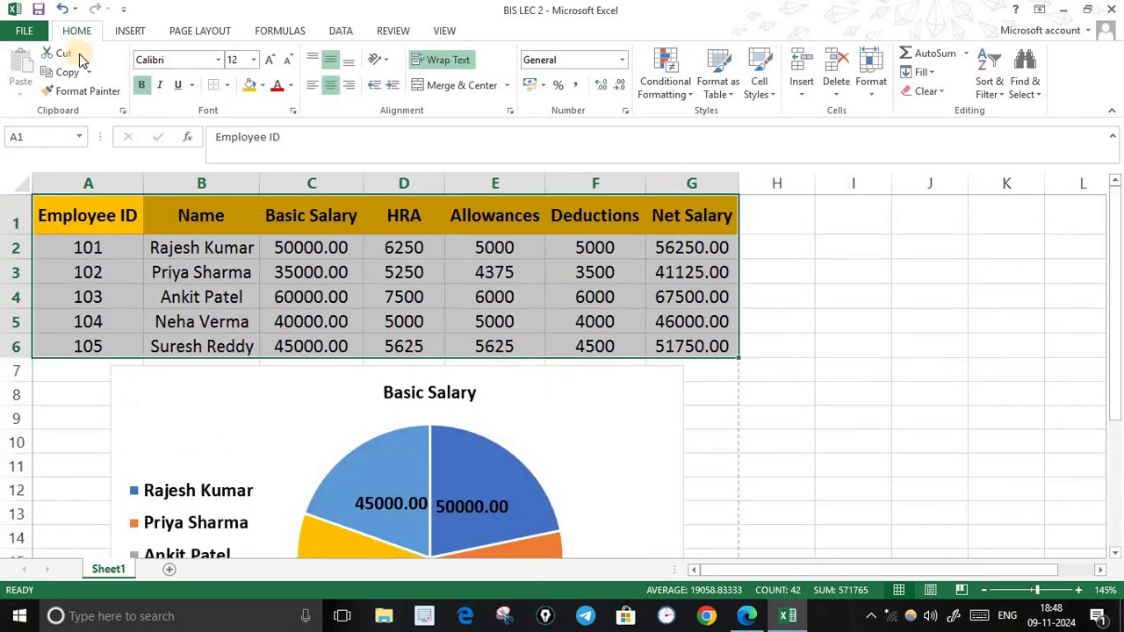
{"action": "left_click", "coordinate": [227, 86]}
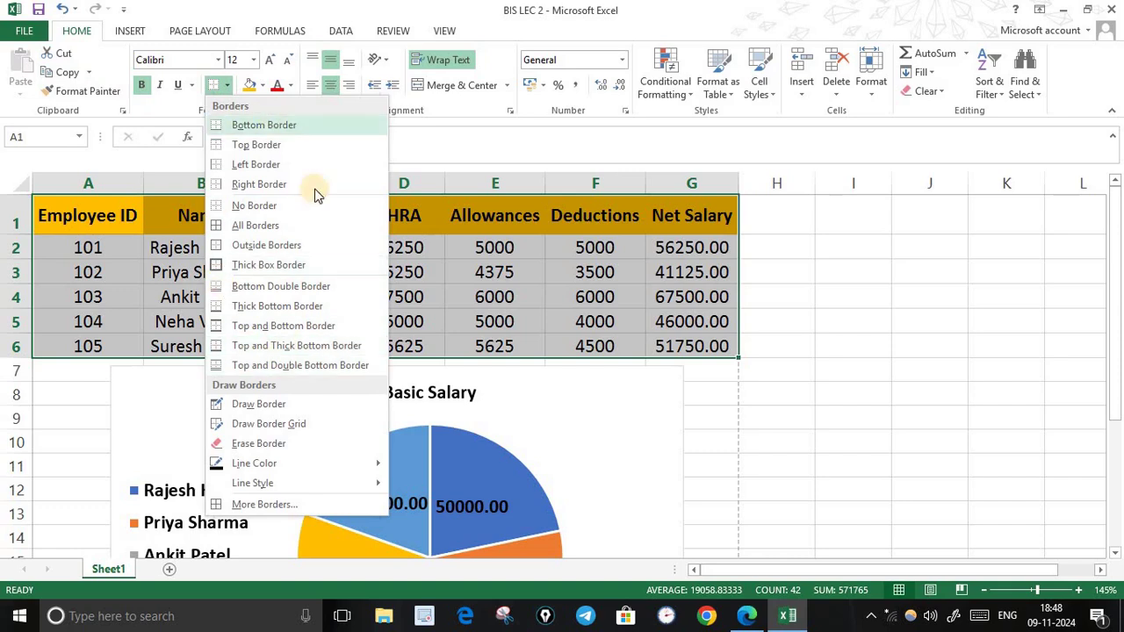
{"action": "left_click", "coordinate": [266, 226]}
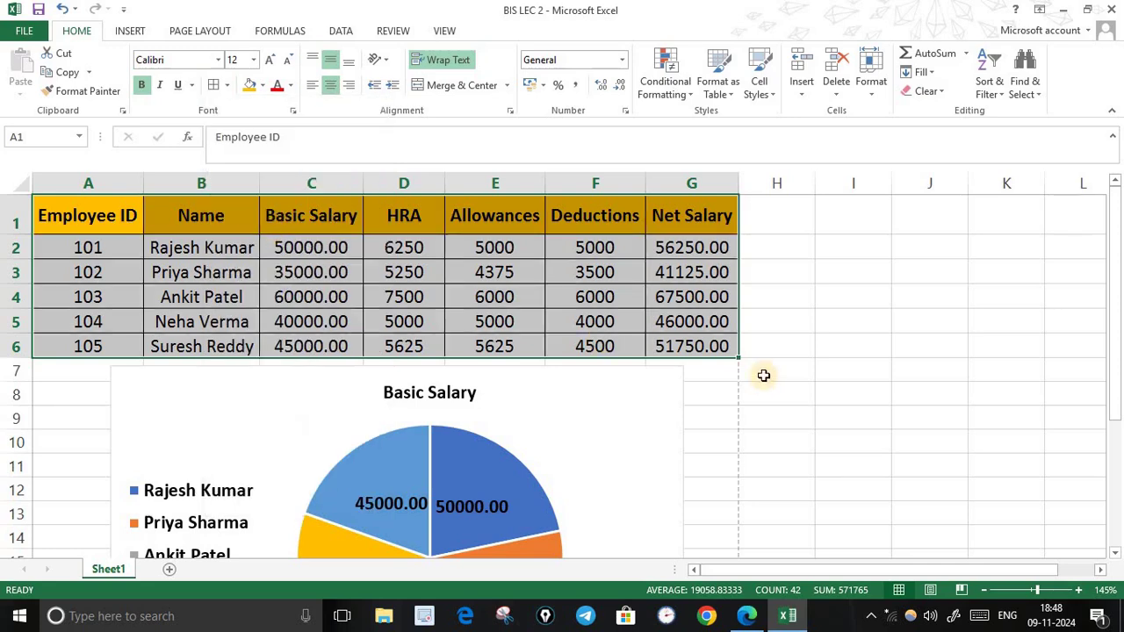
{"action": "left_click", "coordinate": [821, 413]}
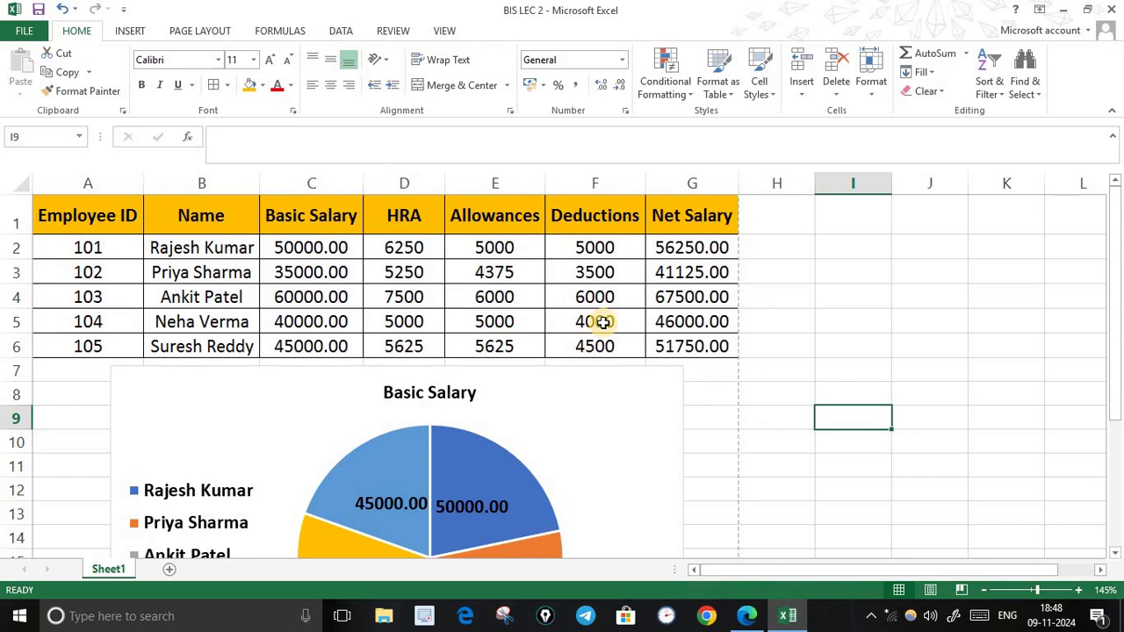
Step: Examine the bordered salary table and pie chart in the print preview and return to the chart in the worksheet
{"action": "key", "text": "ctrl+p"}
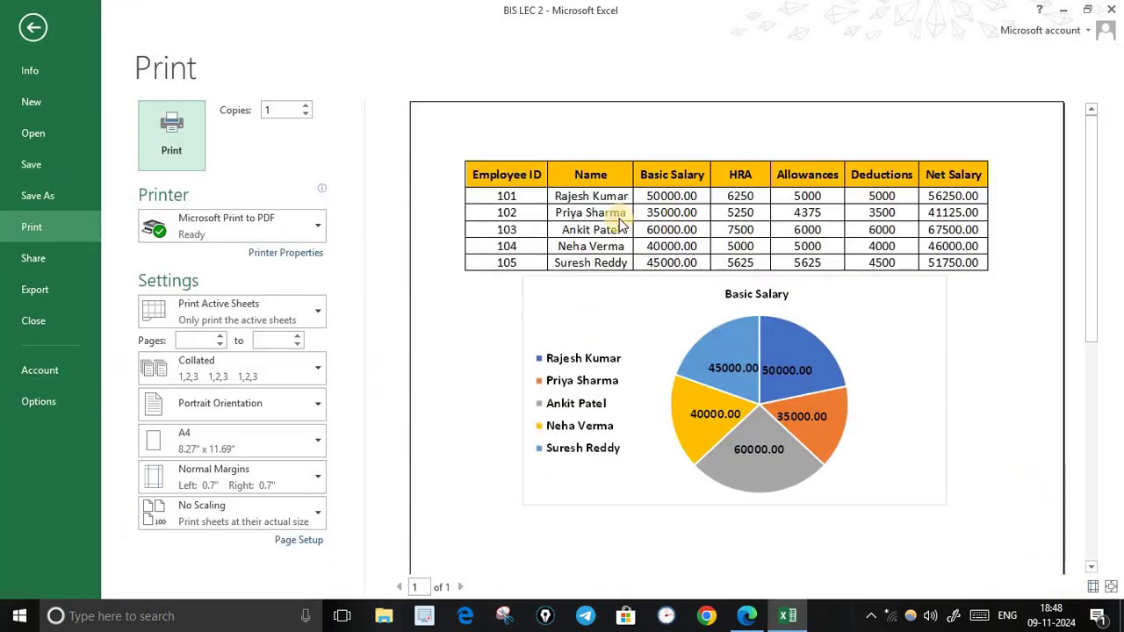
{"action": "scroll", "coordinate": [945, 438], "scroll_direction": "down", "scroll_amount": 1}
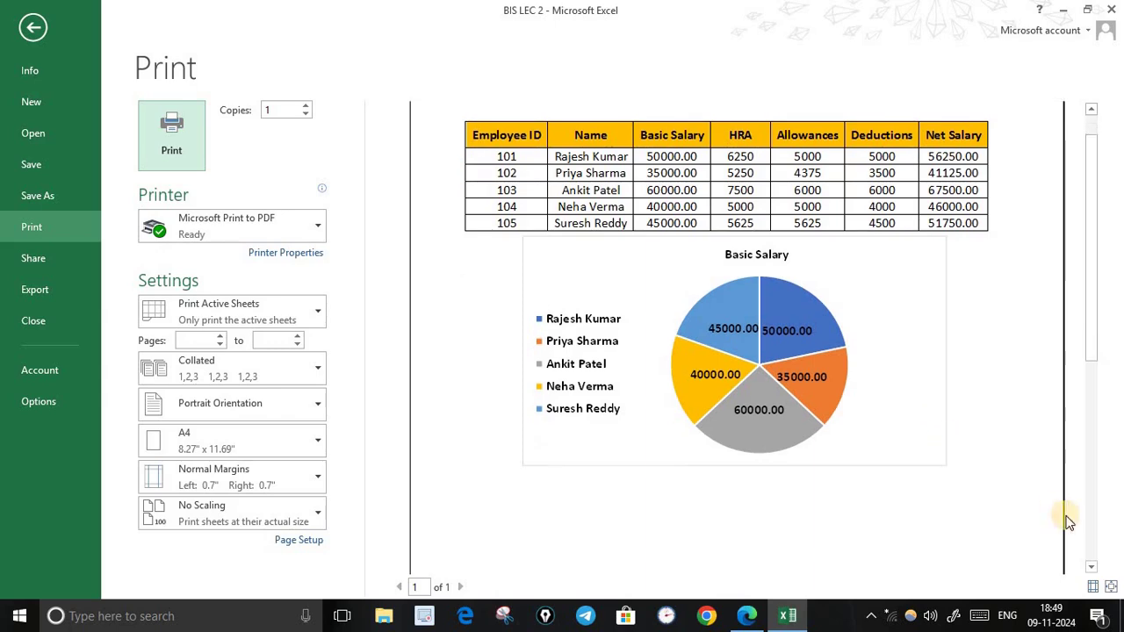
{"action": "scroll", "coordinate": [1110, 591], "scroll_direction": "down", "scroll_amount": 3}
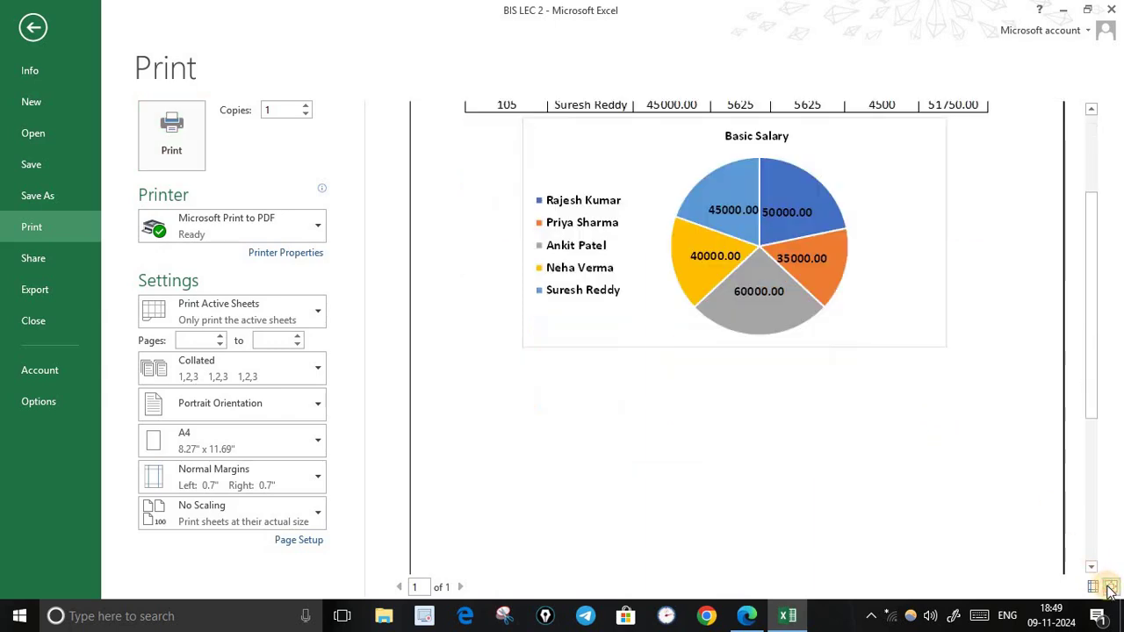
{"action": "left_click", "coordinate": [1111, 587]}
{"action": "left_click", "coordinate": [1110, 587]}
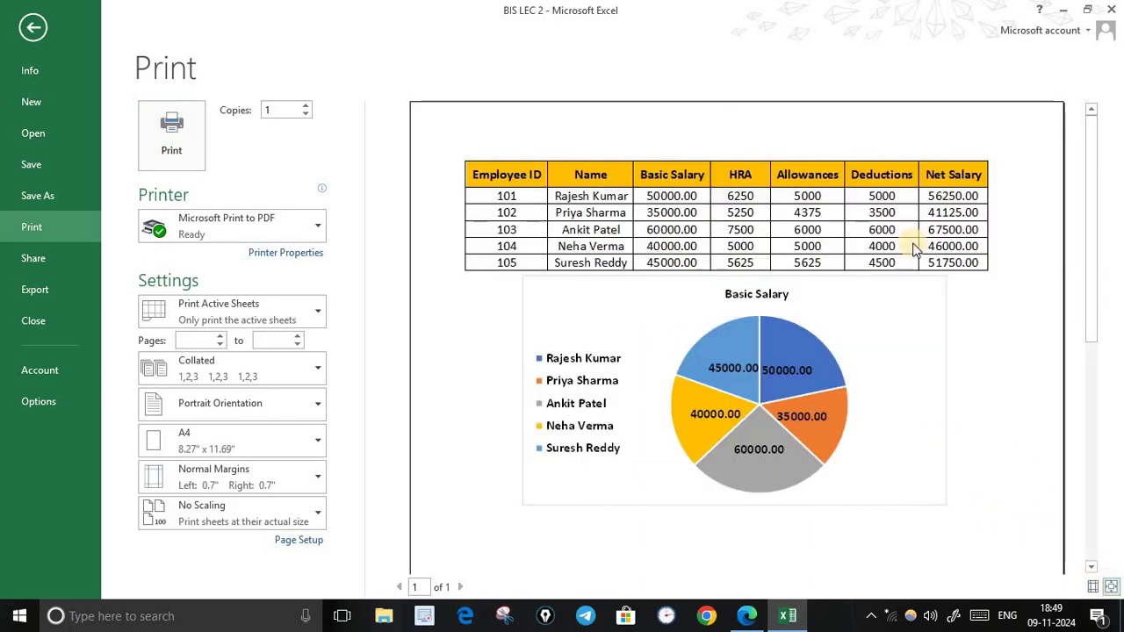
{"action": "left_click", "coordinate": [26, 25]}
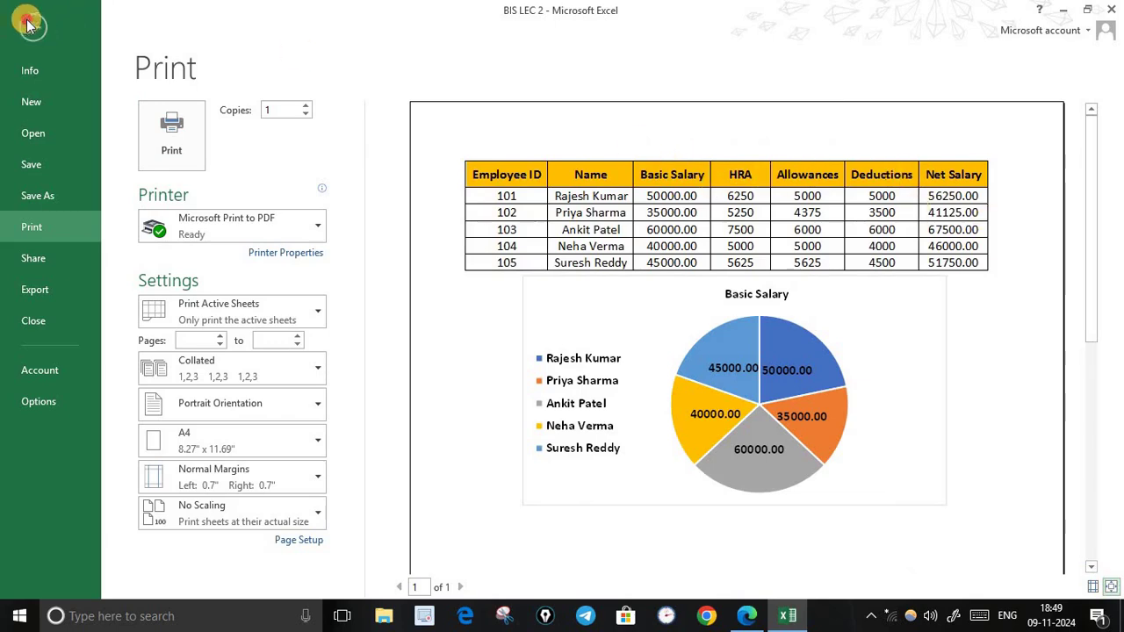
{"action": "scroll", "coordinate": [736, 439], "scroll_direction": "down", "scroll_amount": 2}
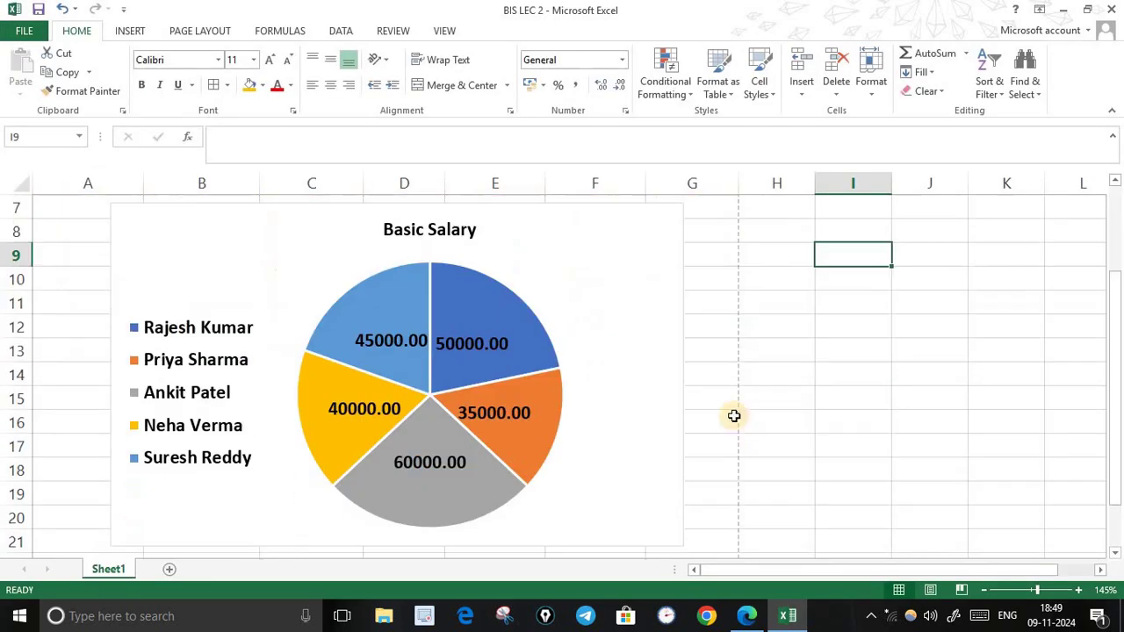
Step: Review the page margin presets and the custom margin settings, and close them without applying any
{"action": "scroll", "coordinate": [742, 369], "scroll_direction": "up", "scroll_amount": 2}
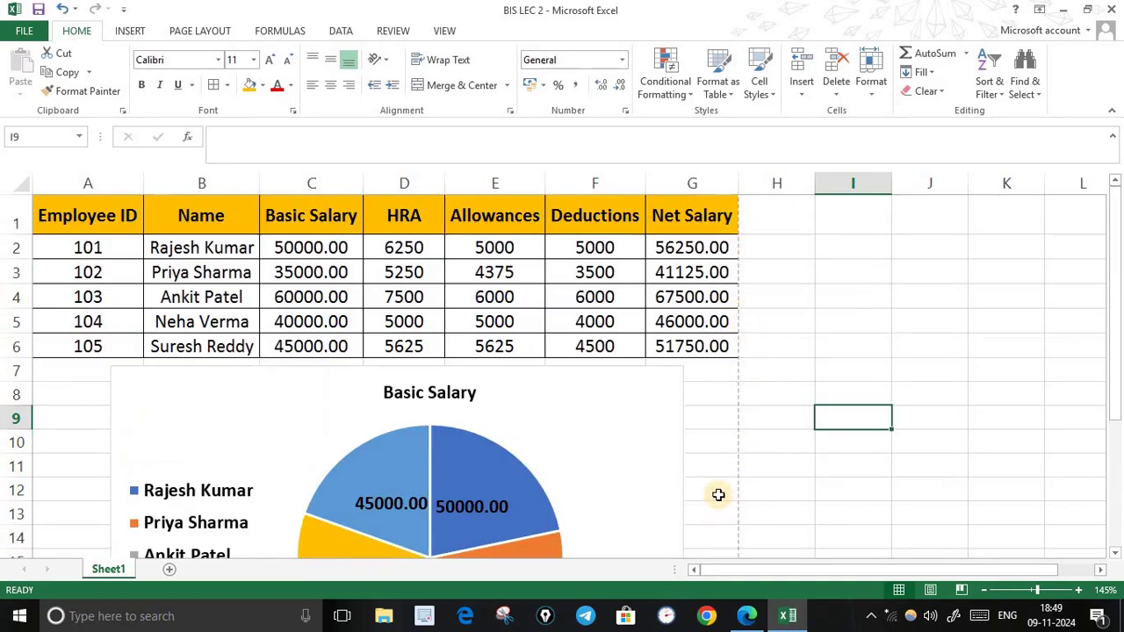
{"action": "left_click", "coordinate": [205, 32]}
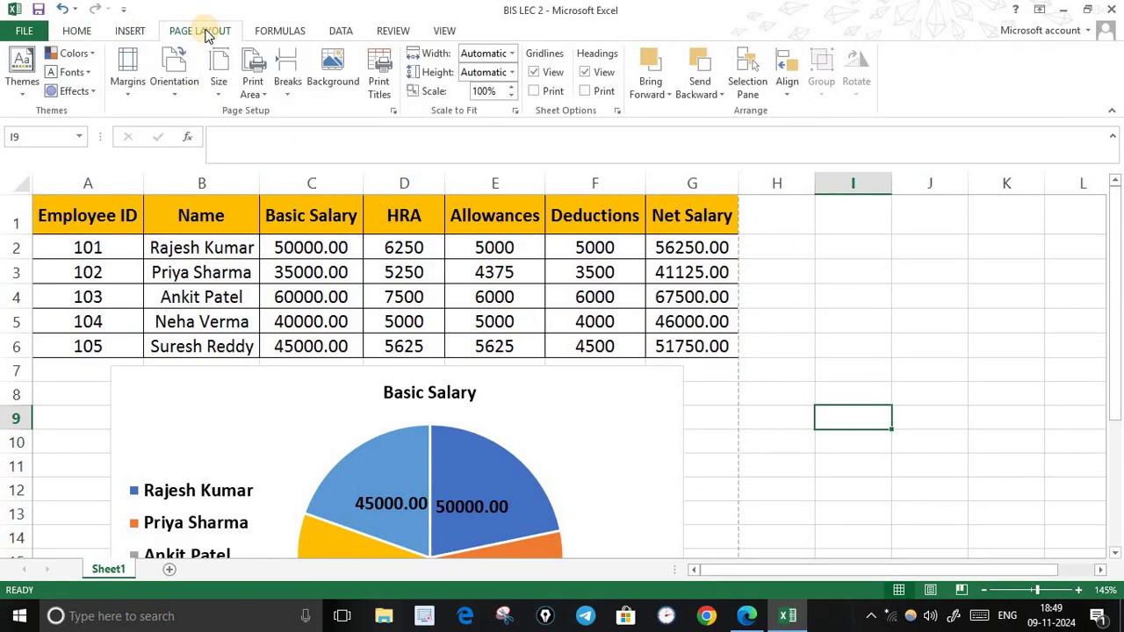
{"action": "left_click", "coordinate": [129, 88]}
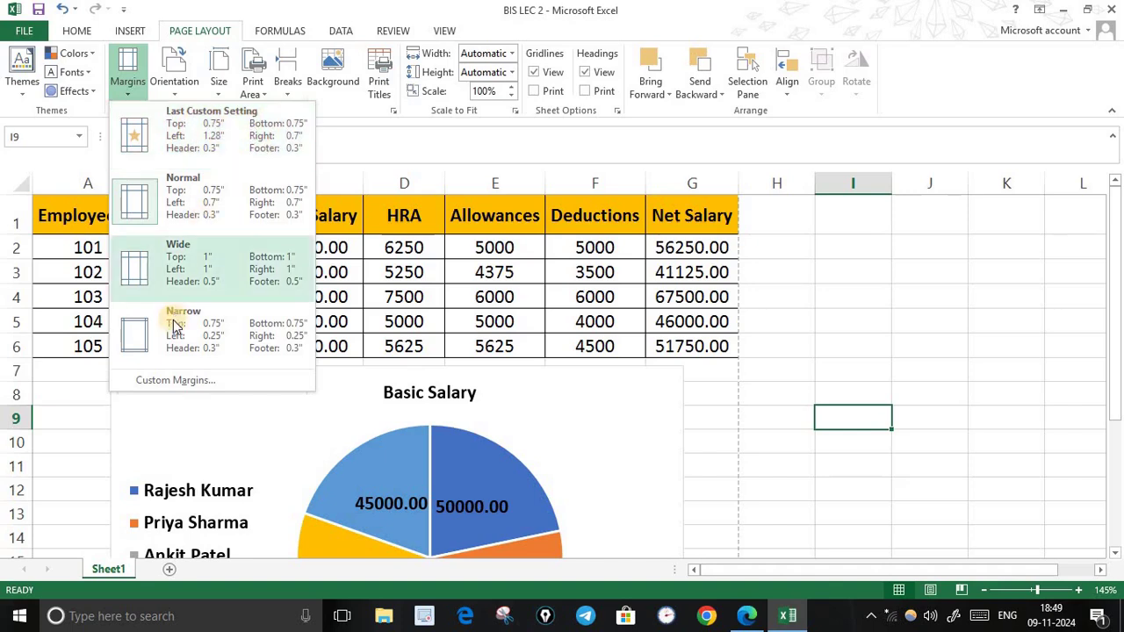
{"action": "left_click", "coordinate": [193, 380]}
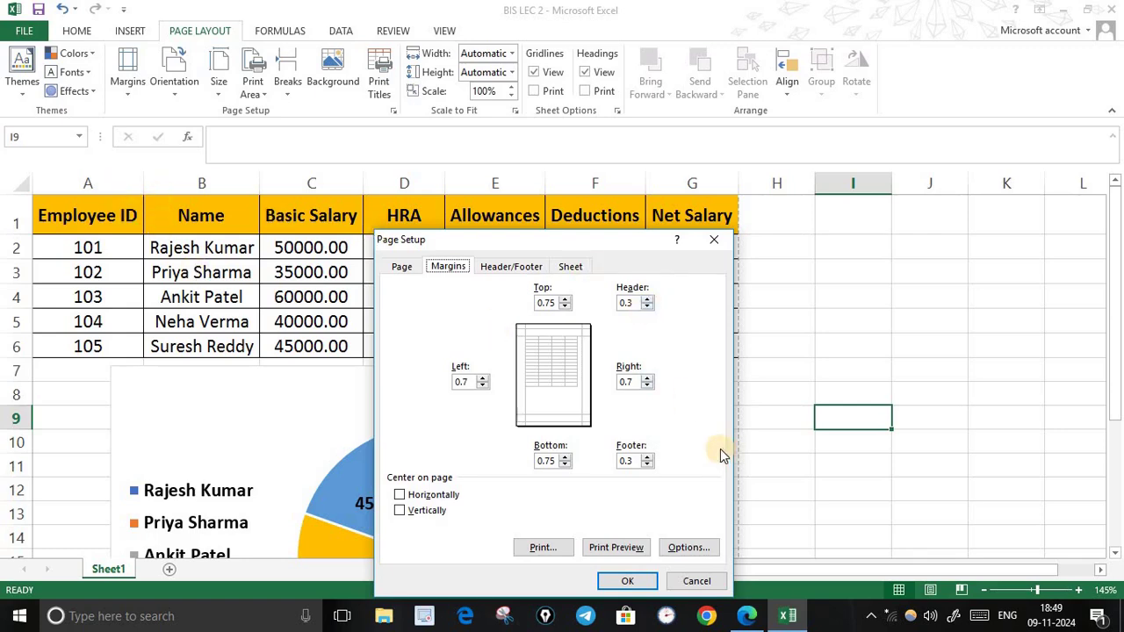
{"action": "left_click", "coordinate": [696, 581]}
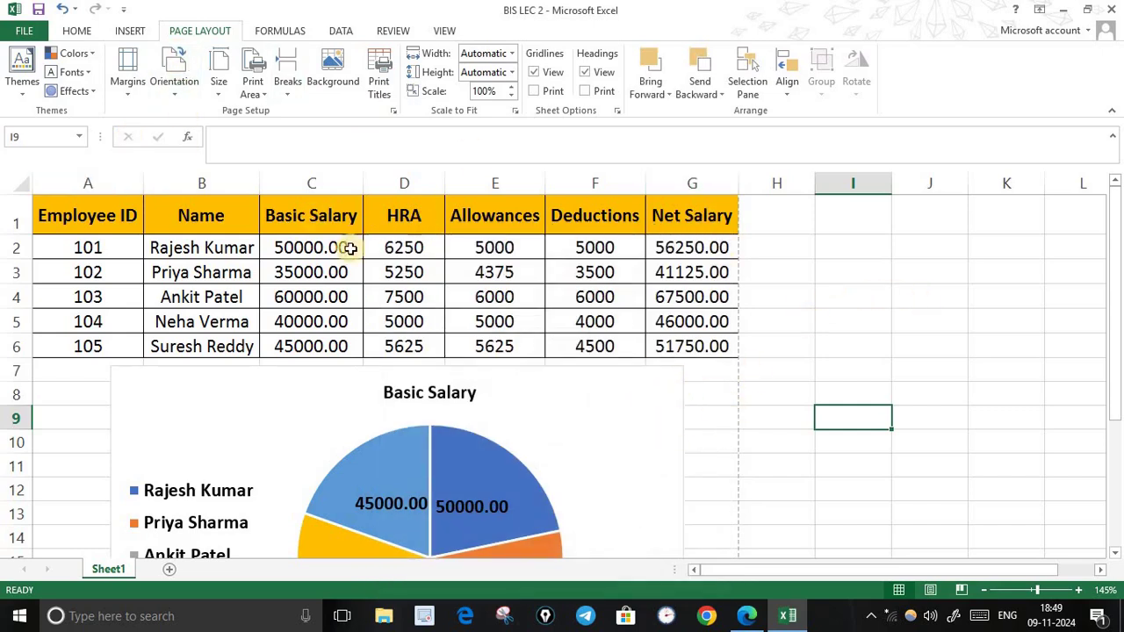
Step: Add a page header with "NAME- LEARNING BOOST" and the roll number on two lines in its left section
{"action": "left_click", "coordinate": [131, 32]}
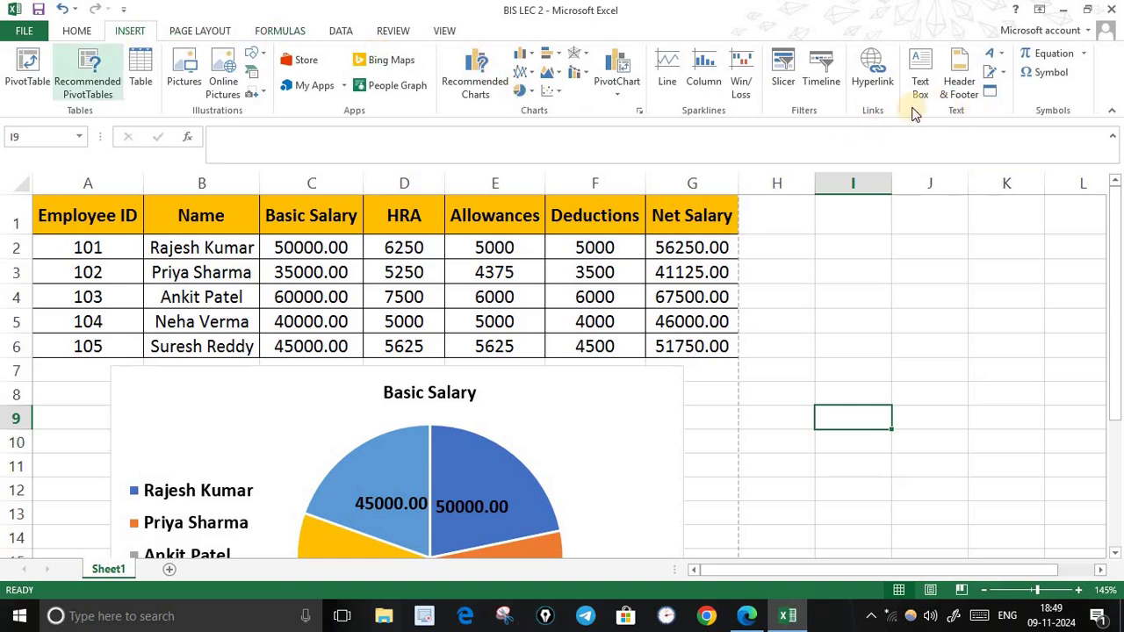
{"action": "left_click", "coordinate": [959, 79]}
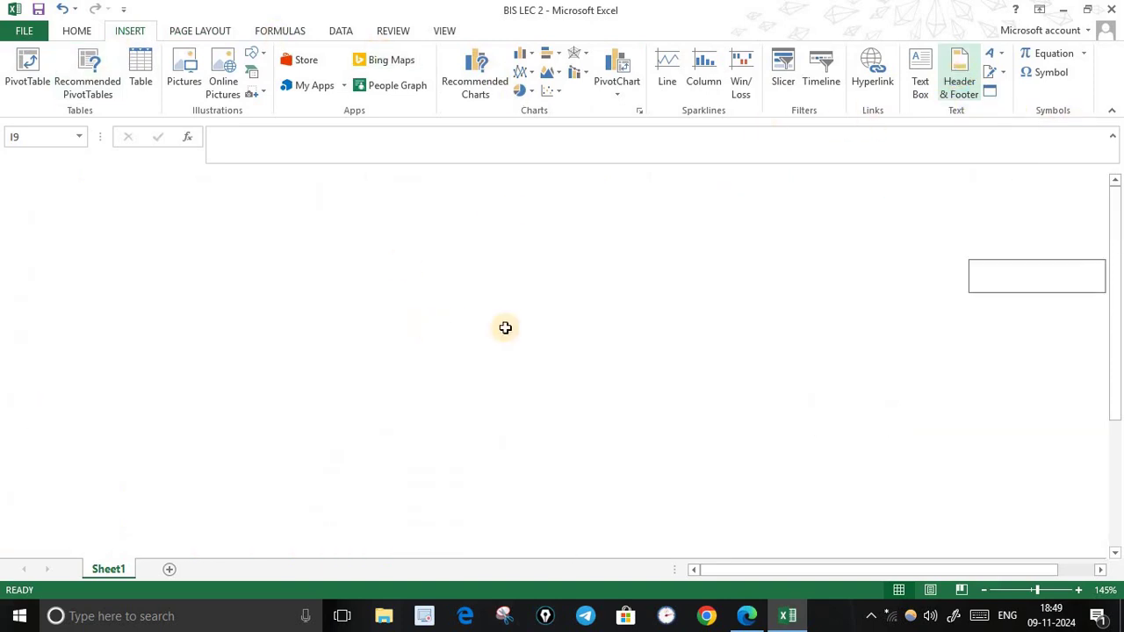
{"action": "left_click", "coordinate": [220, 278]}
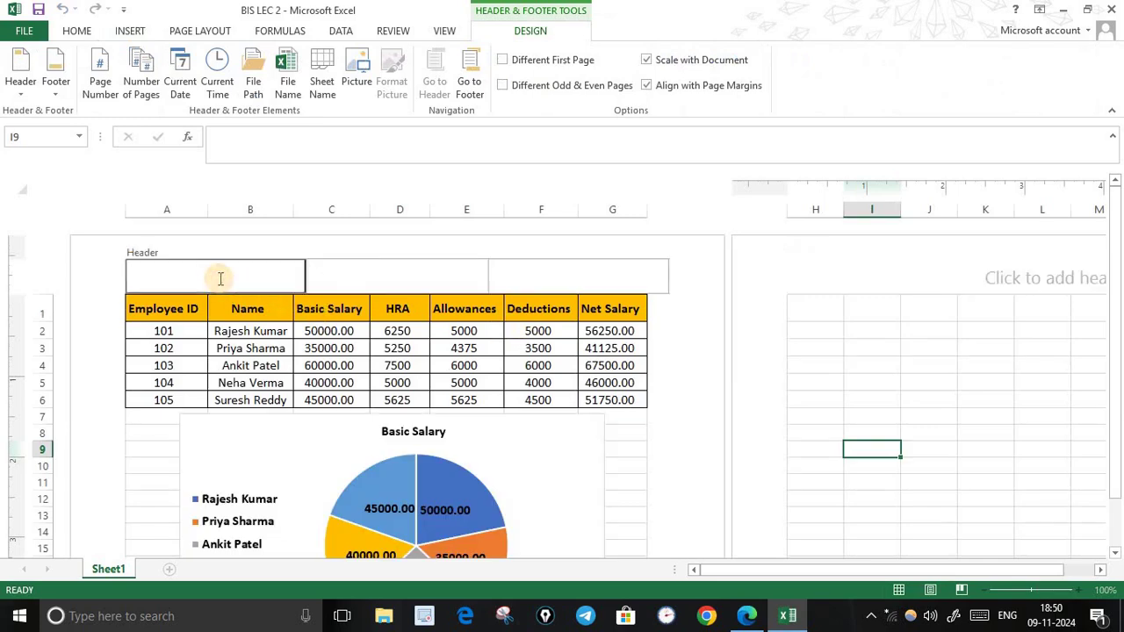
{"action": "left_click", "coordinate": [392, 275]}
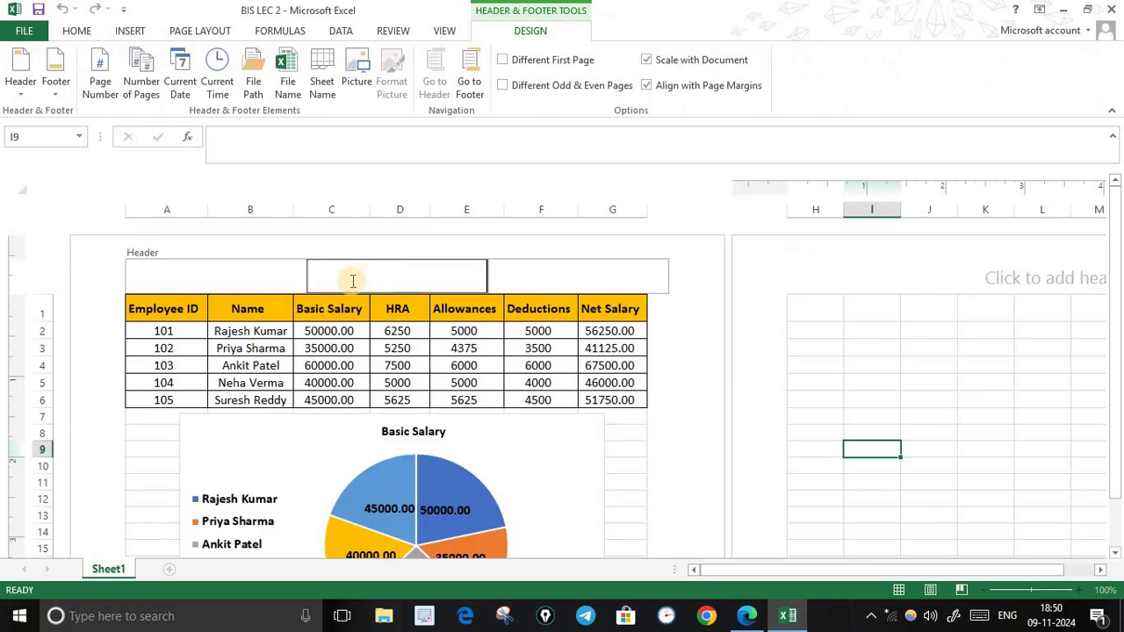
{"action": "left_click", "coordinate": [223, 279]}
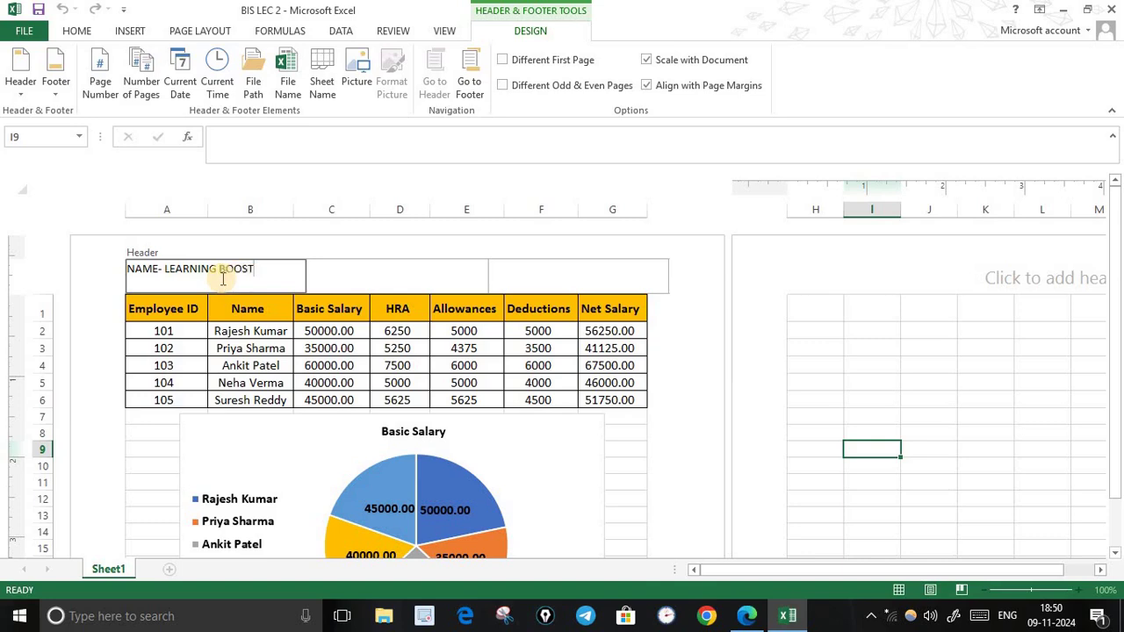
{"action": "key", "text": "Return"}
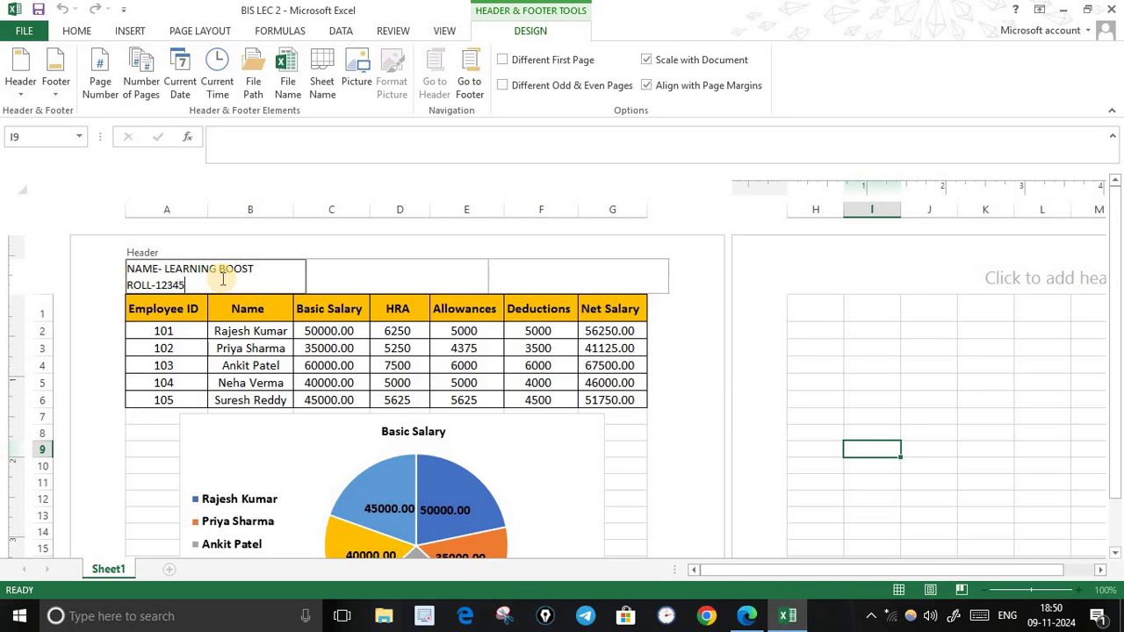
{"action": "left_click", "coordinate": [374, 268]}
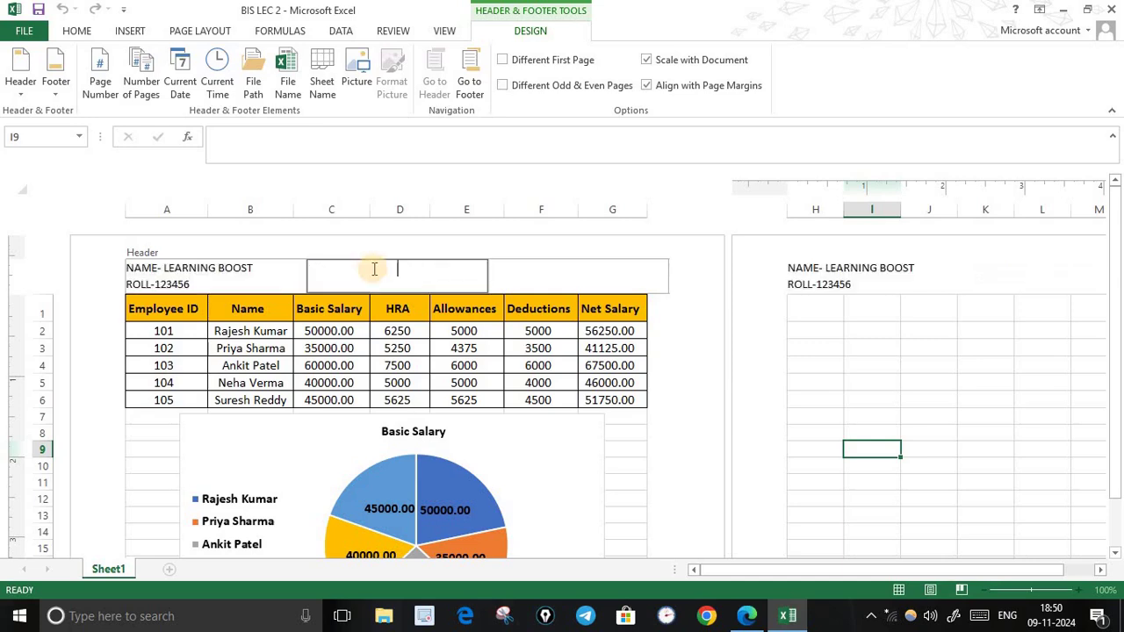
{"action": "left_click", "coordinate": [555, 279]}
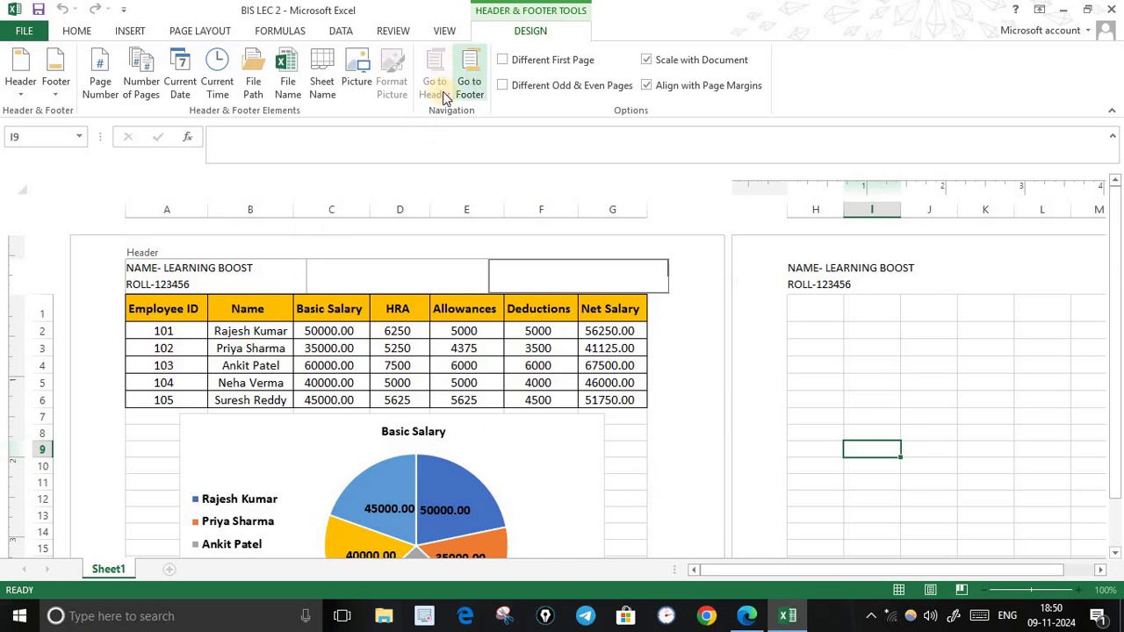
Step: Insert the page number in the footer's left section and the number of pages in its centre section
{"action": "left_click", "coordinate": [471, 77]}
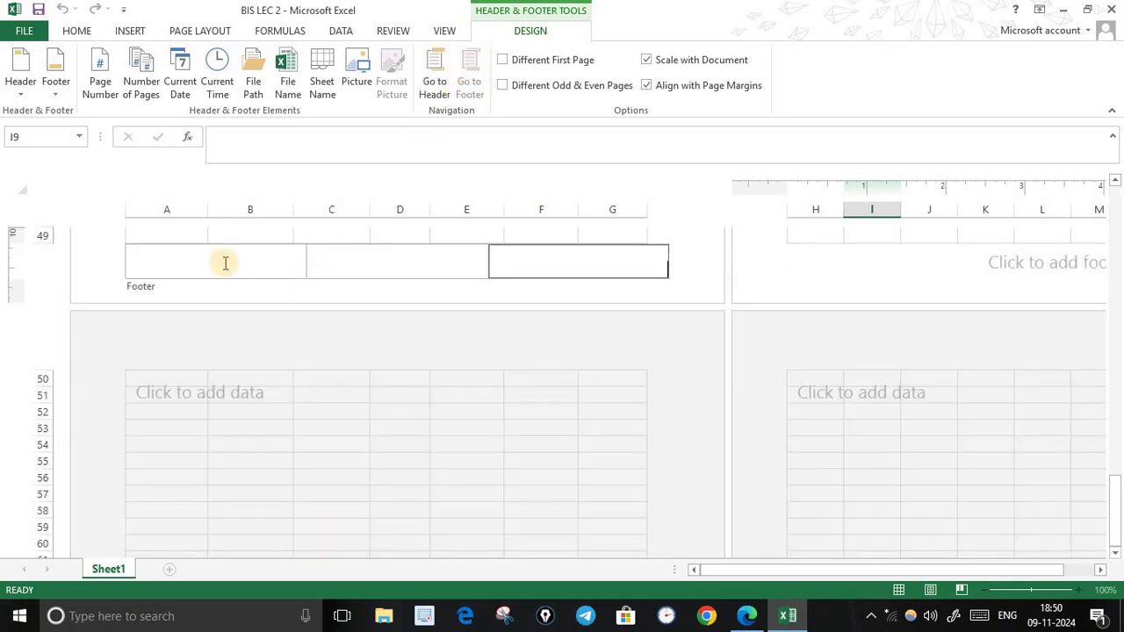
{"action": "left_click", "coordinate": [225, 263]}
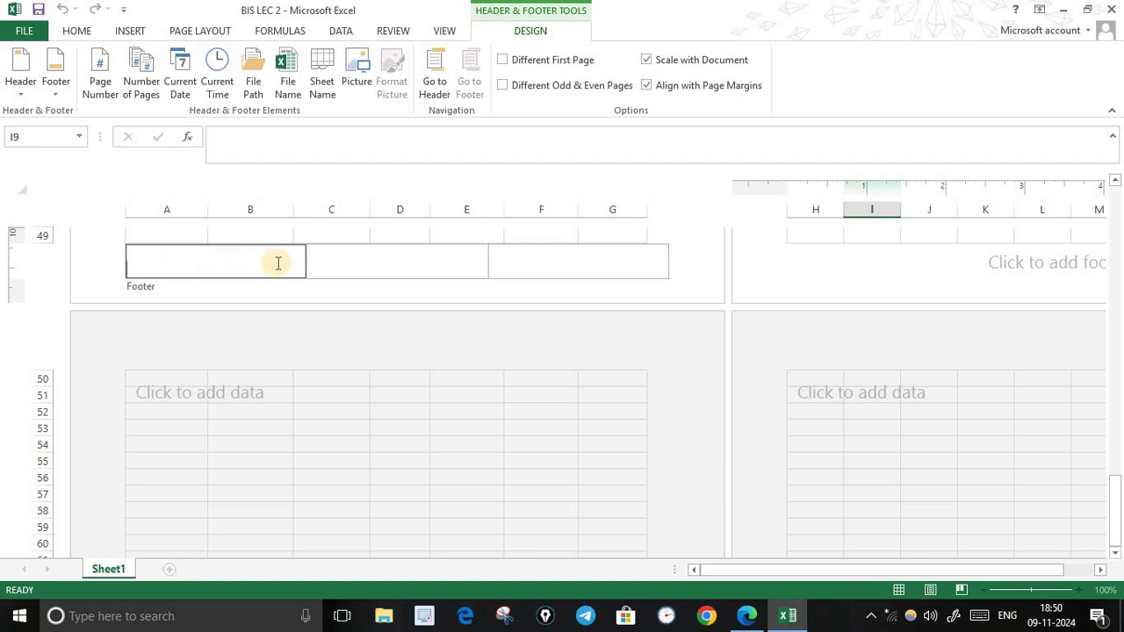
{"action": "left_click", "coordinate": [107, 79]}
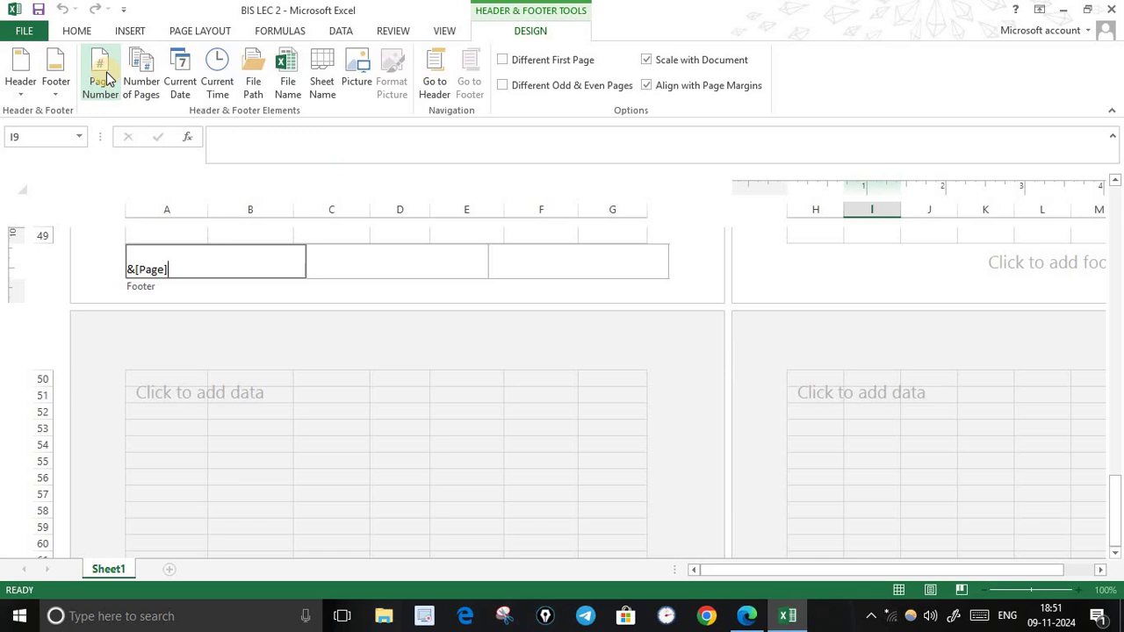
{"action": "left_click", "coordinate": [342, 267]}
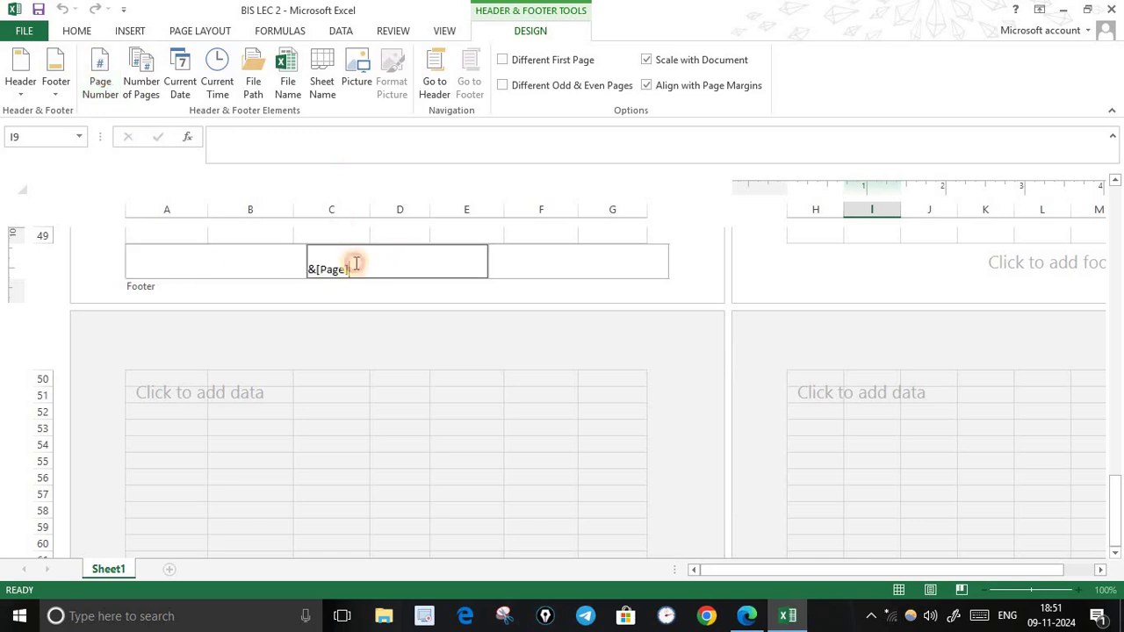
{"action": "left_click", "coordinate": [138, 81]}
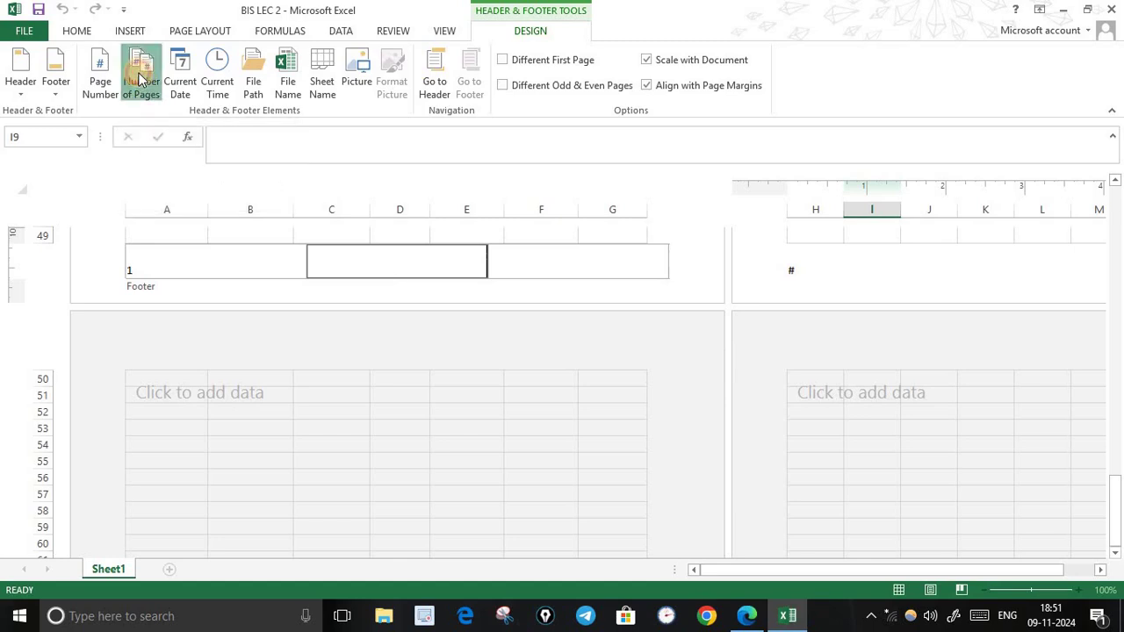
Step: Insert the current date in the footer's right section and replace the centre section's page count with the current time
{"action": "left_click", "coordinate": [496, 268]}
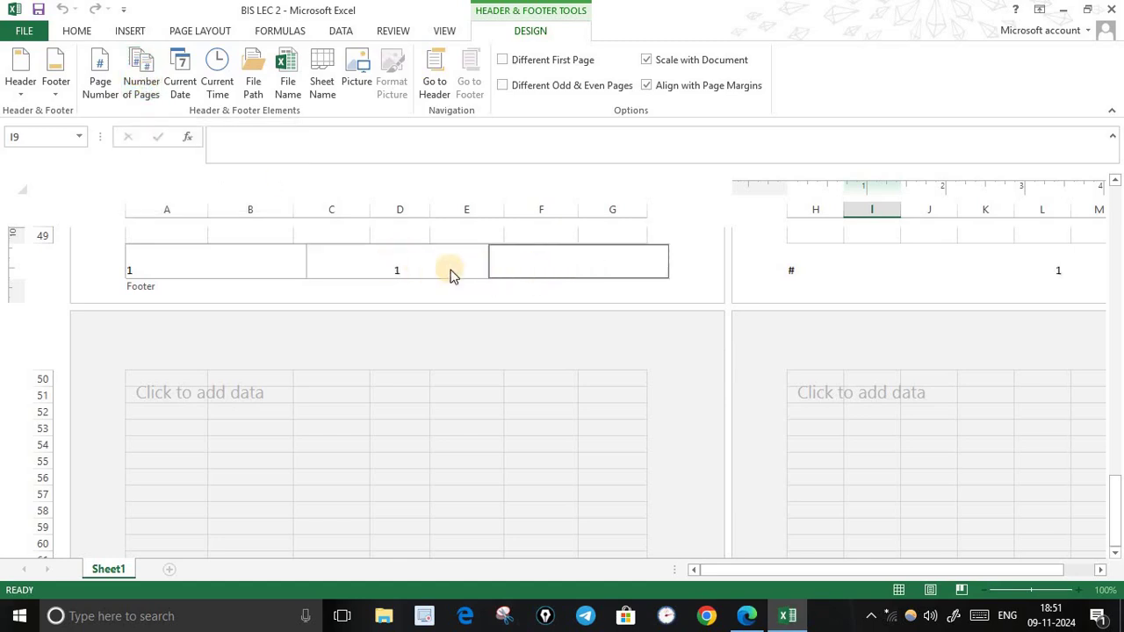
{"action": "left_click", "coordinate": [372, 275]}
{"action": "left_click", "coordinate": [598, 267]}
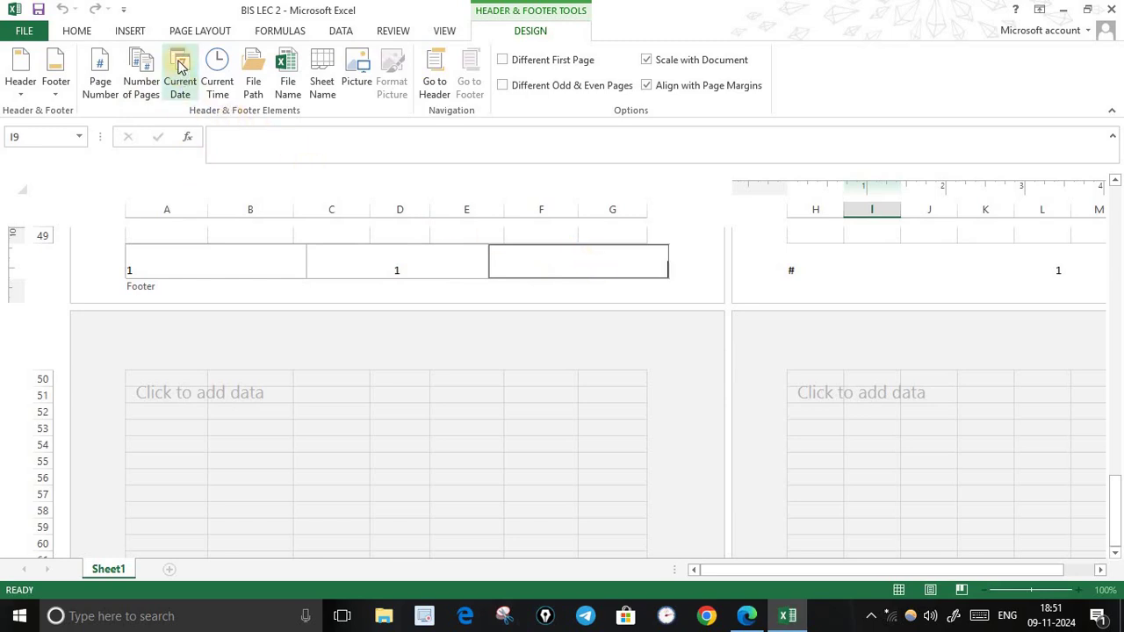
{"action": "left_click", "coordinate": [180, 81]}
{"action": "left_click", "coordinate": [367, 267]}
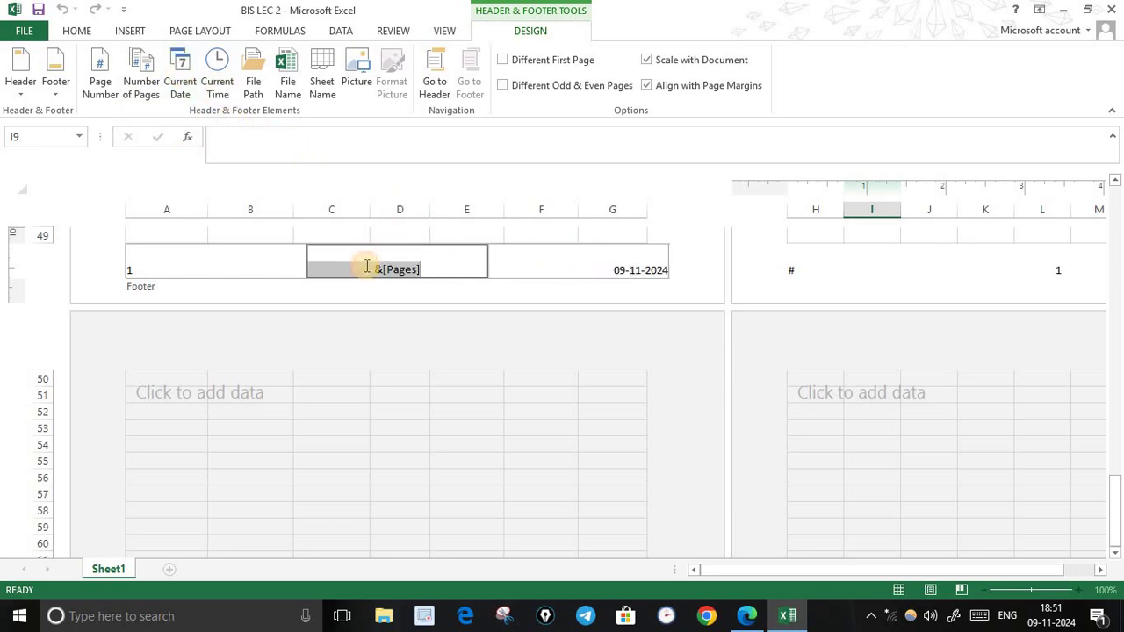
{"action": "left_click", "coordinate": [404, 269]}
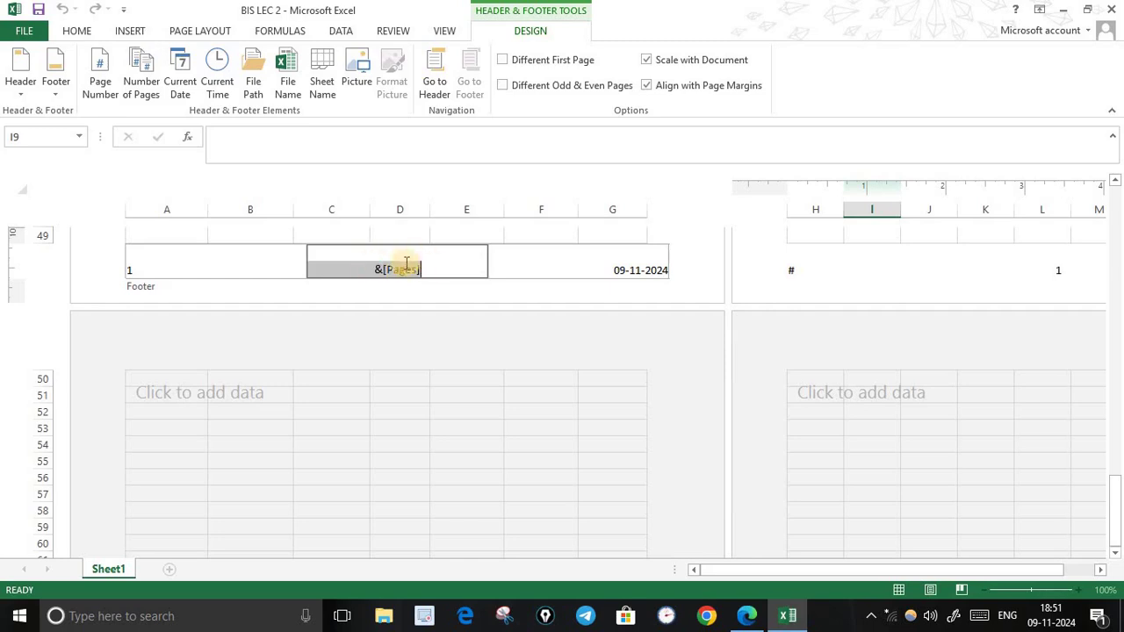
{"action": "left_click", "coordinate": [217, 72]}
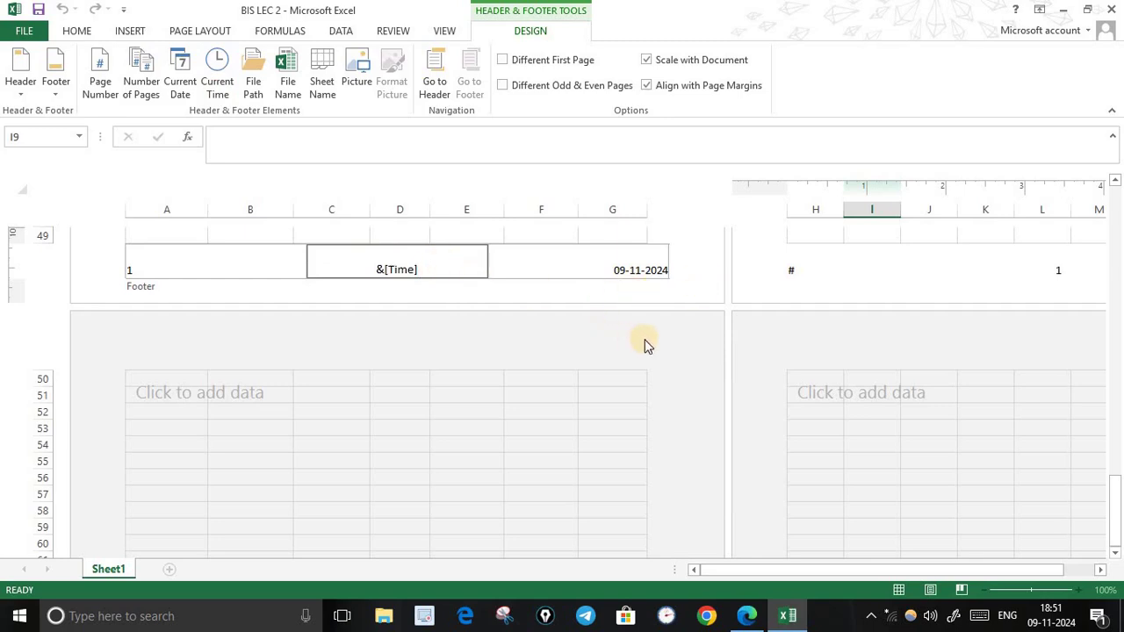
Step: Leave header and footer editing and return the worksheet to Normal view
{"action": "left_click", "coordinate": [430, 81]}
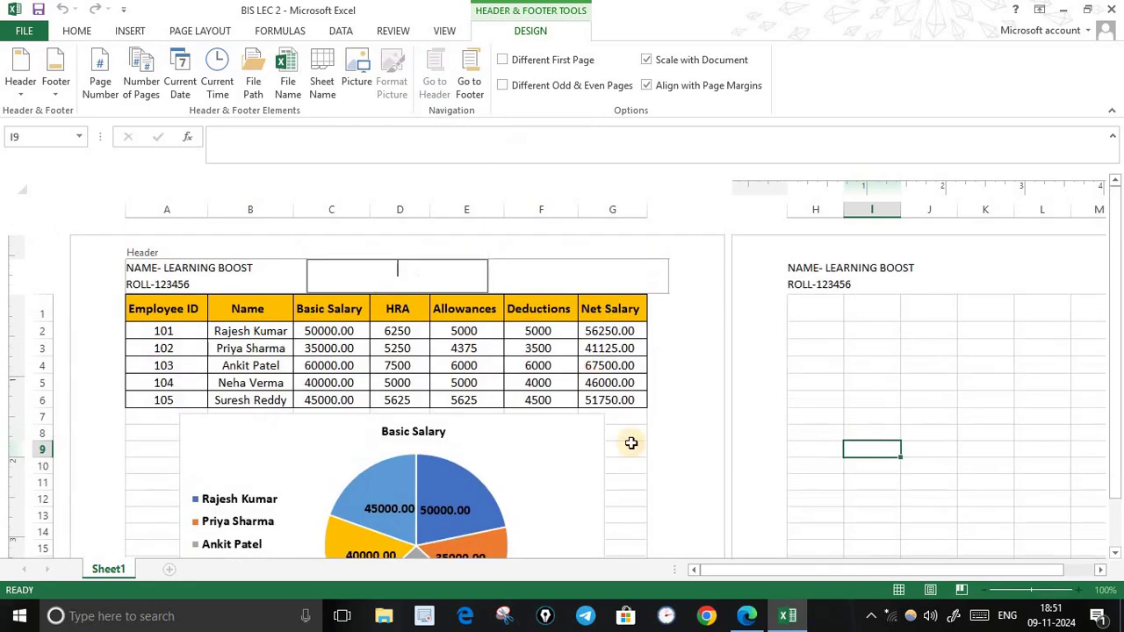
{"action": "left_click", "coordinate": [689, 349]}
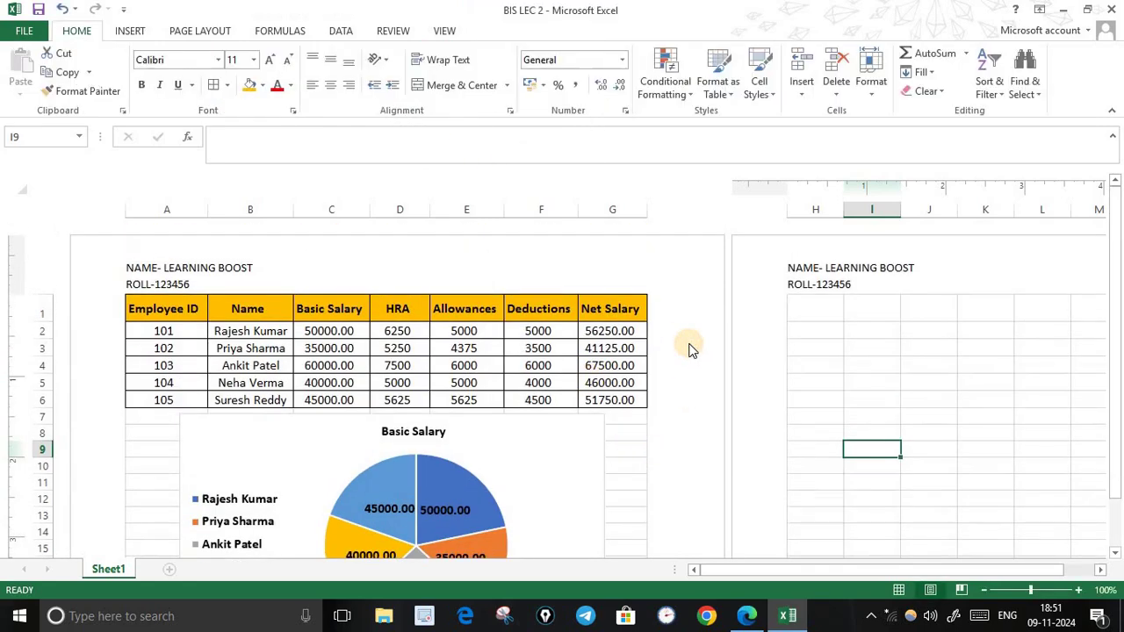
{"action": "left_click", "coordinate": [442, 30]}
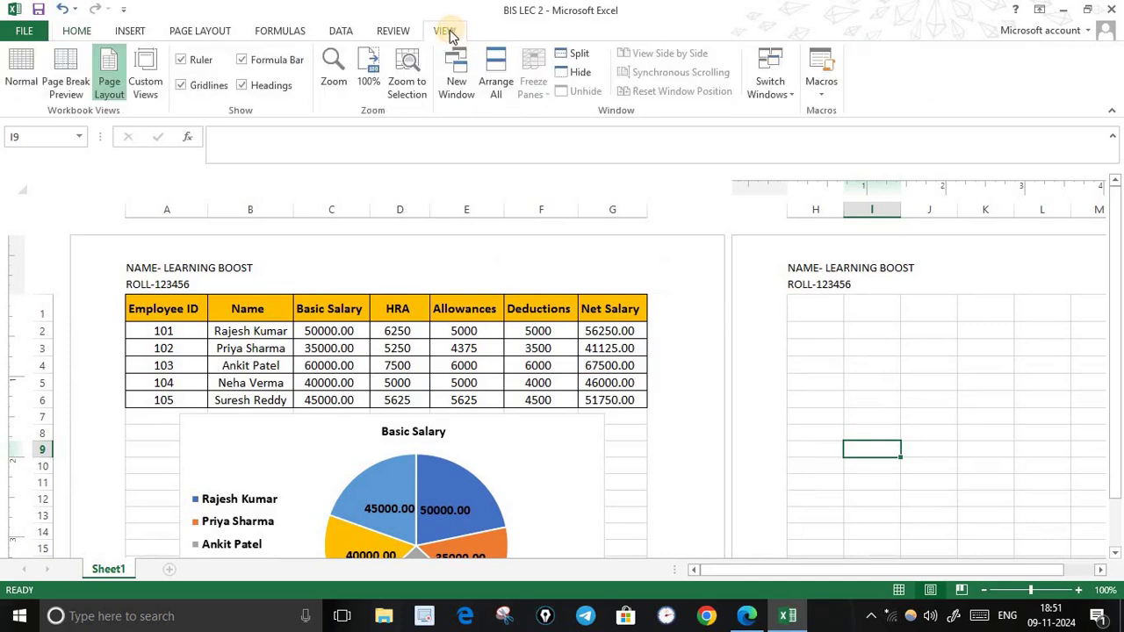
{"action": "left_click", "coordinate": [76, 31]}
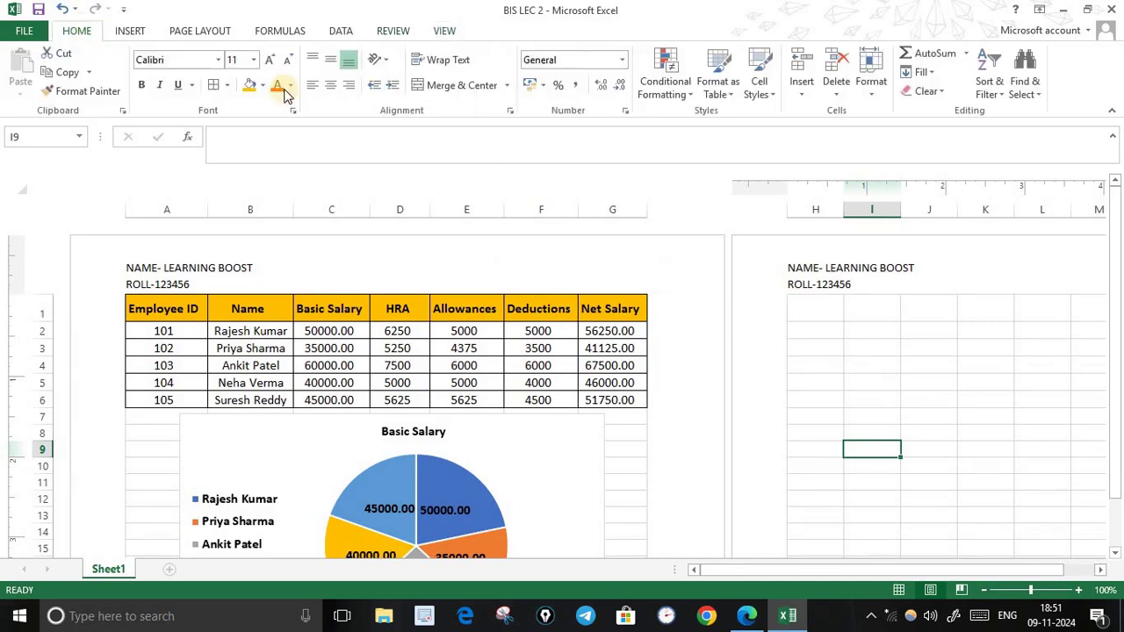
{"action": "left_click", "coordinate": [899, 590]}
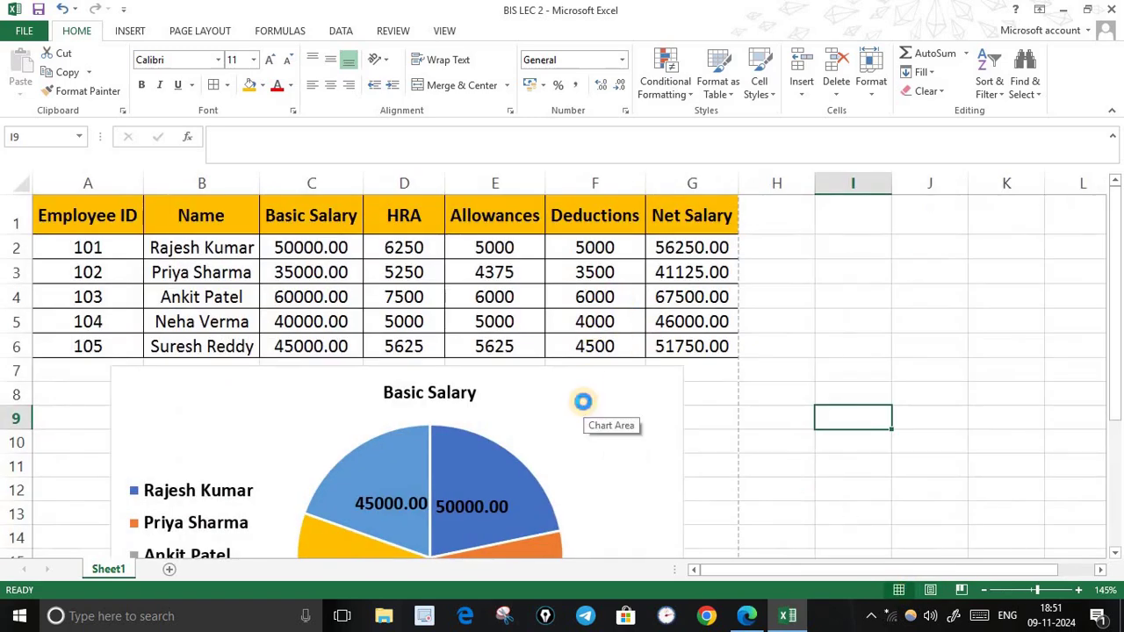
Step: Examine the header, salary table, pie chart and footer in the print preview and return to the worksheet
{"action": "key", "text": "ctrl+p"}
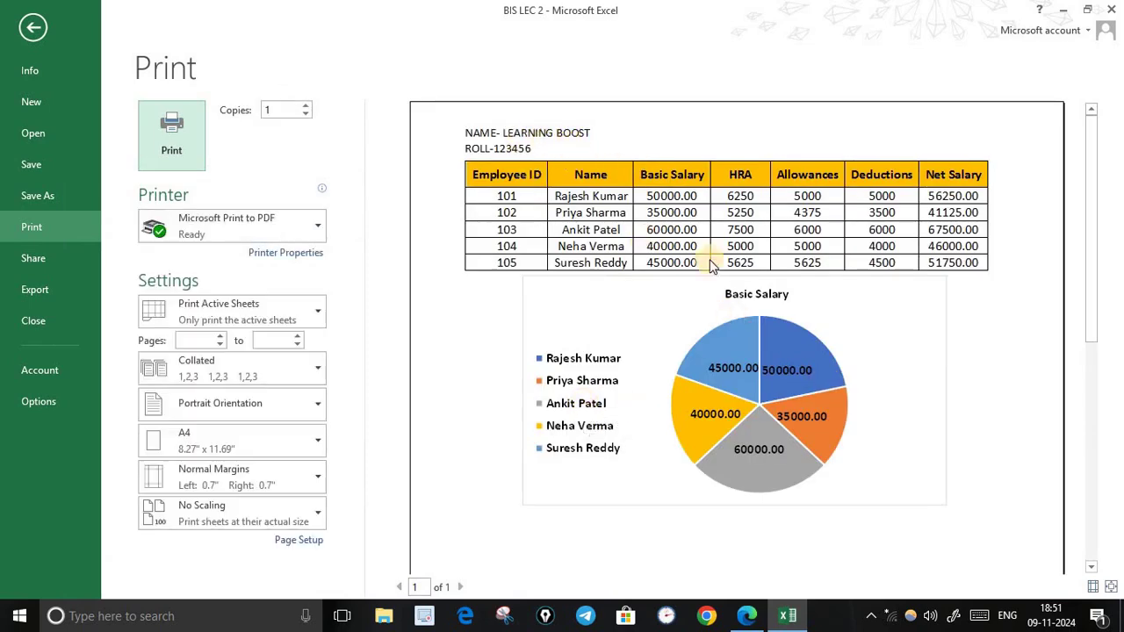
{"action": "scroll", "coordinate": [1046, 344], "scroll_direction": "down", "scroll_amount": 1}
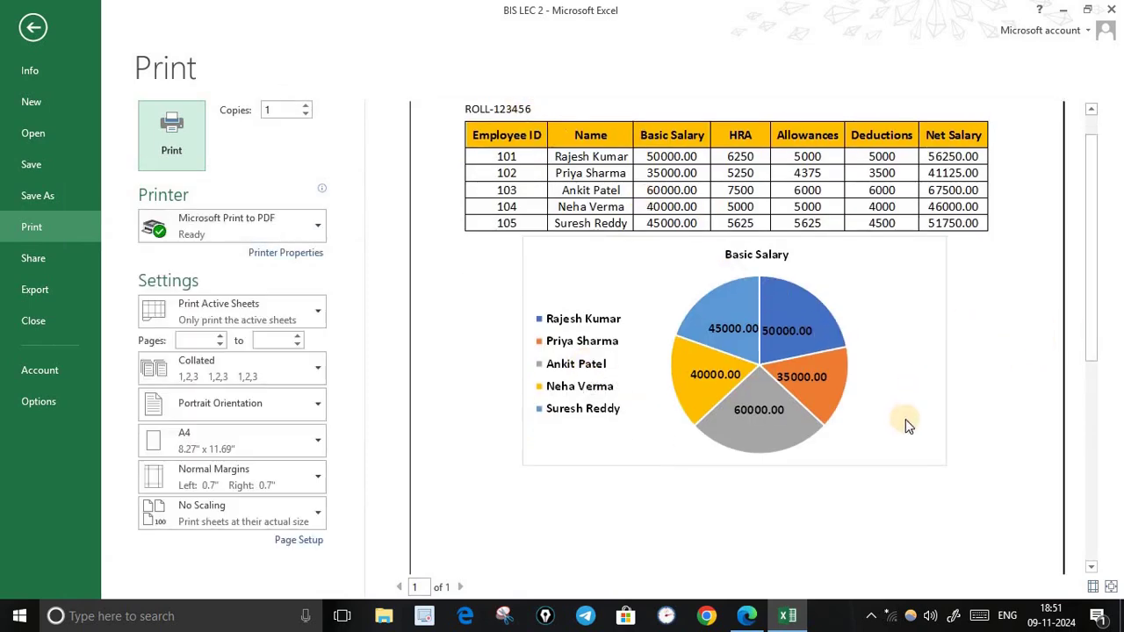
{"action": "scroll", "coordinate": [922, 428], "scroll_direction": "down", "scroll_amount": 1}
{"action": "left_click", "coordinate": [1092, 386]}
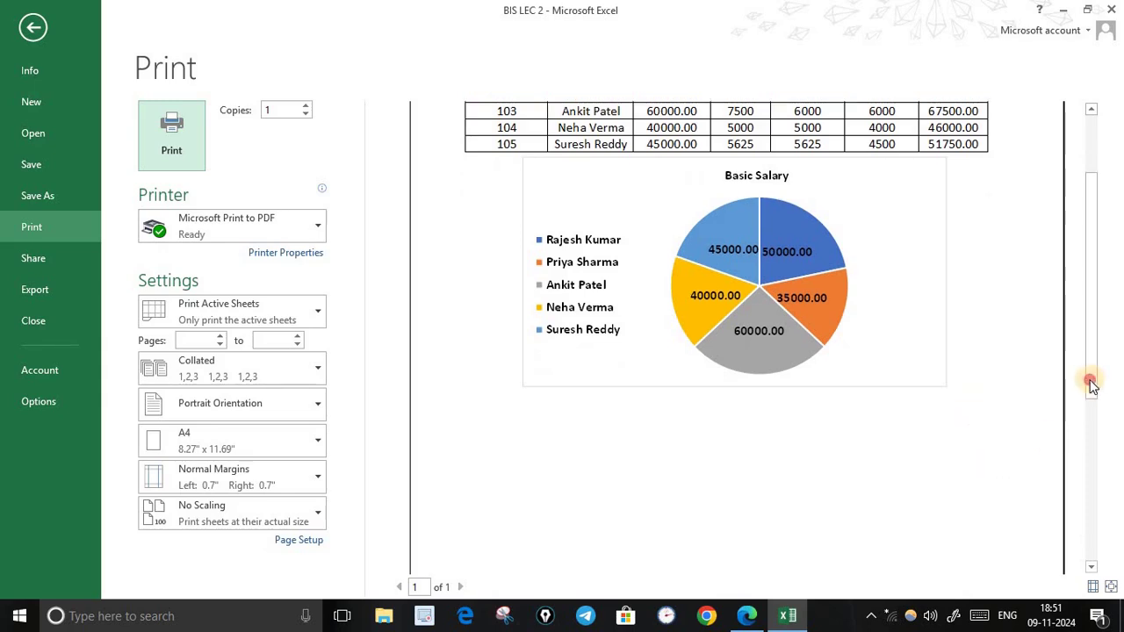
{"action": "scroll", "coordinate": [1089, 491], "scroll_direction": "down", "scroll_amount": 1}
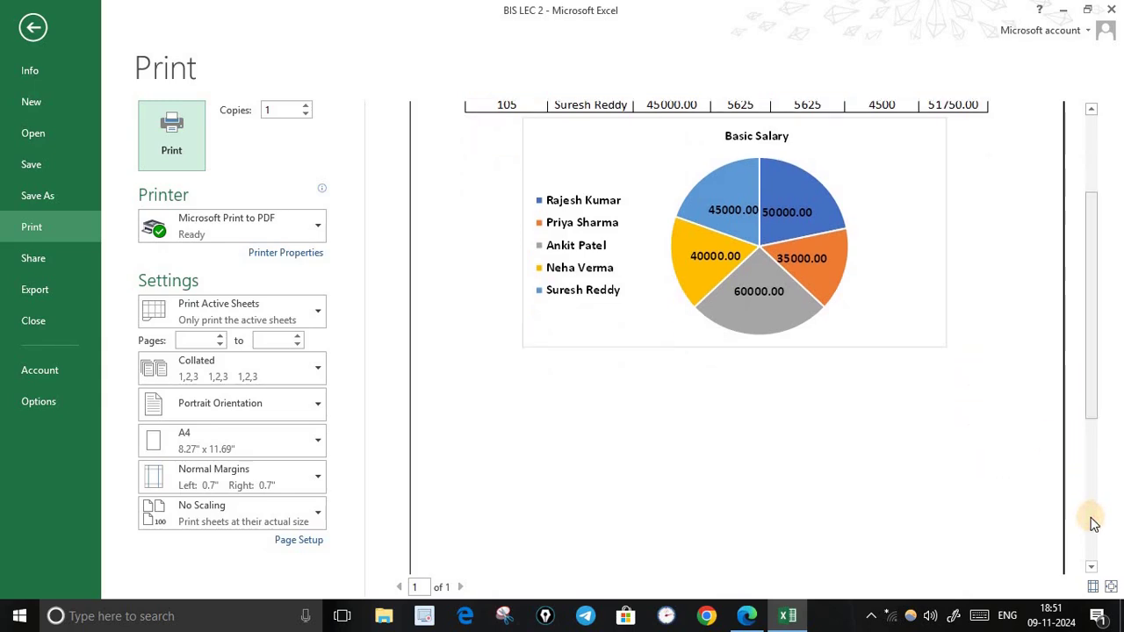
{"action": "left_click", "coordinate": [1090, 518]}
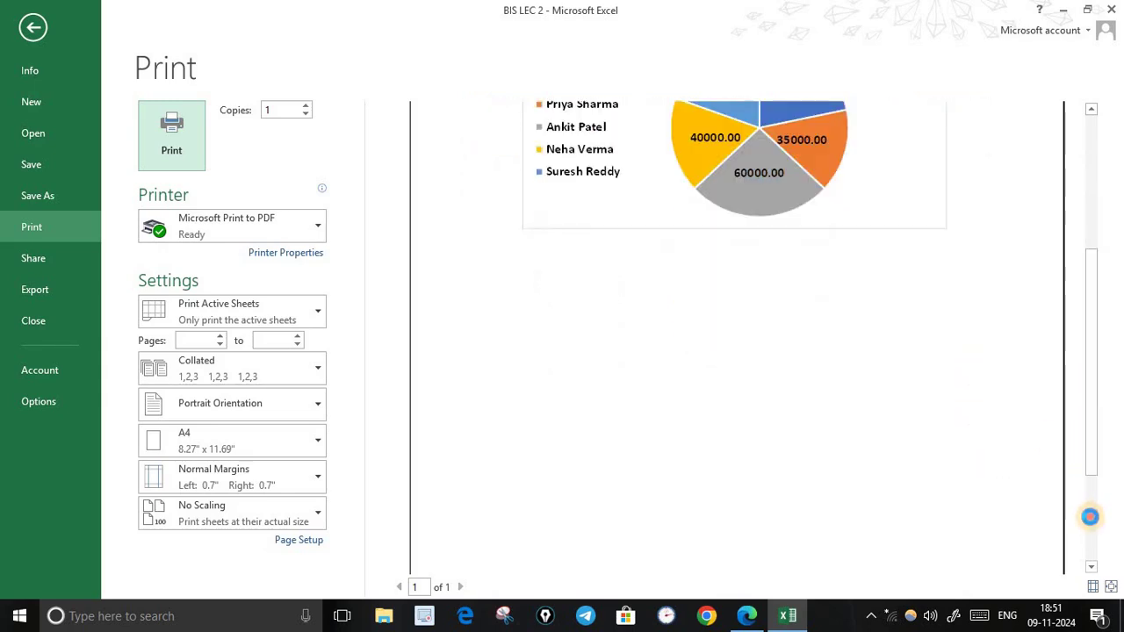
{"action": "left_click", "coordinate": [1091, 566]}
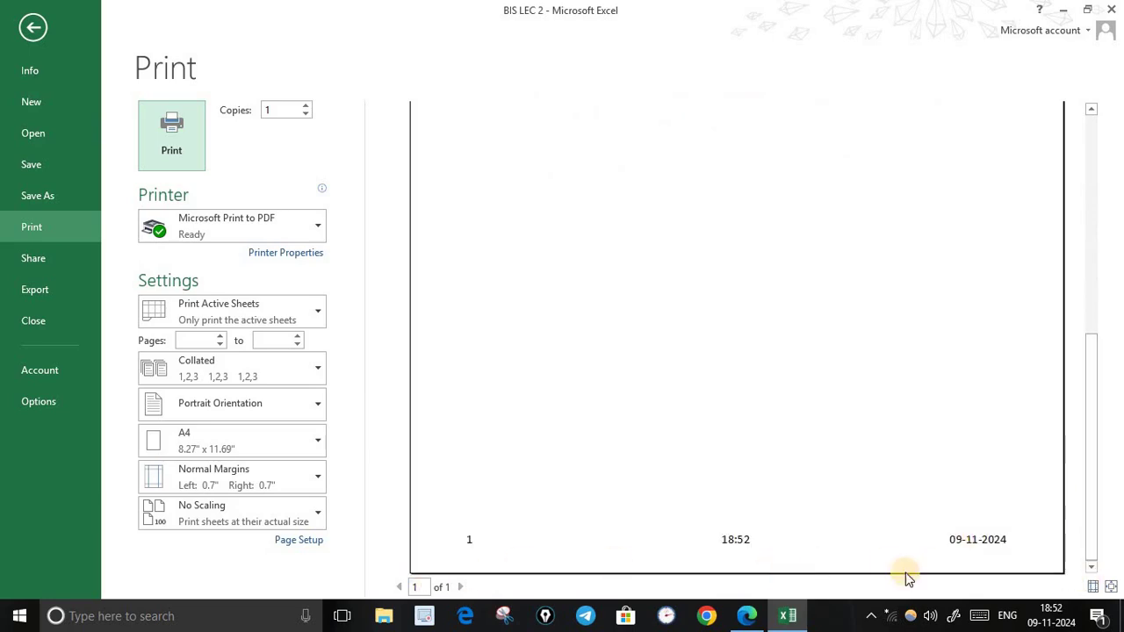
{"action": "left_click", "coordinate": [33, 28]}
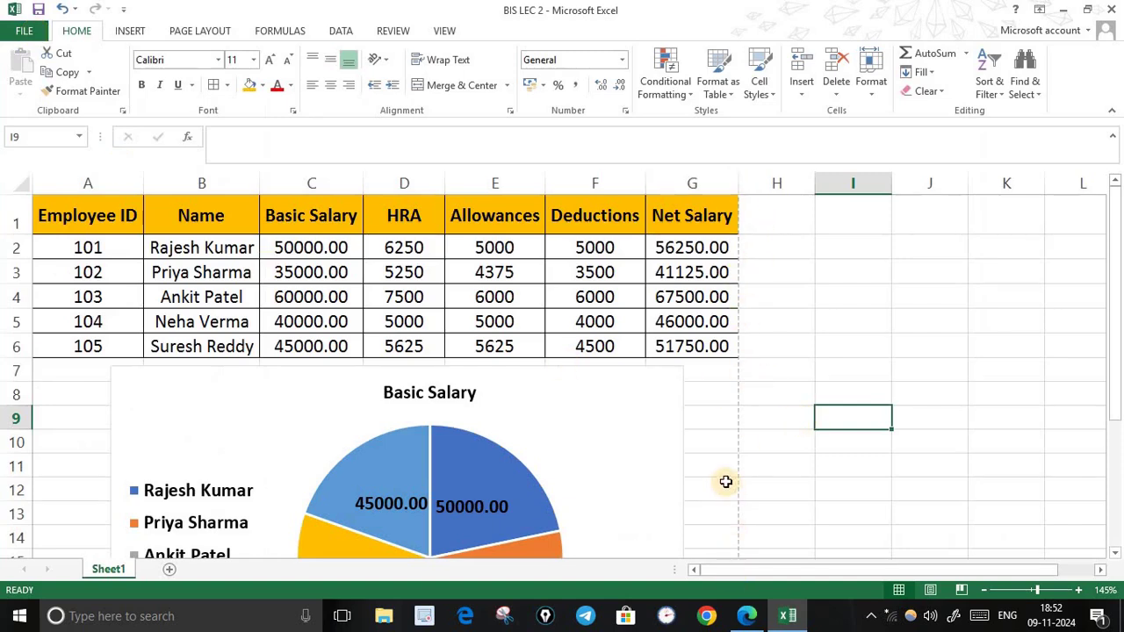
Step: Switch to the lecture PDF in Edge and review its salary table and Basic Salary chart
{"action": "left_click", "coordinate": [746, 612]}
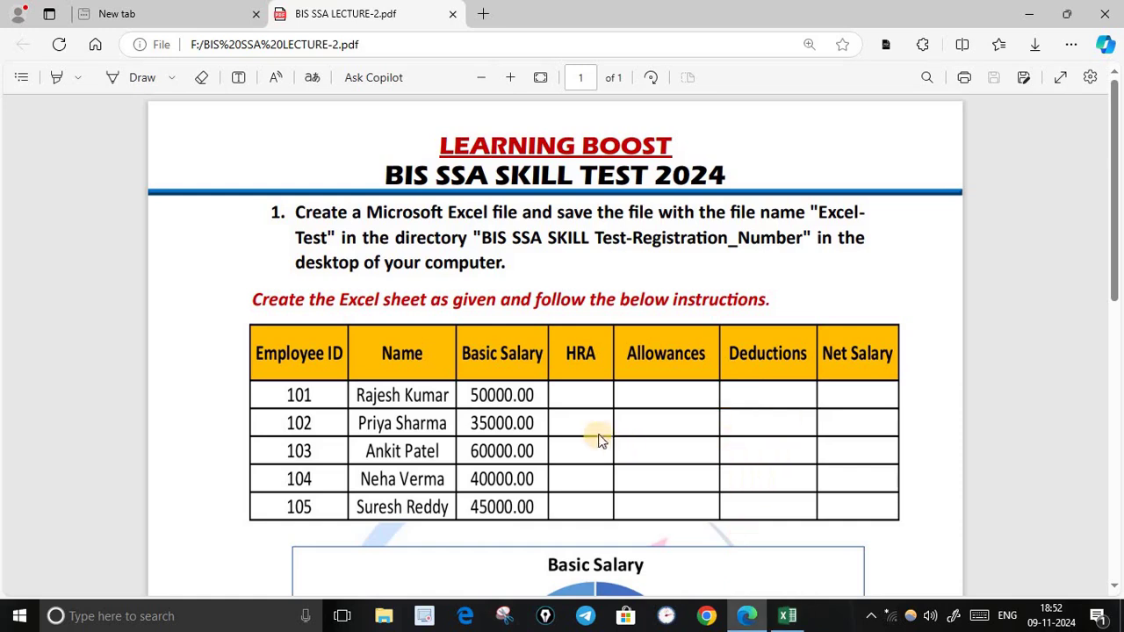
{"action": "scroll", "coordinate": [602, 446], "scroll_direction": "down", "scroll_amount": 3}
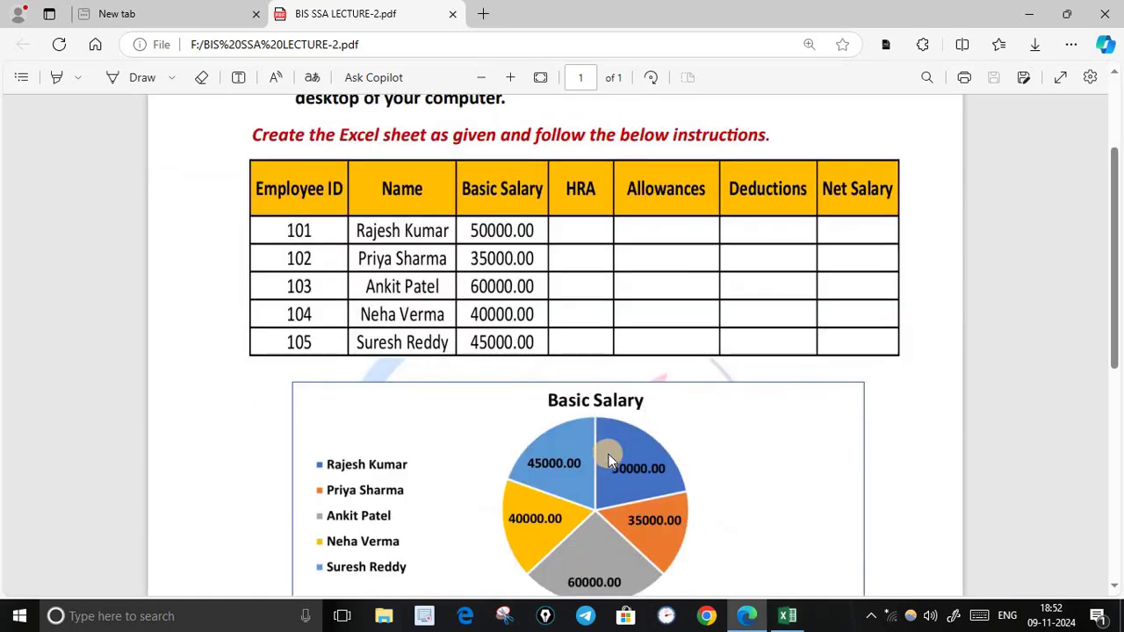